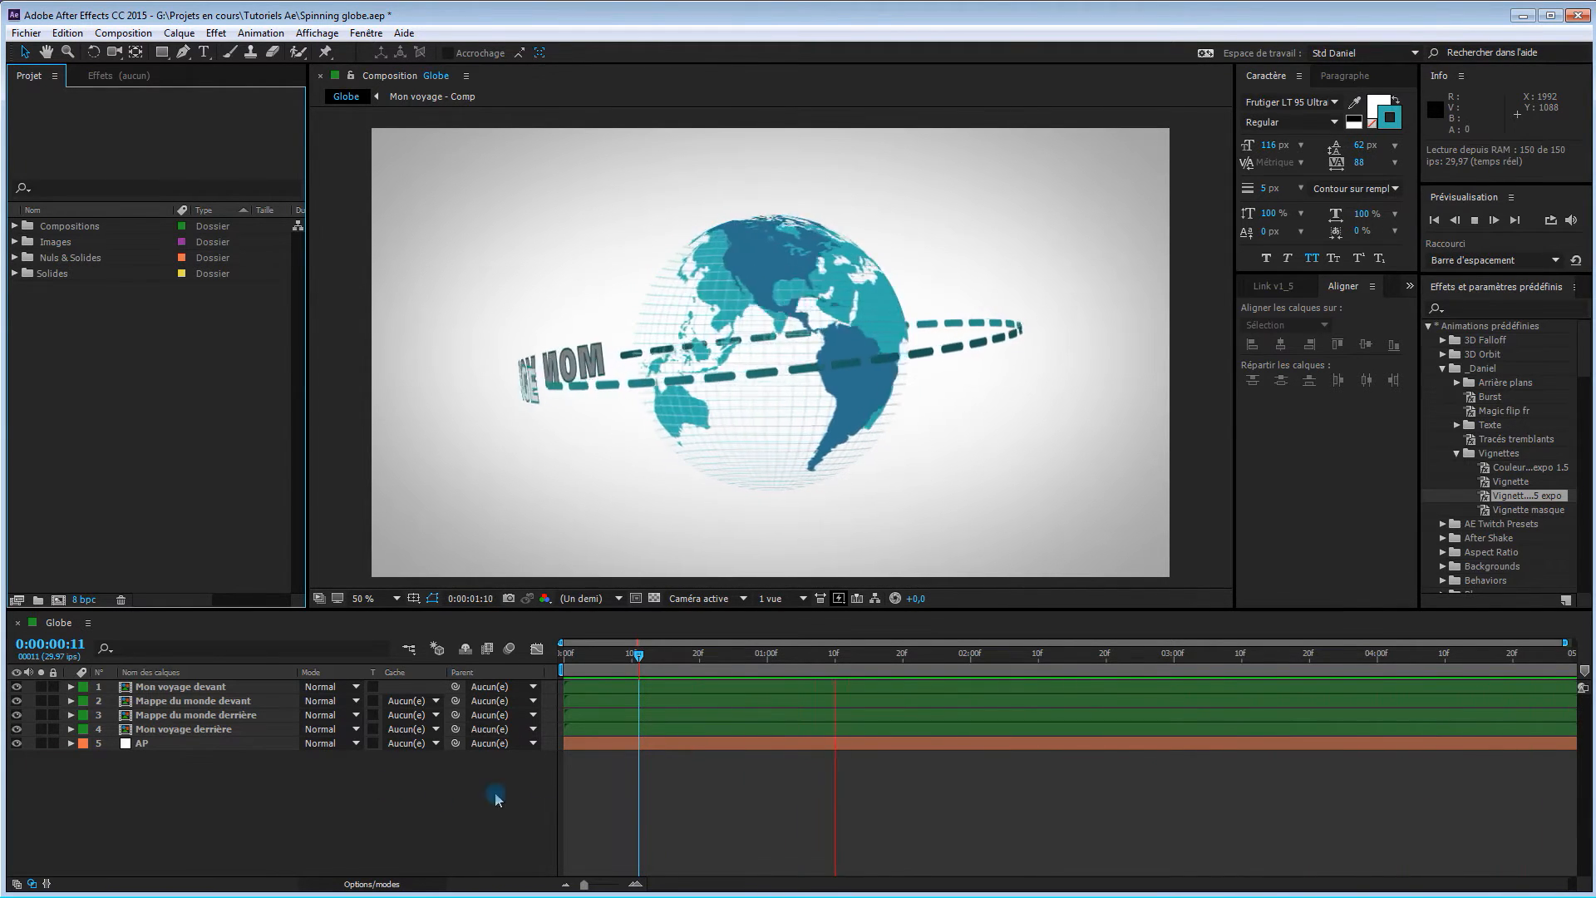
Create a new composition named Planète terre using the HDTV 1080 29,97 preset.
{"action": "left_click", "coordinate": [618, 655]}
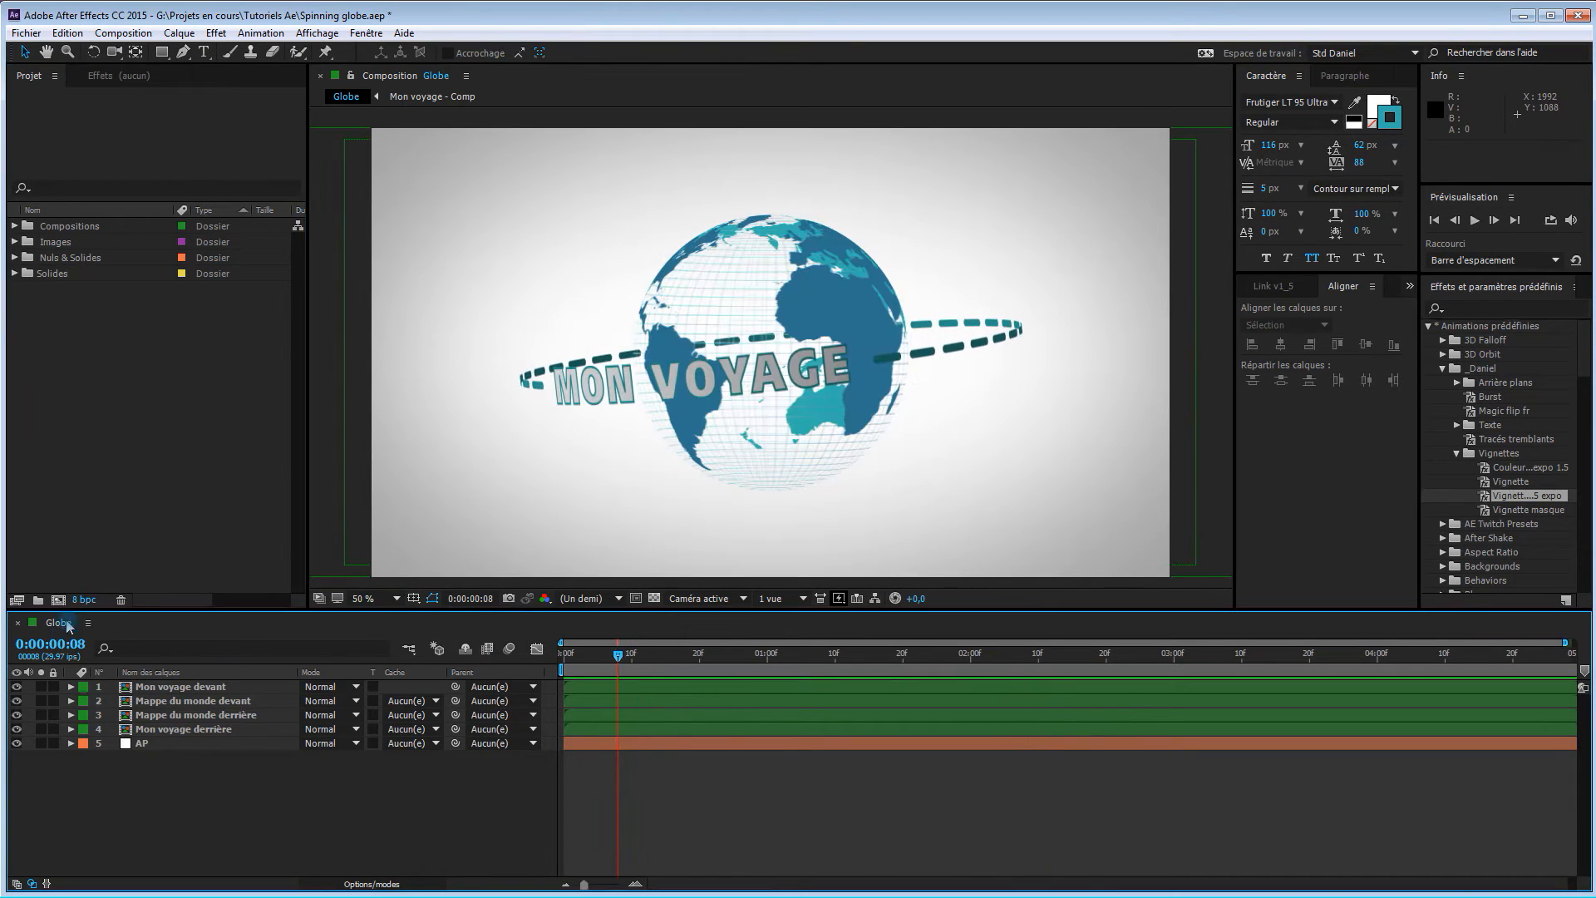
{"action": "left_click", "coordinate": [58, 600]}
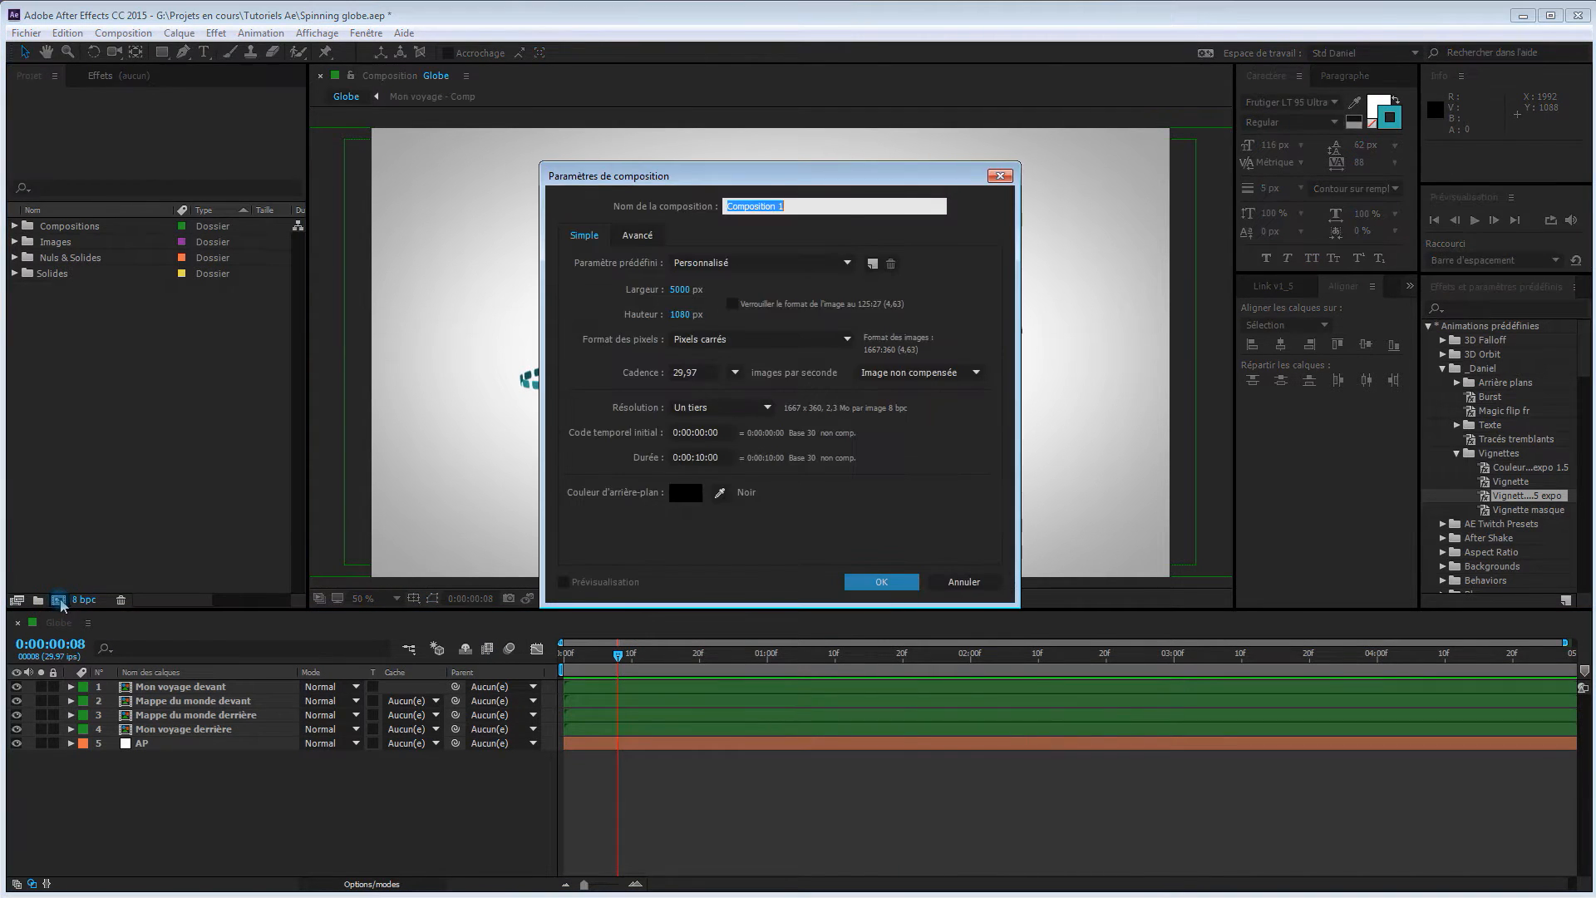
{"action": "type", "text": "P"}
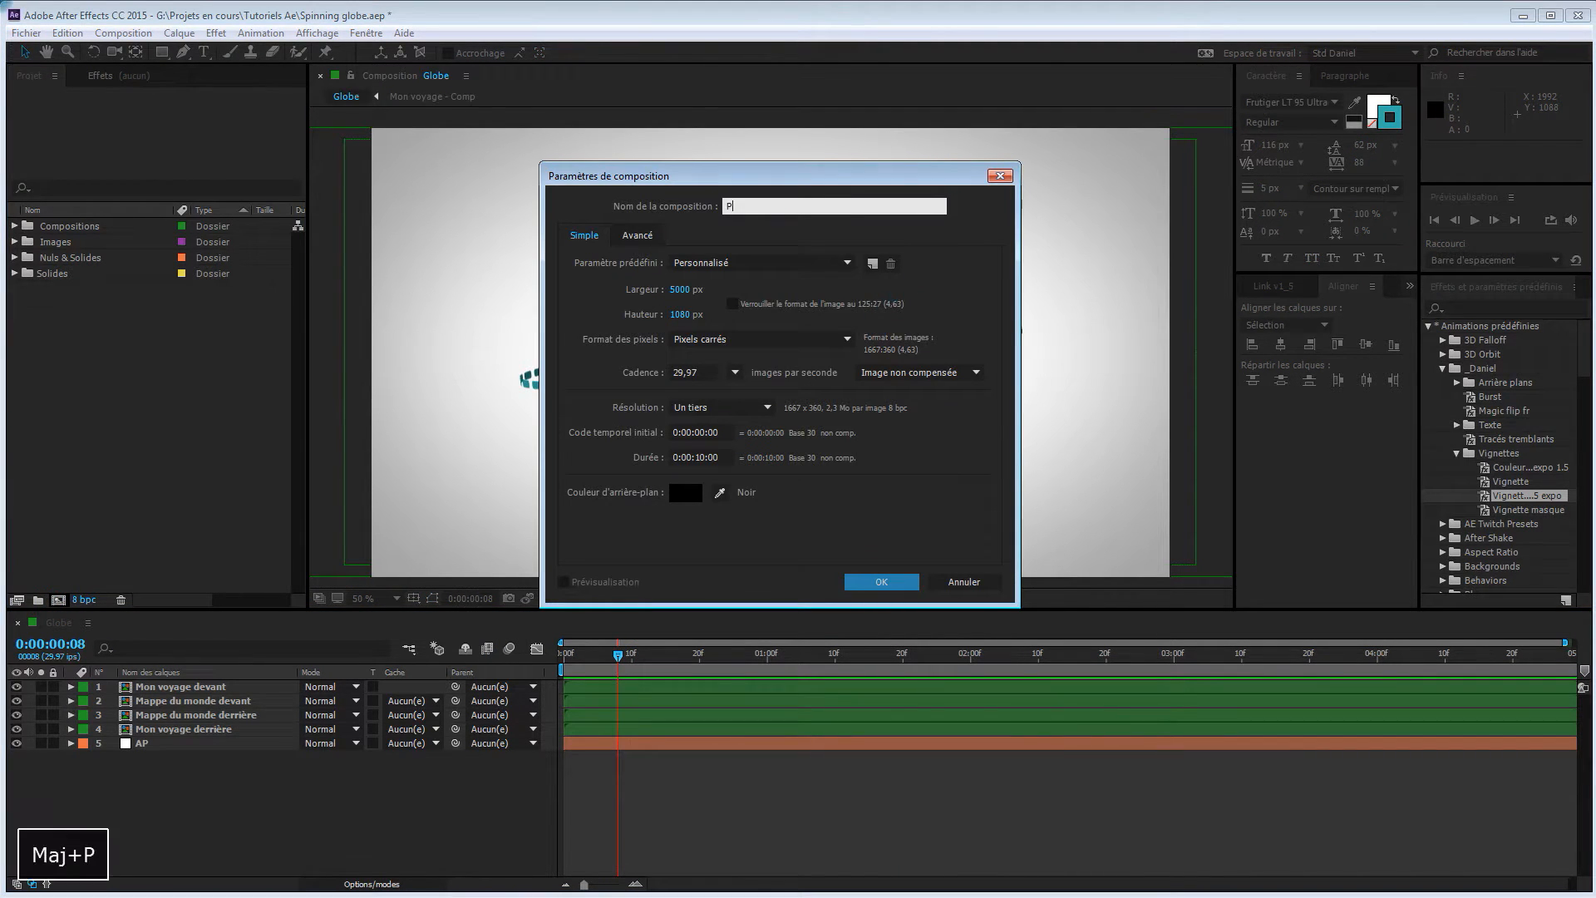
{"action": "type", "text": "lanèt"}
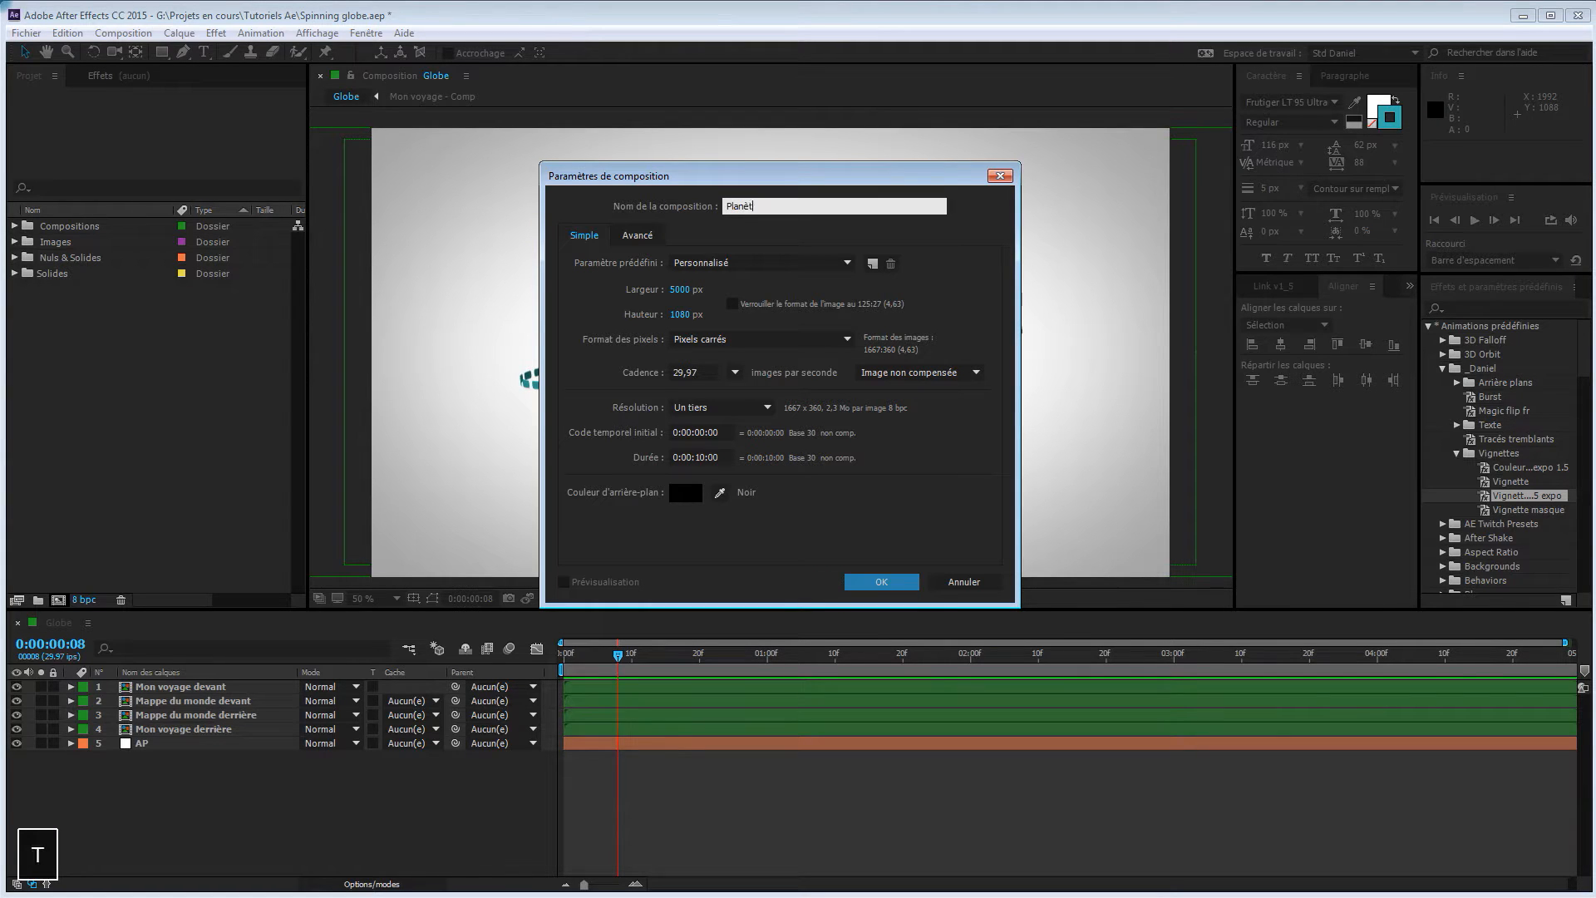
{"action": "type", "text": "e t"}
{"action": "left_click", "coordinate": [760, 263]}
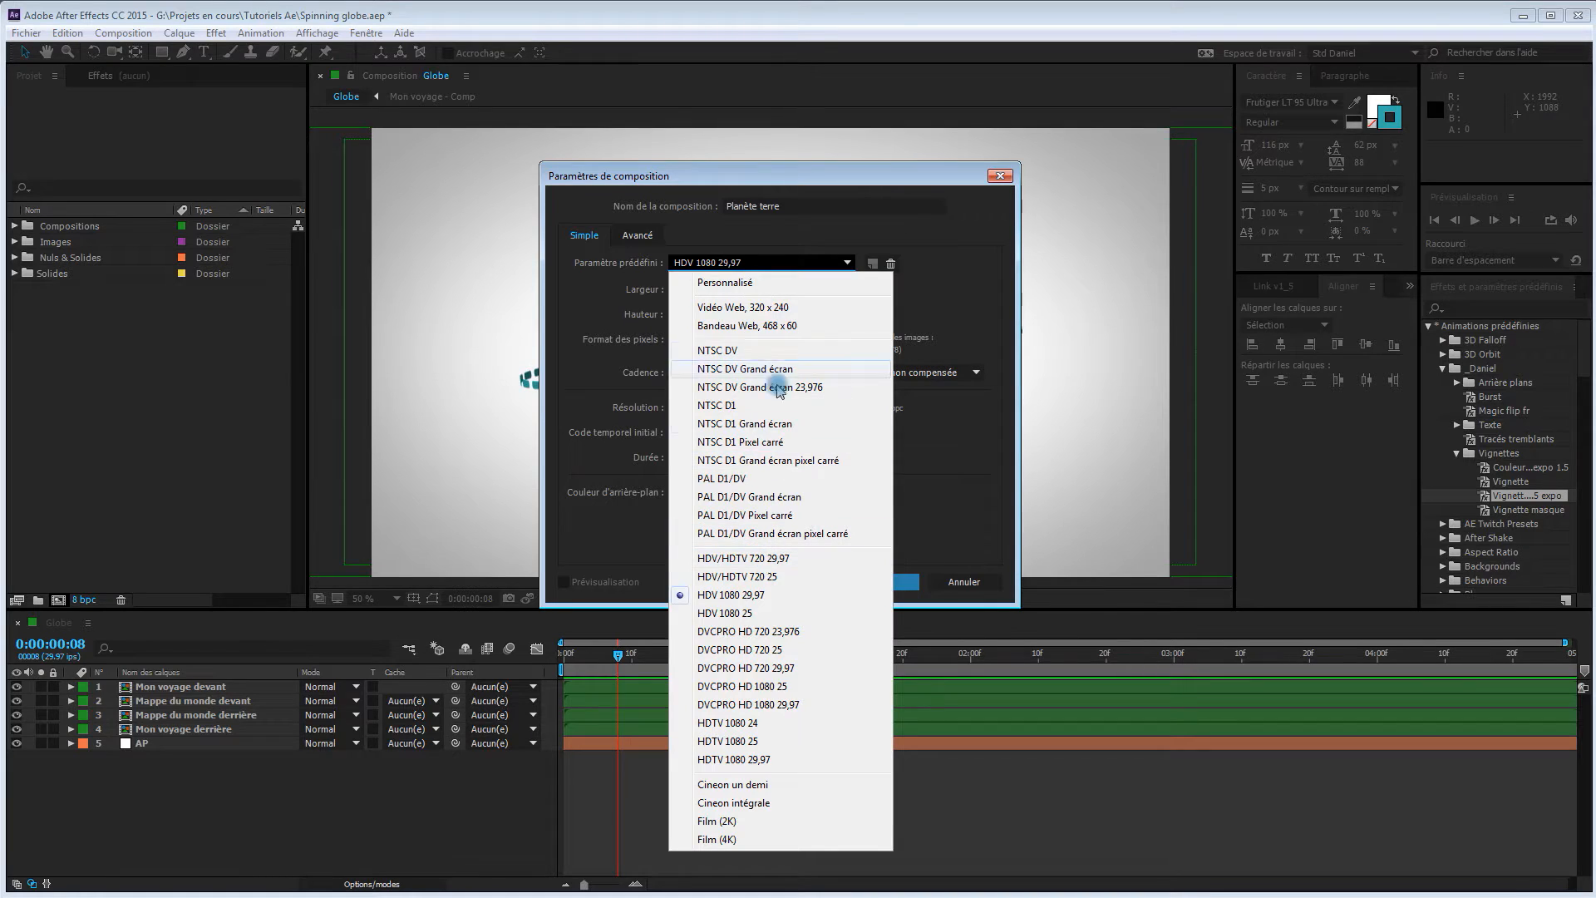
{"action": "left_click", "coordinate": [769, 760]}
{"action": "left_click", "coordinate": [730, 338]}
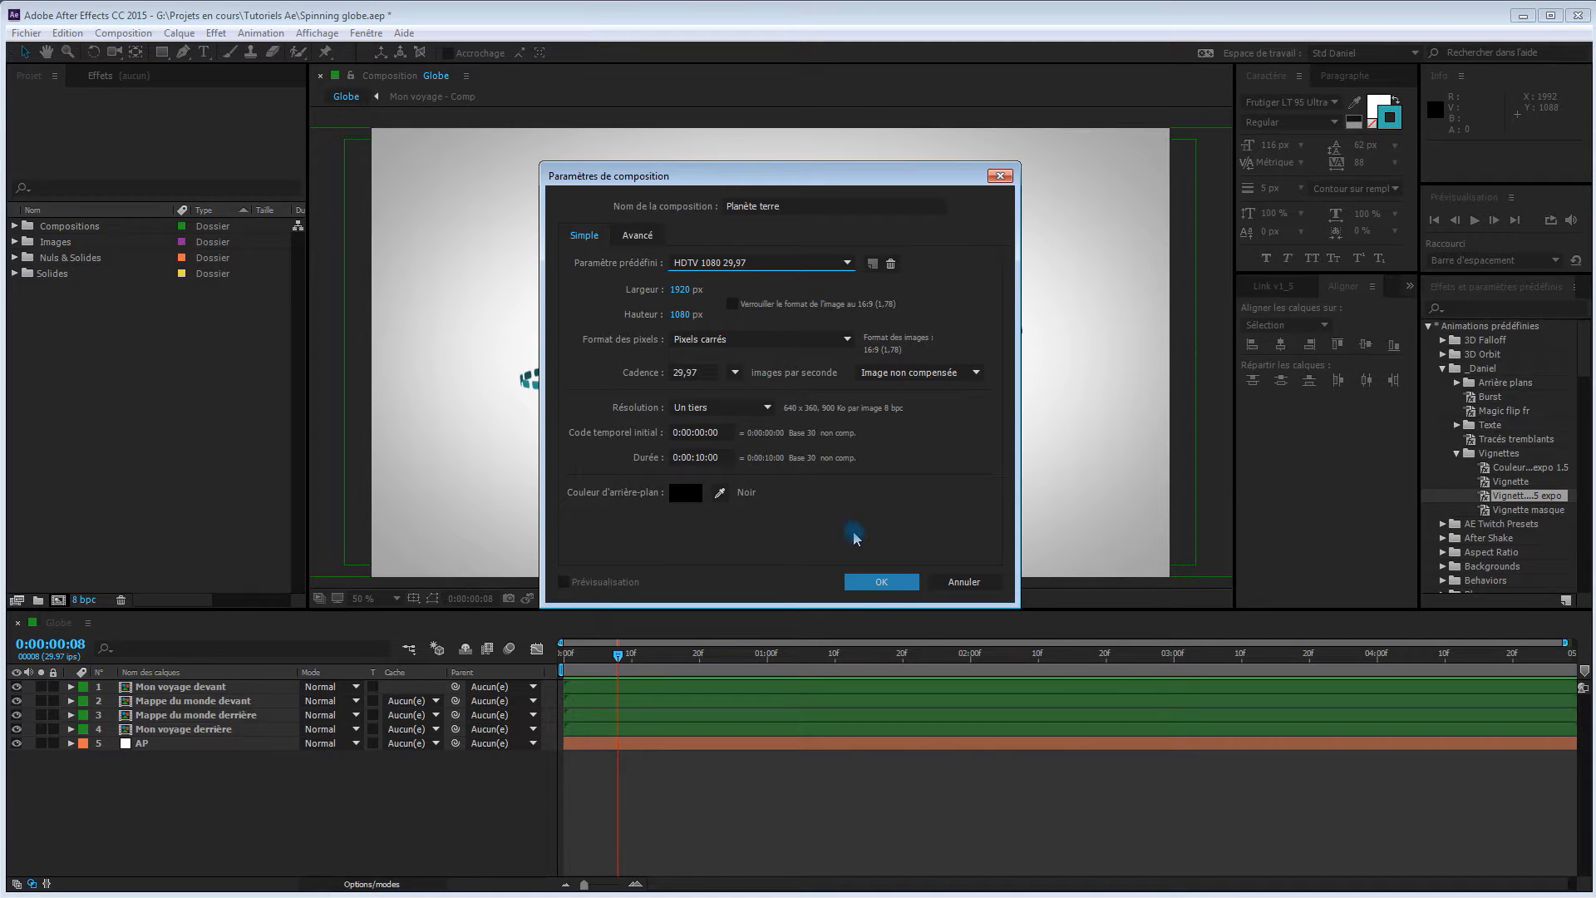
{"action": "left_click", "coordinate": [896, 585]}
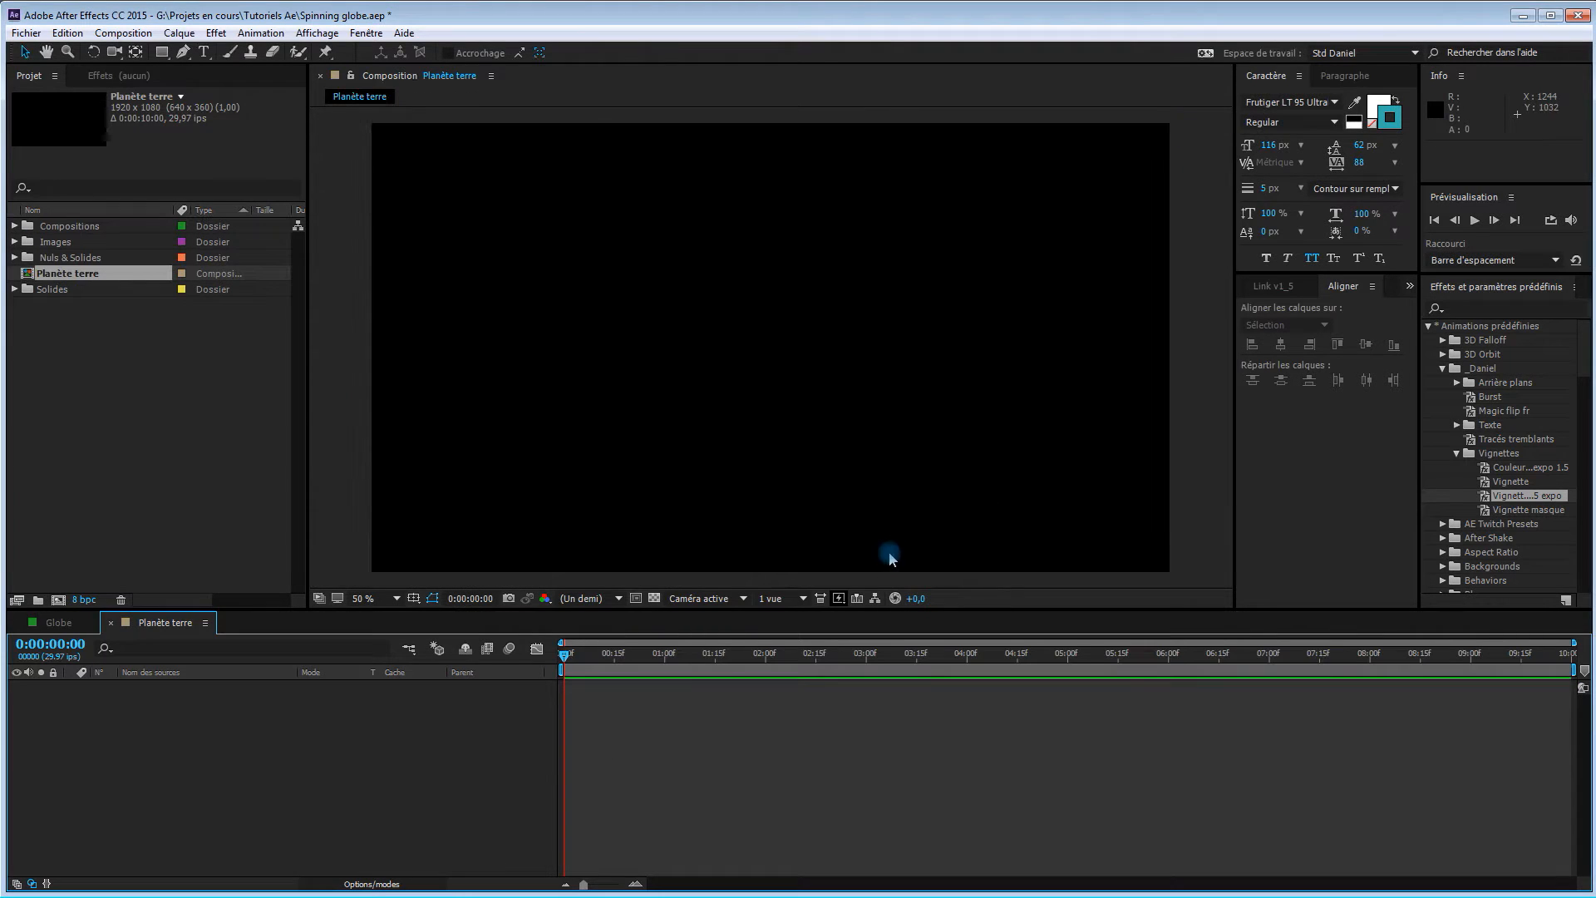
Add a white solid layer named AP at composition size to the Planète terre composition.
{"action": "right_click", "coordinate": [259, 718]}
{"action": "mouse_move", "coordinate": [359, 735]}
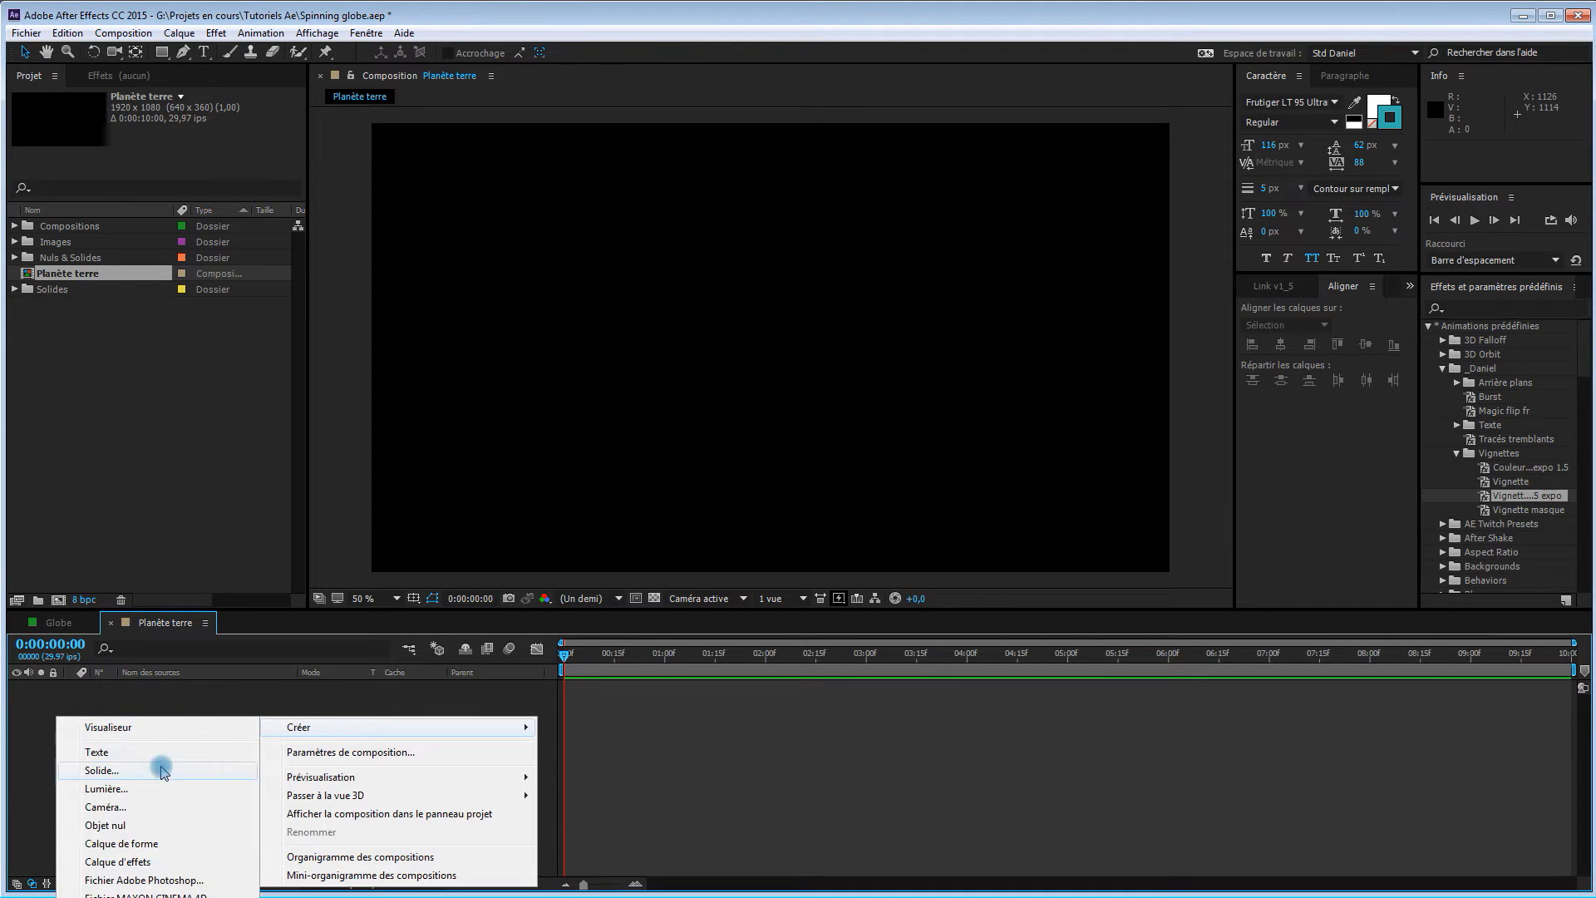
{"action": "left_click", "coordinate": [208, 768]}
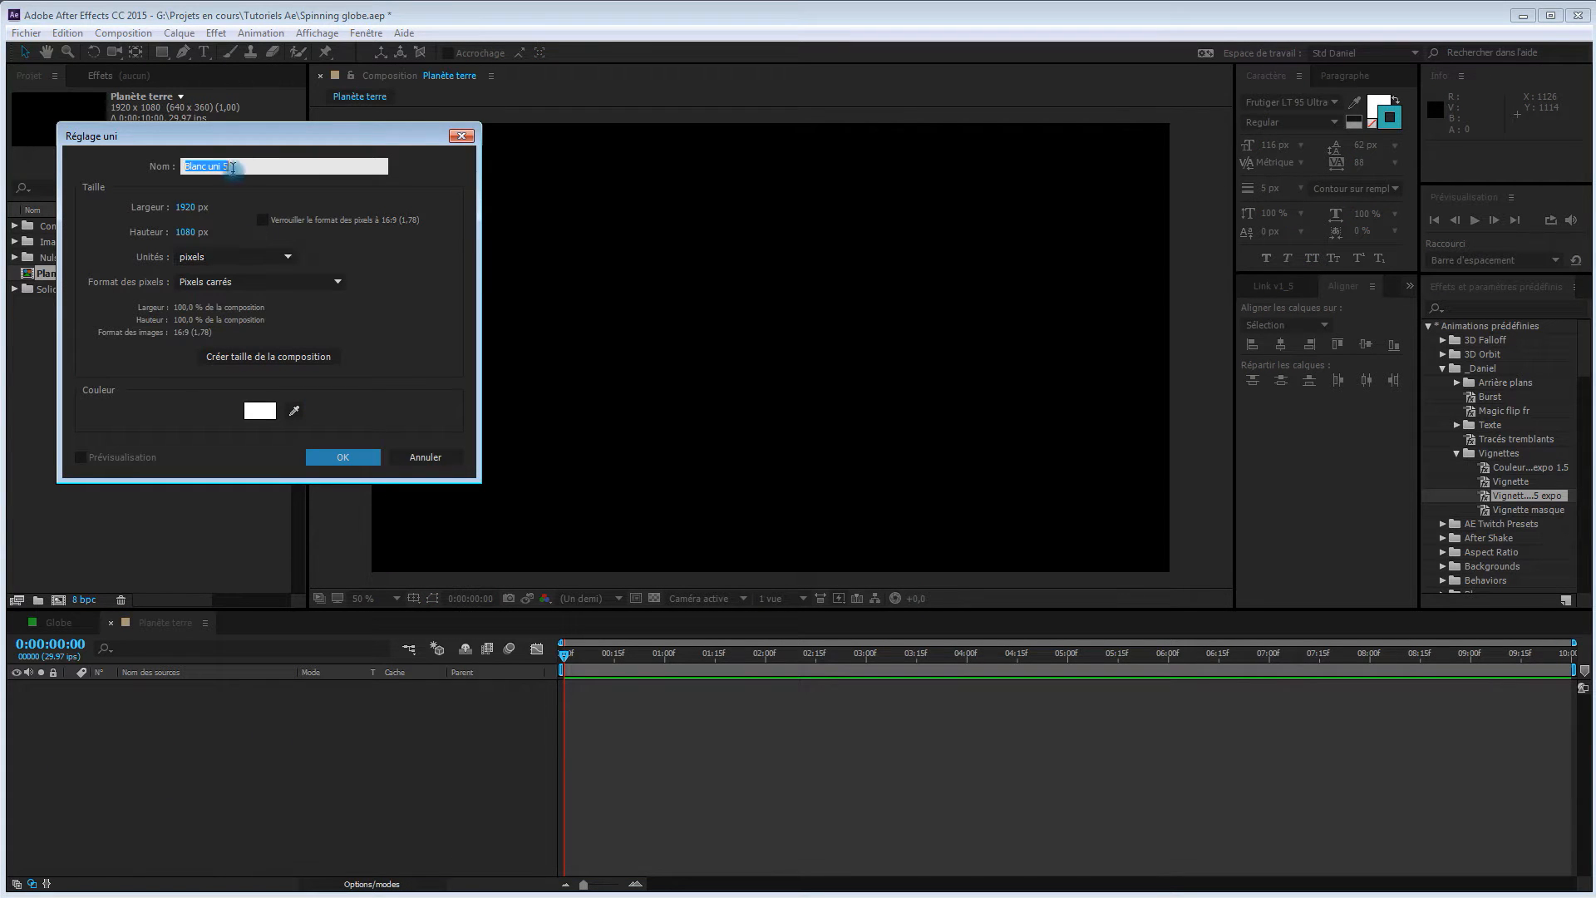
{"action": "type", "text": "AP"}
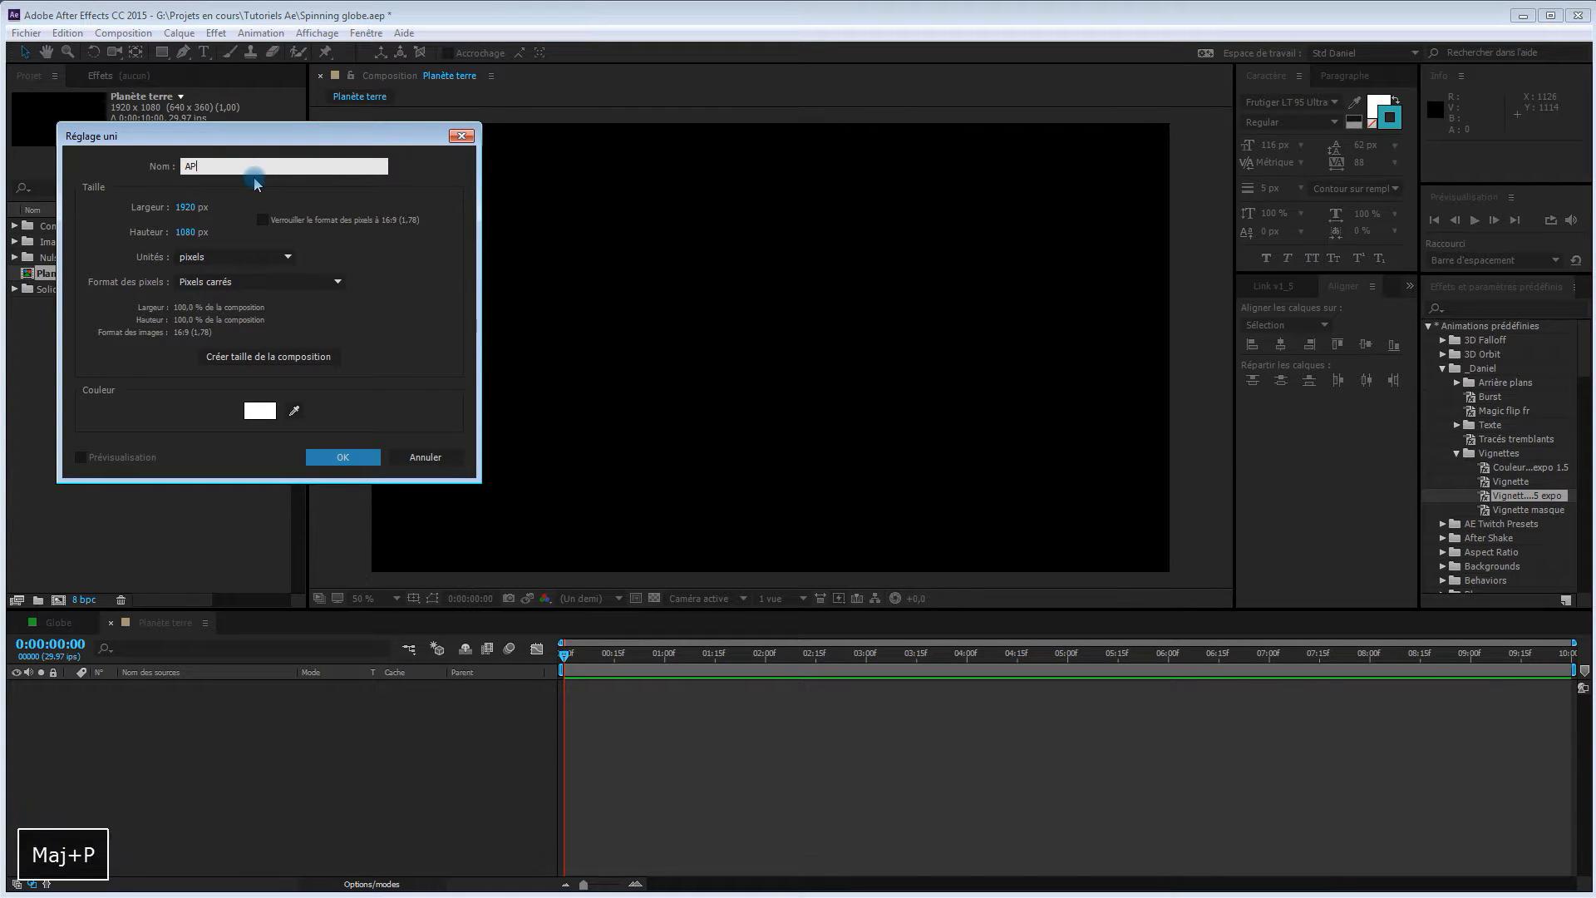
{"action": "left_click", "coordinate": [269, 355]}
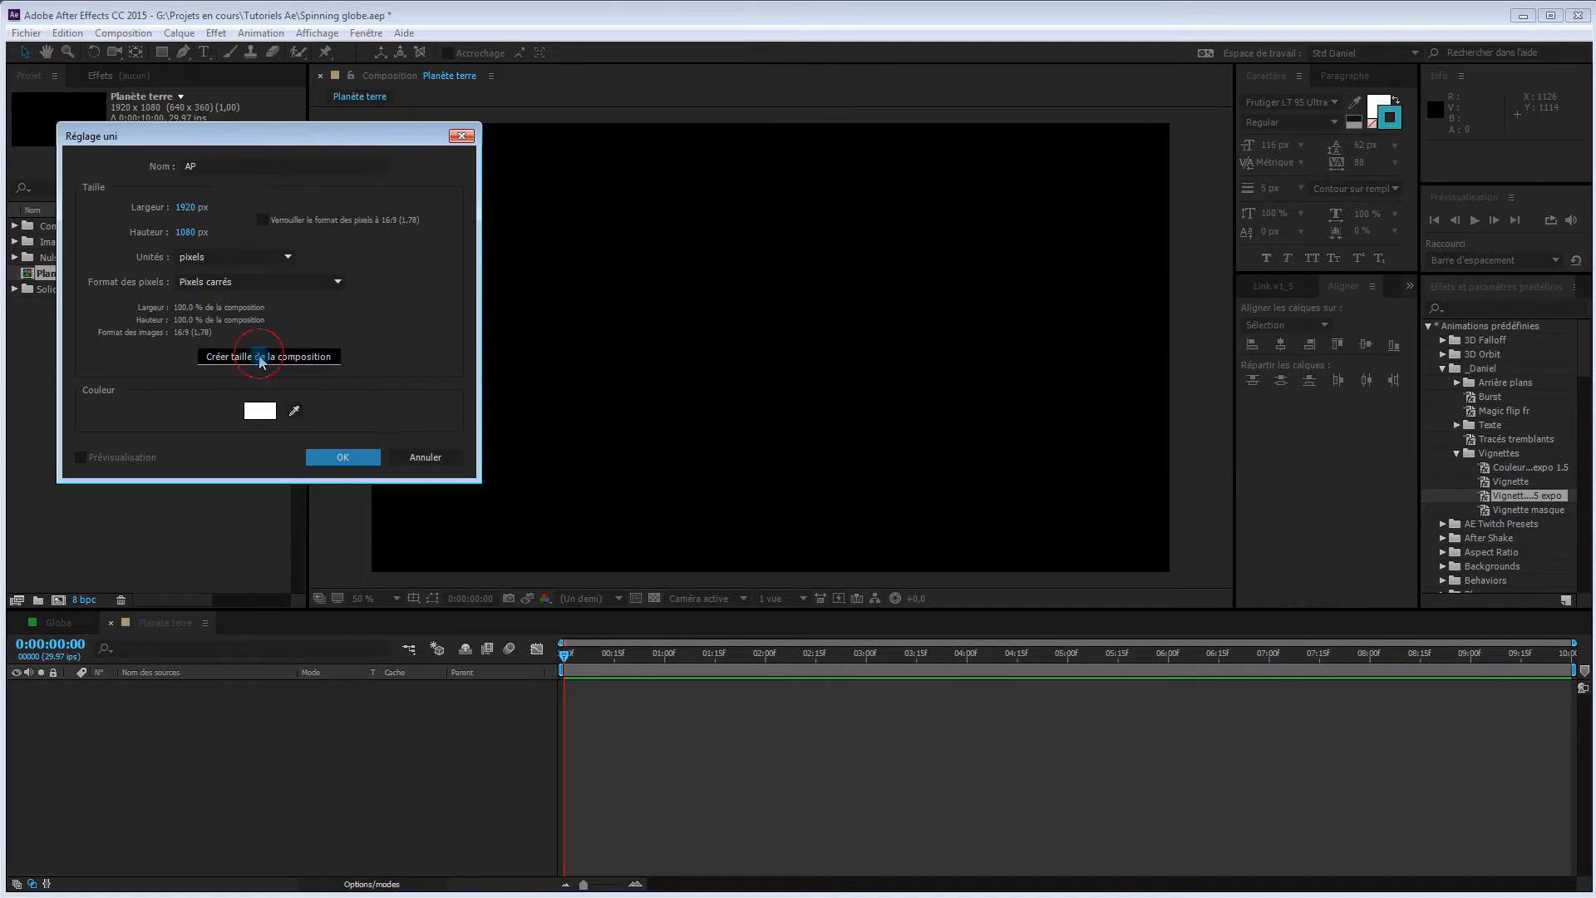
{"action": "left_click", "coordinate": [345, 462]}
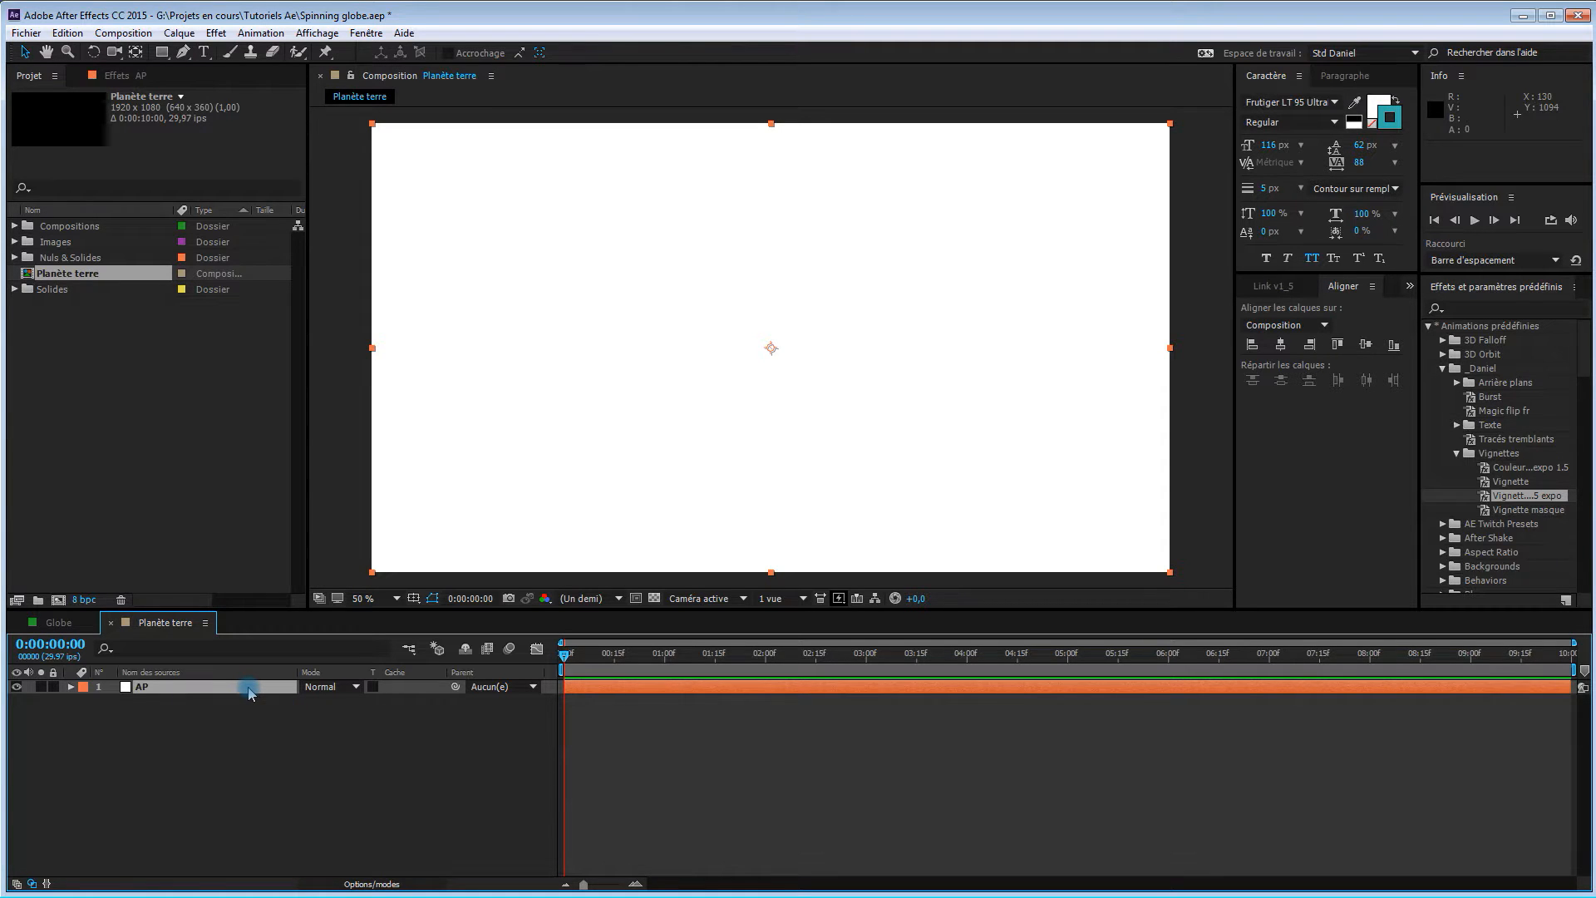
Apply the Exposition colour correction effect to the AP layer and set its exposure to -1,28.
{"action": "left_click", "coordinate": [125, 76]}
{"action": "right_click", "coordinate": [147, 132]}
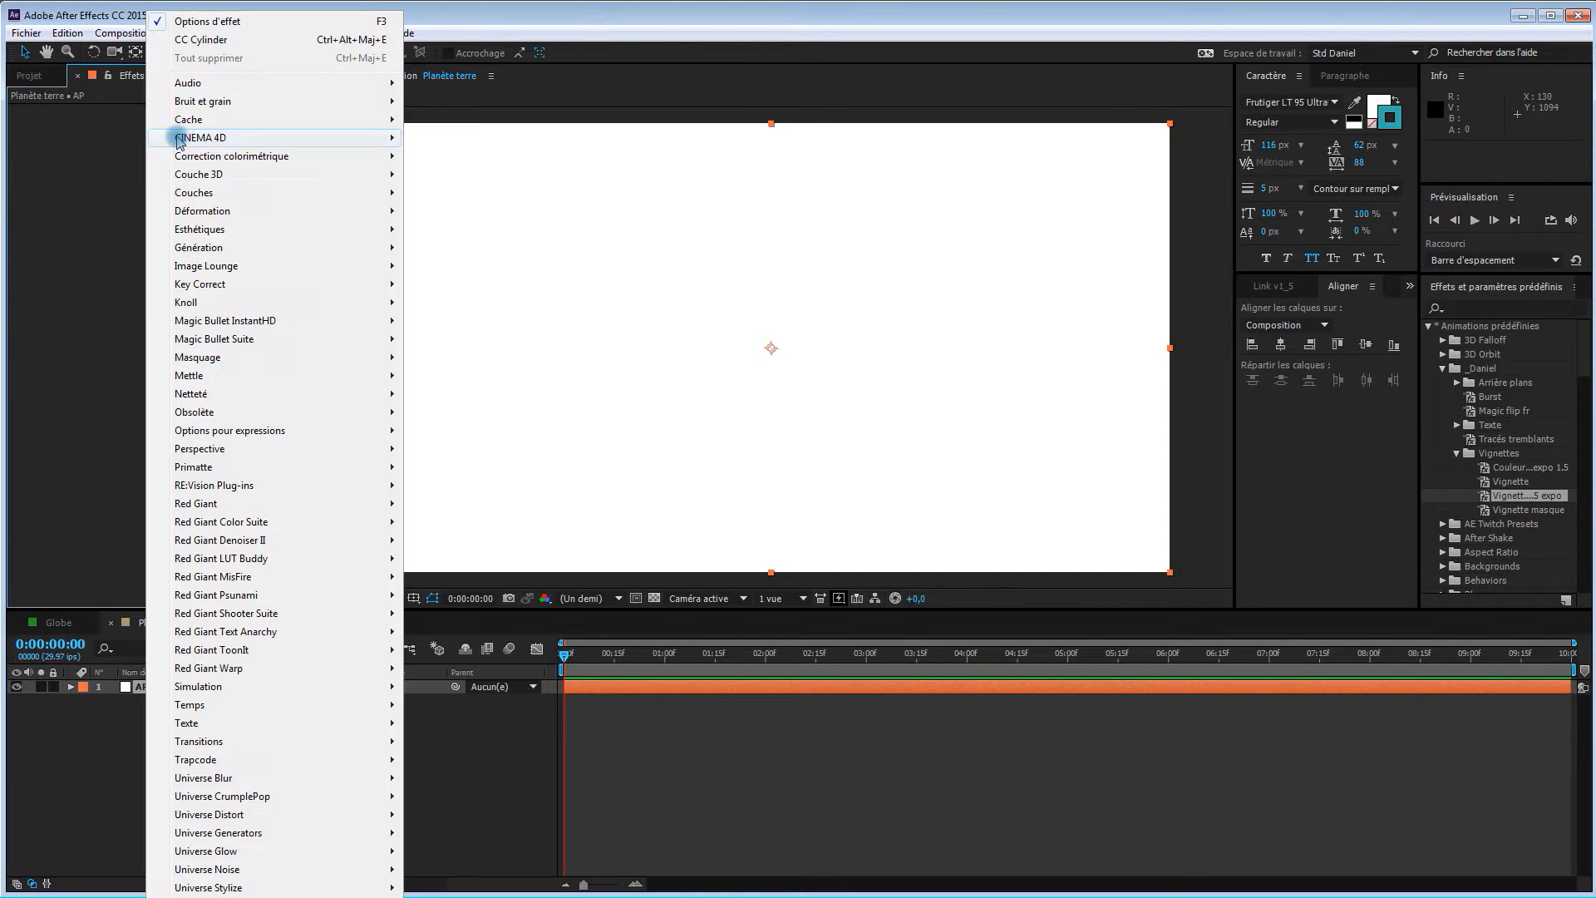
{"action": "mouse_move", "coordinate": [235, 157]}
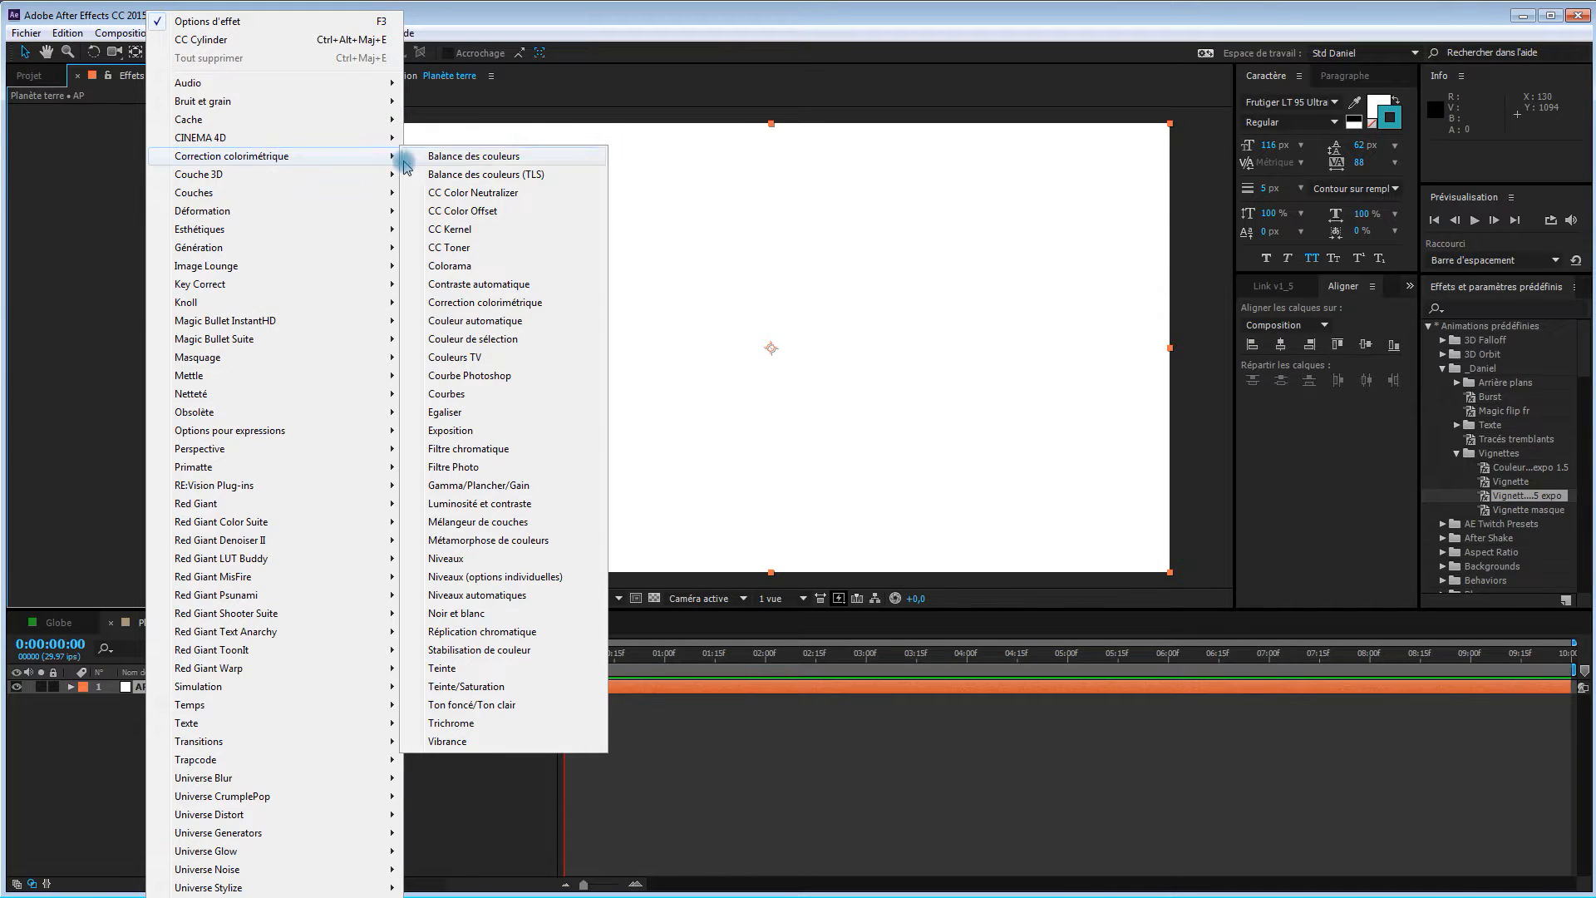
{"action": "left_click", "coordinate": [489, 430]}
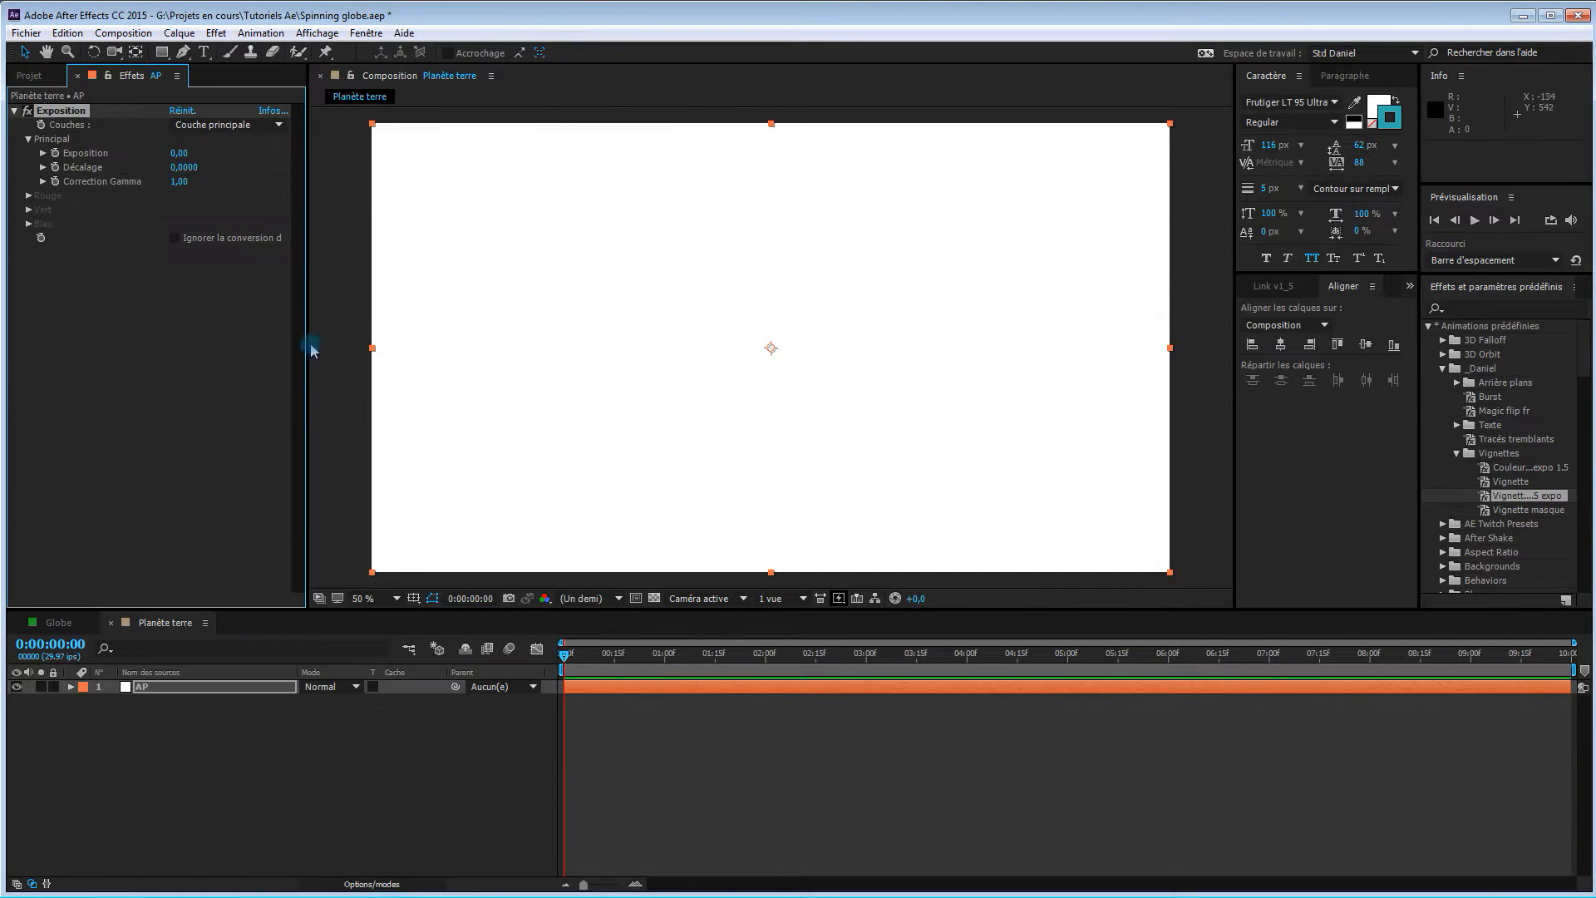
{"action": "left_click_drag", "start_coordinate": [183, 155], "coordinate": [71, 158]}
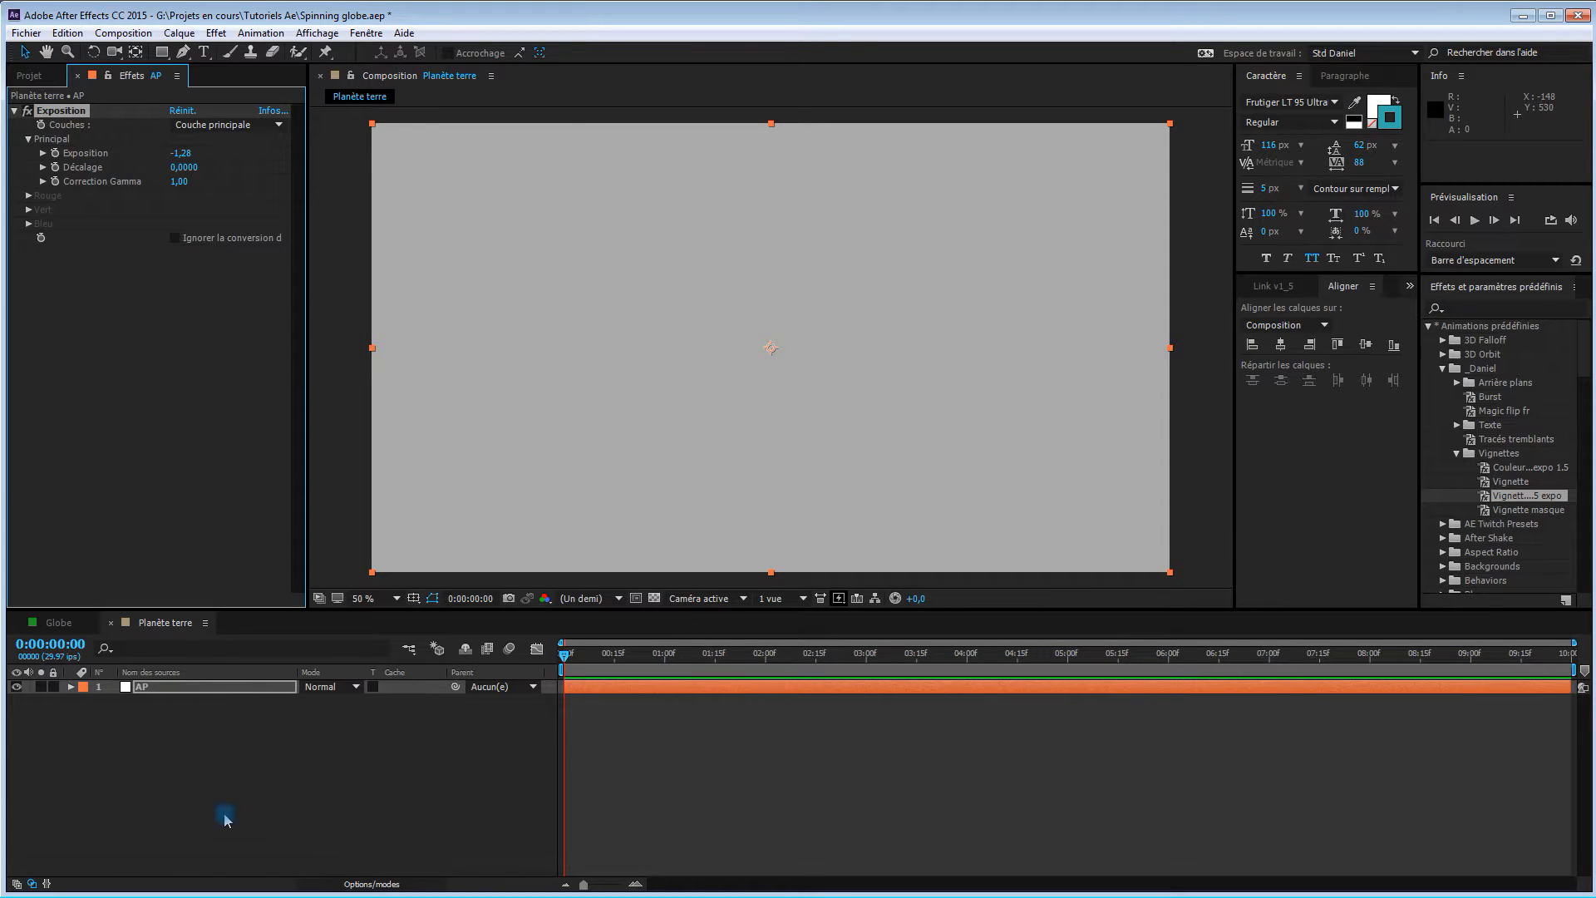
Add an elliptical mask that fills the whole AP layer.
{"action": "left_click", "coordinate": [165, 53]}
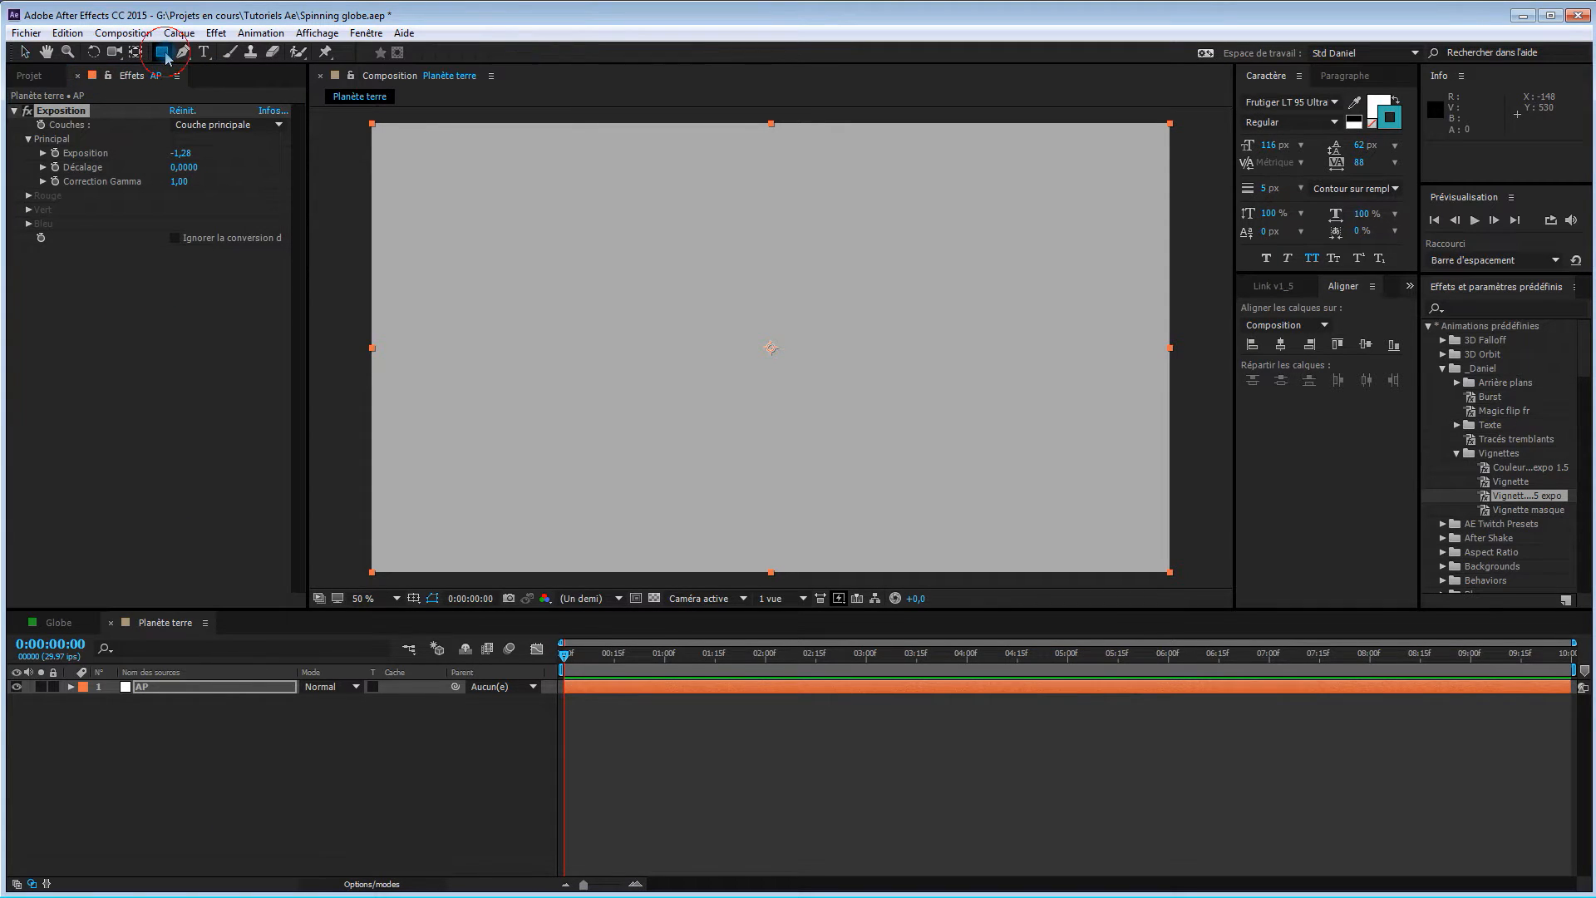
{"action": "left_click_drag", "start_coordinate": [160, 55], "coordinate": [208, 81]}
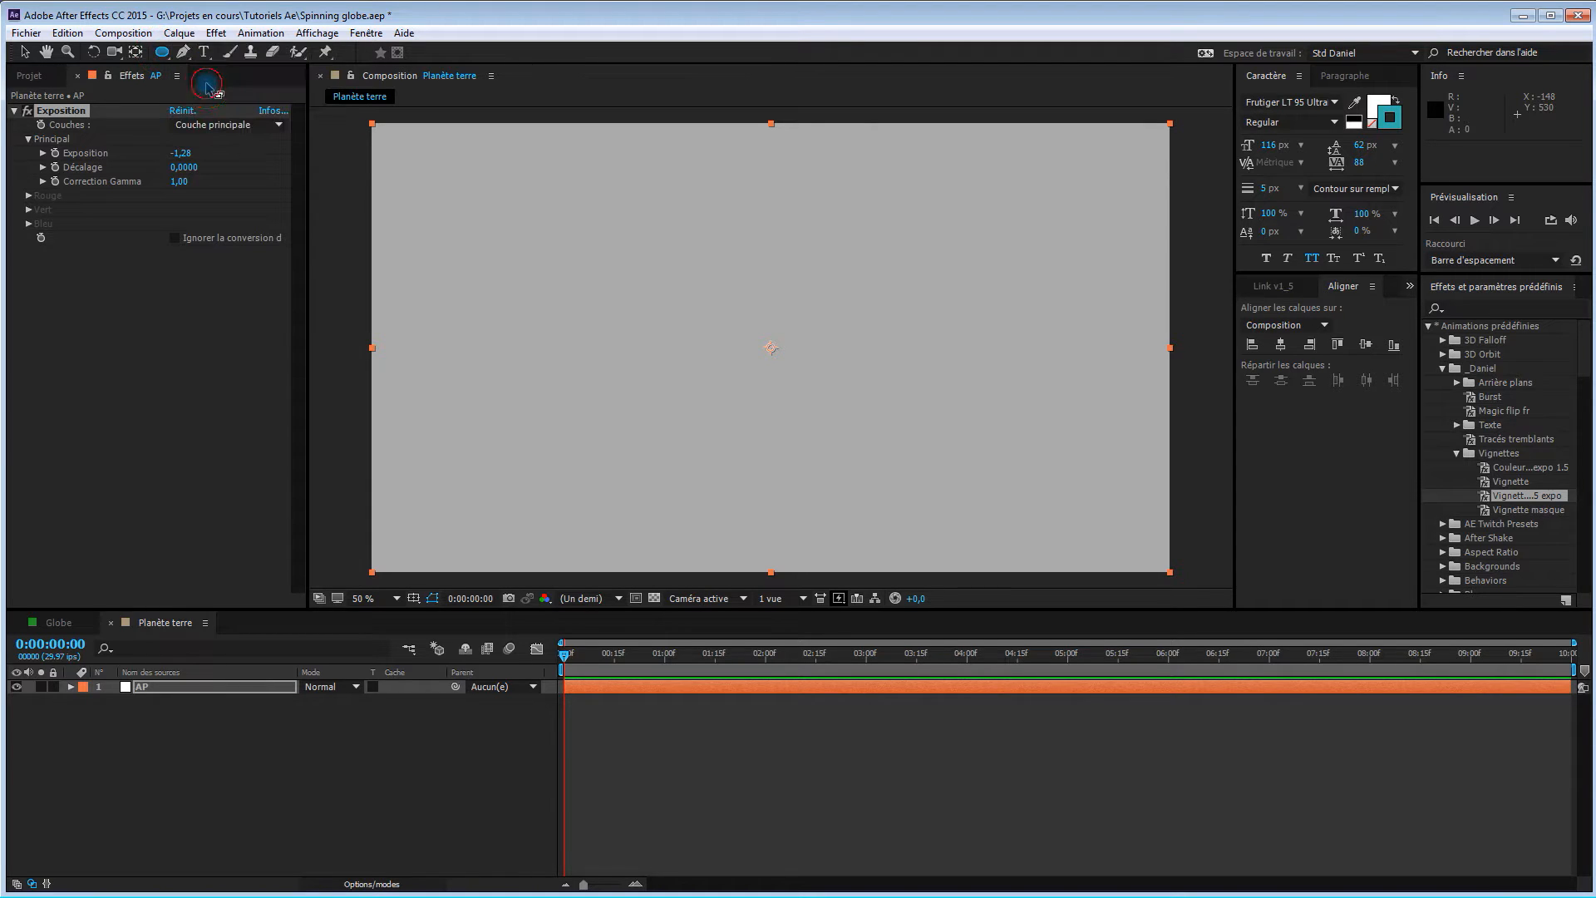
{"action": "double_click", "coordinate": [161, 55]}
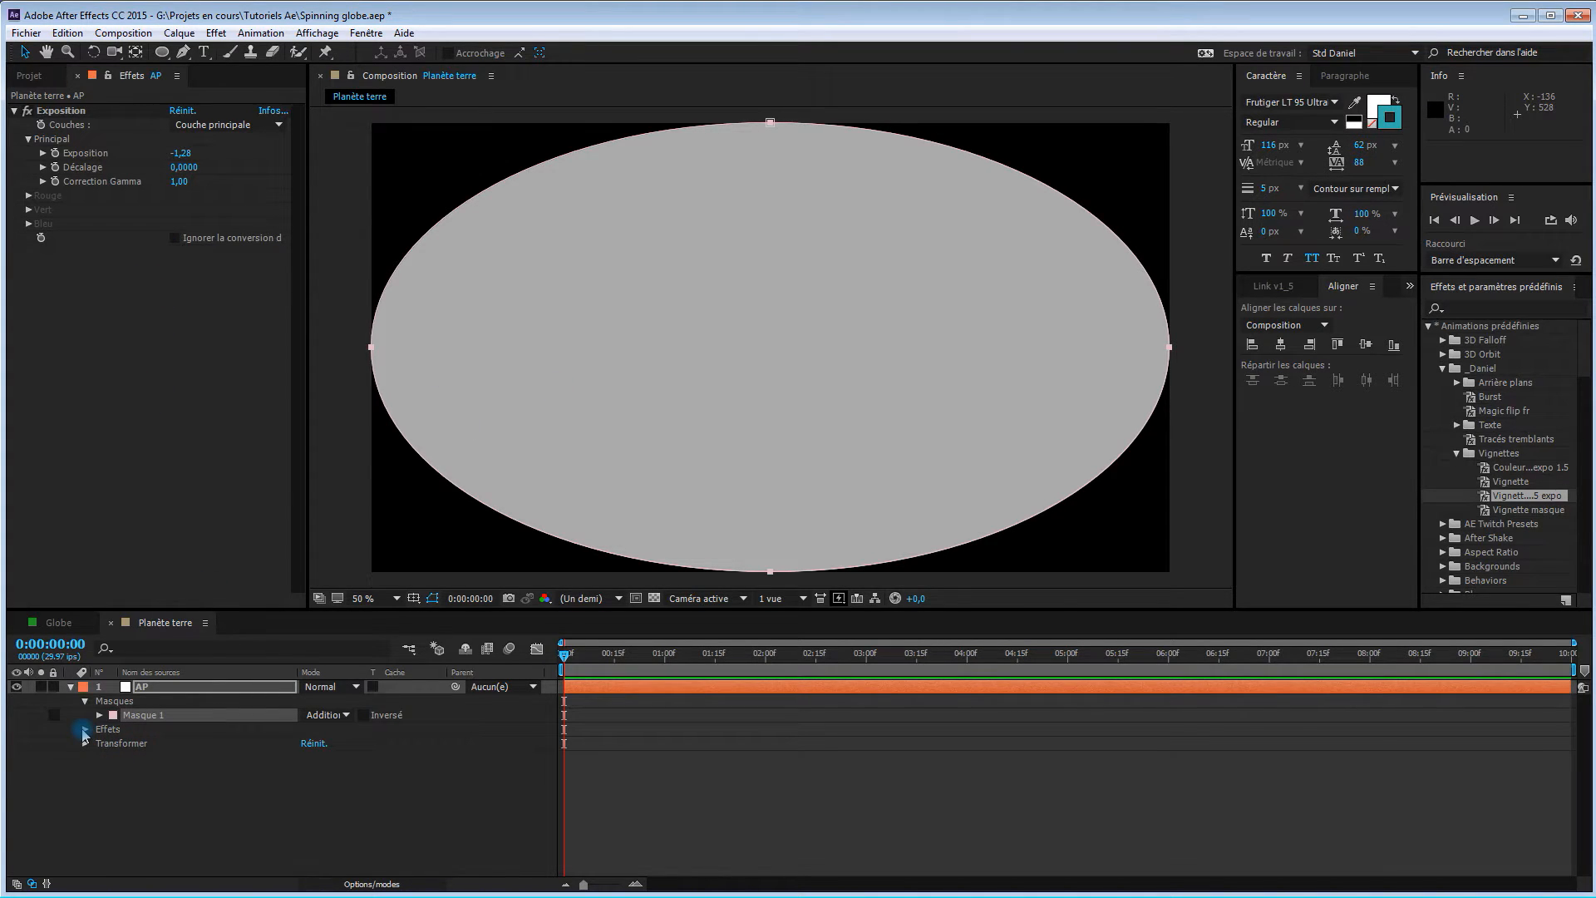
Limit the Exposition effect to Masque 1 with a compositing mask reference and set the mask mode to Soustraction.
{"action": "left_click", "coordinate": [85, 729]}
{"action": "left_click", "coordinate": [100, 743]}
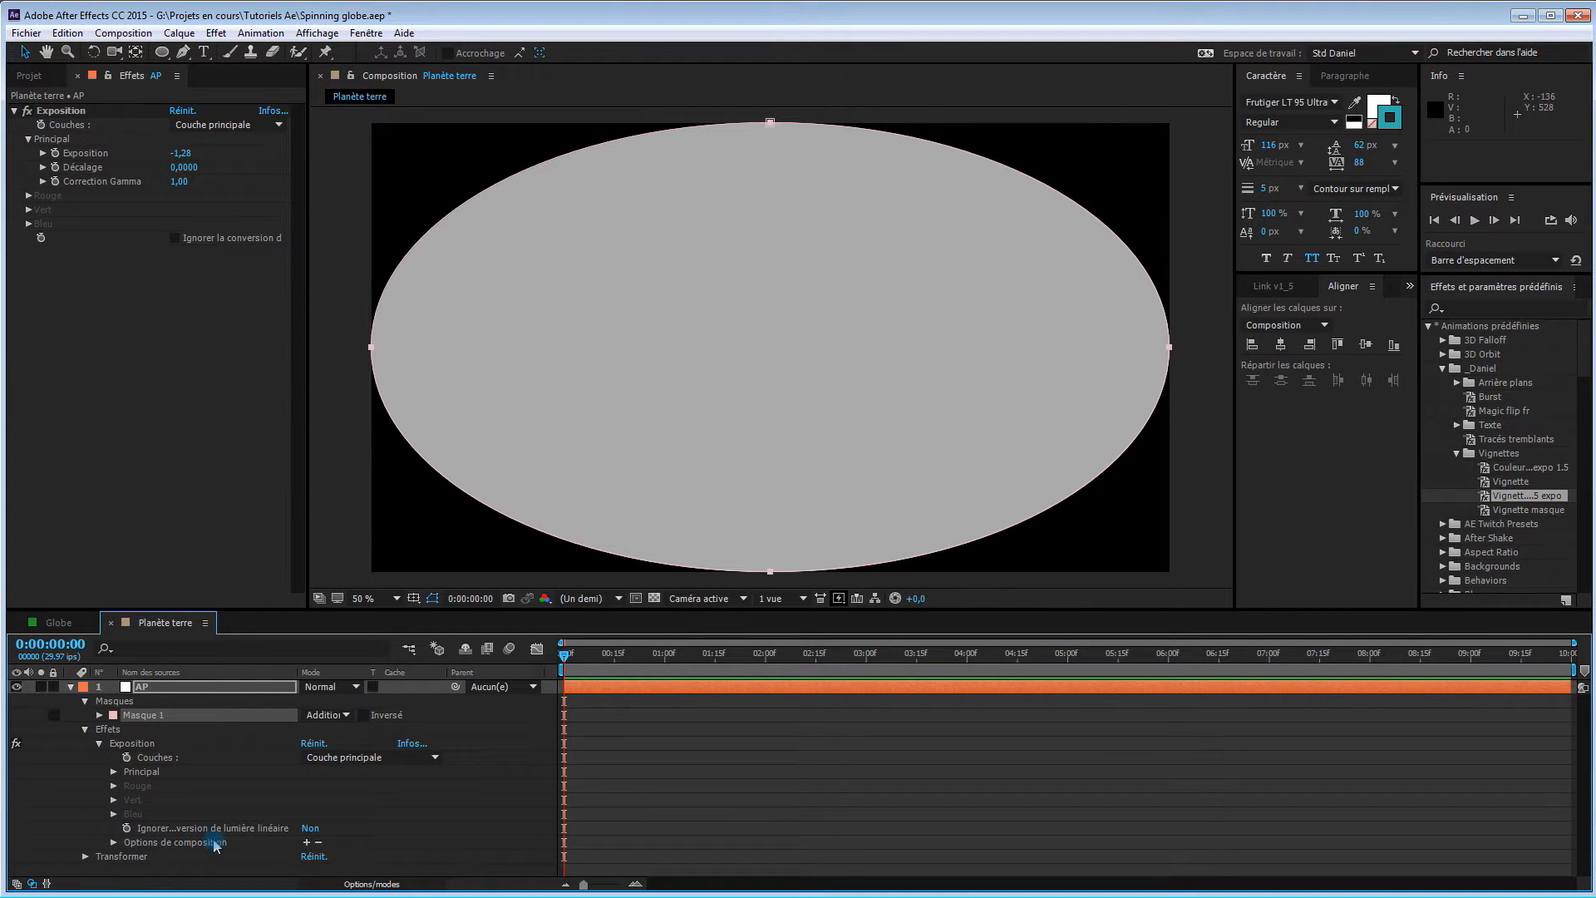
{"action": "left_click", "coordinate": [307, 842]}
{"action": "left_click", "coordinate": [505, 457]}
{"action": "left_click", "coordinate": [395, 742]}
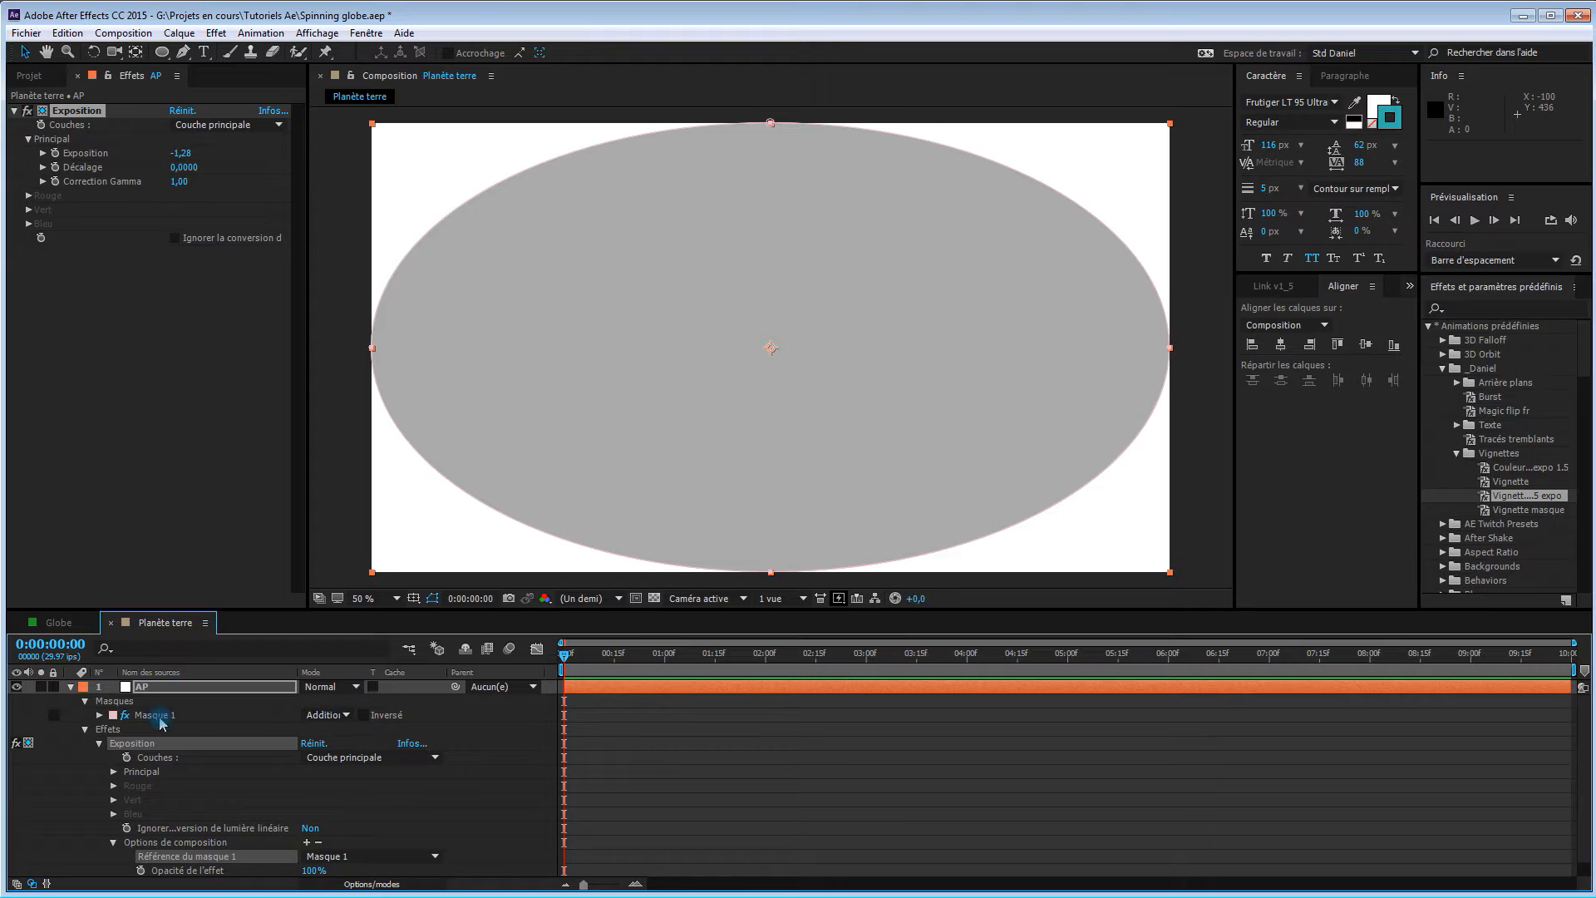
{"action": "left_click", "coordinate": [345, 717]}
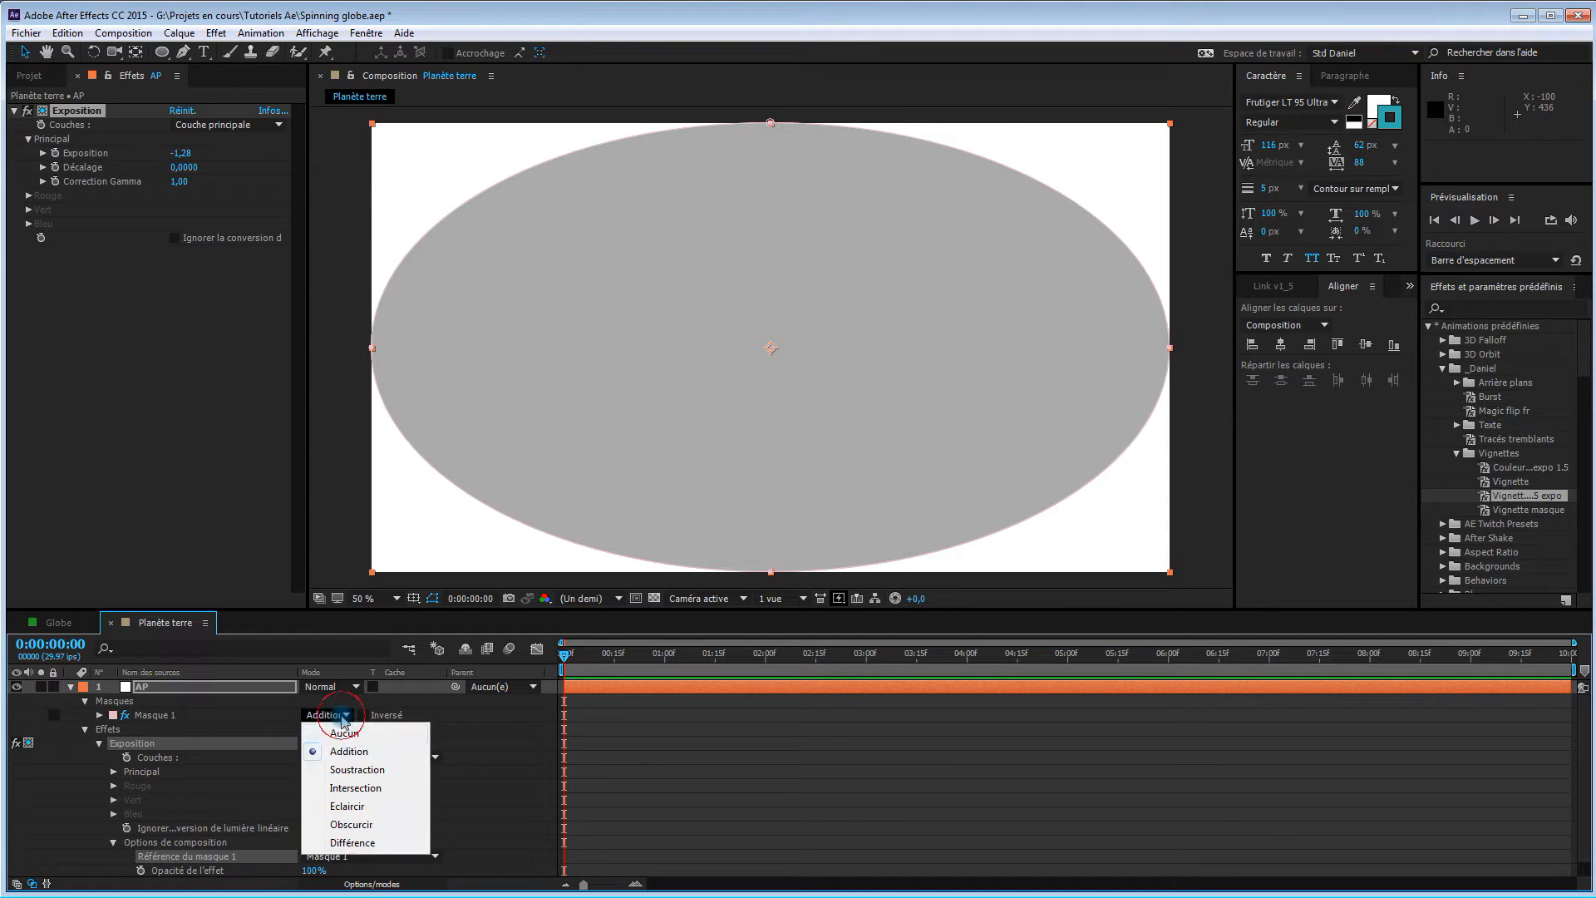
{"action": "left_click", "coordinate": [357, 769]}
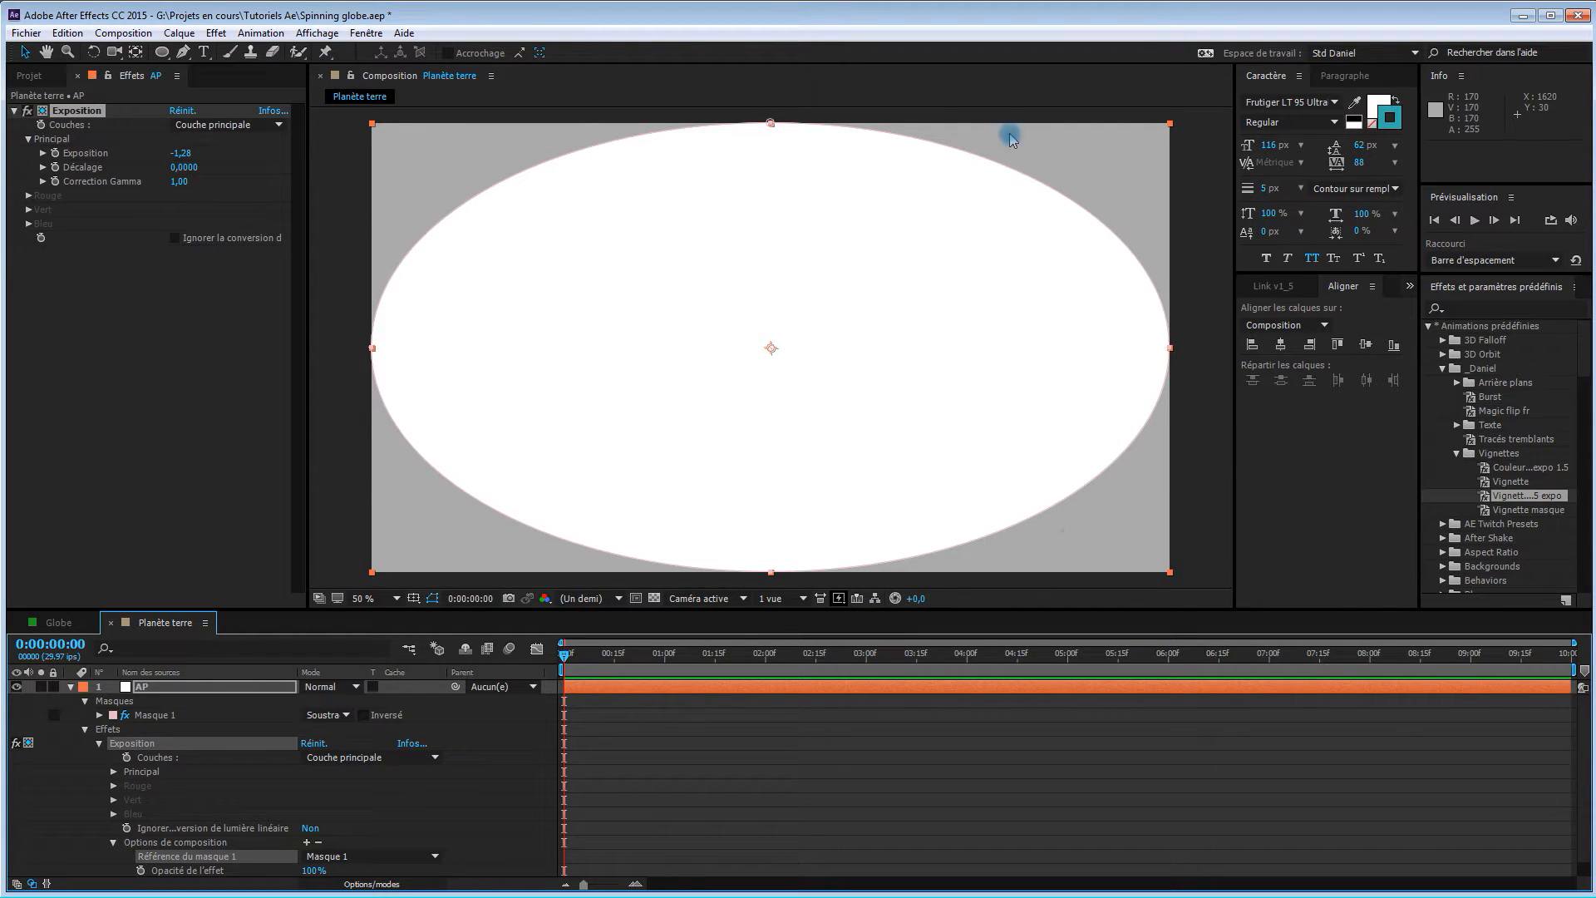
Set the feather of Masque 1 on the AP layer to 500 pixels in both directions.
{"action": "left_click", "coordinate": [99, 715]}
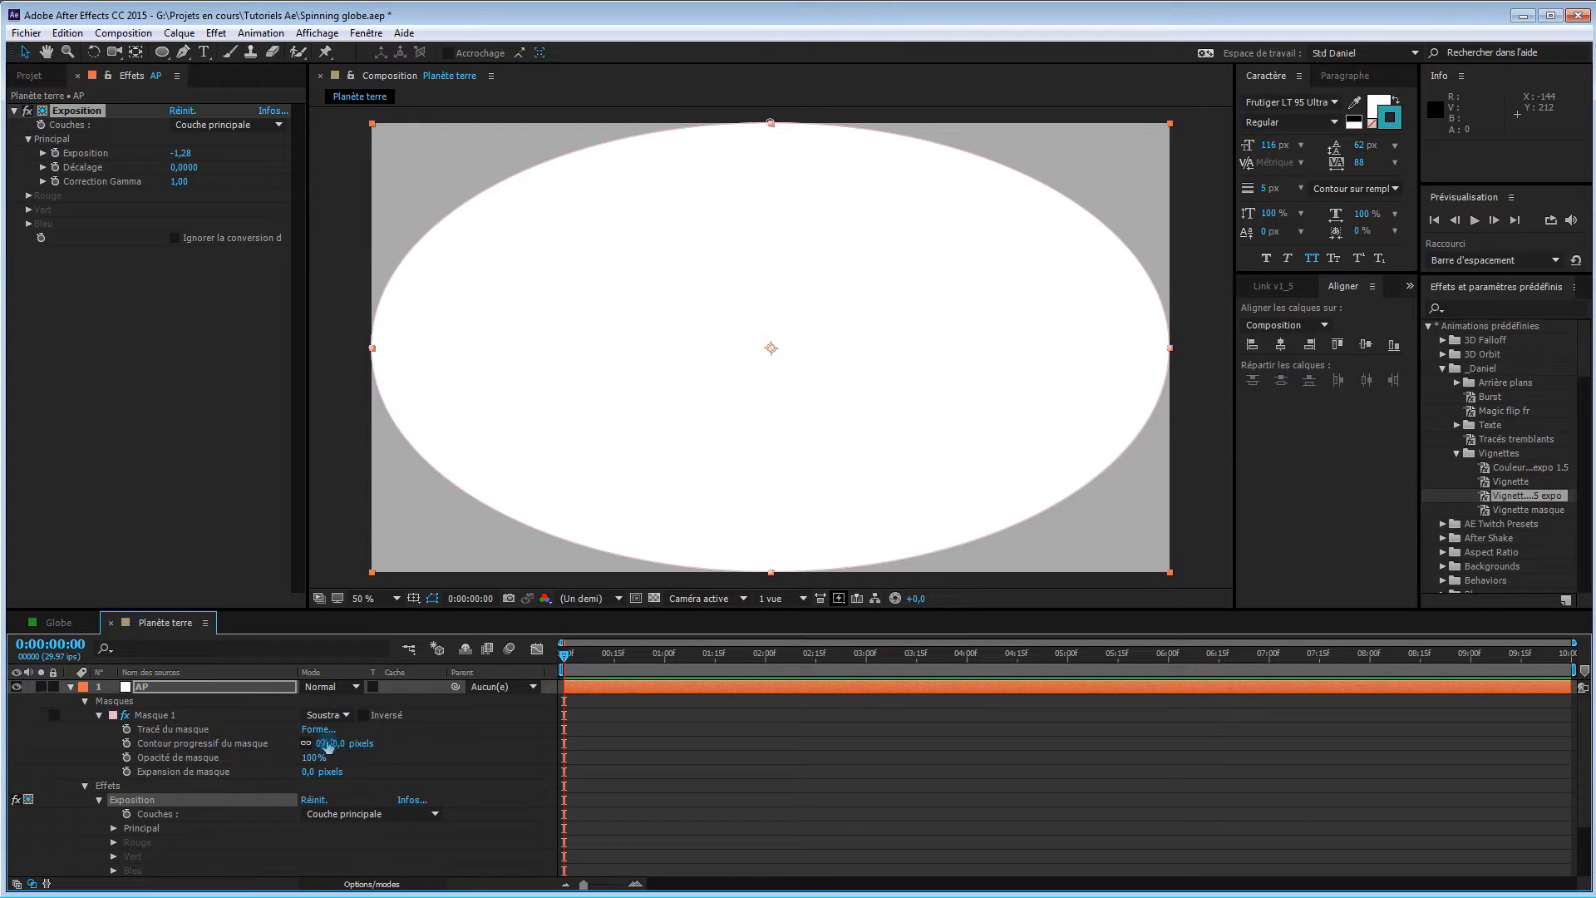
{"action": "left_click_drag", "start_coordinate": [336, 751], "coordinate": [576, 750]}
{"action": "left_click", "coordinate": [356, 744]}
{"action": "type", "text": "50"}
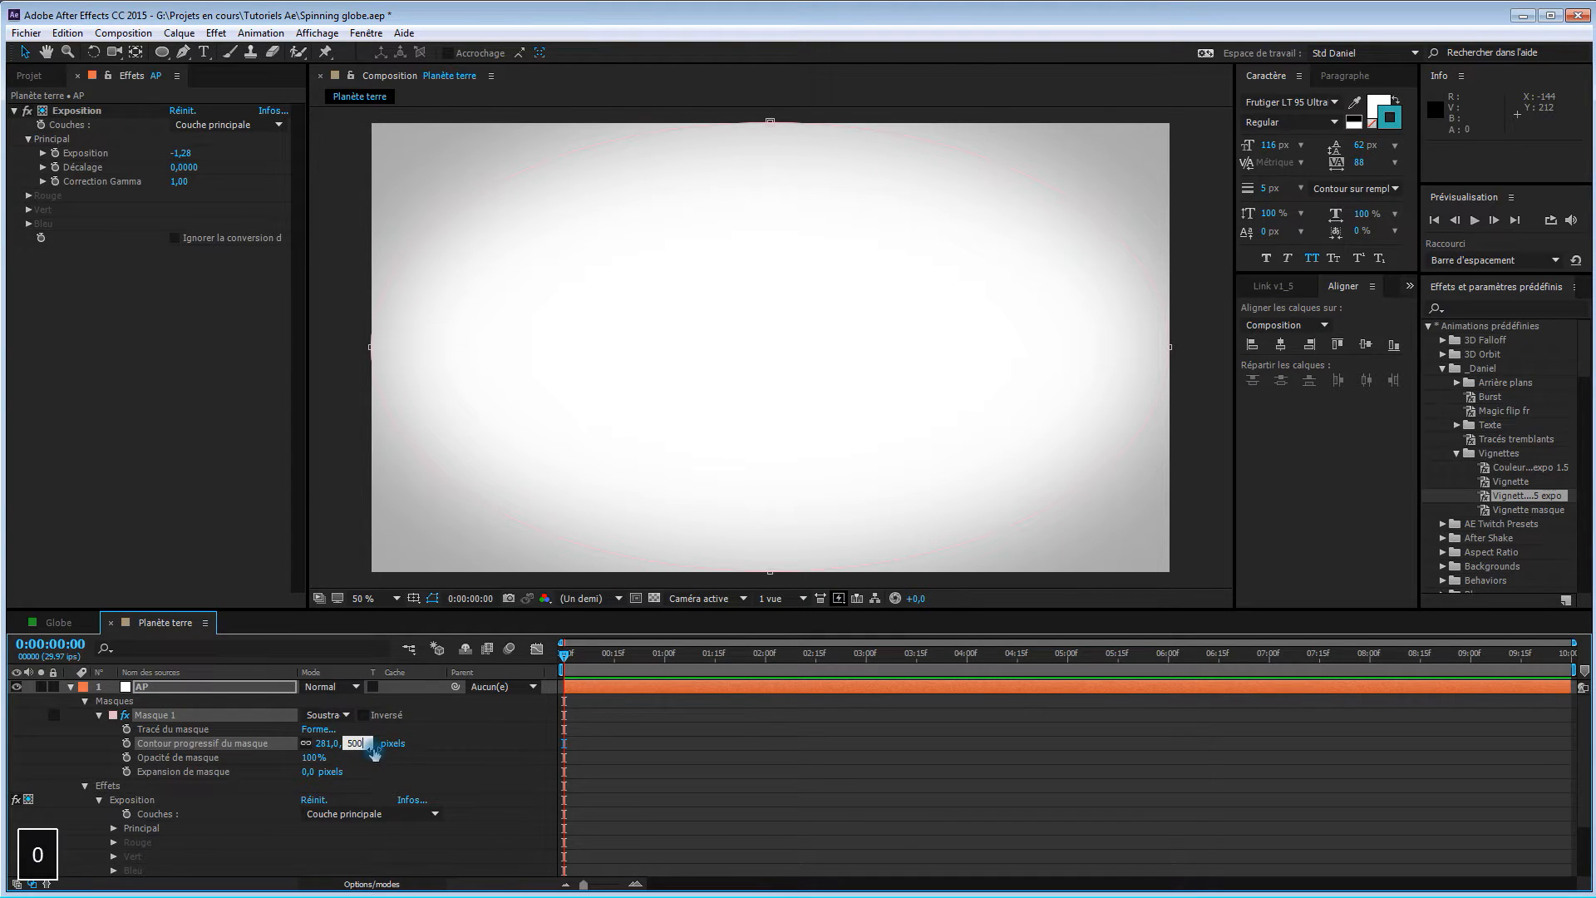
{"action": "type", "text": "0"}
{"action": "key", "text": "Return"}
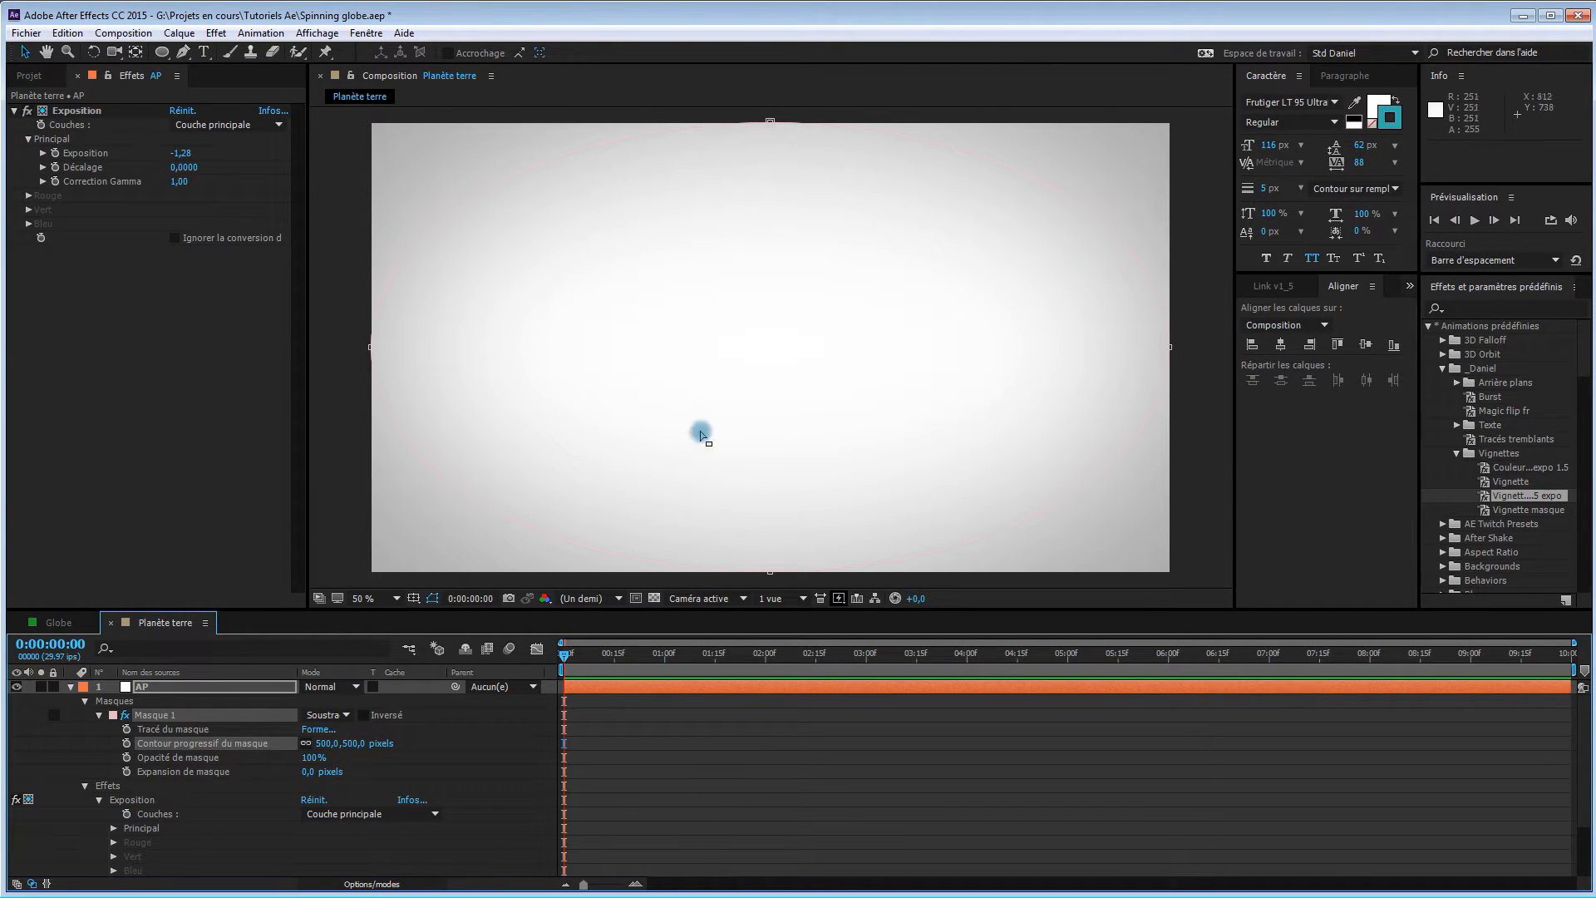
Deselect everything and collapse the AP layer's properties and the Exposition effect's settings.
{"action": "left_click", "coordinate": [160, 628]}
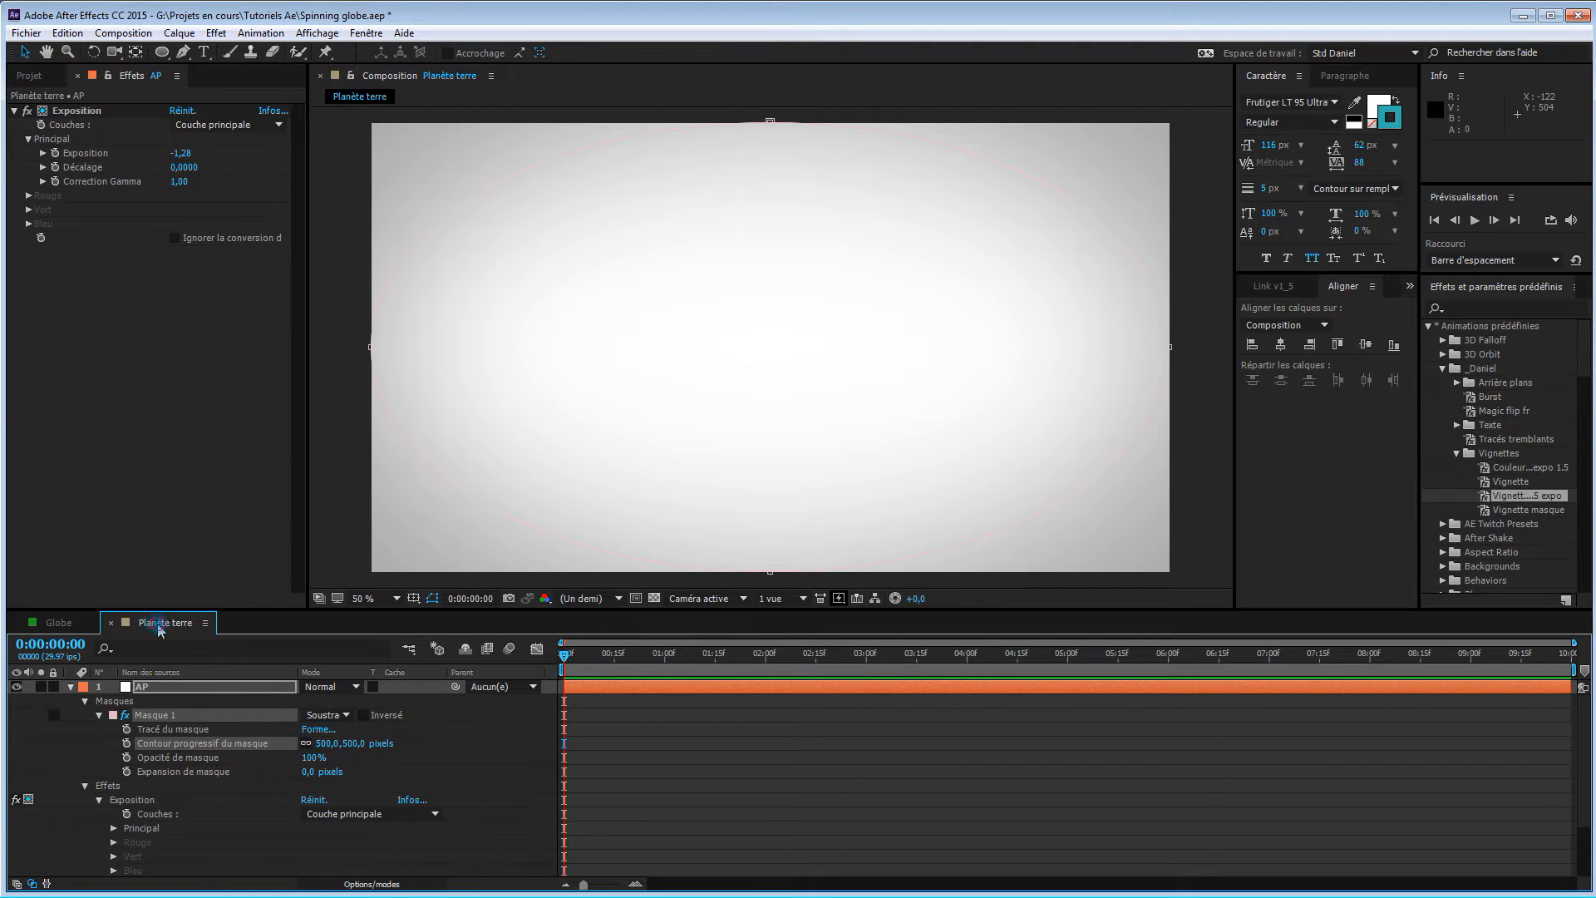
{"action": "key", "text": "F2"}
{"action": "key", "text": "u"}
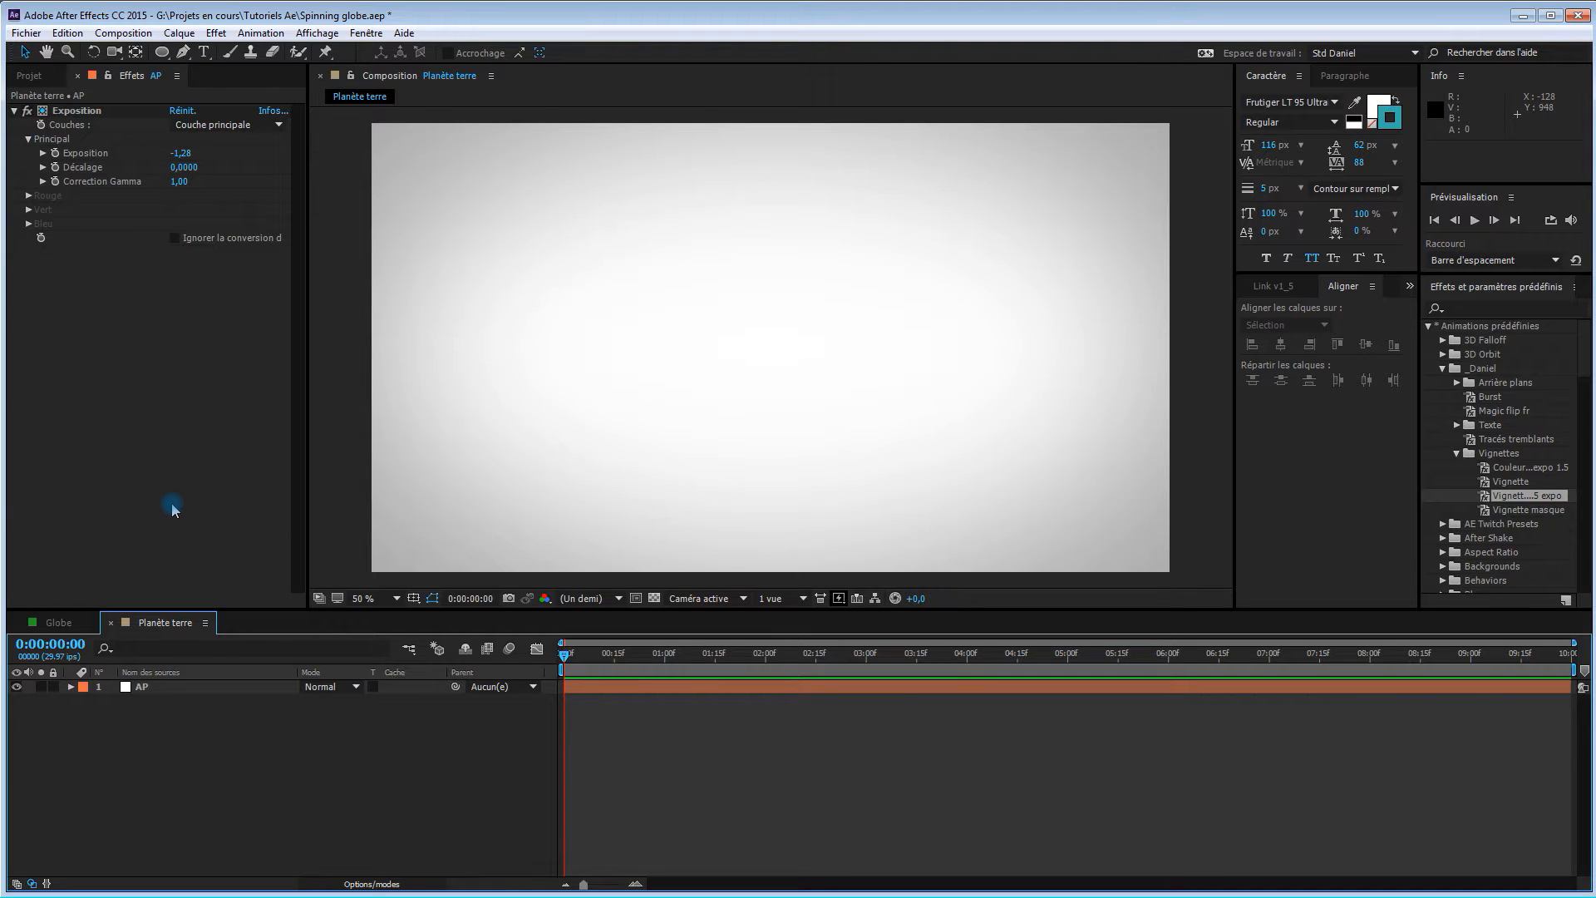
{"action": "left_click", "coordinate": [14, 111]}
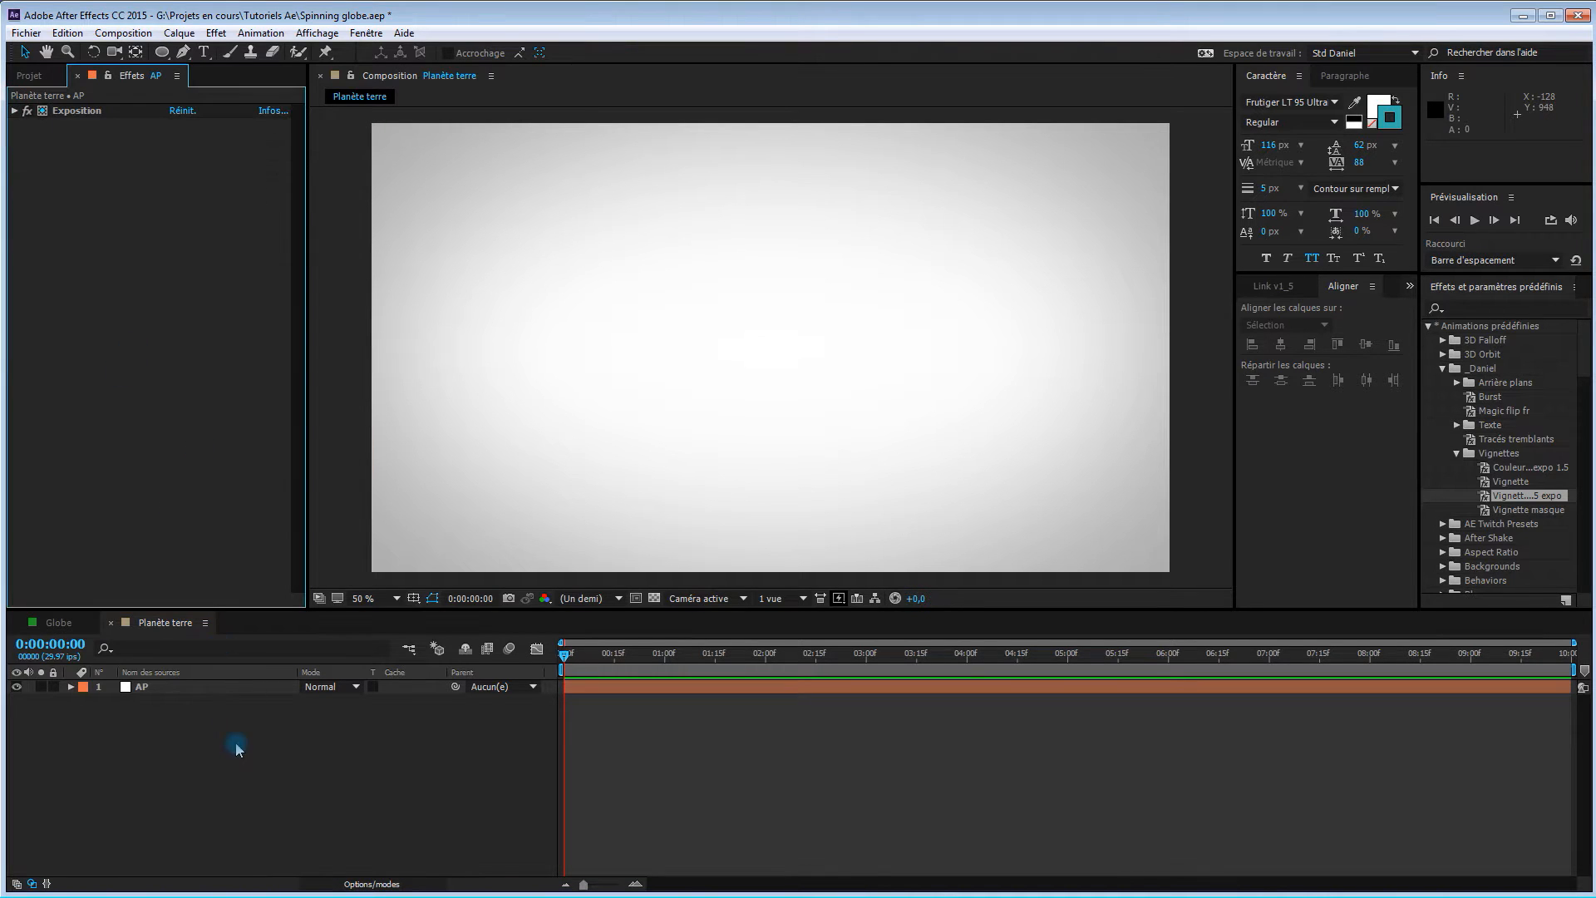
Create a new composition from Mappe du monde.jpg in the Images folder and select its map layer.
{"action": "left_click", "coordinate": [31, 75]}
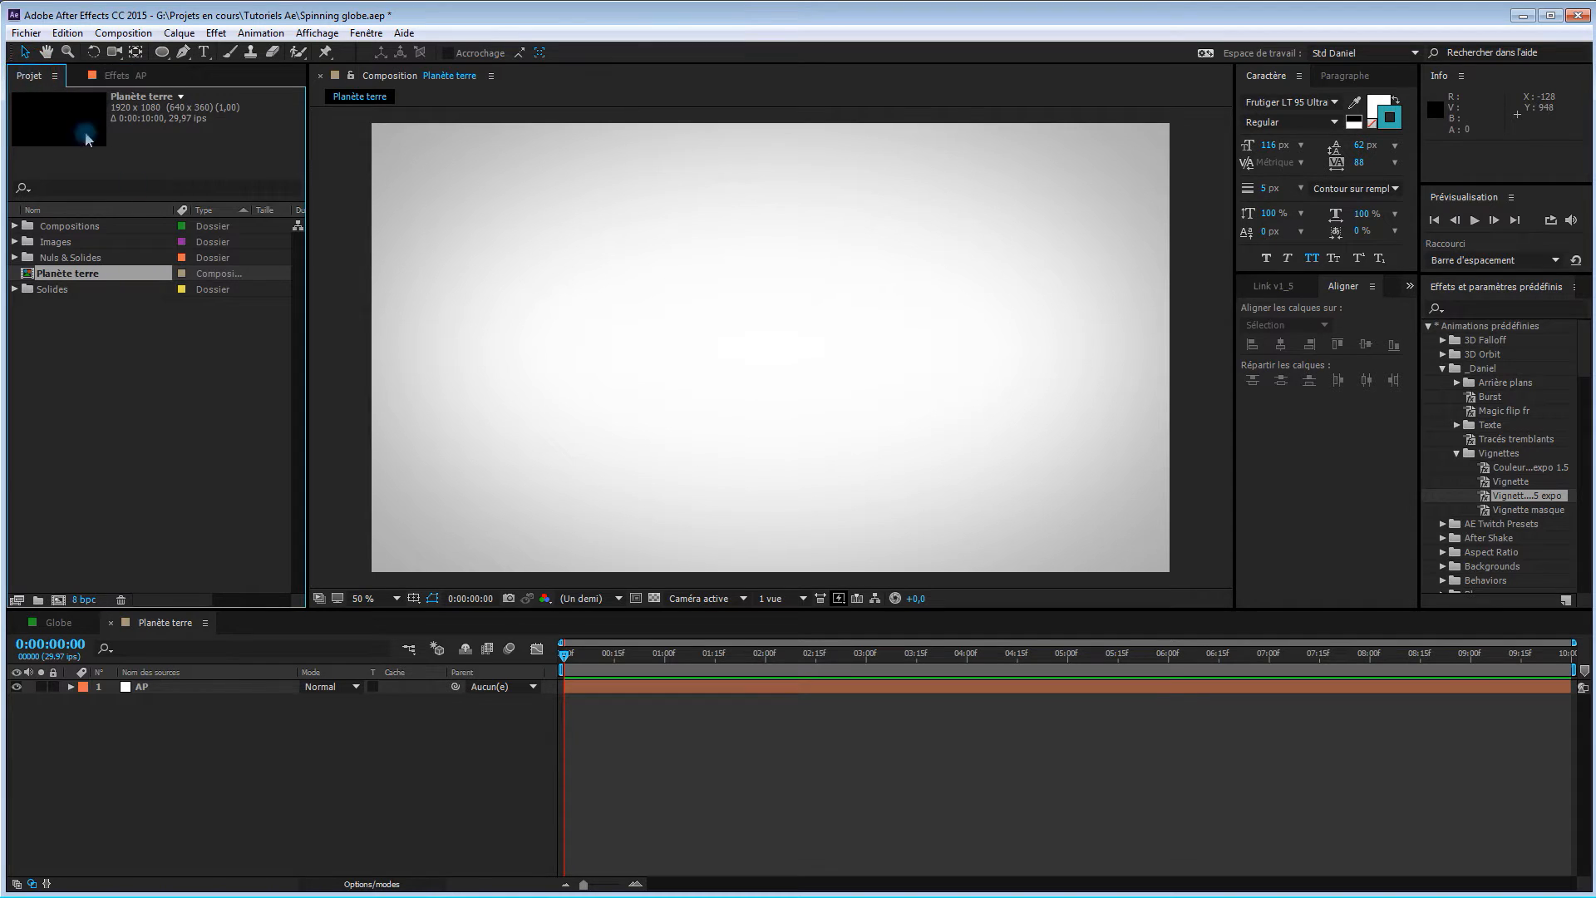
{"action": "left_click", "coordinate": [14, 242]}
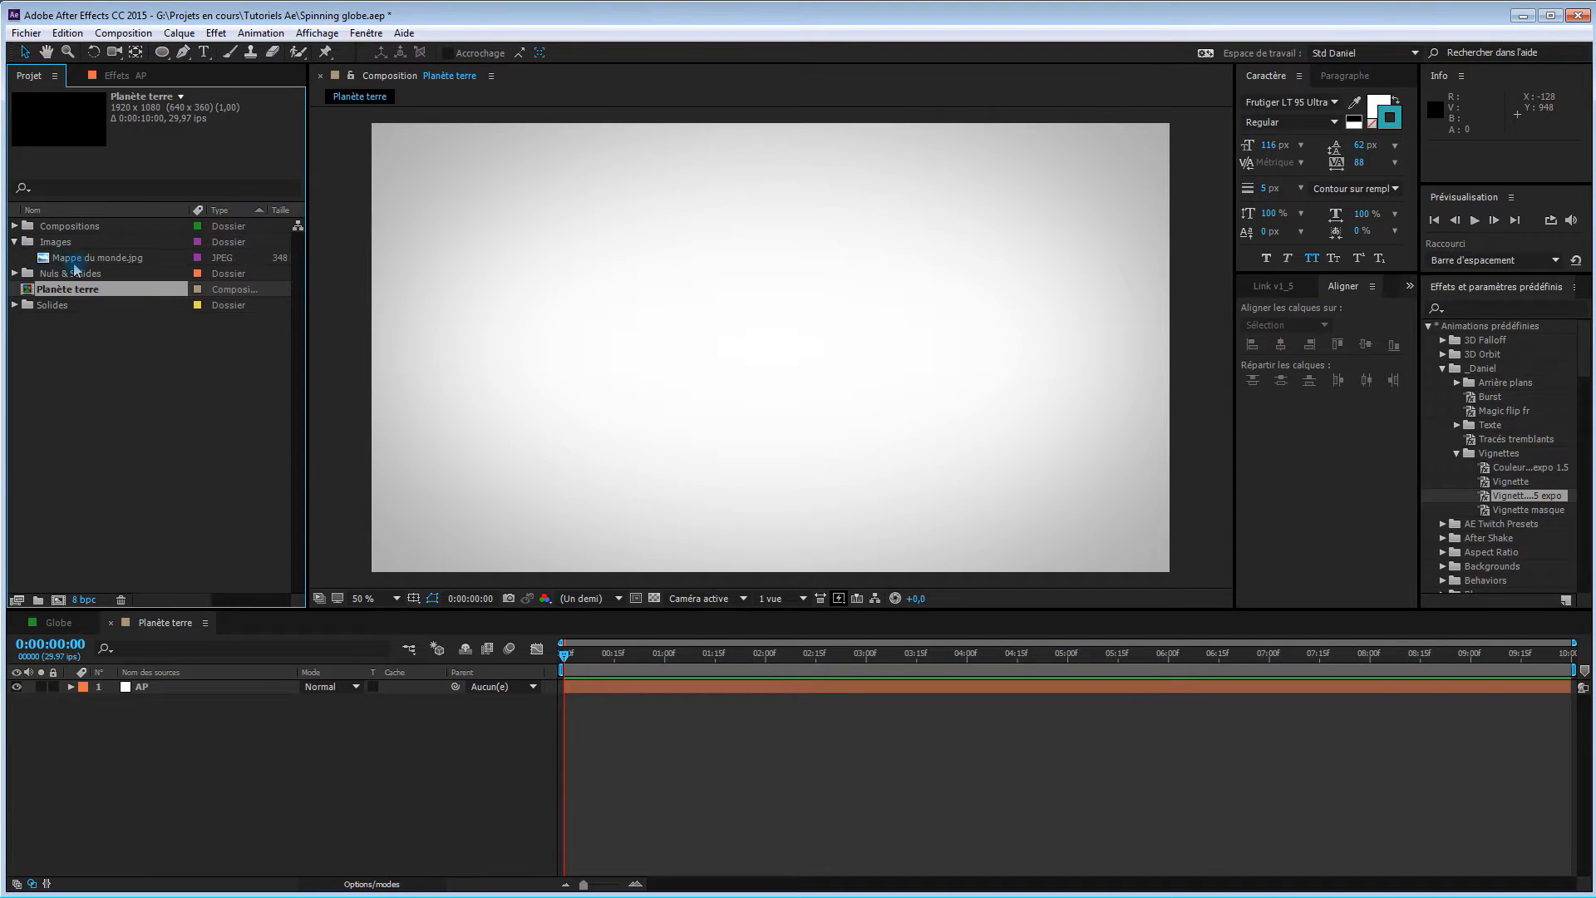
{"action": "left_click", "coordinate": [110, 331]}
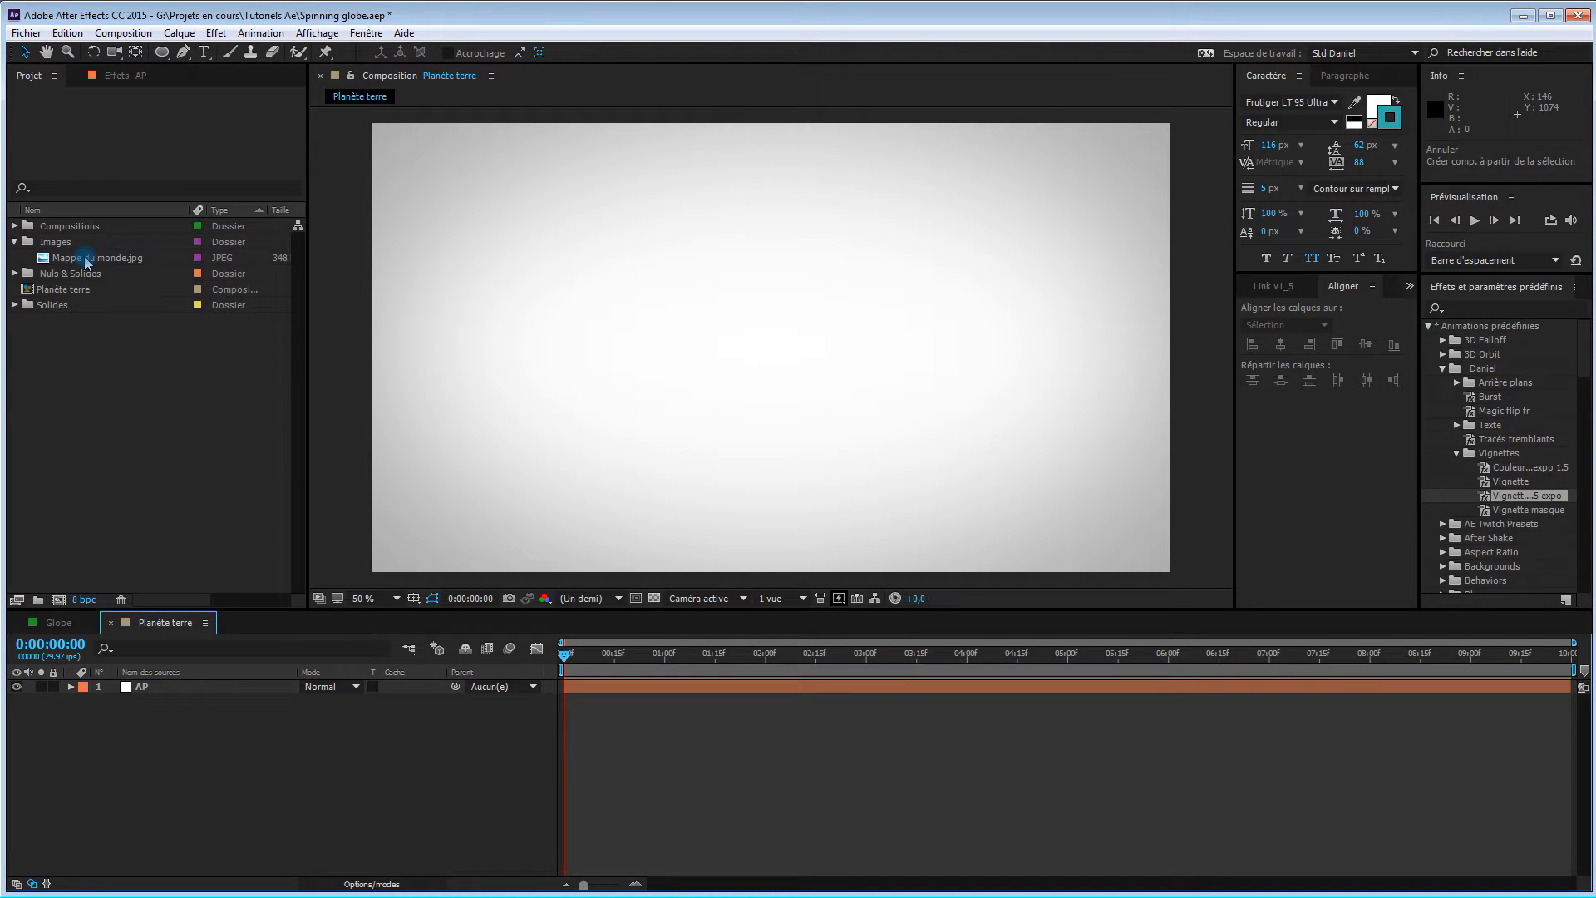
{"action": "left_click_drag", "start_coordinate": [87, 263], "coordinate": [60, 604]}
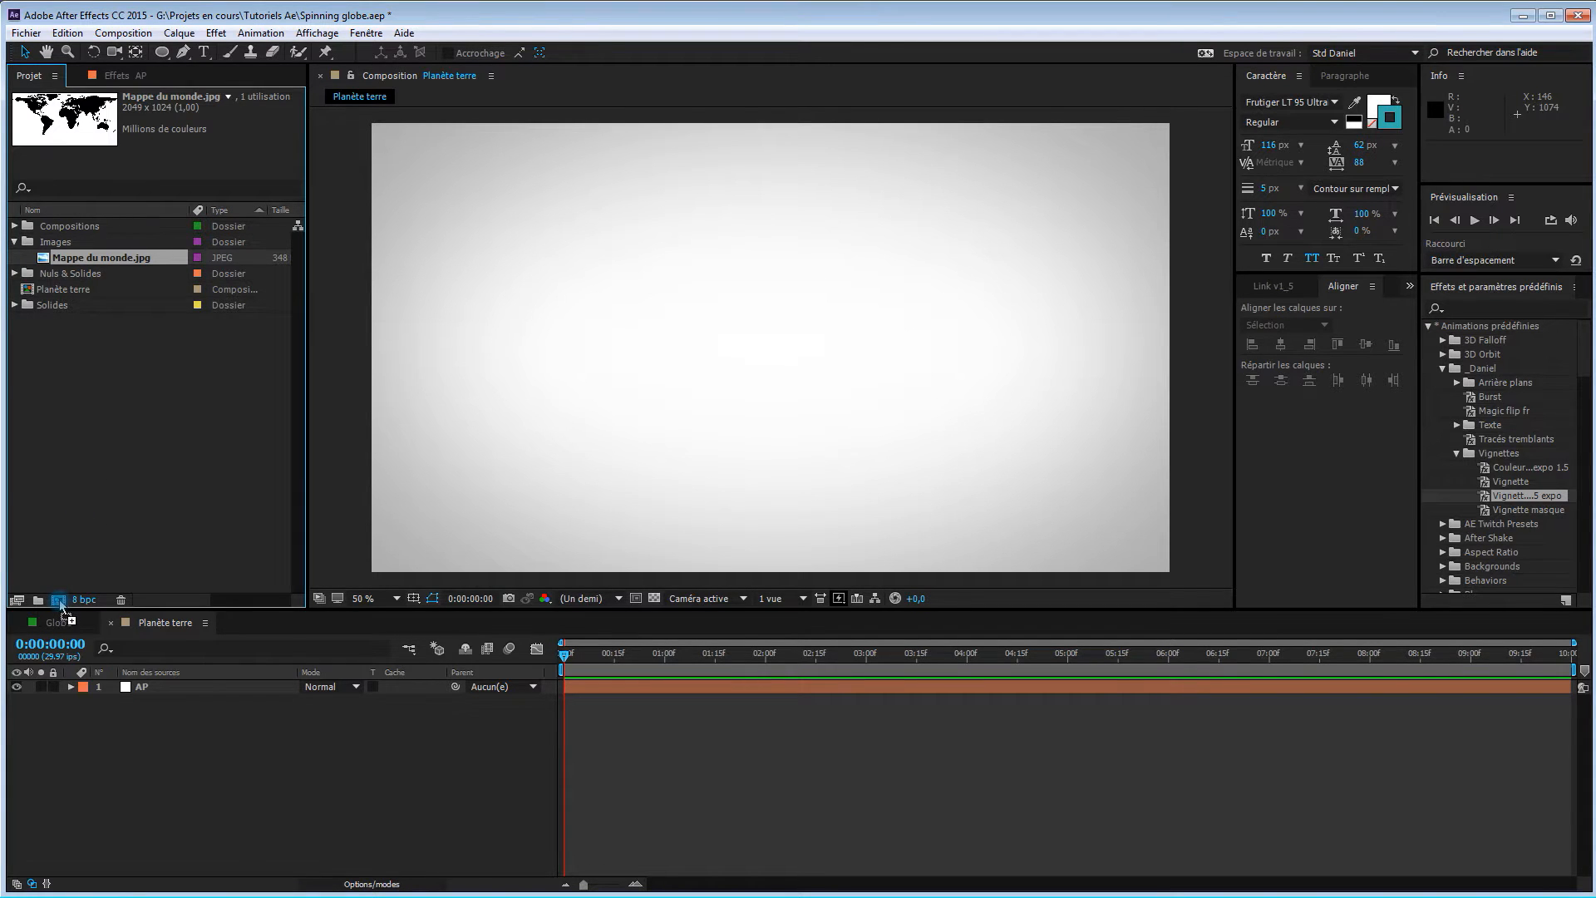
{"action": "left_click_drag", "start_coordinate": [61, 608], "coordinate": [59, 606]}
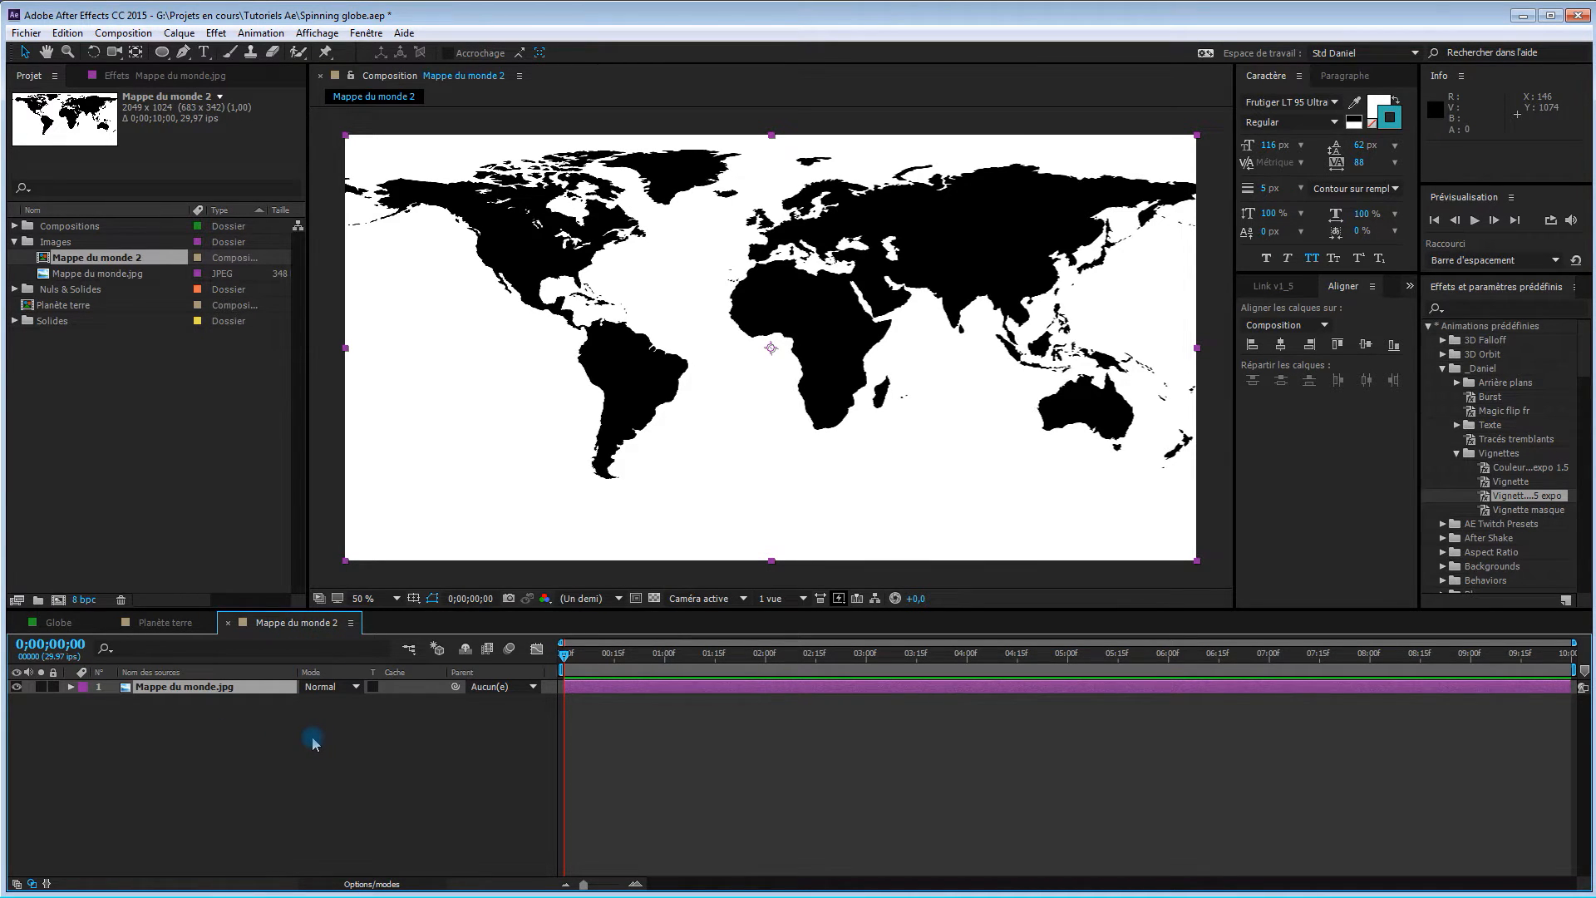
{"action": "left_click", "coordinate": [214, 689]}
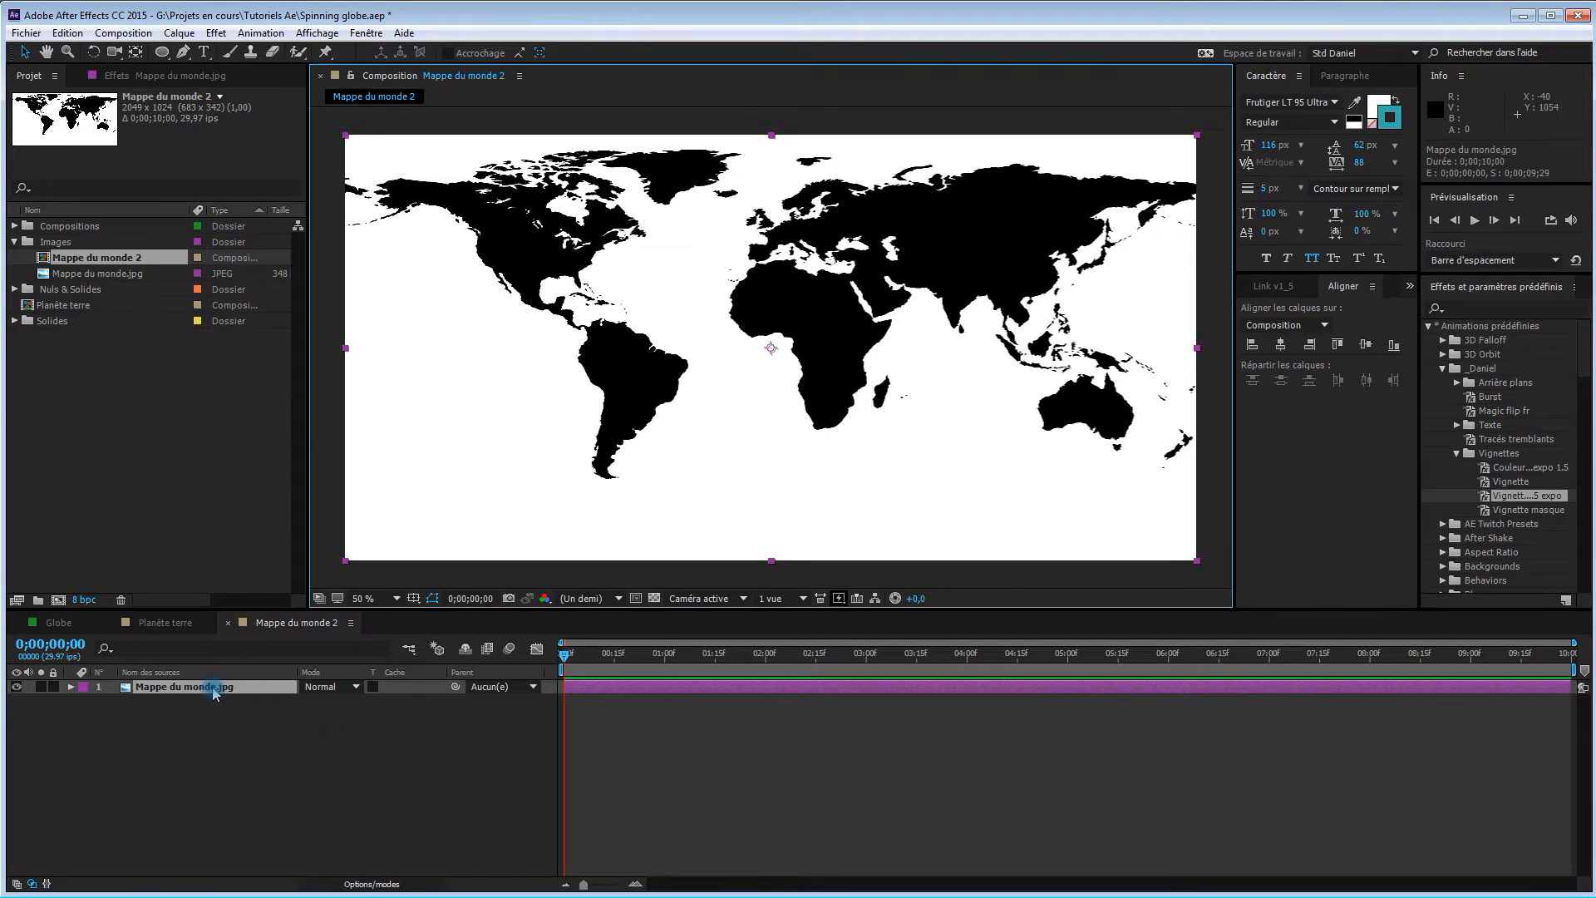
Apply the Masquage par extraction effect to the Mappe du monde.jpg layer.
{"action": "left_click", "coordinate": [137, 75]}
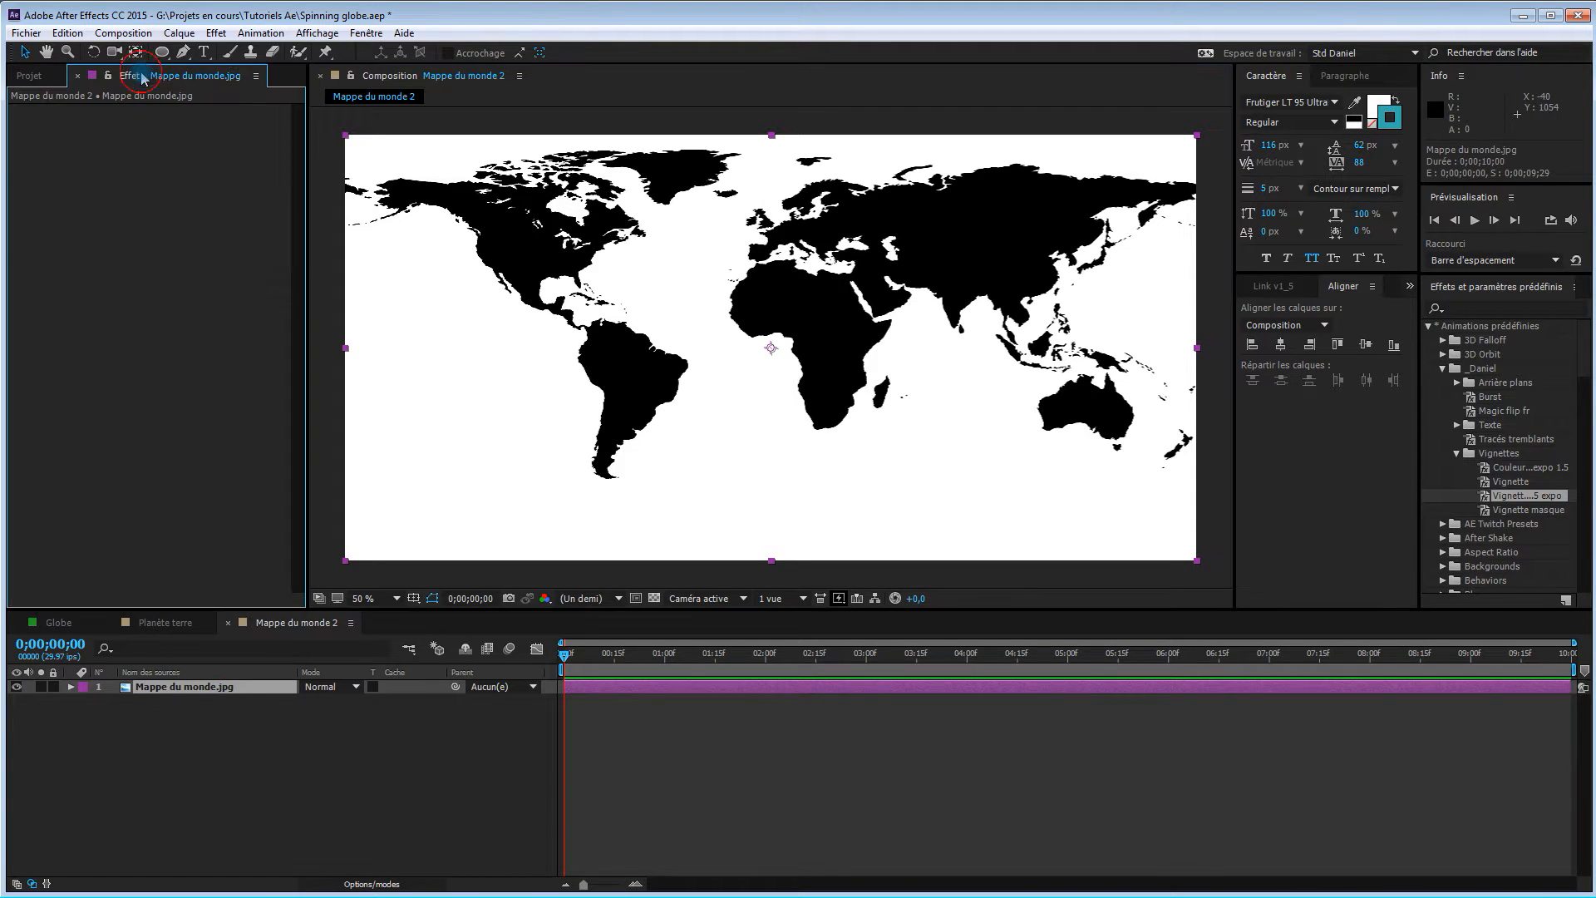
{"action": "right_click", "coordinate": [184, 187]}
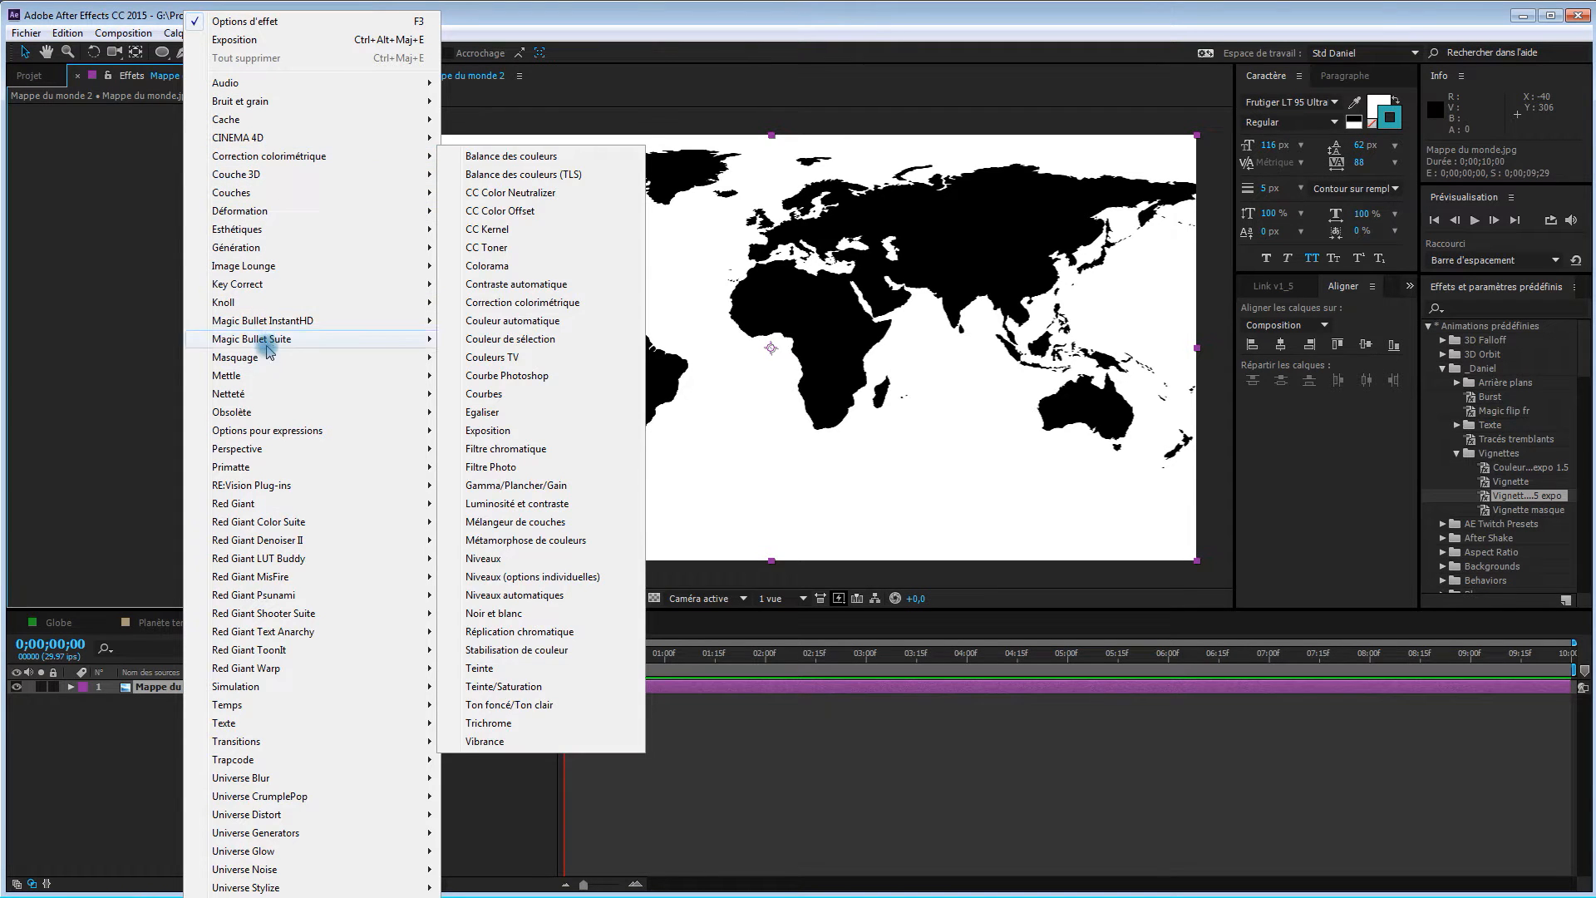
{"action": "mouse_move", "coordinate": [363, 357]}
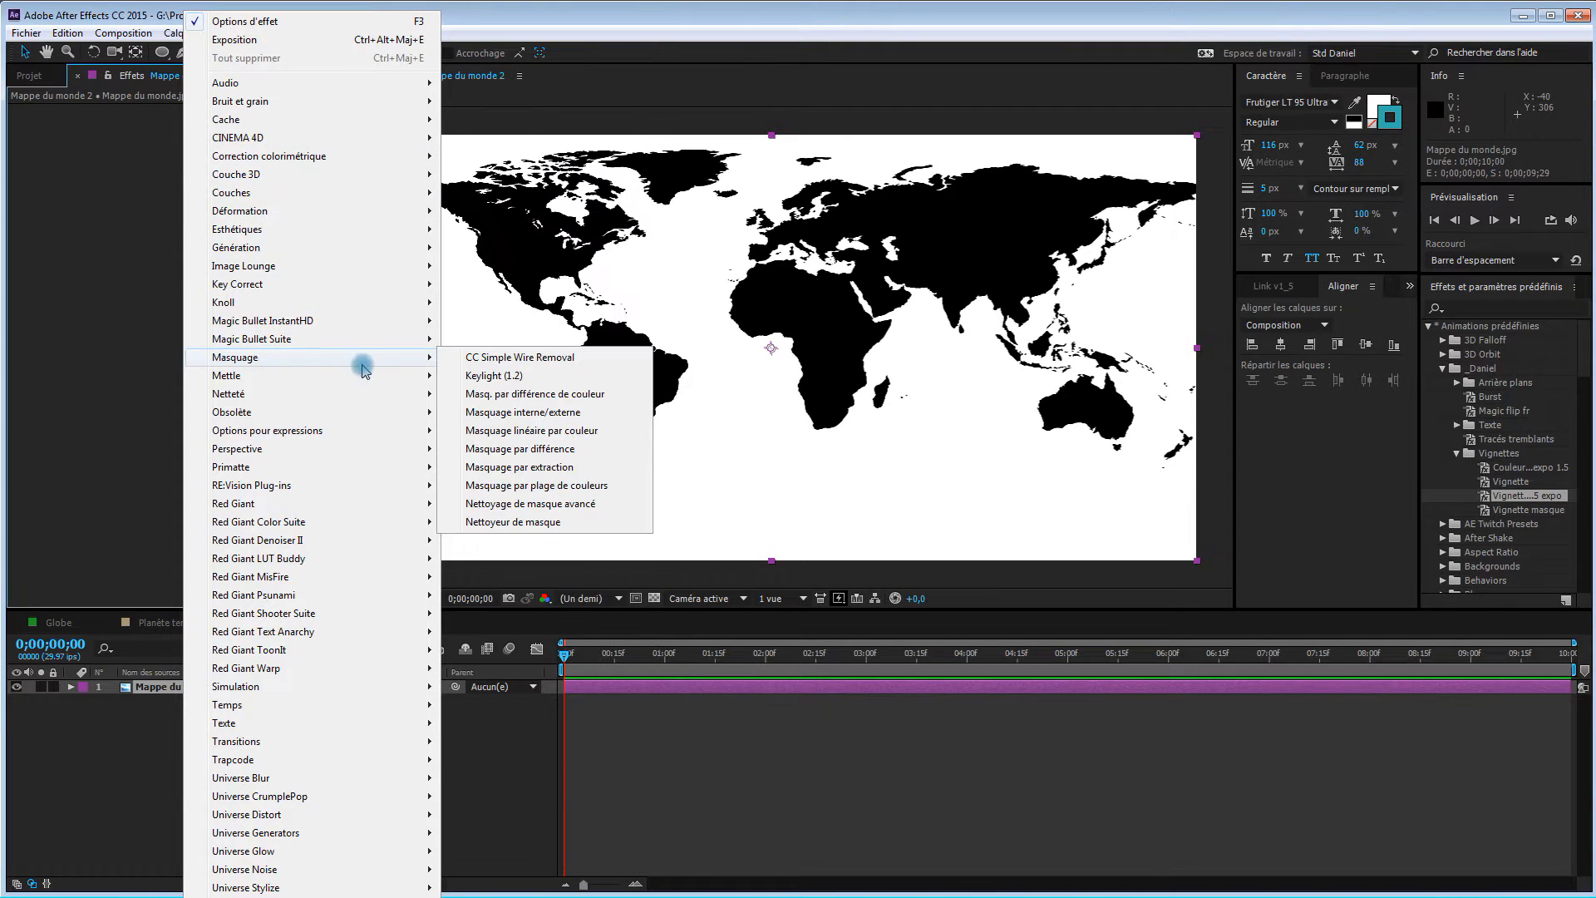
{"action": "left_click", "coordinate": [548, 469]}
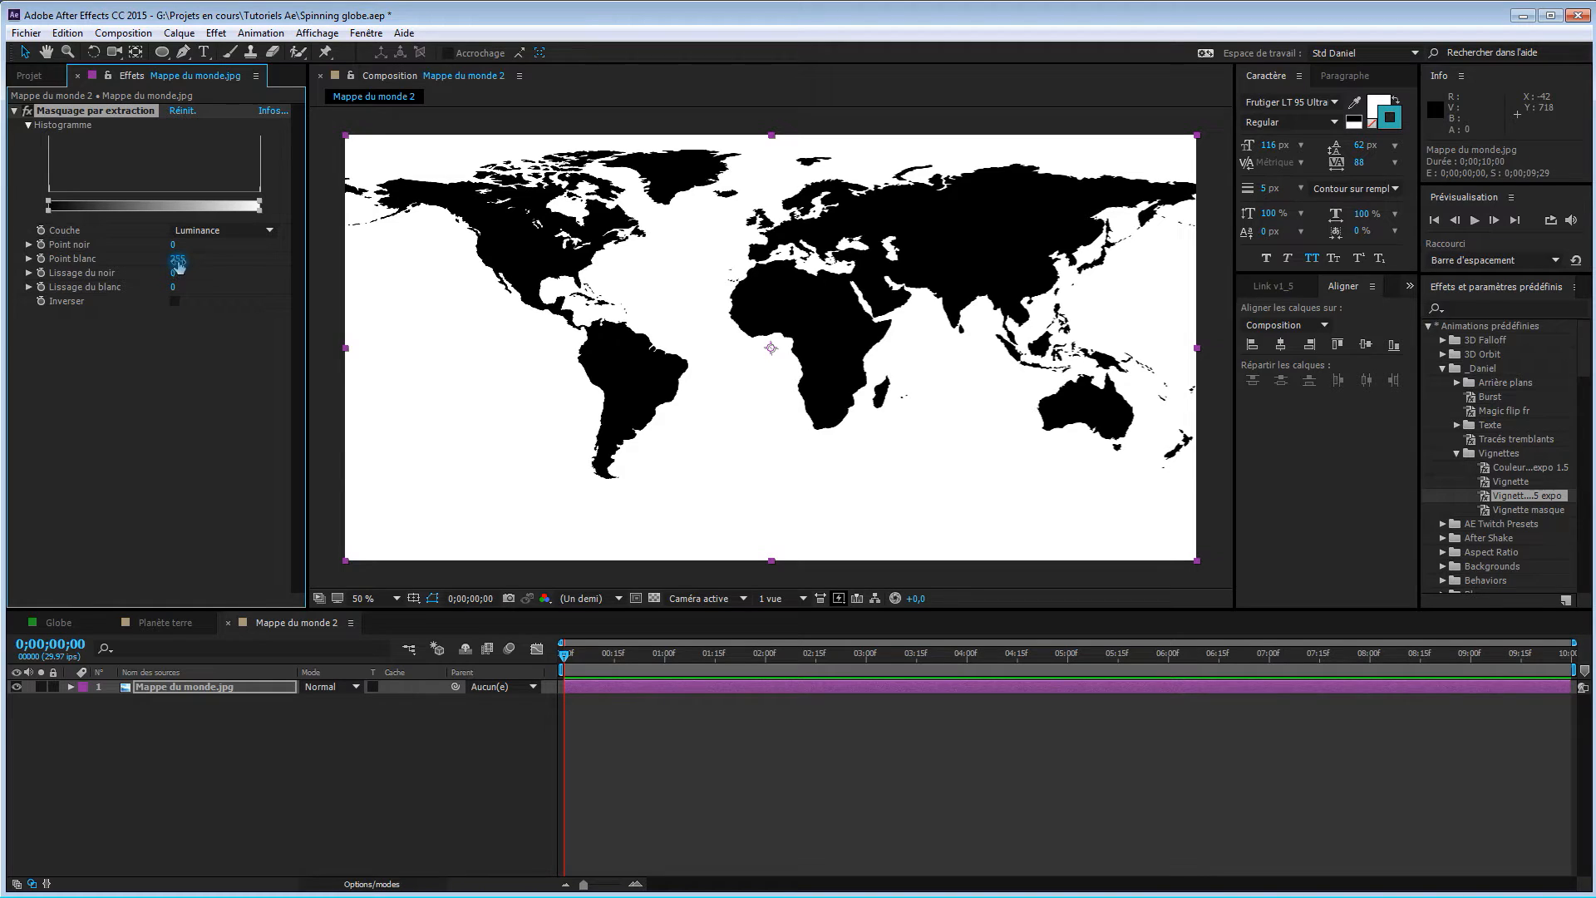
Lower the extraction effect's Point blanc to 49 to key out the white, and show the transparency grid.
{"action": "left_click_drag", "start_coordinate": [178, 261], "coordinate": [157, 262]}
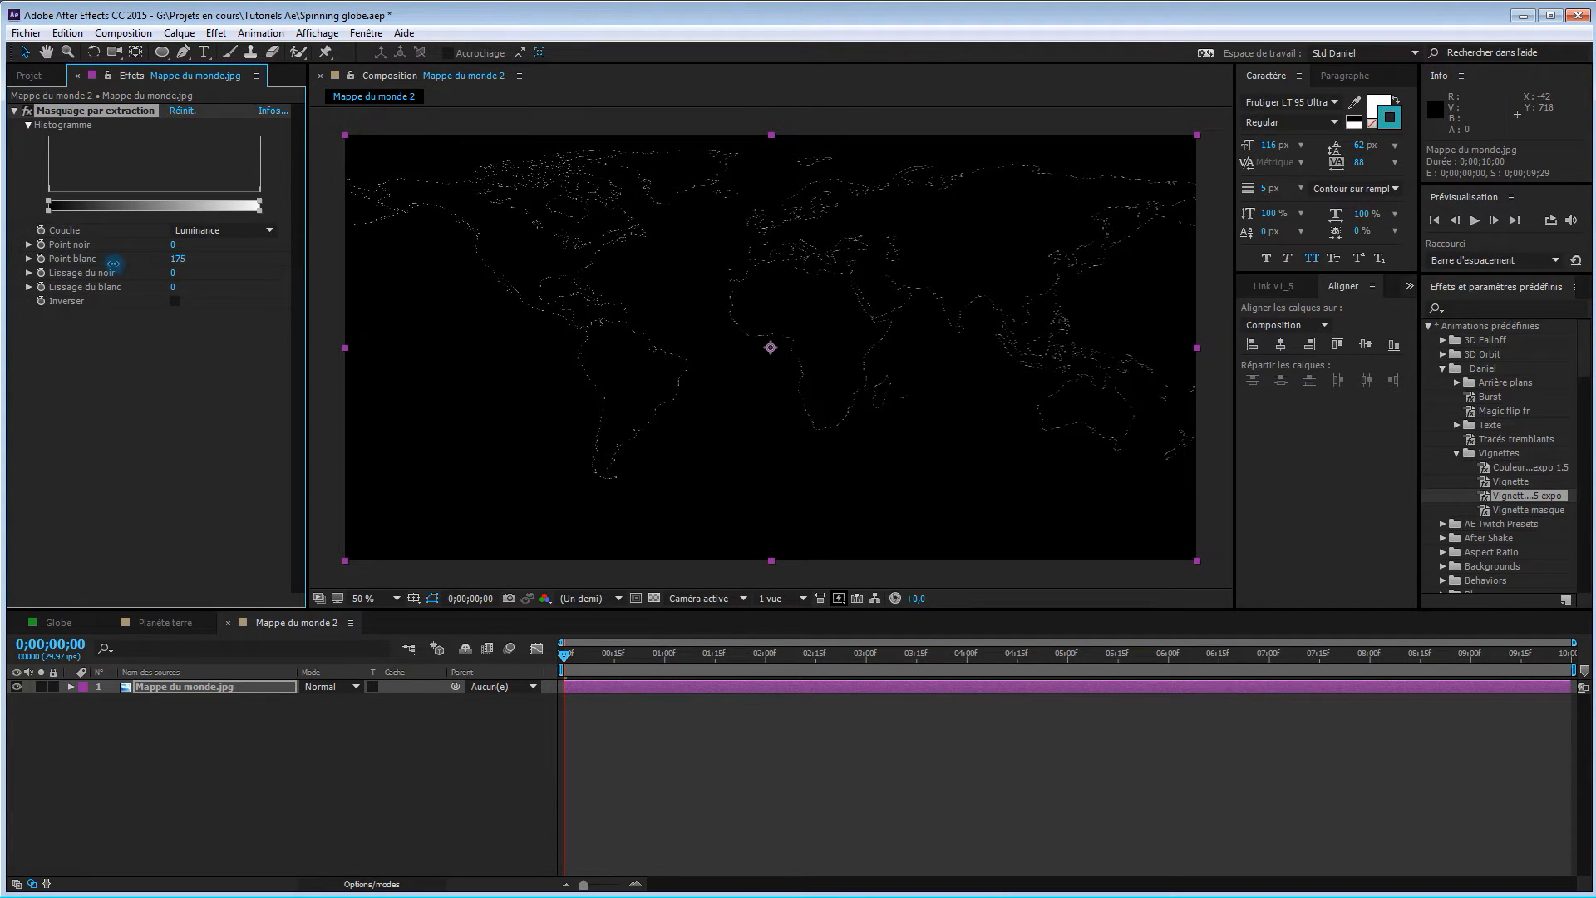
{"action": "left_click_drag", "start_coordinate": [94, 264], "coordinate": [65, 269]}
{"action": "left_click_drag", "start_coordinate": [21, 275], "coordinate": [19, 275]}
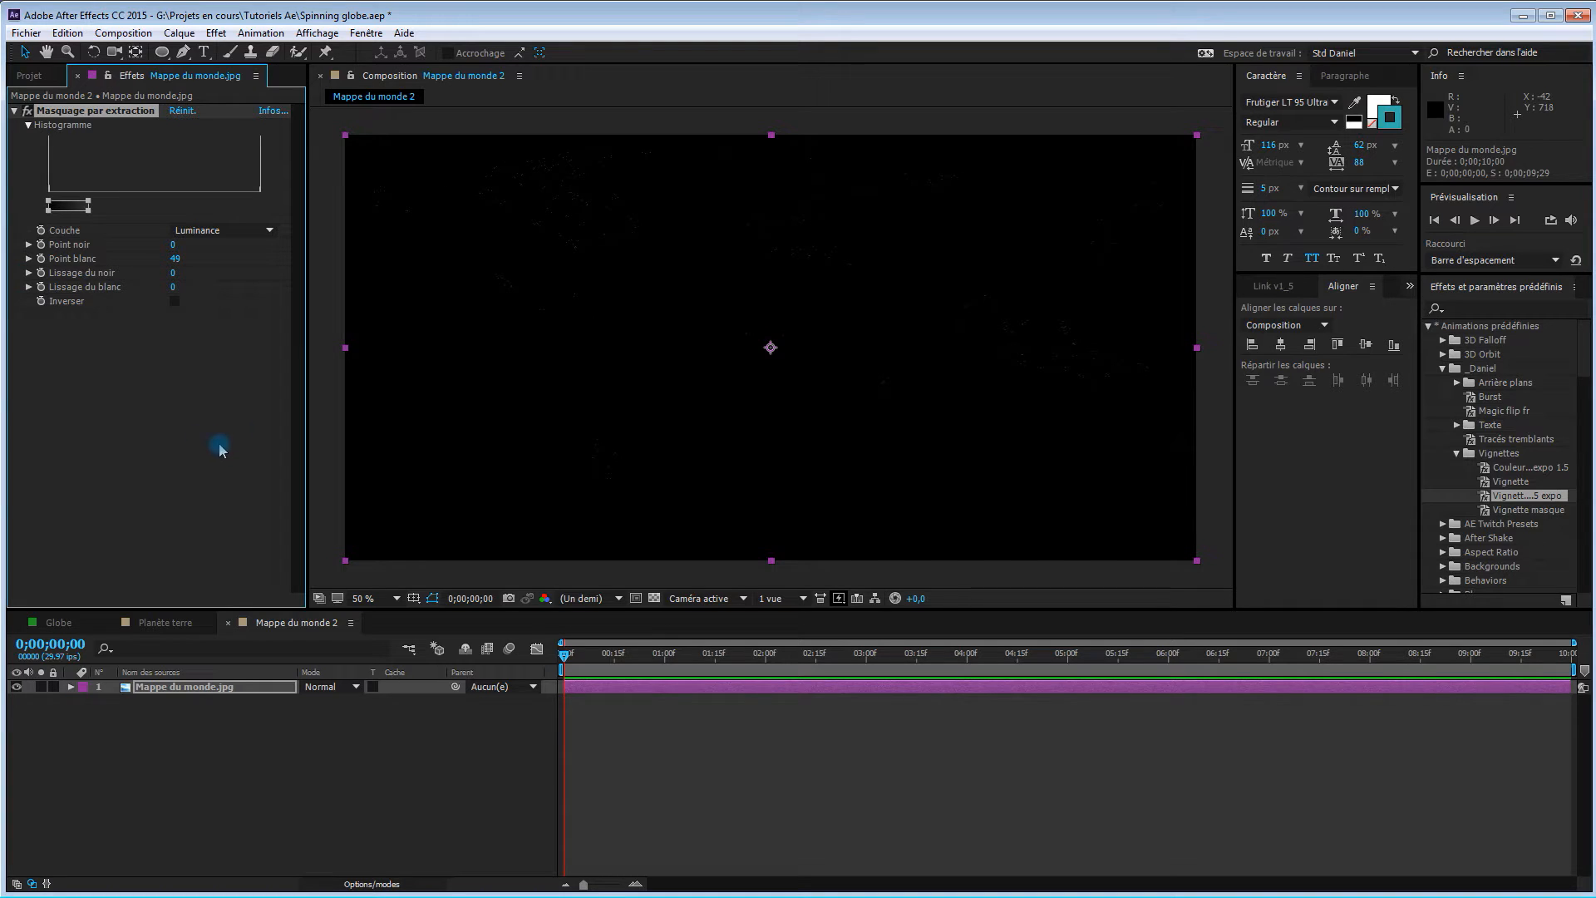
{"action": "left_click", "coordinate": [654, 598]}
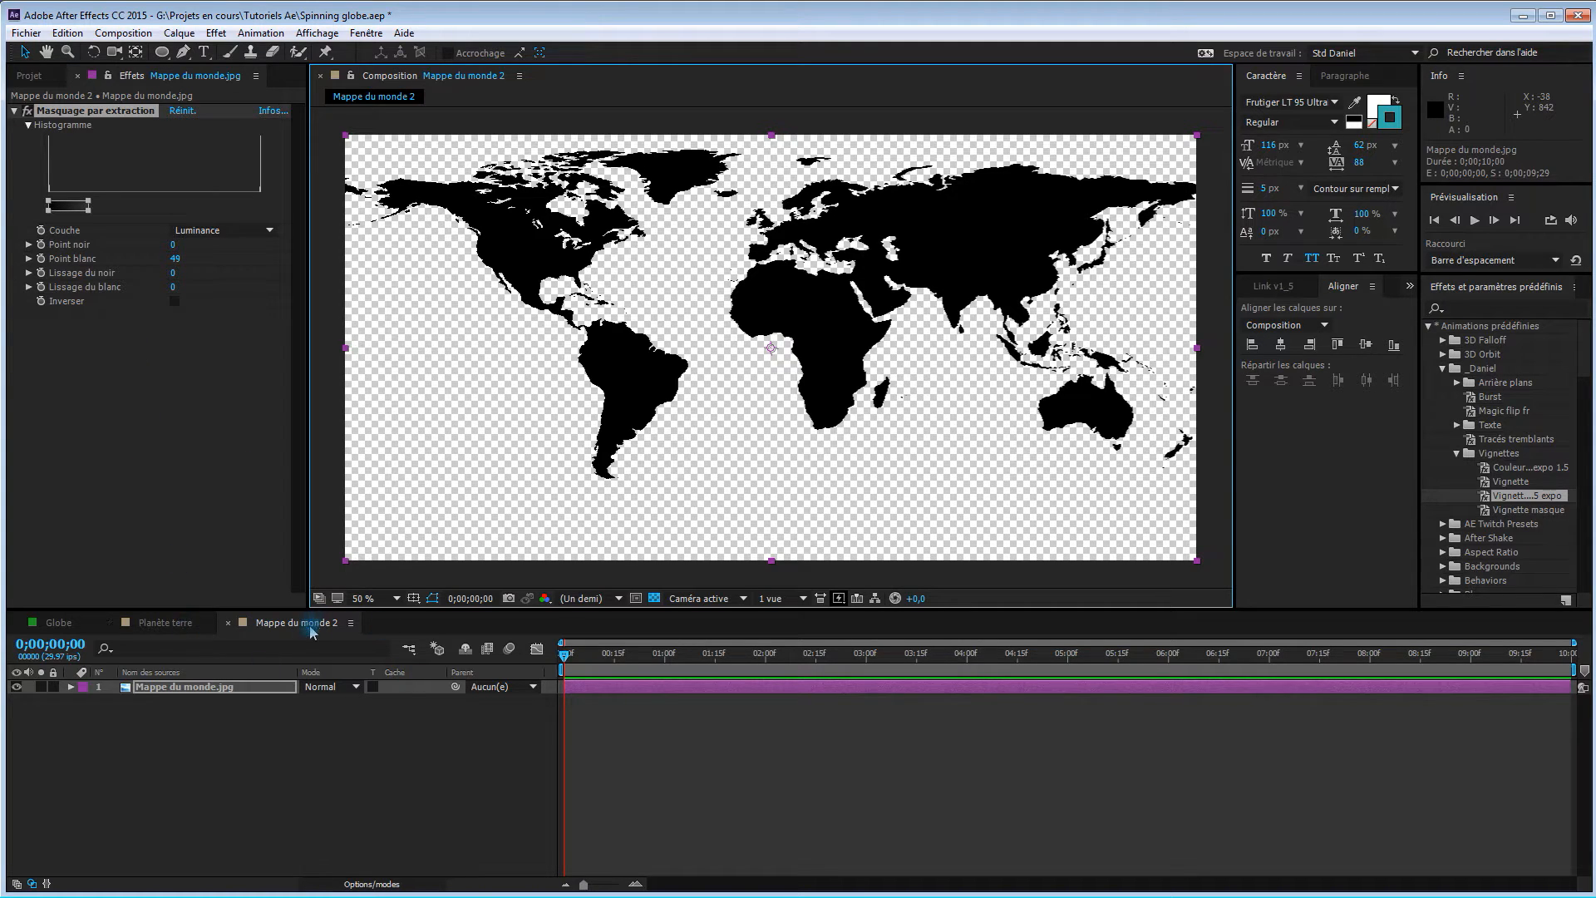
Create a white solid at composition size, 2049 × 1024 px, and place it below the map layer.
{"action": "right_click", "coordinate": [264, 727]}
{"action": "mouse_move", "coordinate": [287, 737]}
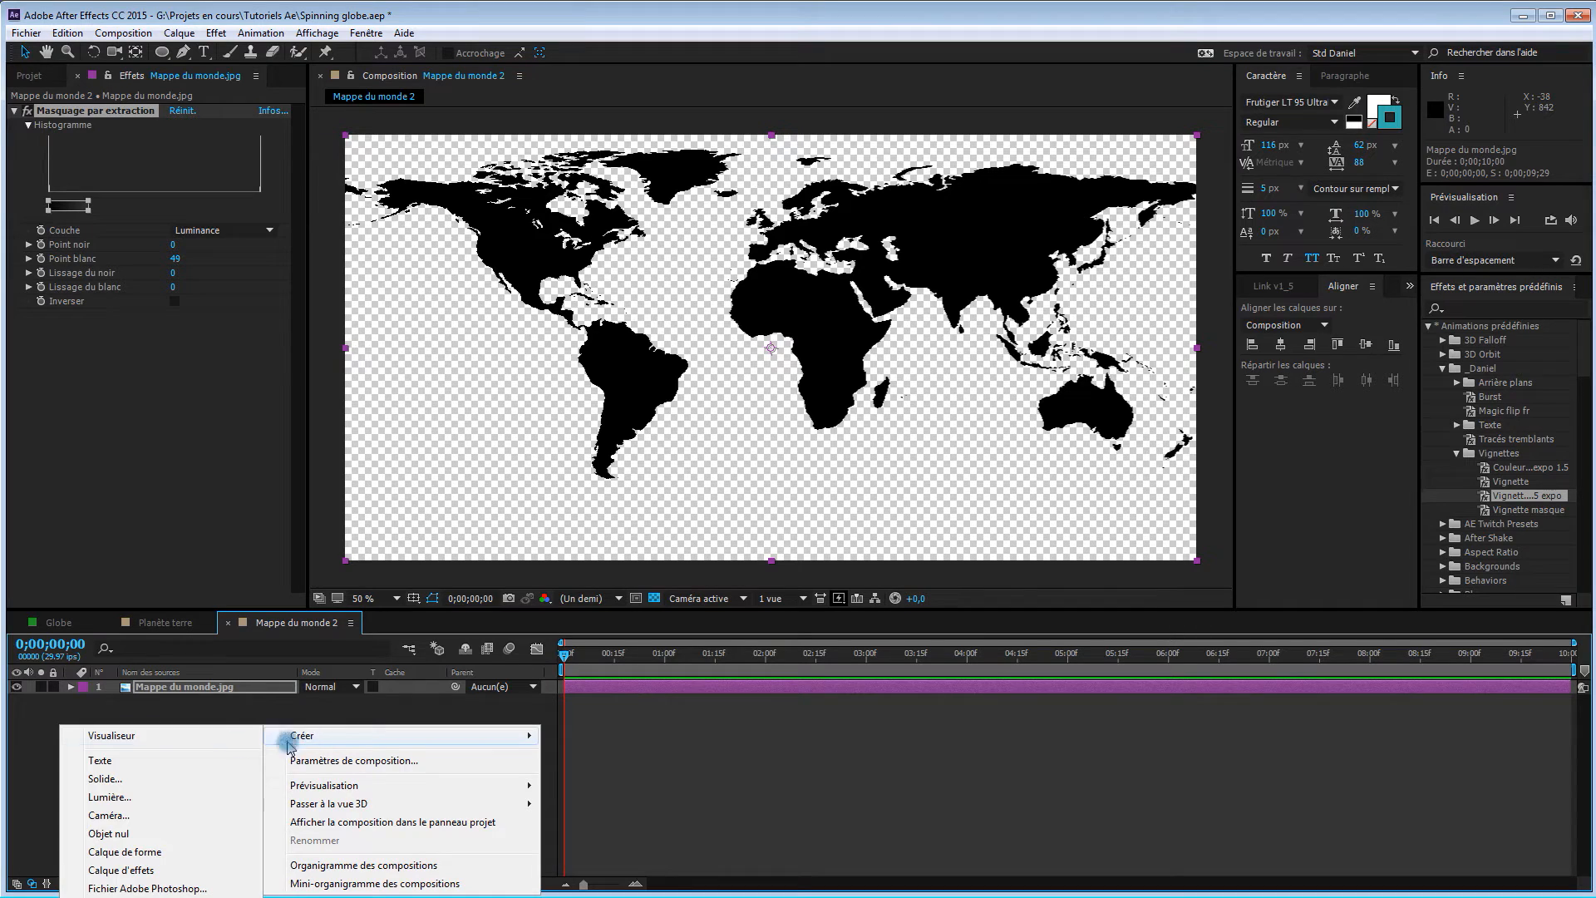
{"action": "left_click", "coordinate": [138, 781]}
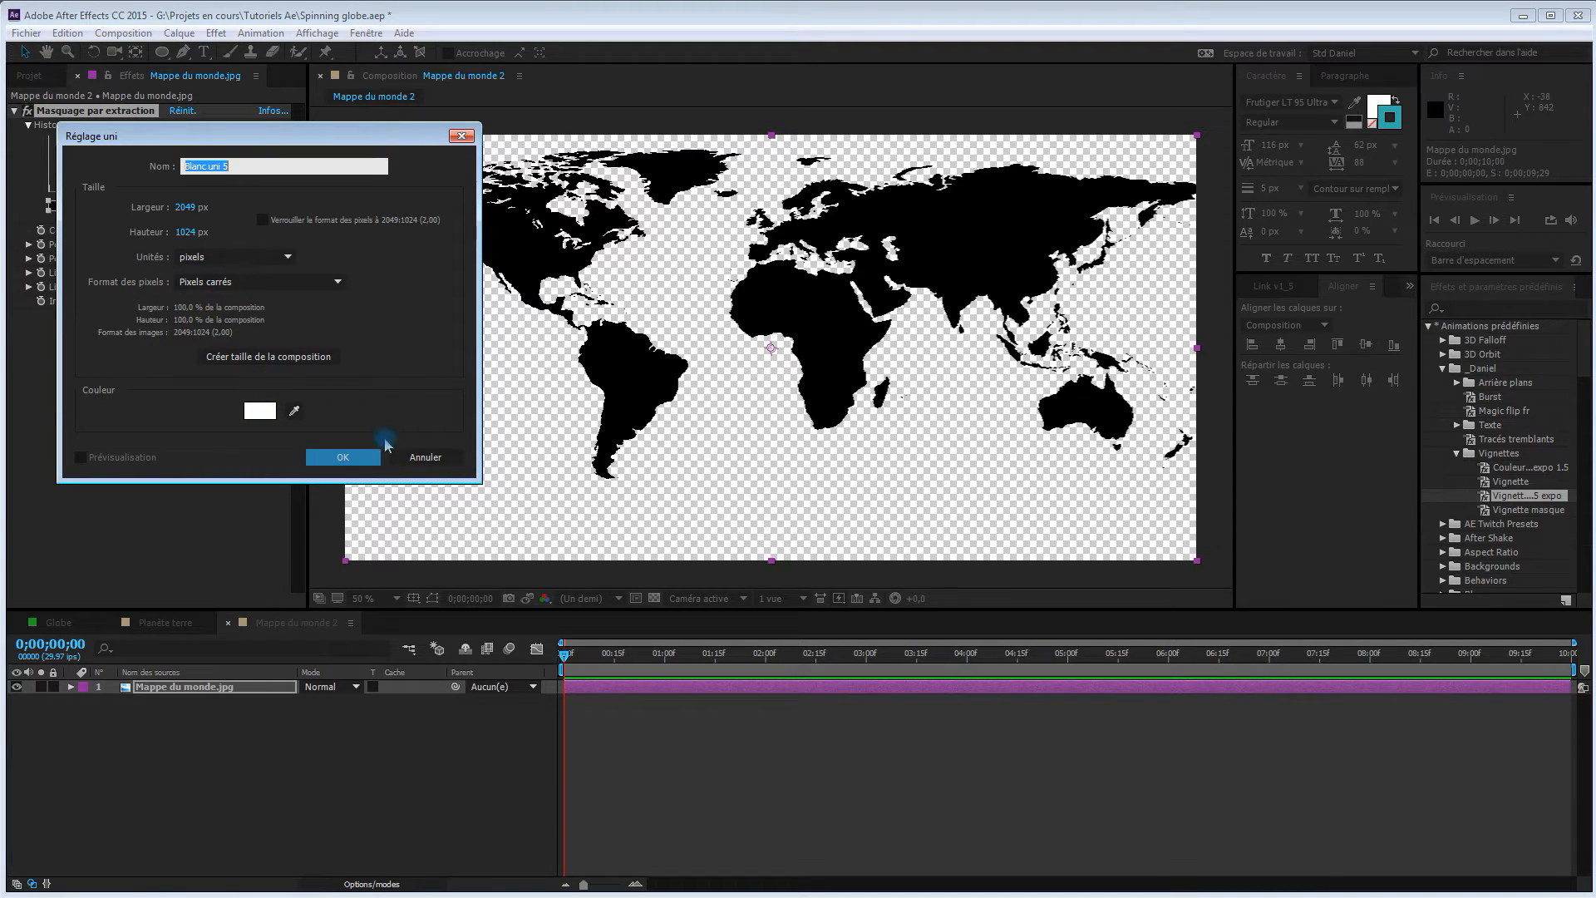
{"action": "left_click", "coordinate": [321, 362]}
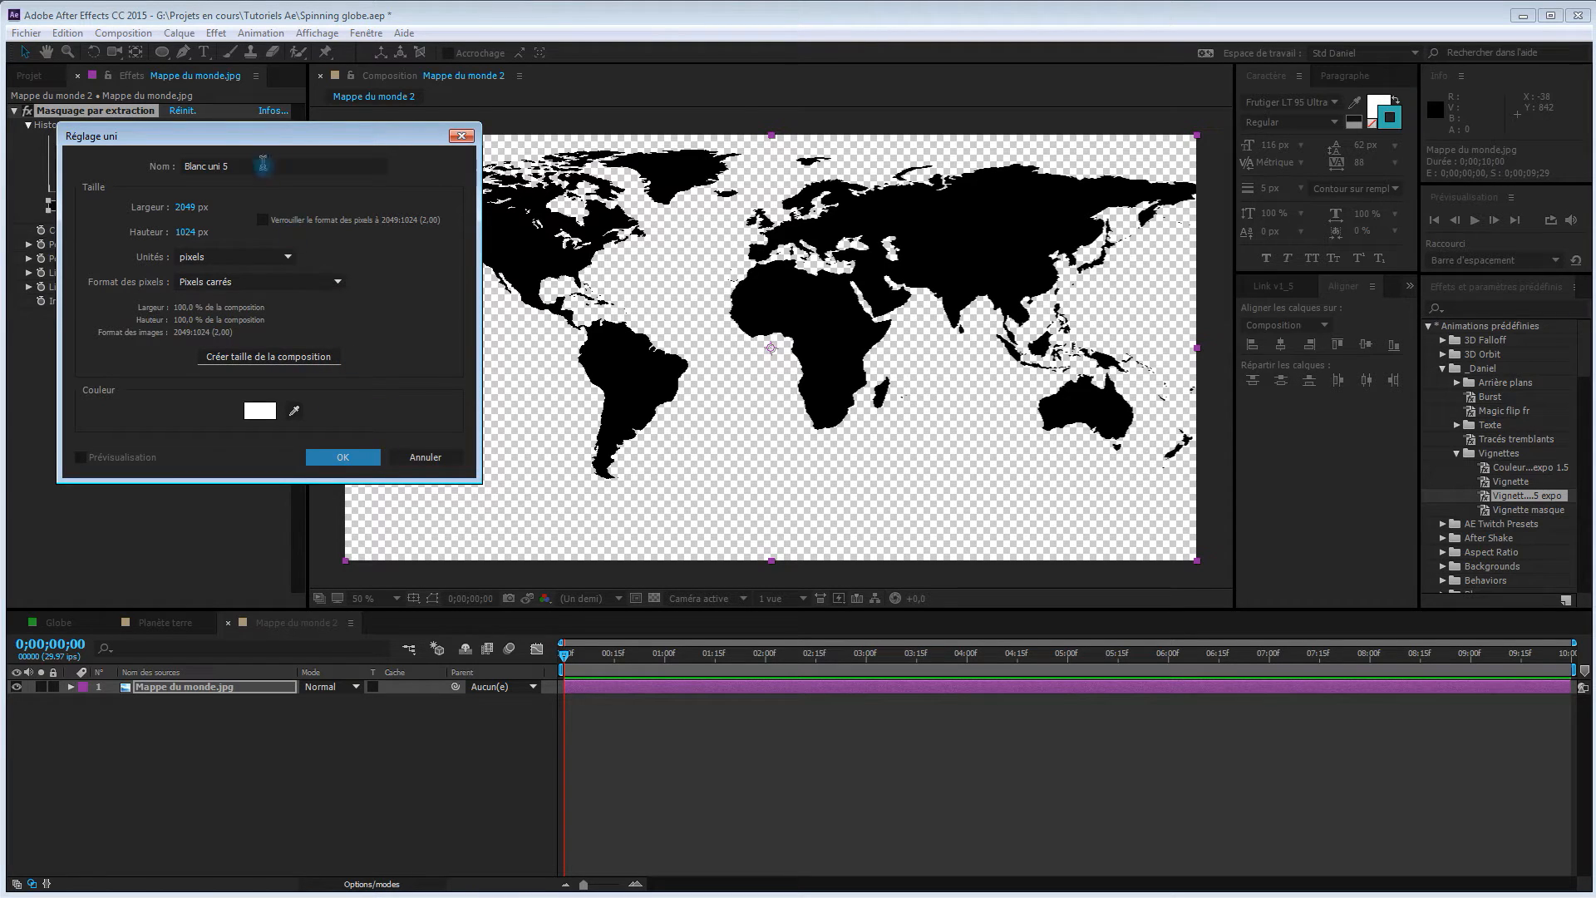
{"action": "left_click", "coordinate": [343, 458]}
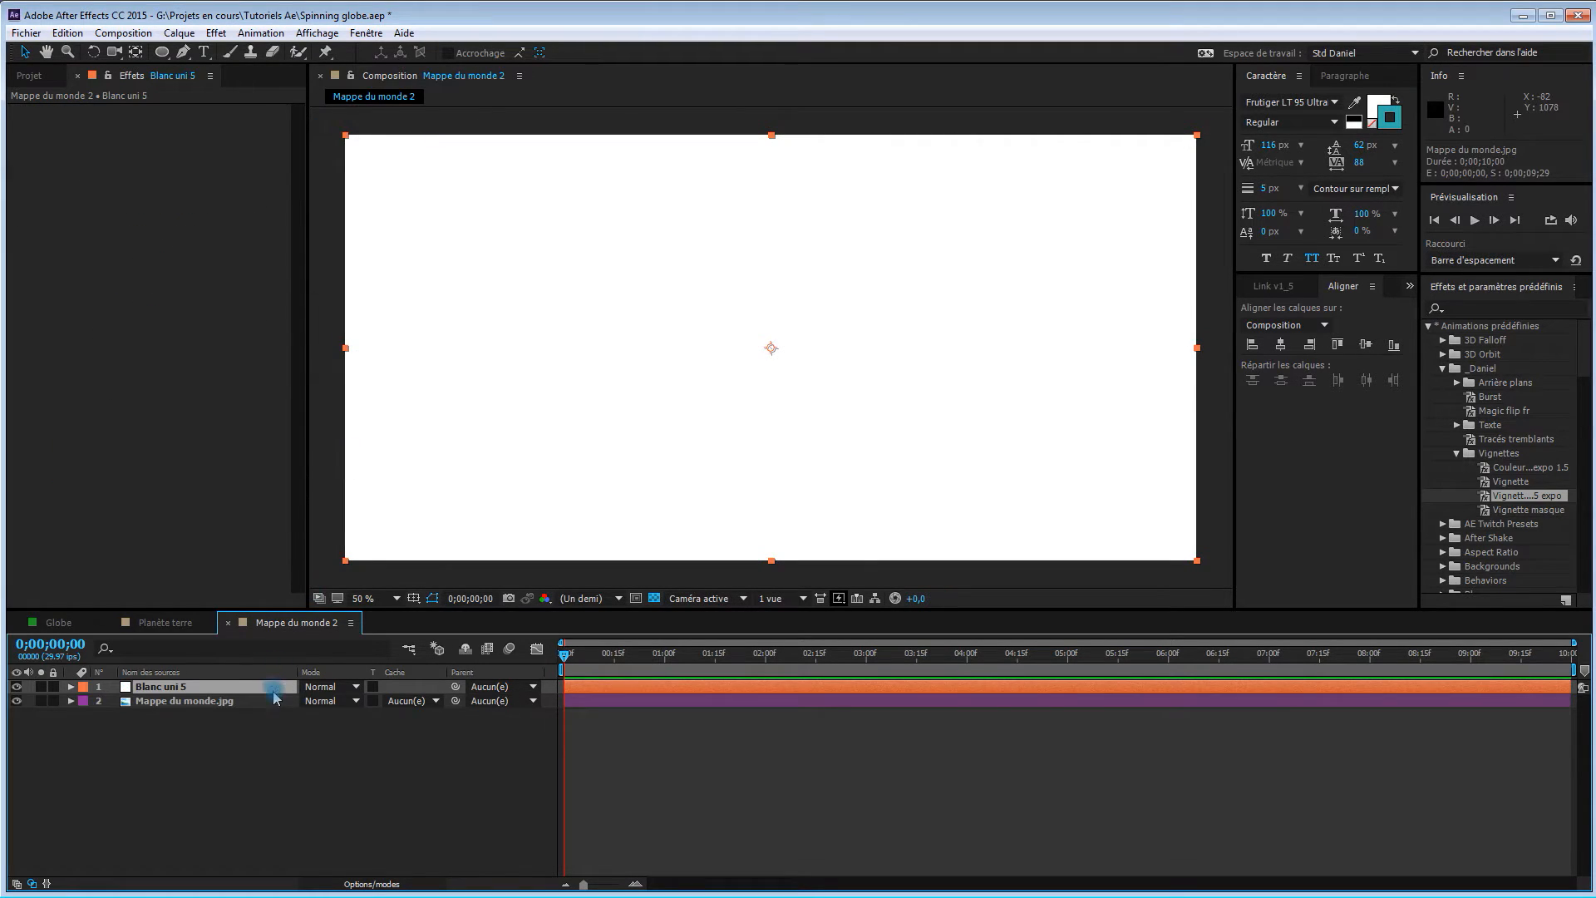
{"action": "left_click_drag", "start_coordinate": [274, 688], "coordinate": [278, 731]}
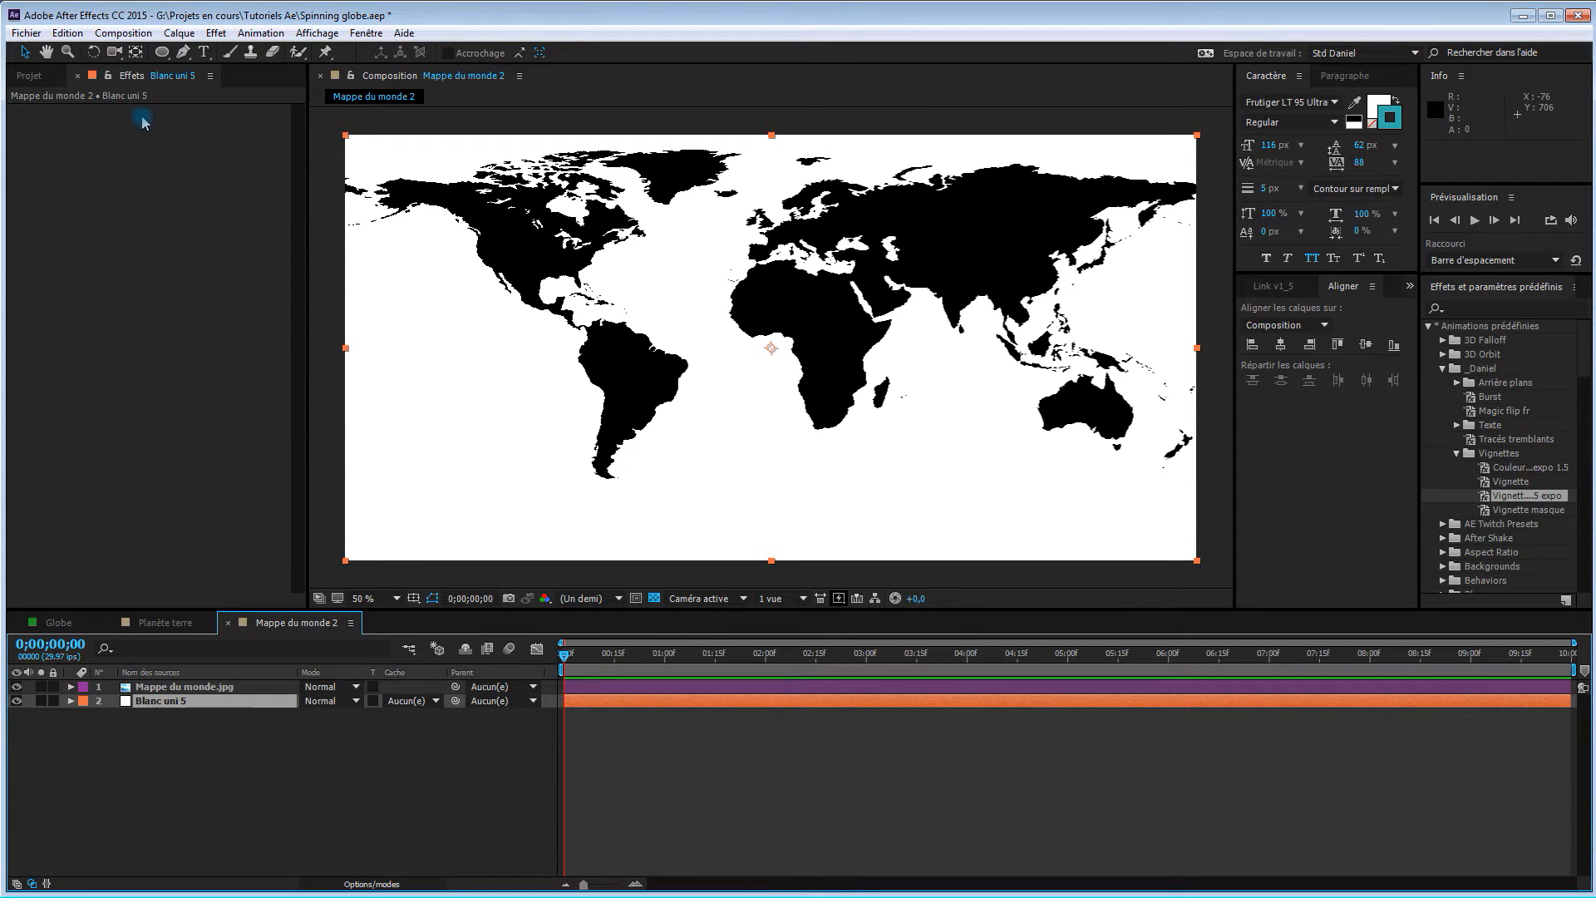
Apply the Grille effect to the white solid and set its grid size mode to Curseurs de largeur & hauteur.
{"action": "right_click", "coordinate": [146, 164]}
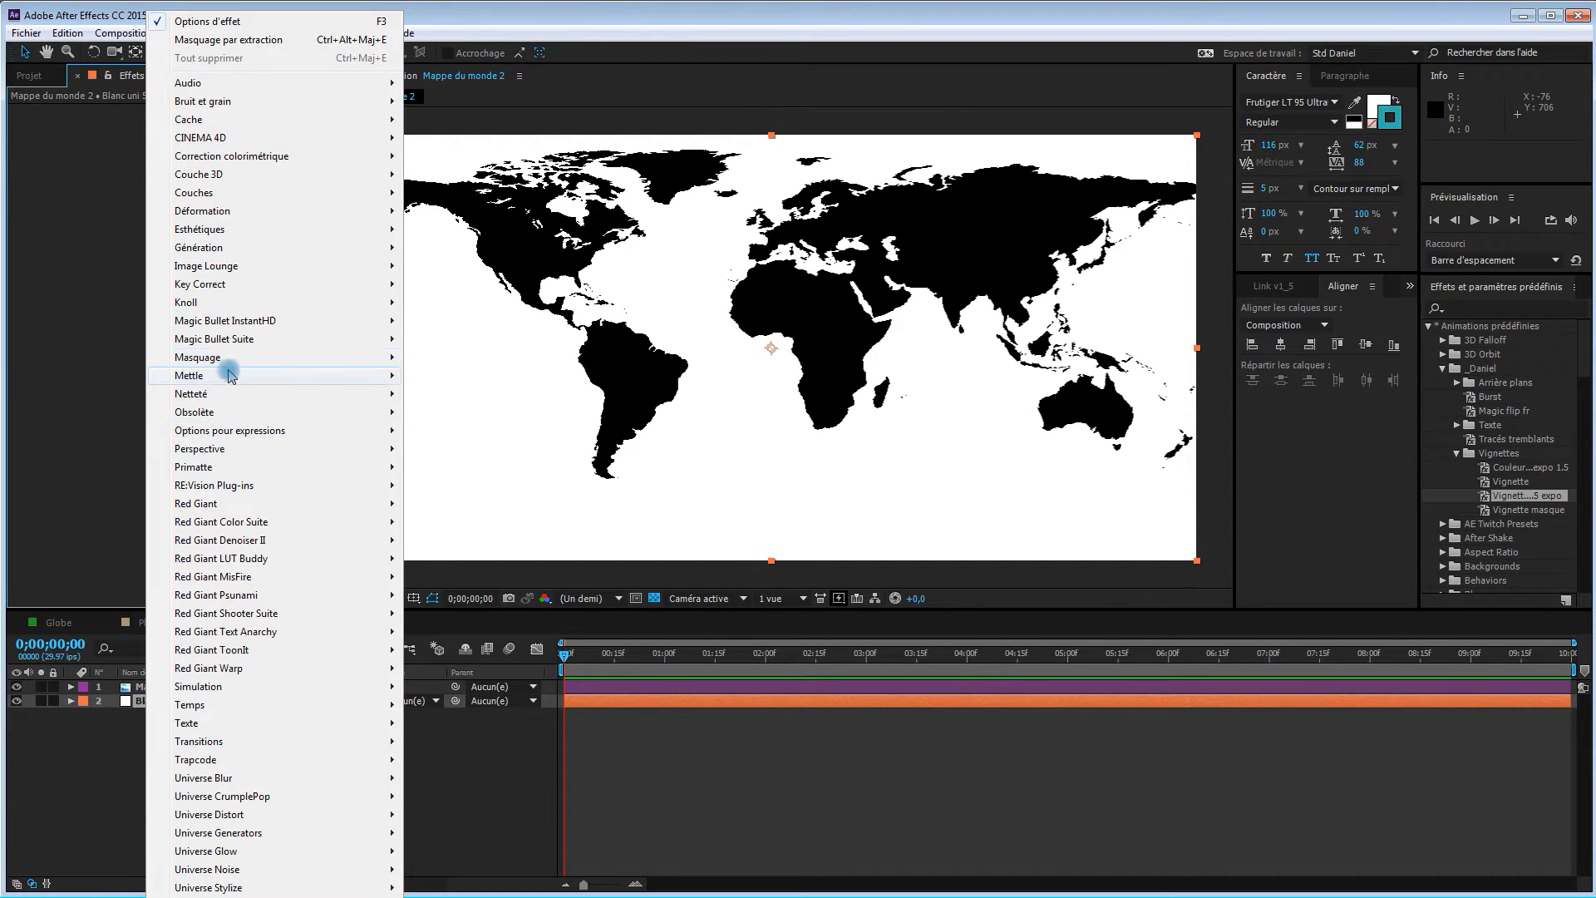
{"action": "mouse_move", "coordinate": [237, 249]}
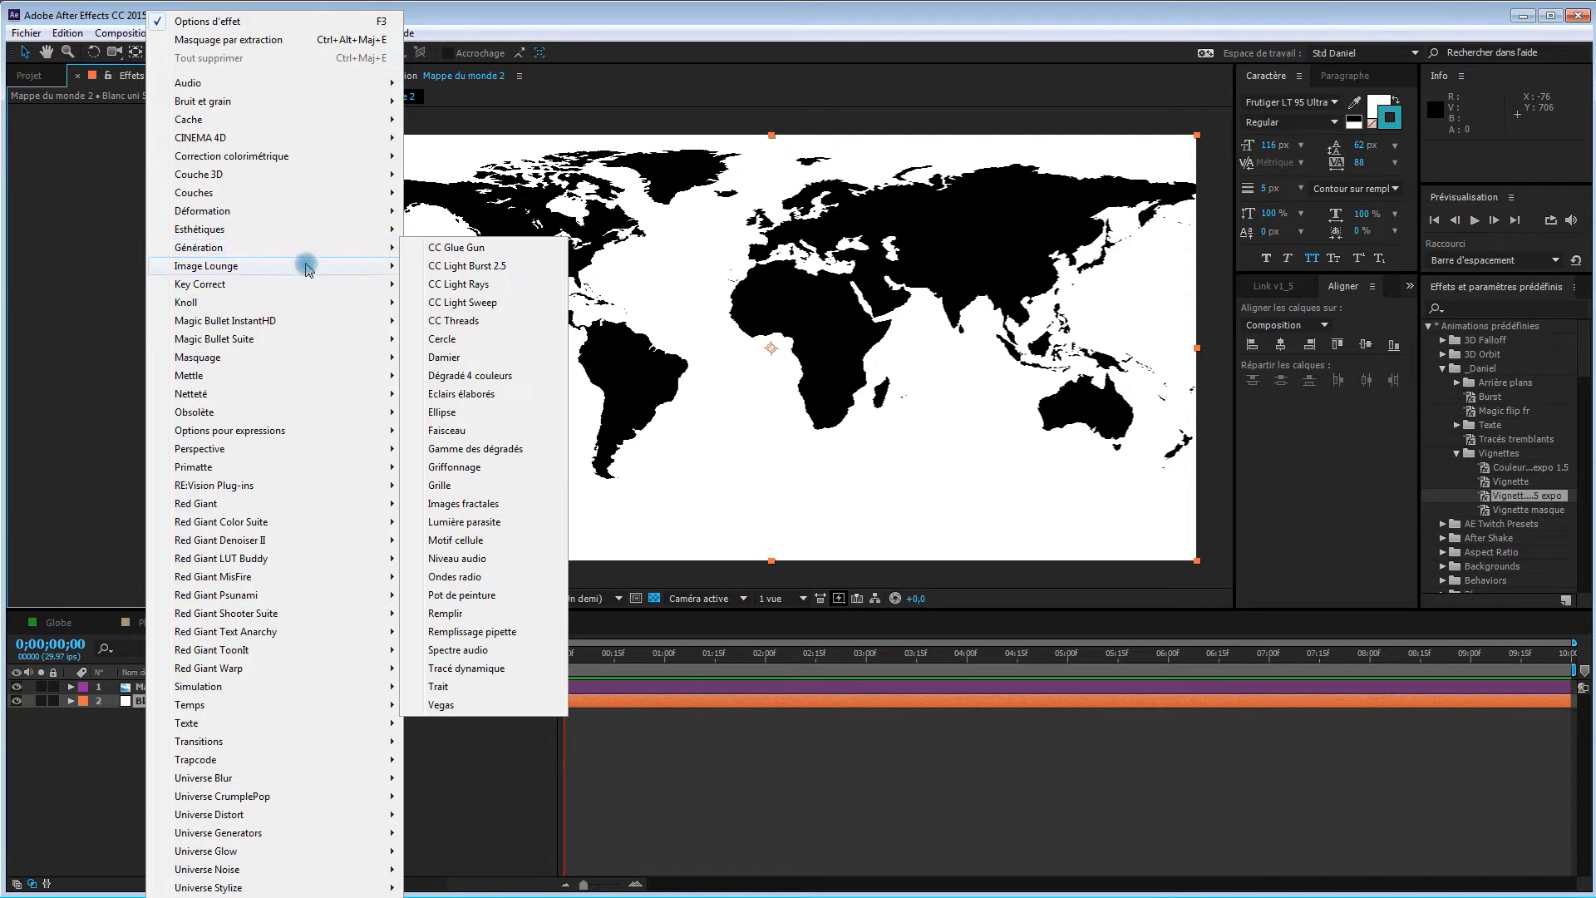
{"action": "left_click", "coordinate": [472, 487]}
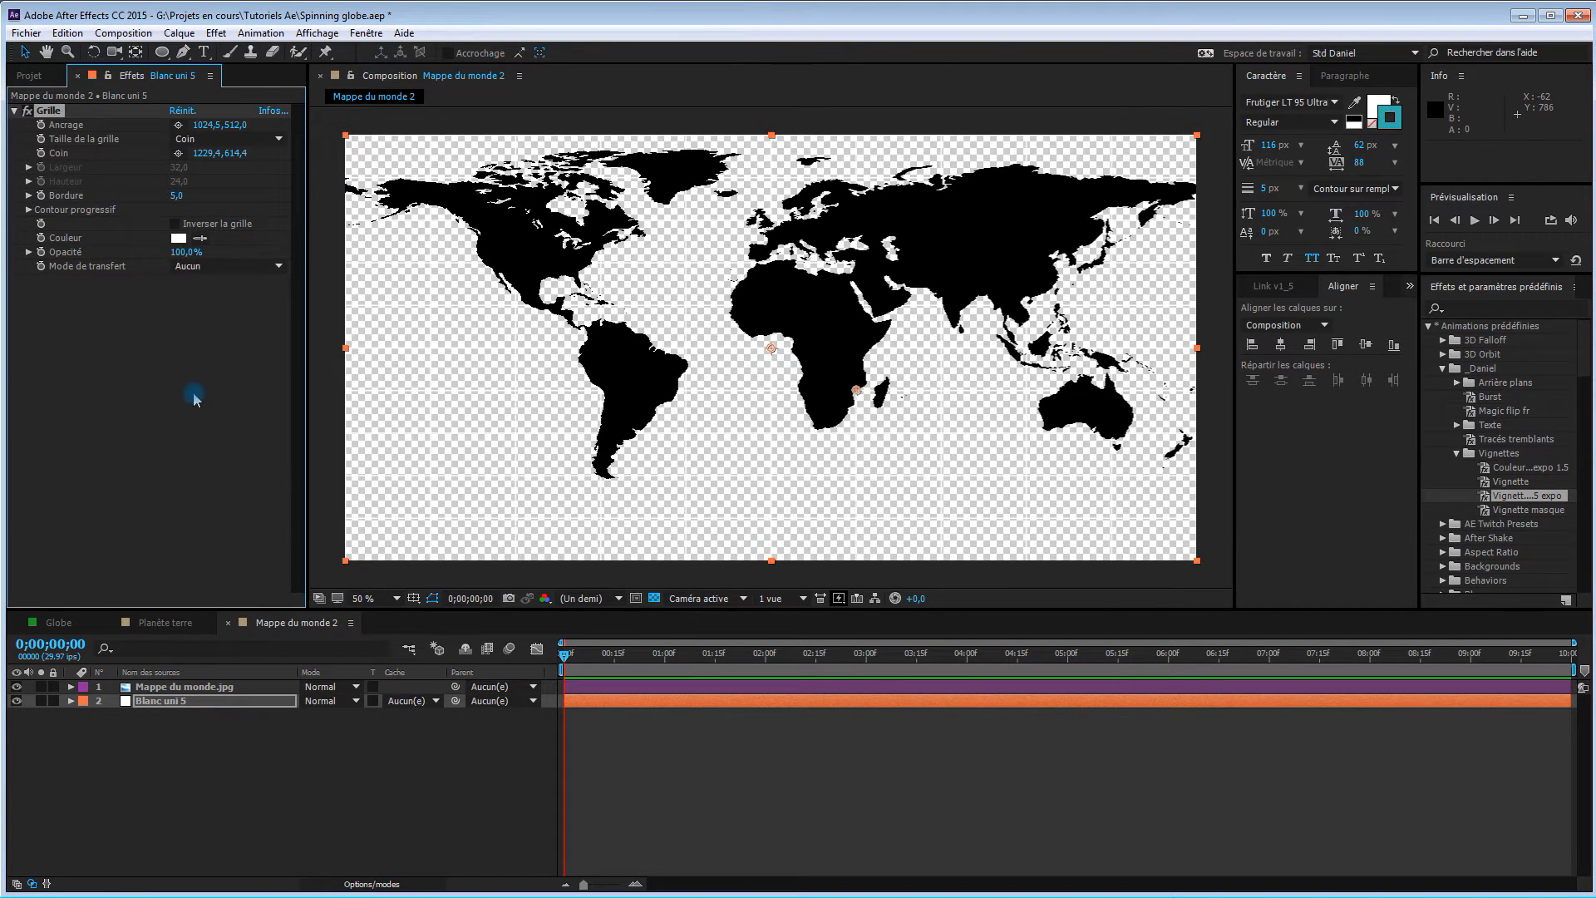
{"action": "left_click", "coordinate": [266, 143]}
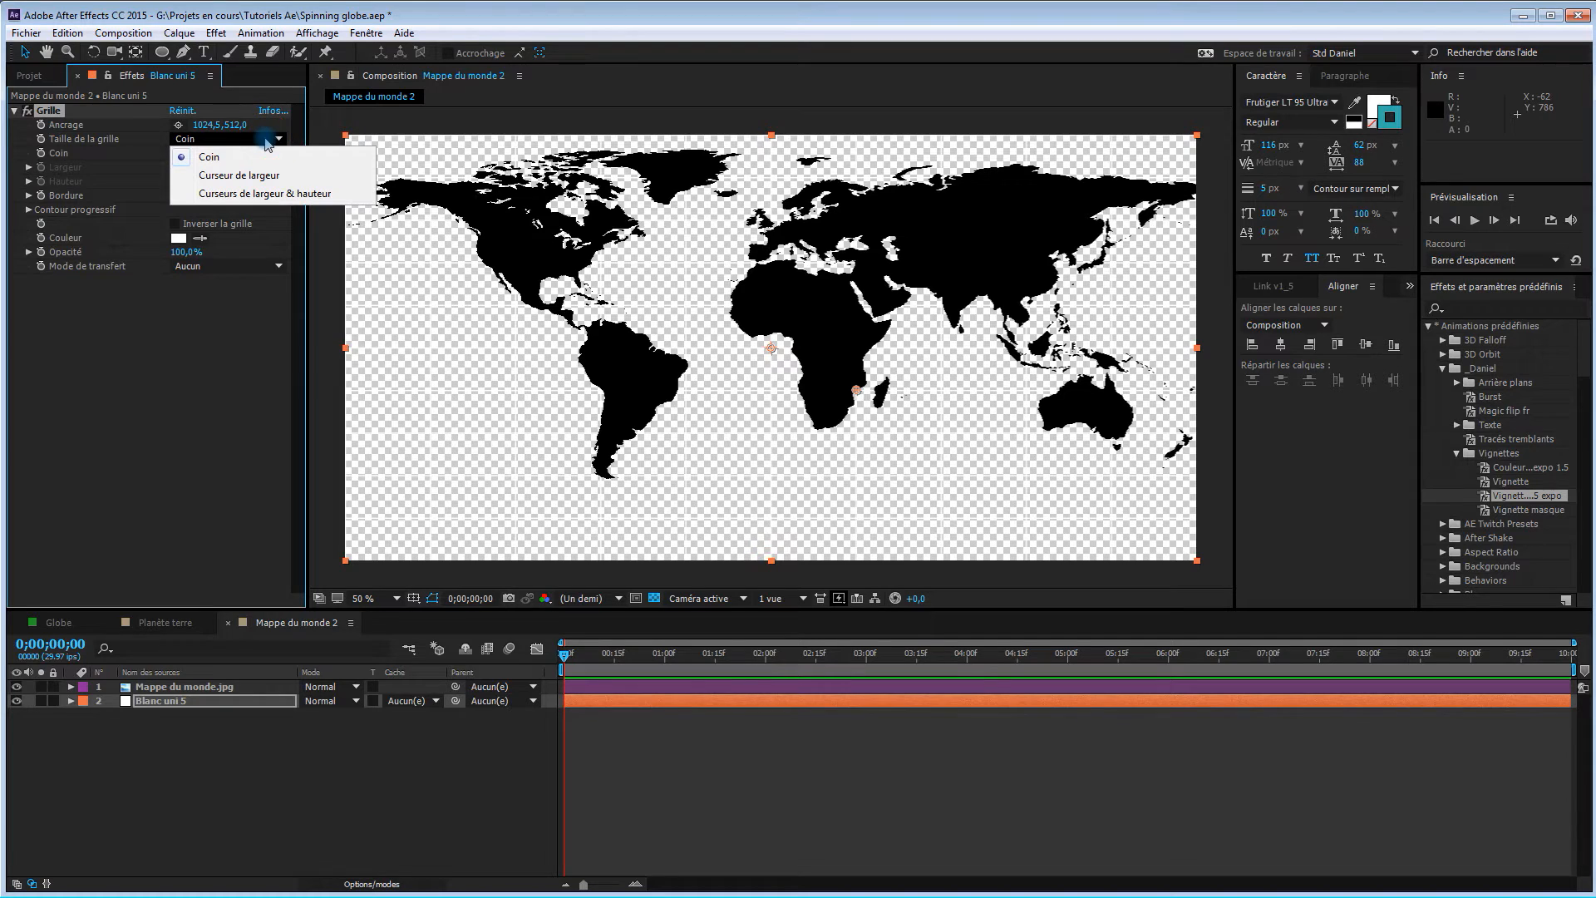
{"action": "left_click", "coordinate": [246, 194]}
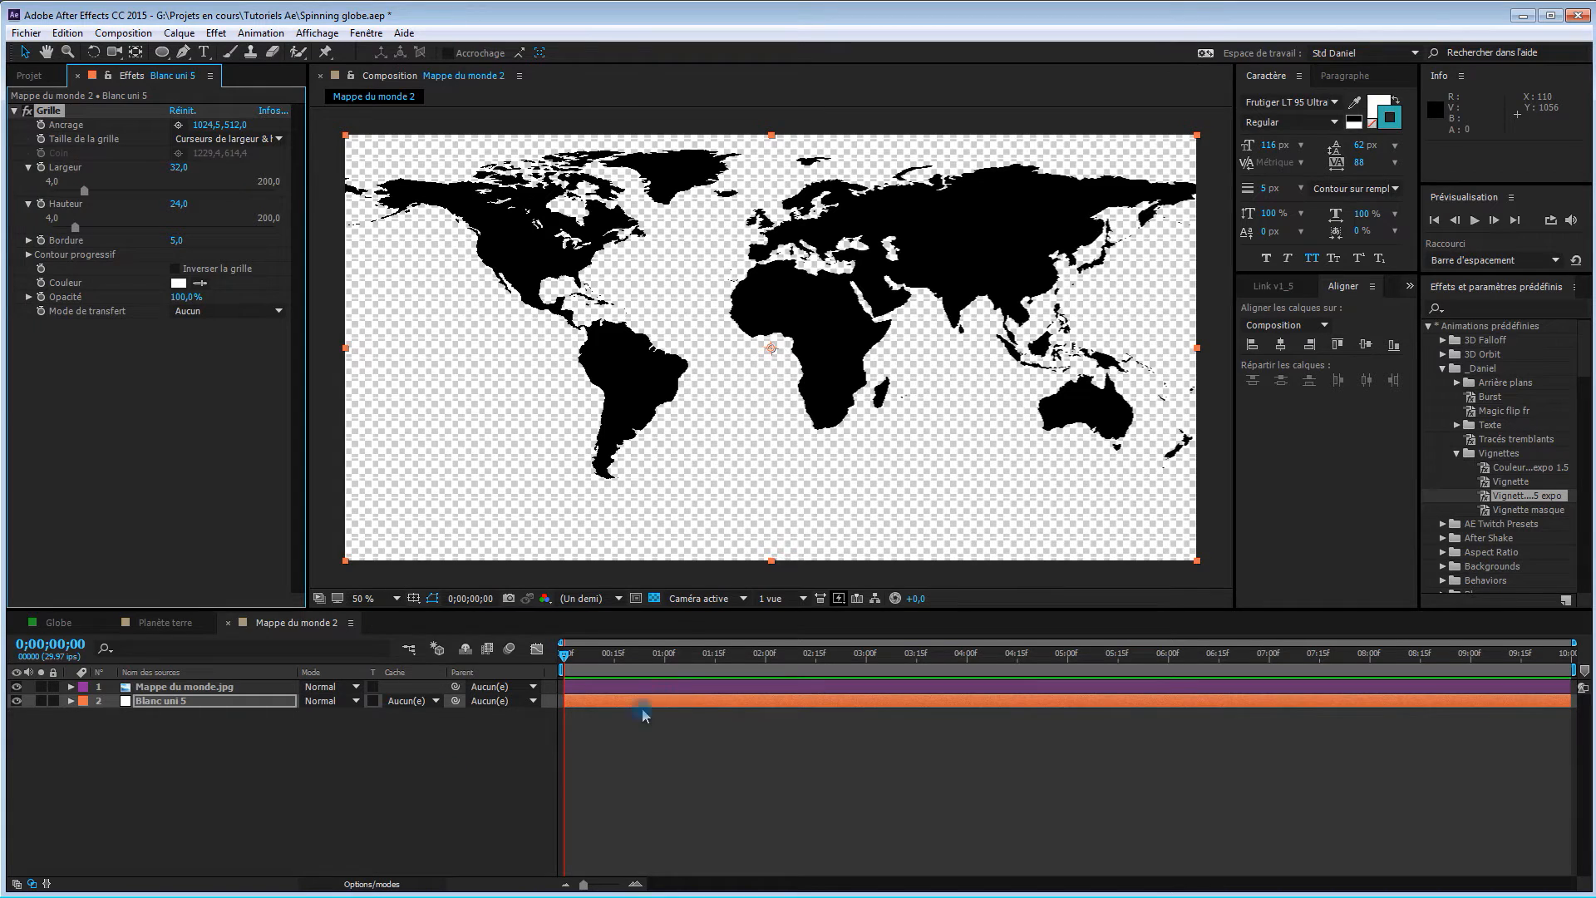
Hide the transparency grid and set the Grille effect's Bordure to 2.
{"action": "left_click", "coordinate": [655, 598]}
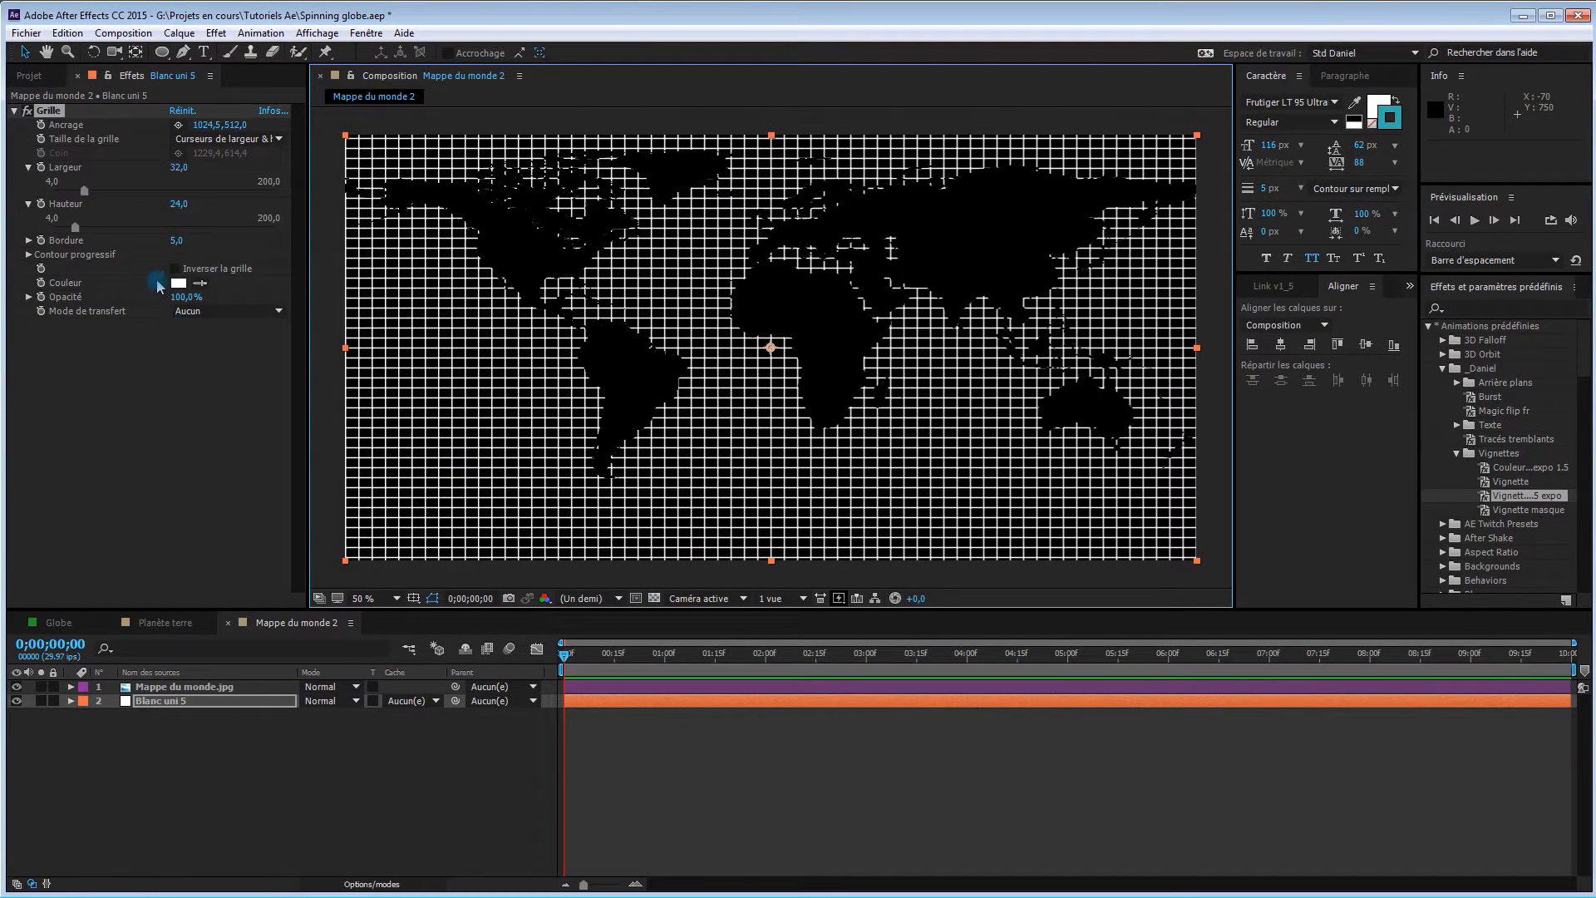
{"action": "left_click", "coordinate": [175, 241]}
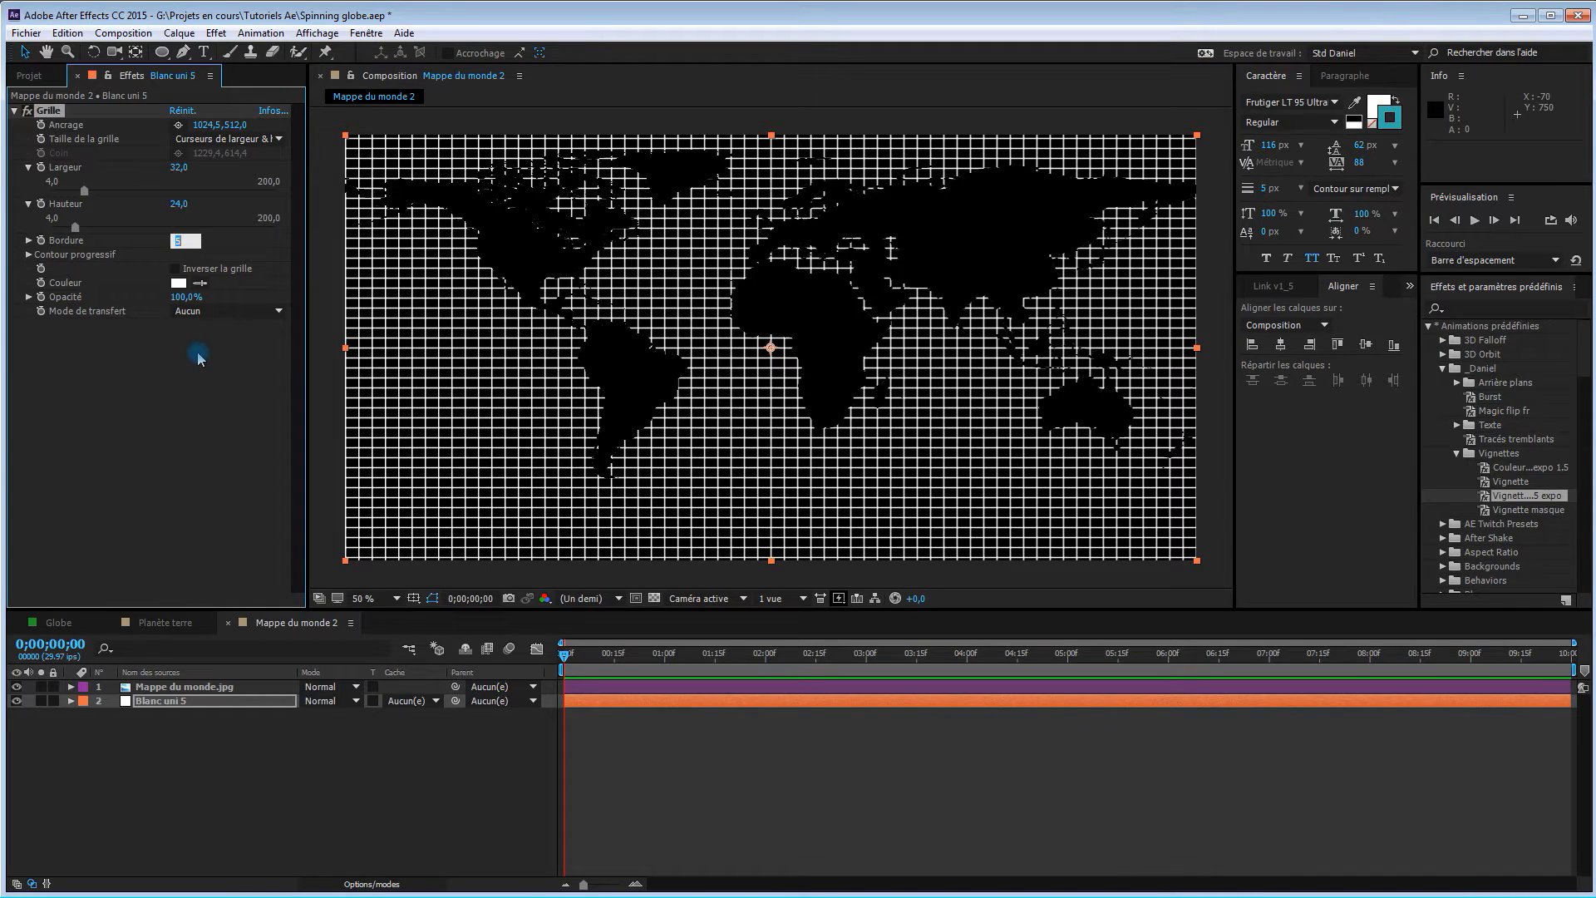
{"action": "type", "text": "2"}
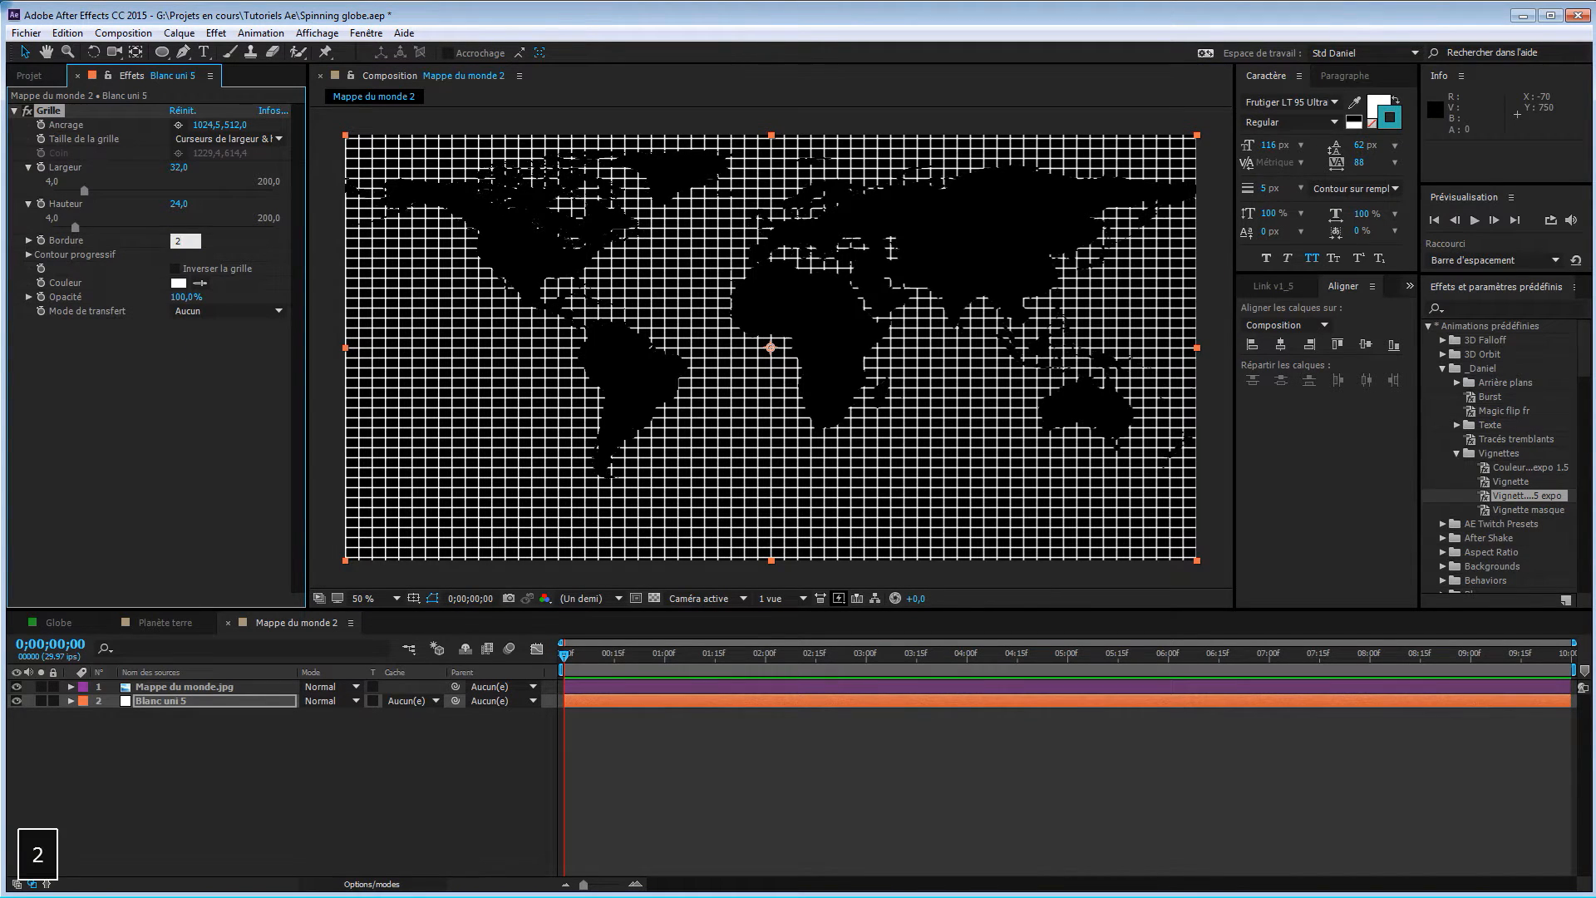
{"action": "key", "text": "Return"}
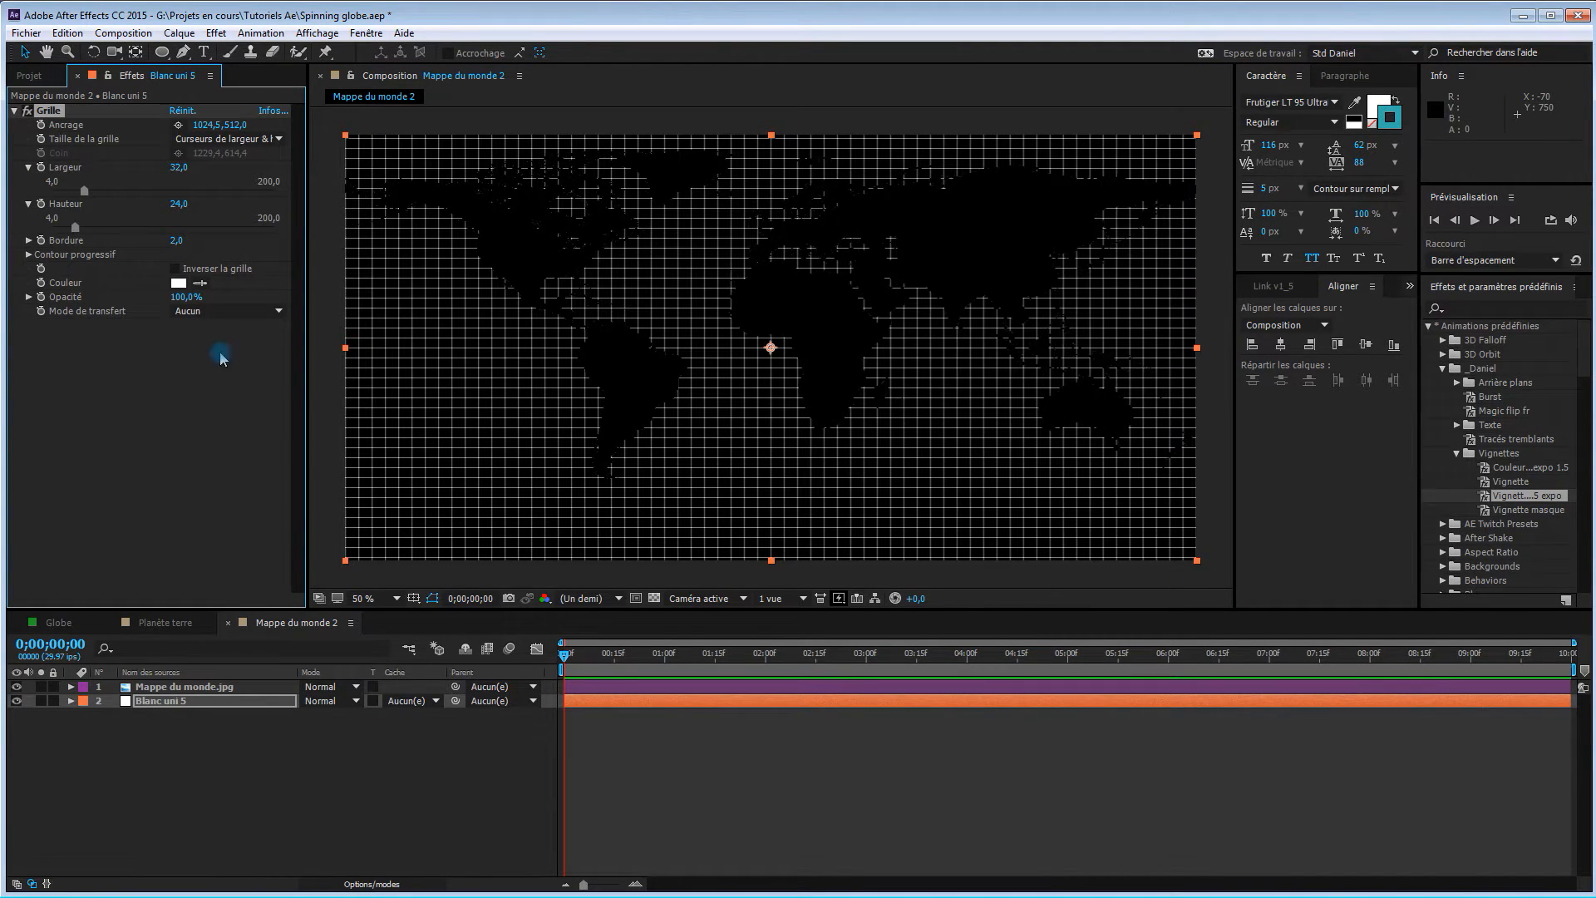
{"action": "left_click", "coordinate": [48, 113]}
{"action": "left_click", "coordinate": [275, 644]}
Switch to the Planète terre composition and add the Mappe du monde 2 composition above the AP layer.
{"action": "left_click", "coordinate": [170, 623]}
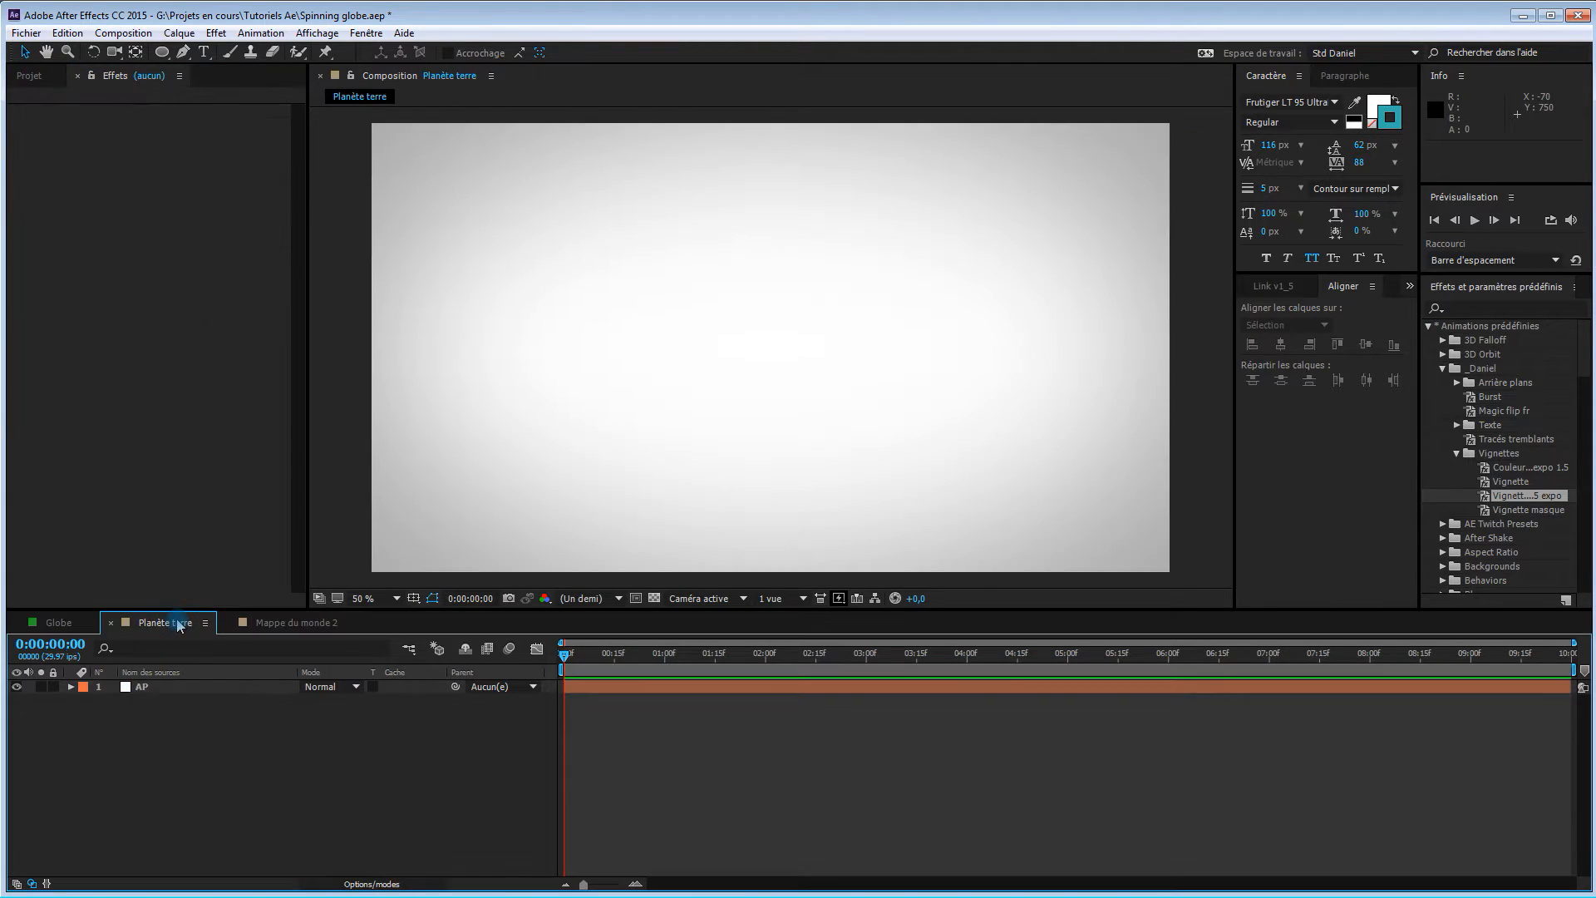
{"action": "left_click", "coordinate": [101, 100]}
{"action": "left_click", "coordinate": [29, 75]}
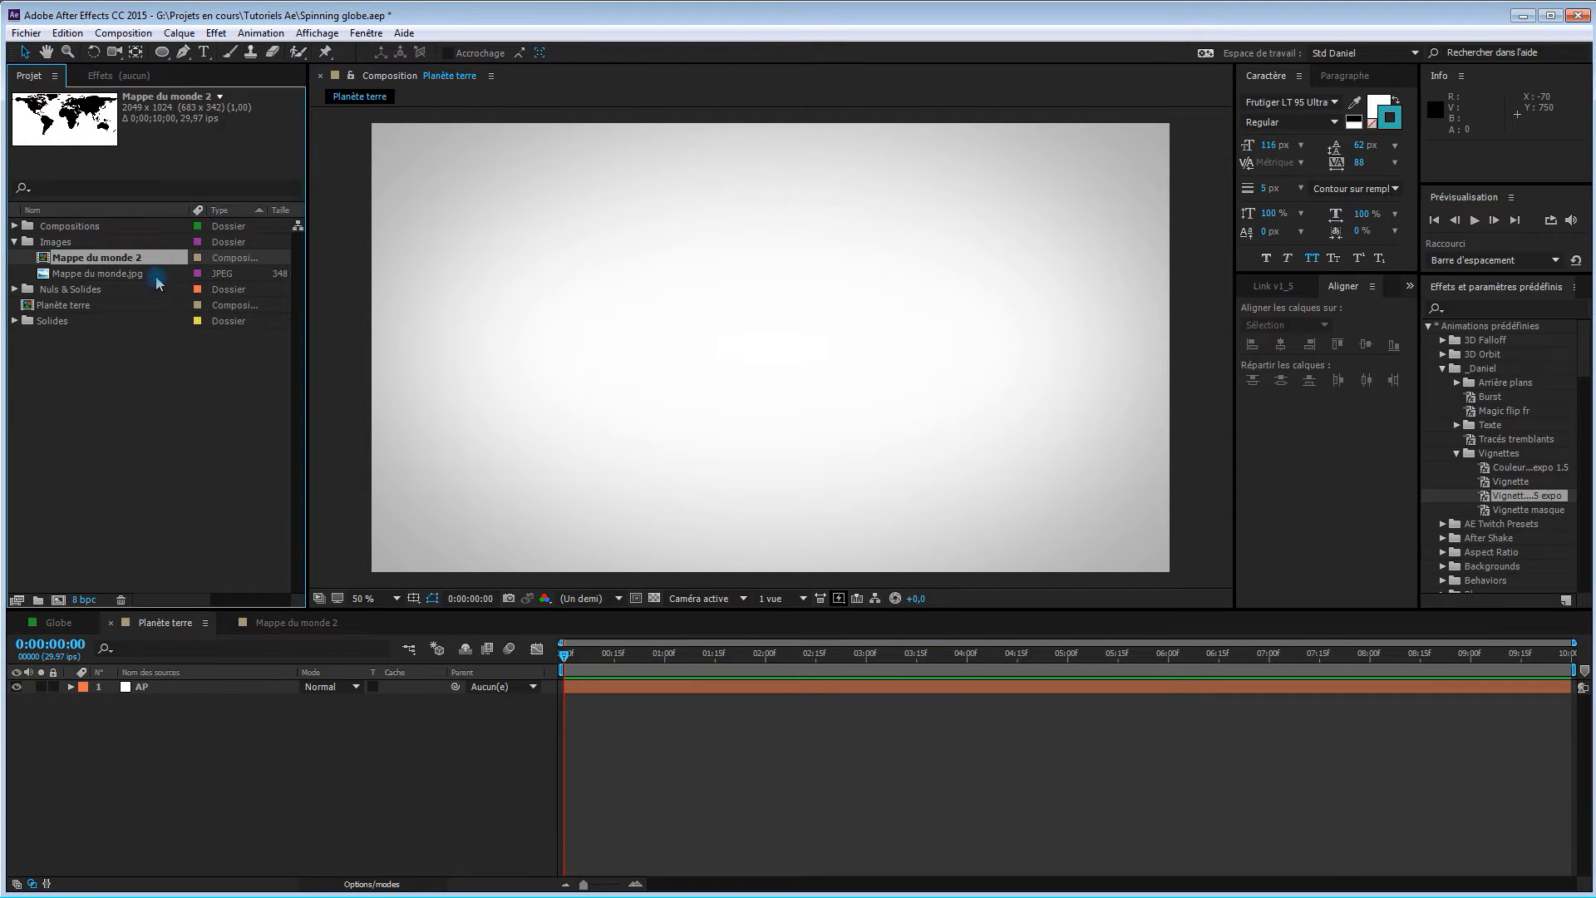
{"action": "left_click_drag", "start_coordinate": [86, 259], "coordinate": [192, 693]}
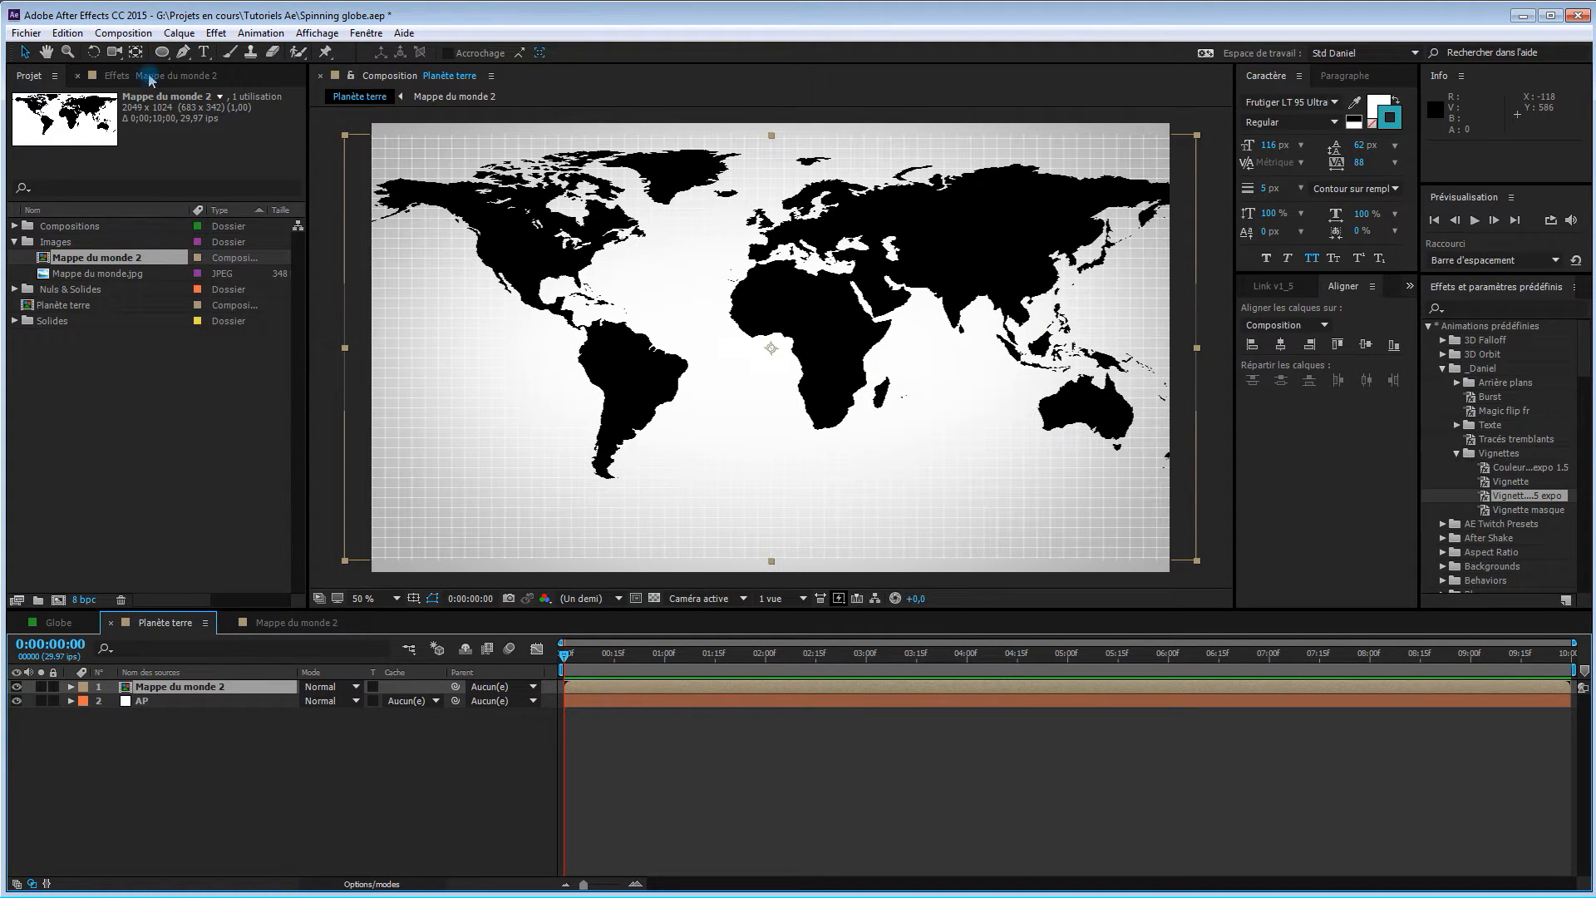
Apply the CC Sphere effect to the Mappe du monde 2 layer, expand its Rotation settings and try out Rotation Y.
{"action": "left_click", "coordinate": [150, 77]}
{"action": "right_click", "coordinate": [139, 199]}
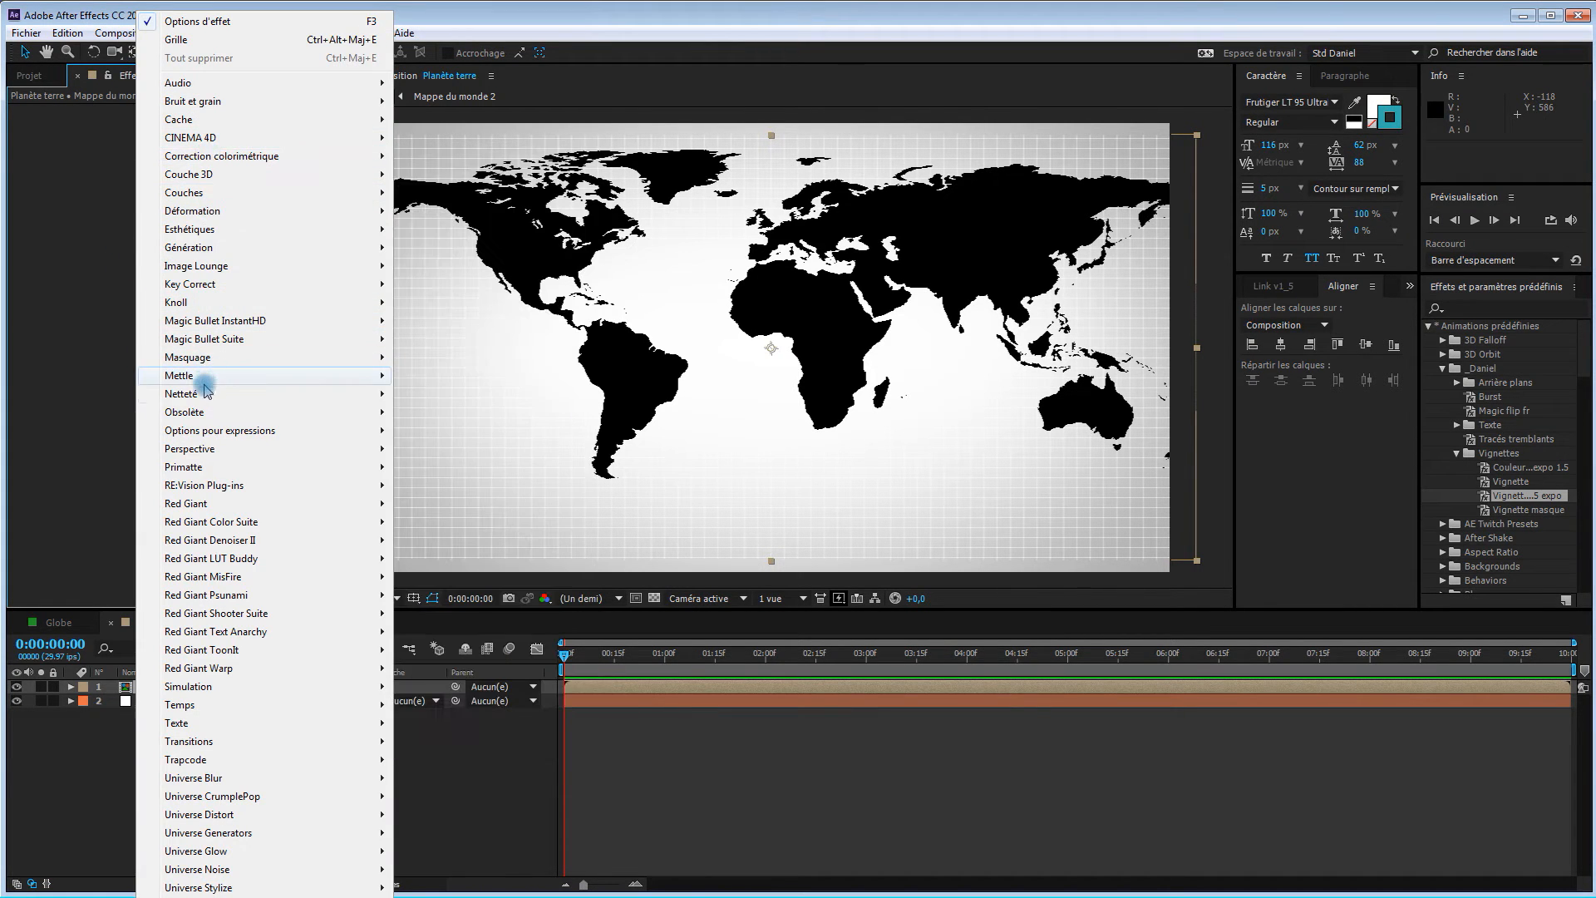
{"action": "mouse_move", "coordinate": [306, 456]}
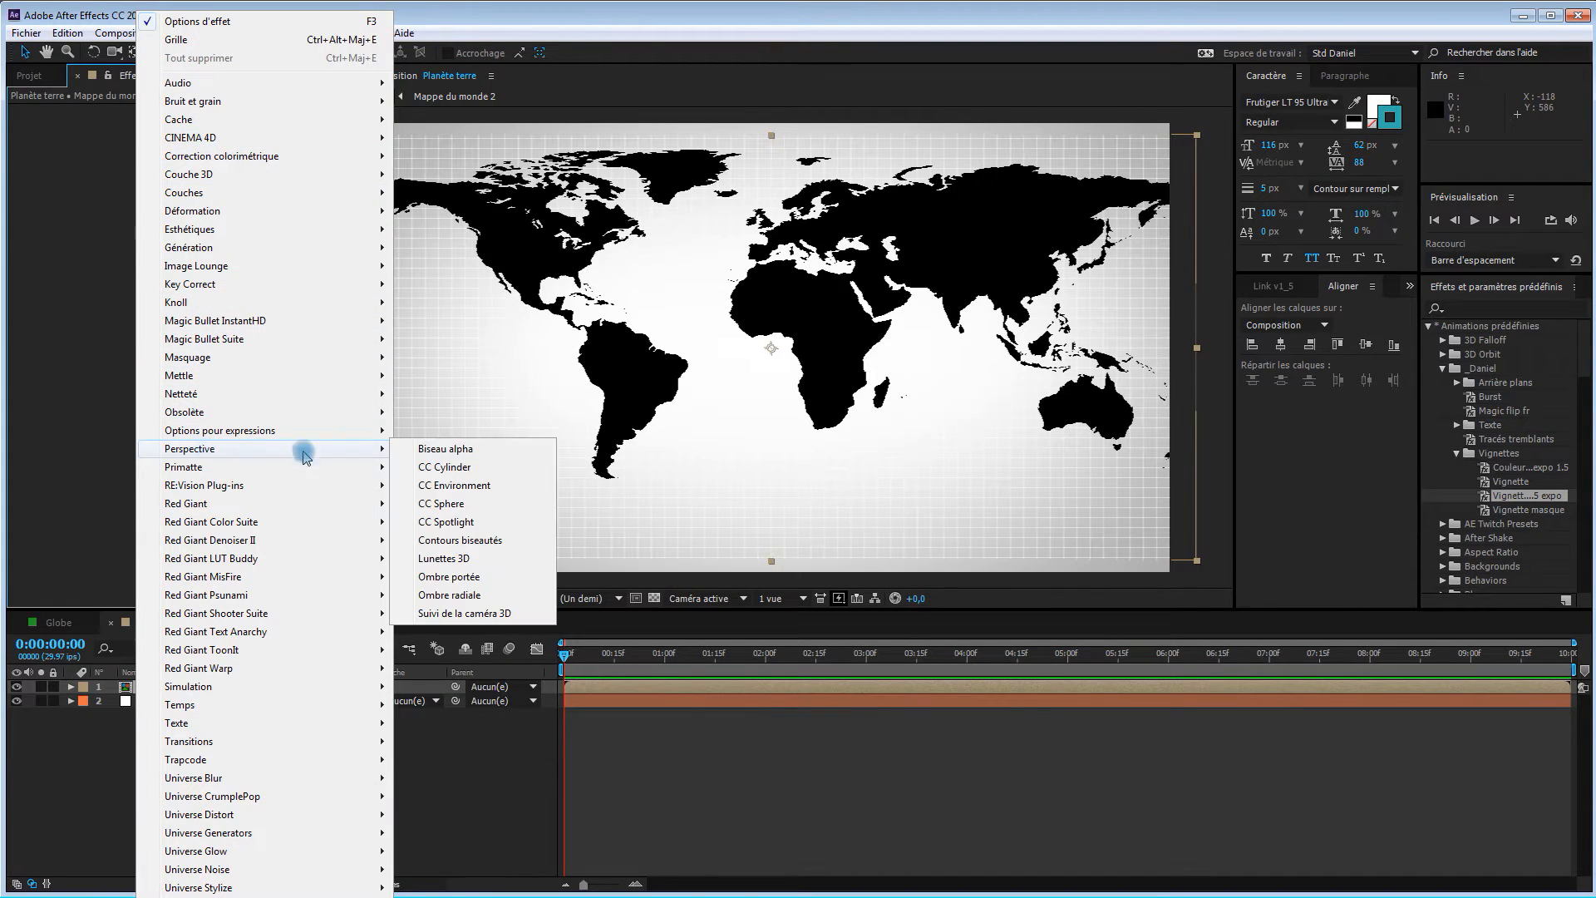
{"action": "left_click", "coordinate": [474, 504]}
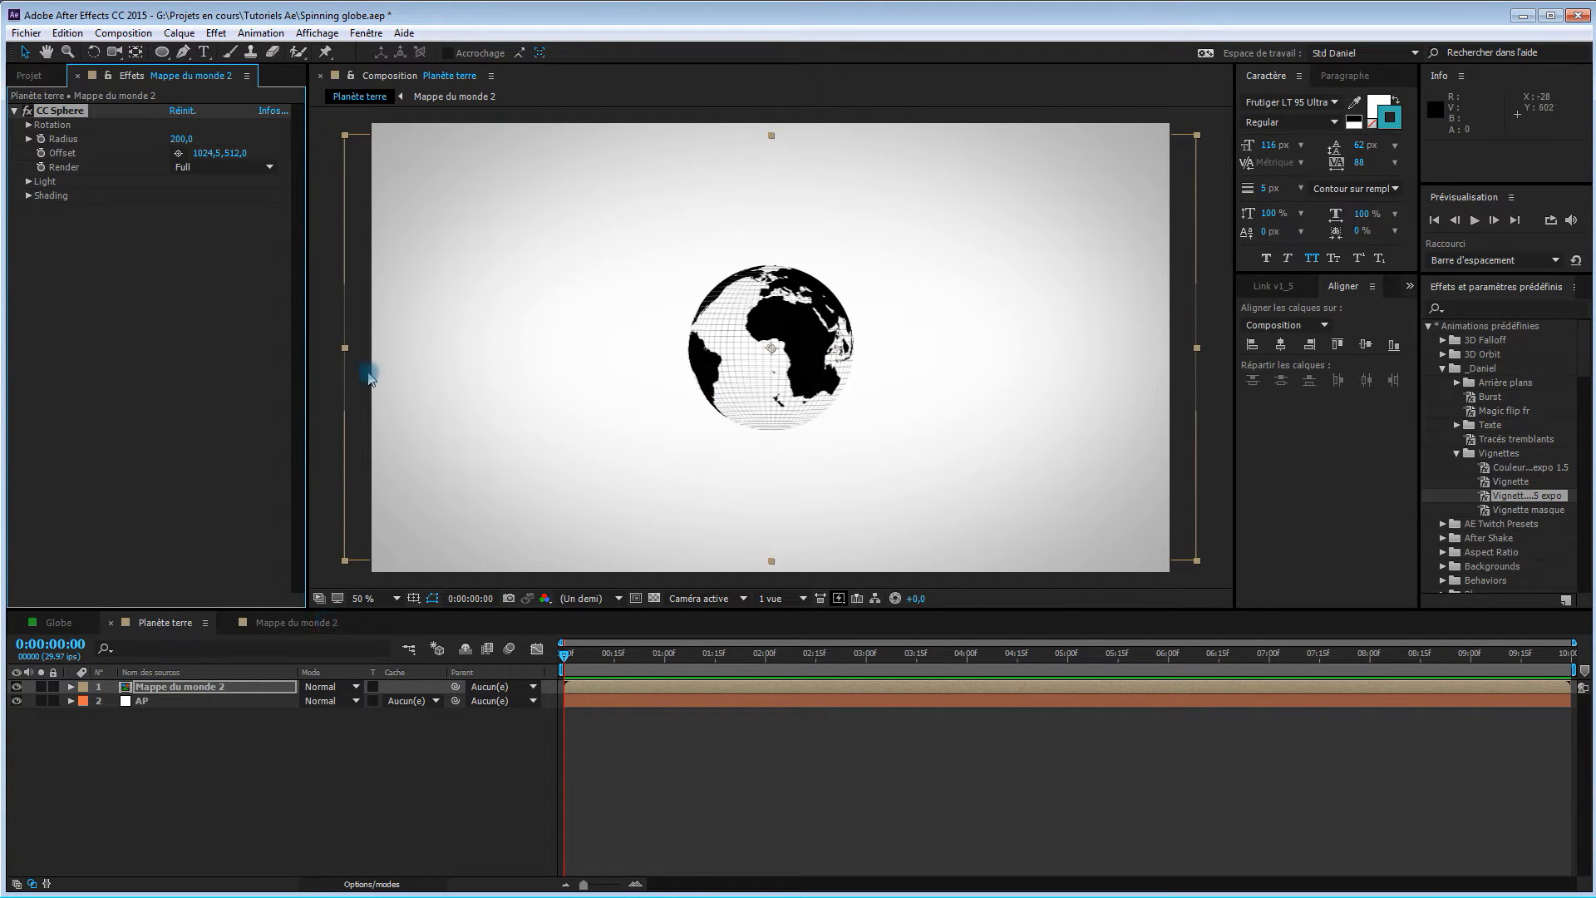
{"action": "left_click", "coordinate": [29, 126]}
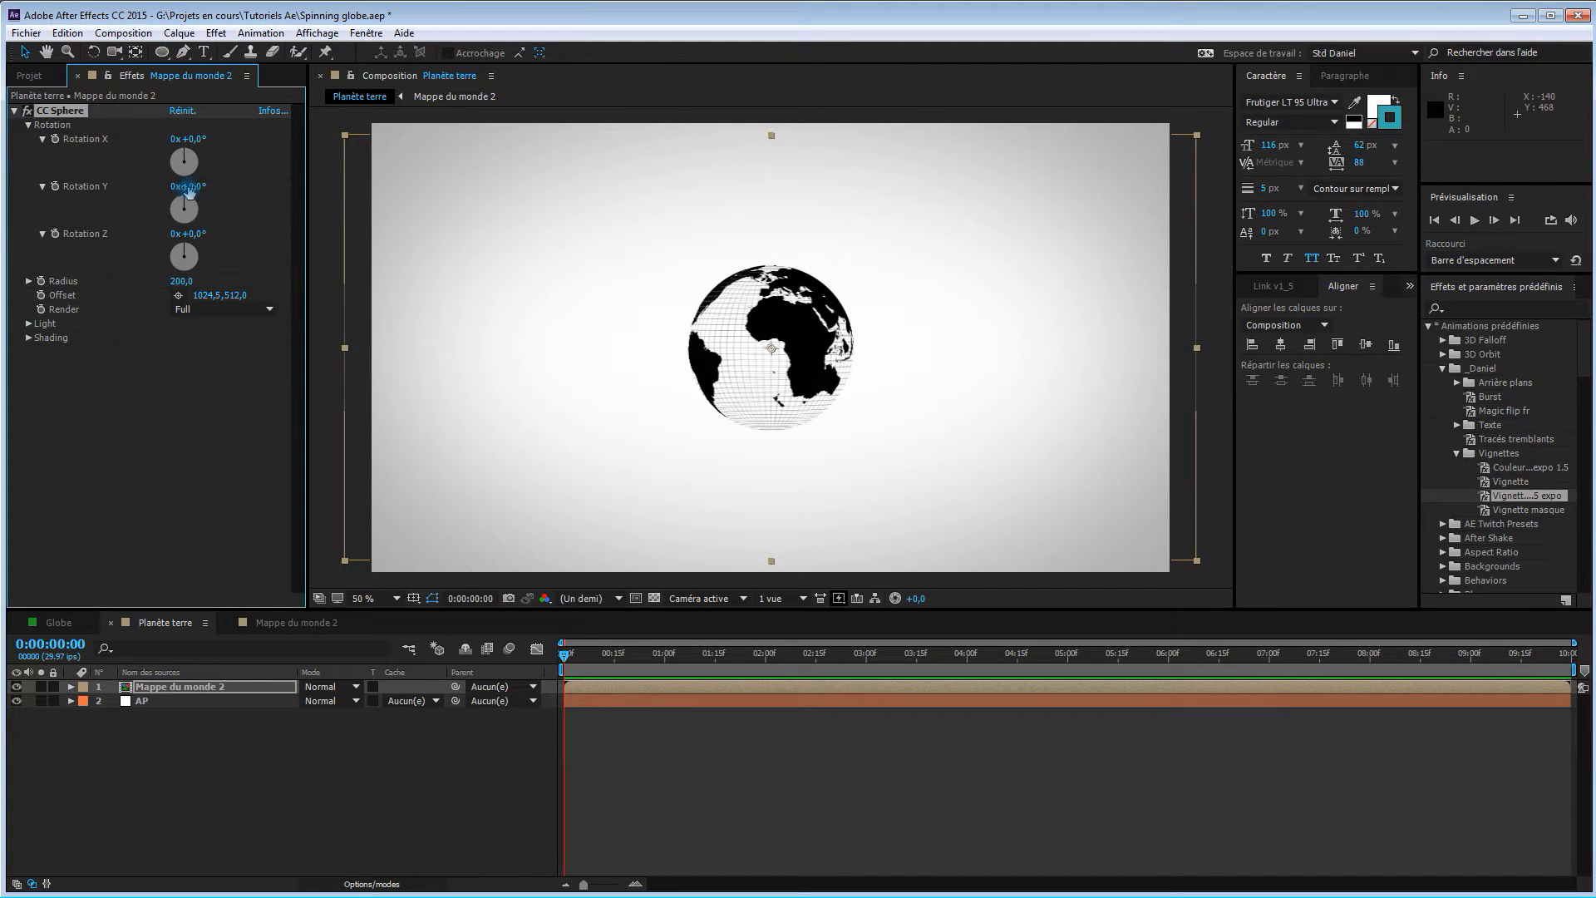
{"action": "left_click_drag", "start_coordinate": [194, 186], "coordinate": [243, 225]}
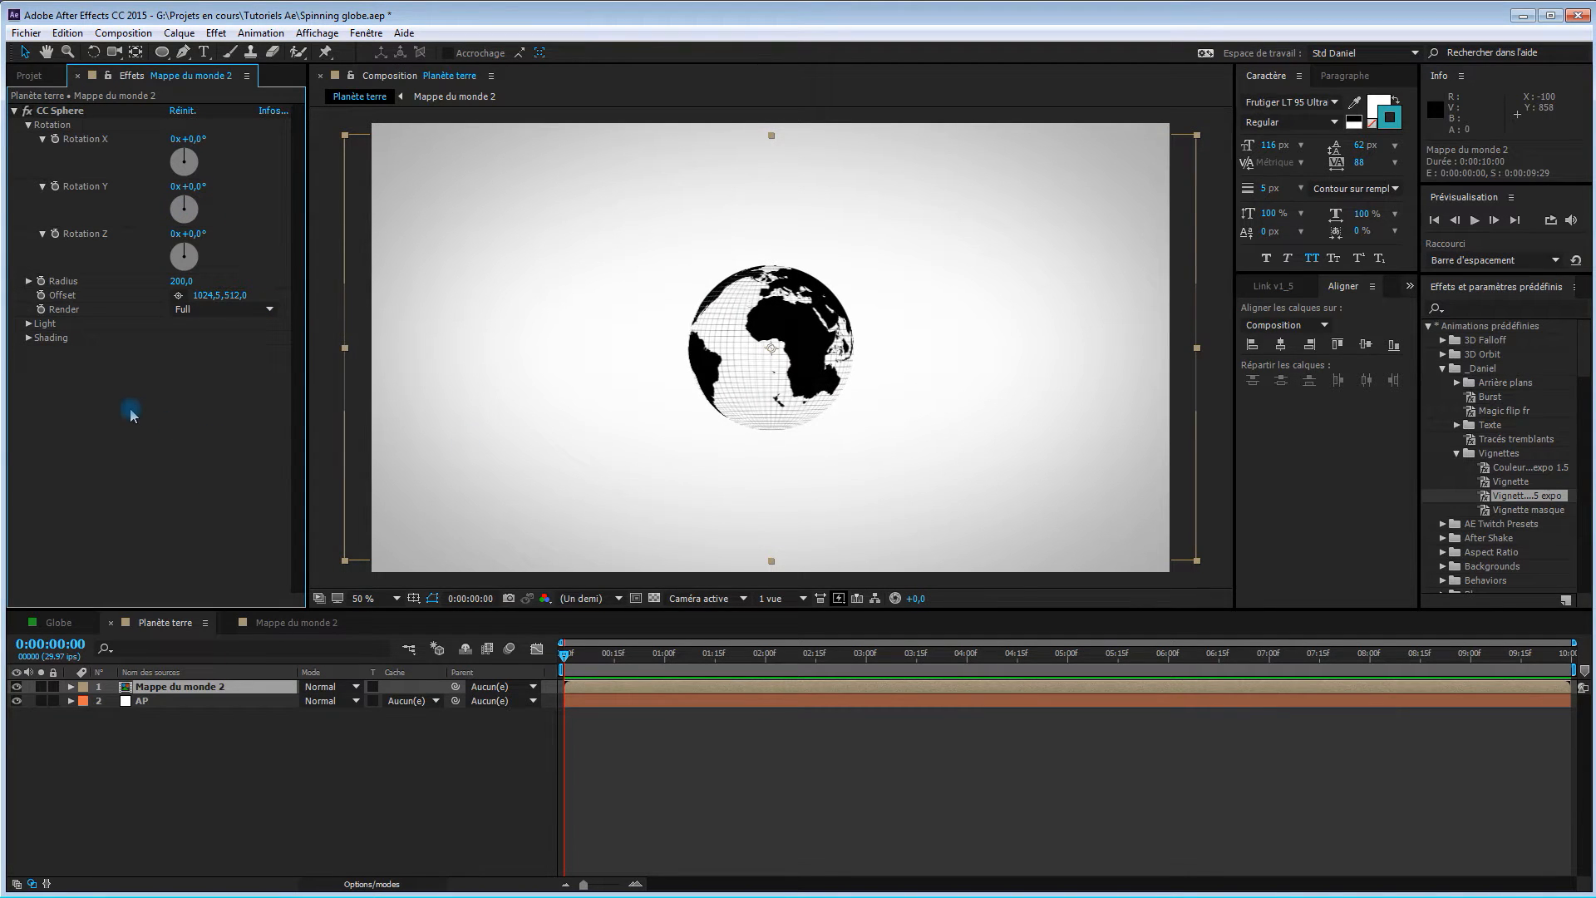
Apply the Teinte effect to the Mappe du monde 2 layer and set its Foncée colour to blue 1B5B84.
{"action": "right_click", "coordinate": [144, 387]}
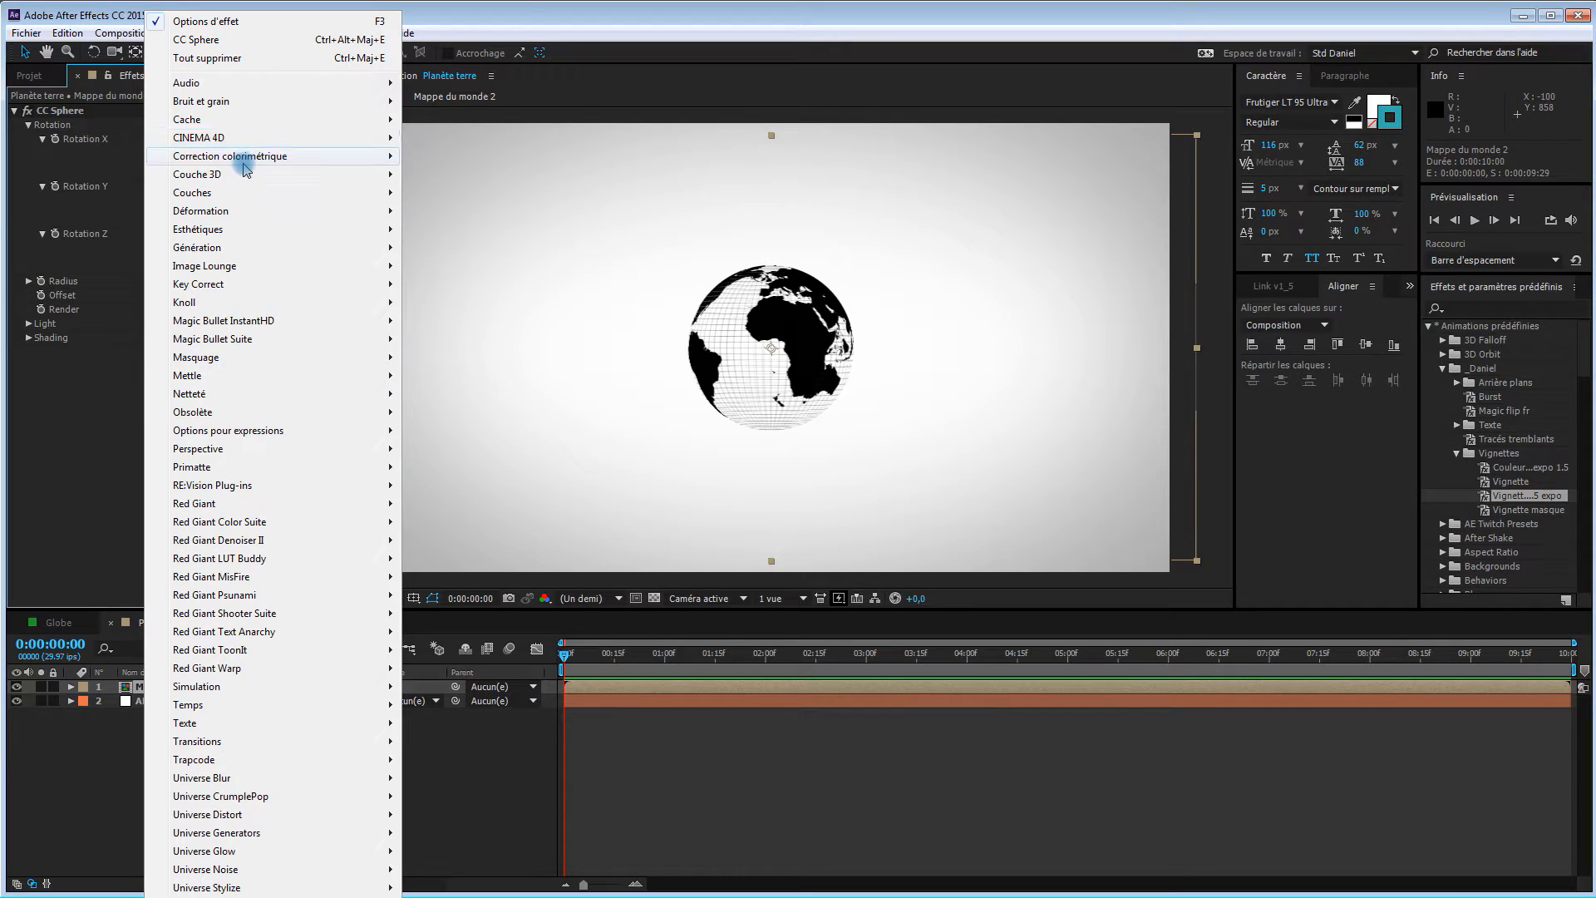
{"action": "left_click", "coordinate": [251, 161]}
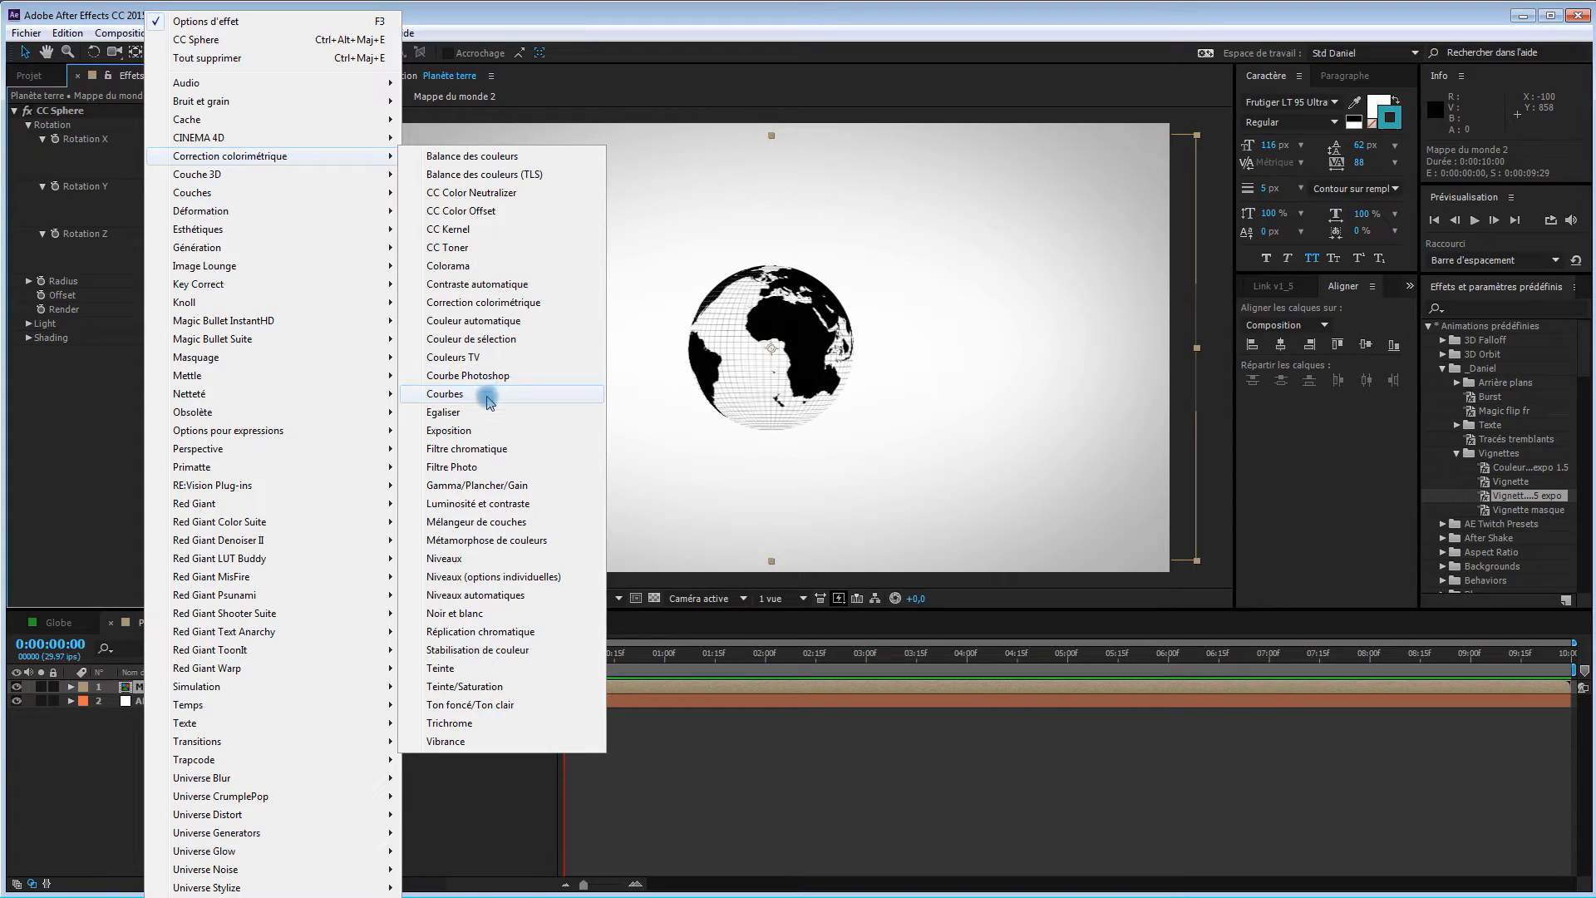
{"action": "left_click", "coordinate": [479, 670]}
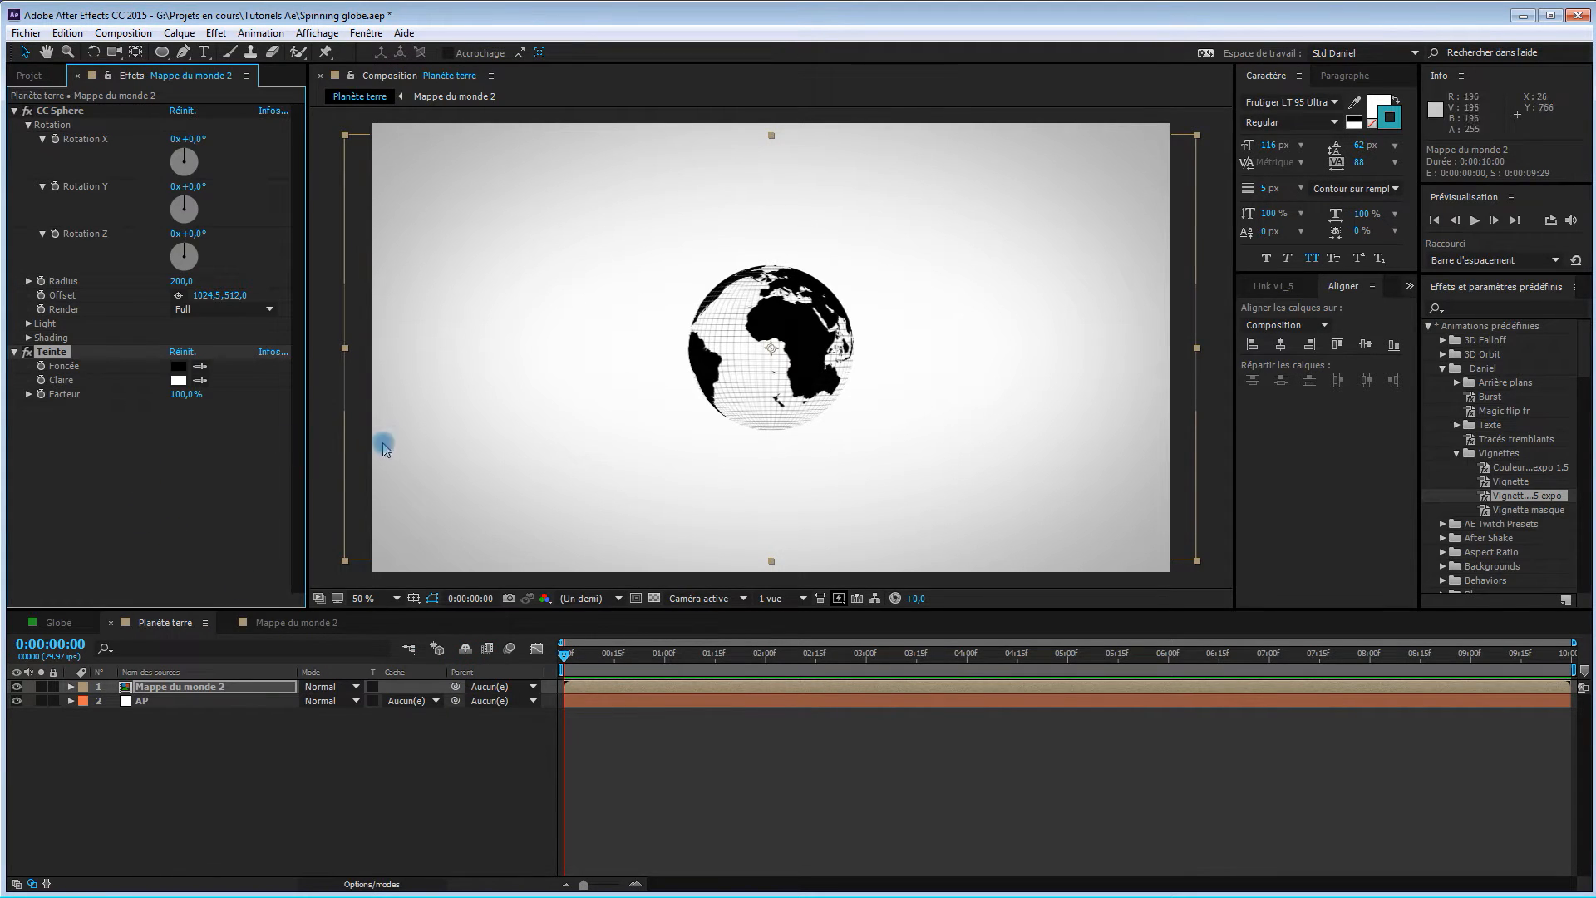
{"action": "left_click", "coordinate": [180, 370]}
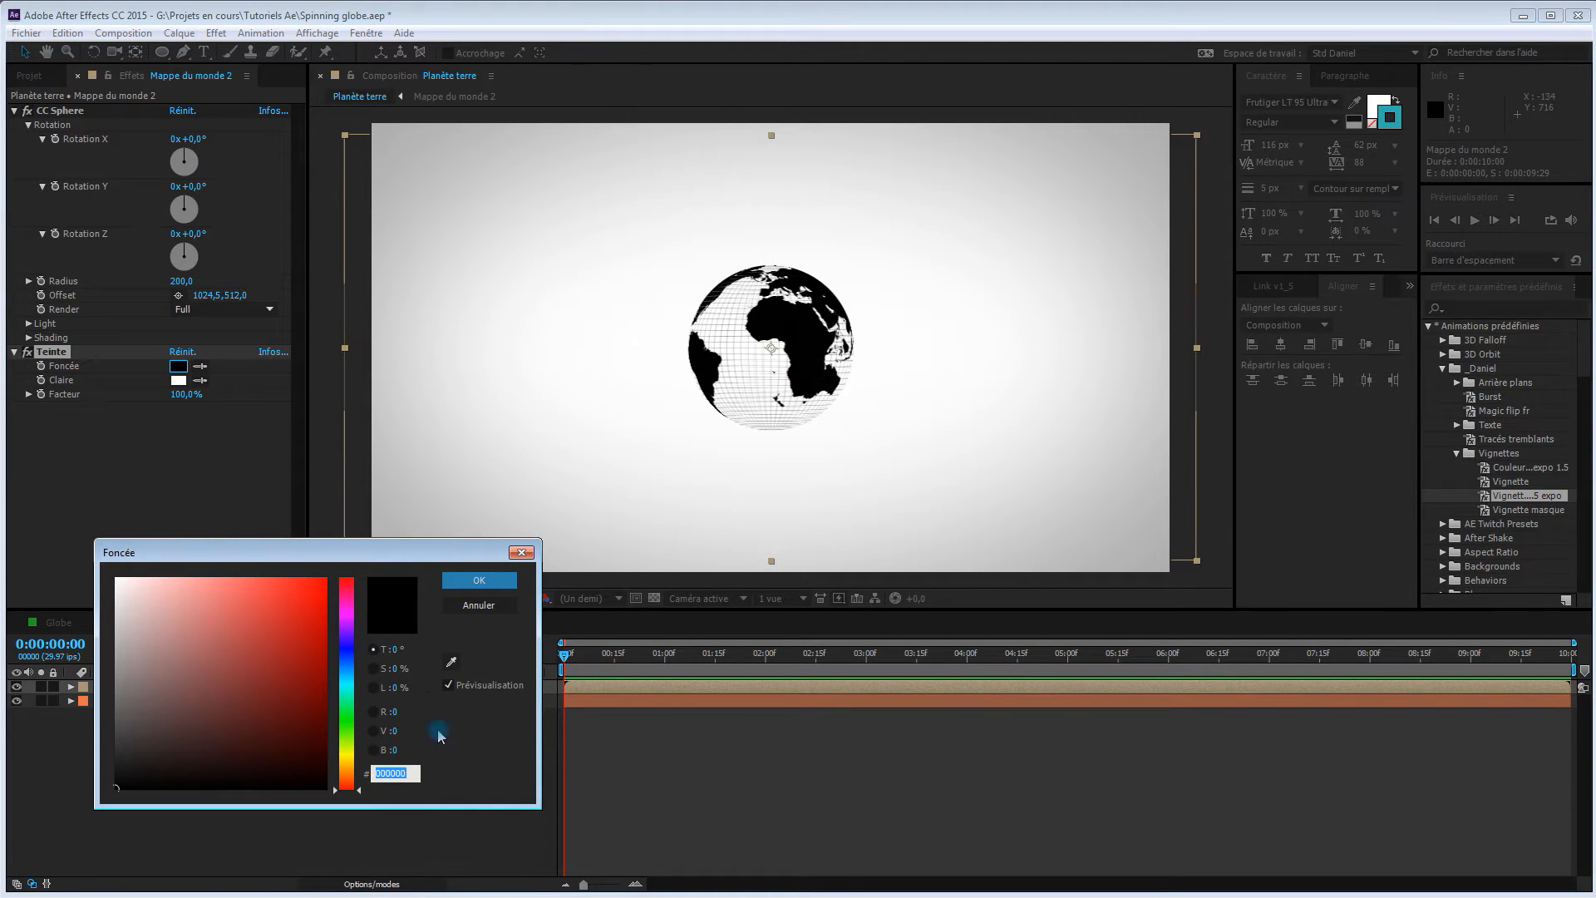
{"action": "mouse_move", "coordinate": [349, 689]}
{"action": "left_mouse_down"}
{"action": "mouse_move", "coordinate": [293, 658]}
{"action": "mouse_move", "coordinate": [297, 623]}
{"action": "mouse_move", "coordinate": [242, 666]}
{"action": "mouse_move", "coordinate": [313, 720]}
{"action": "mouse_move", "coordinate": [324, 688]}
{"action": "mouse_move", "coordinate": [270, 662]}
{"action": "mouse_move", "coordinate": [283, 680]}
{"action": "mouse_move", "coordinate": [364, 677]}
{"action": "left_mouse_up"}
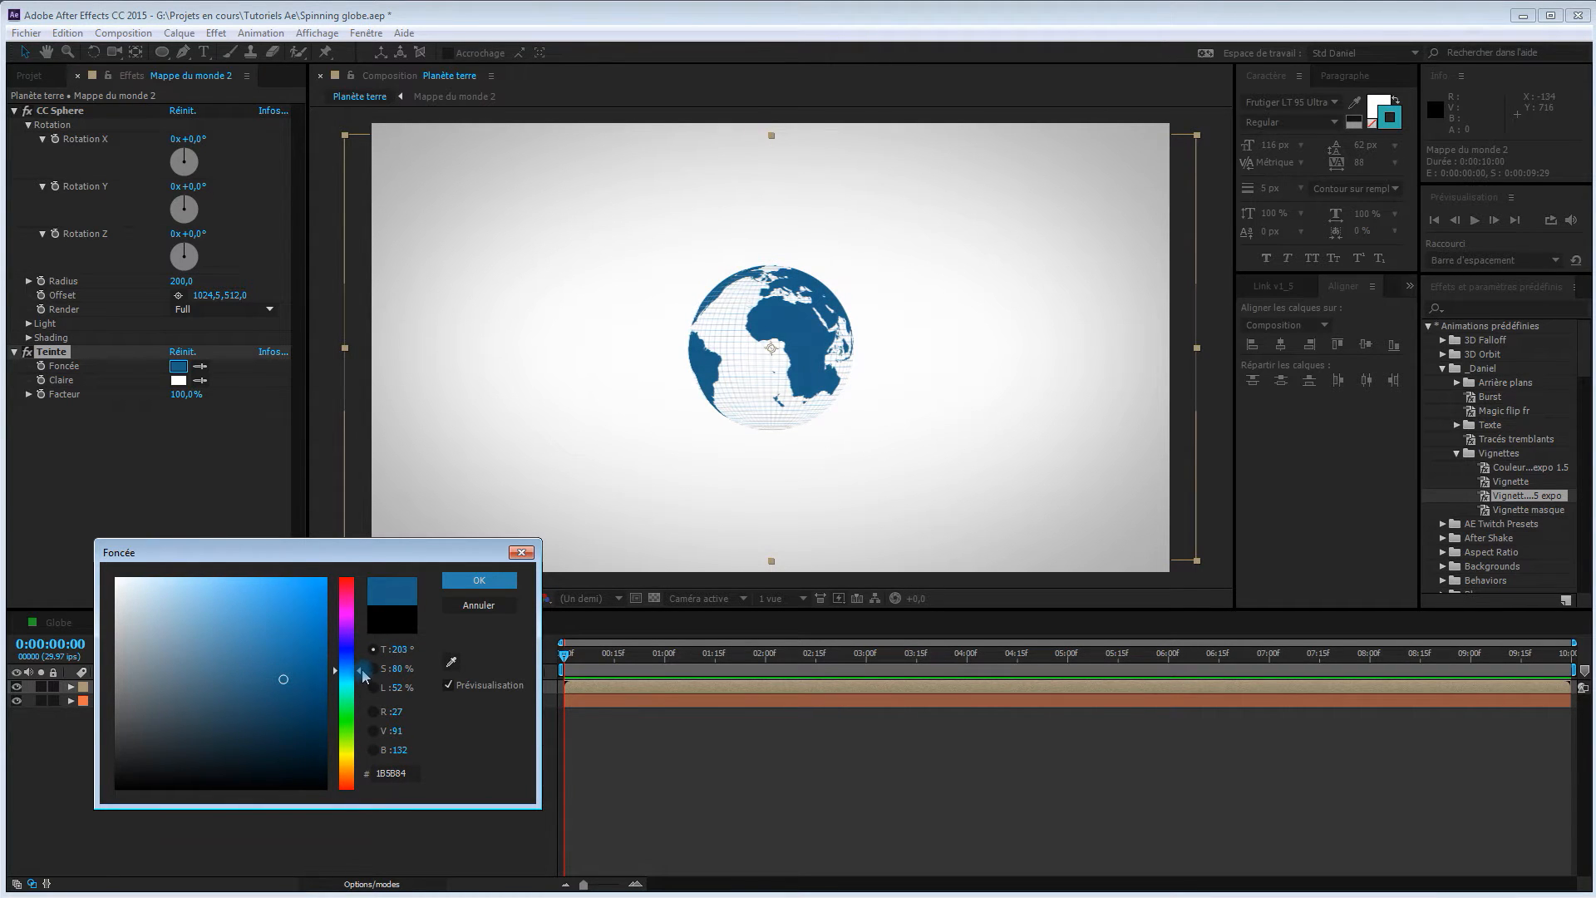
{"action": "left_click", "coordinate": [487, 584]}
{"action": "left_click", "coordinate": [487, 584]}
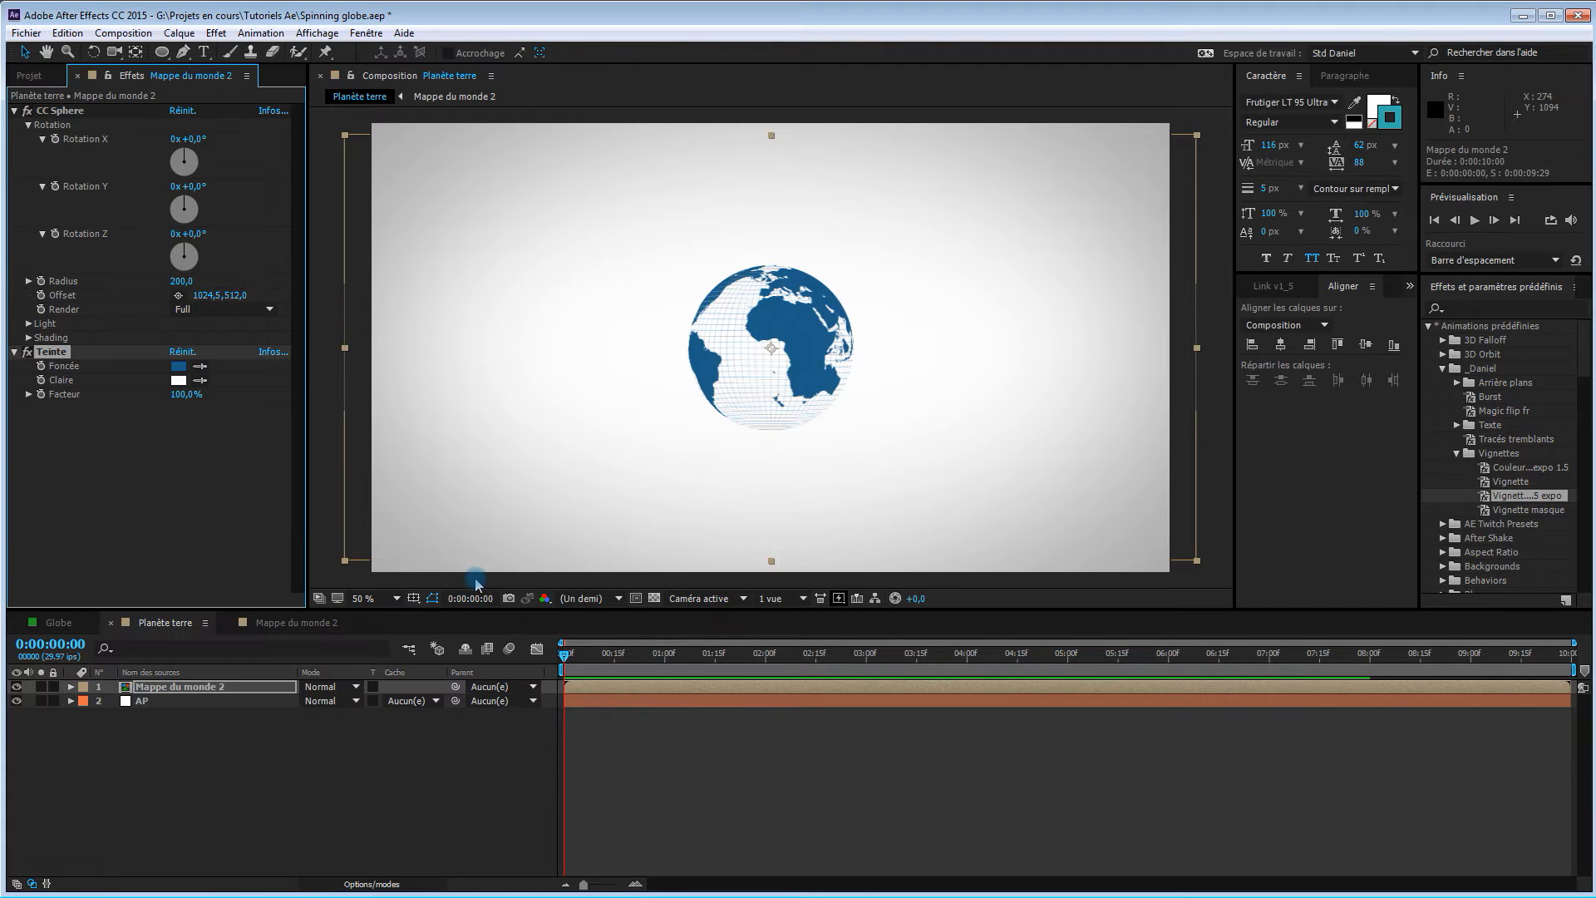
Duplicate the Mappe du monde 2 layer and rename the upper copy to Mappe du monde Devant.
{"action": "left_click", "coordinate": [14, 112]}
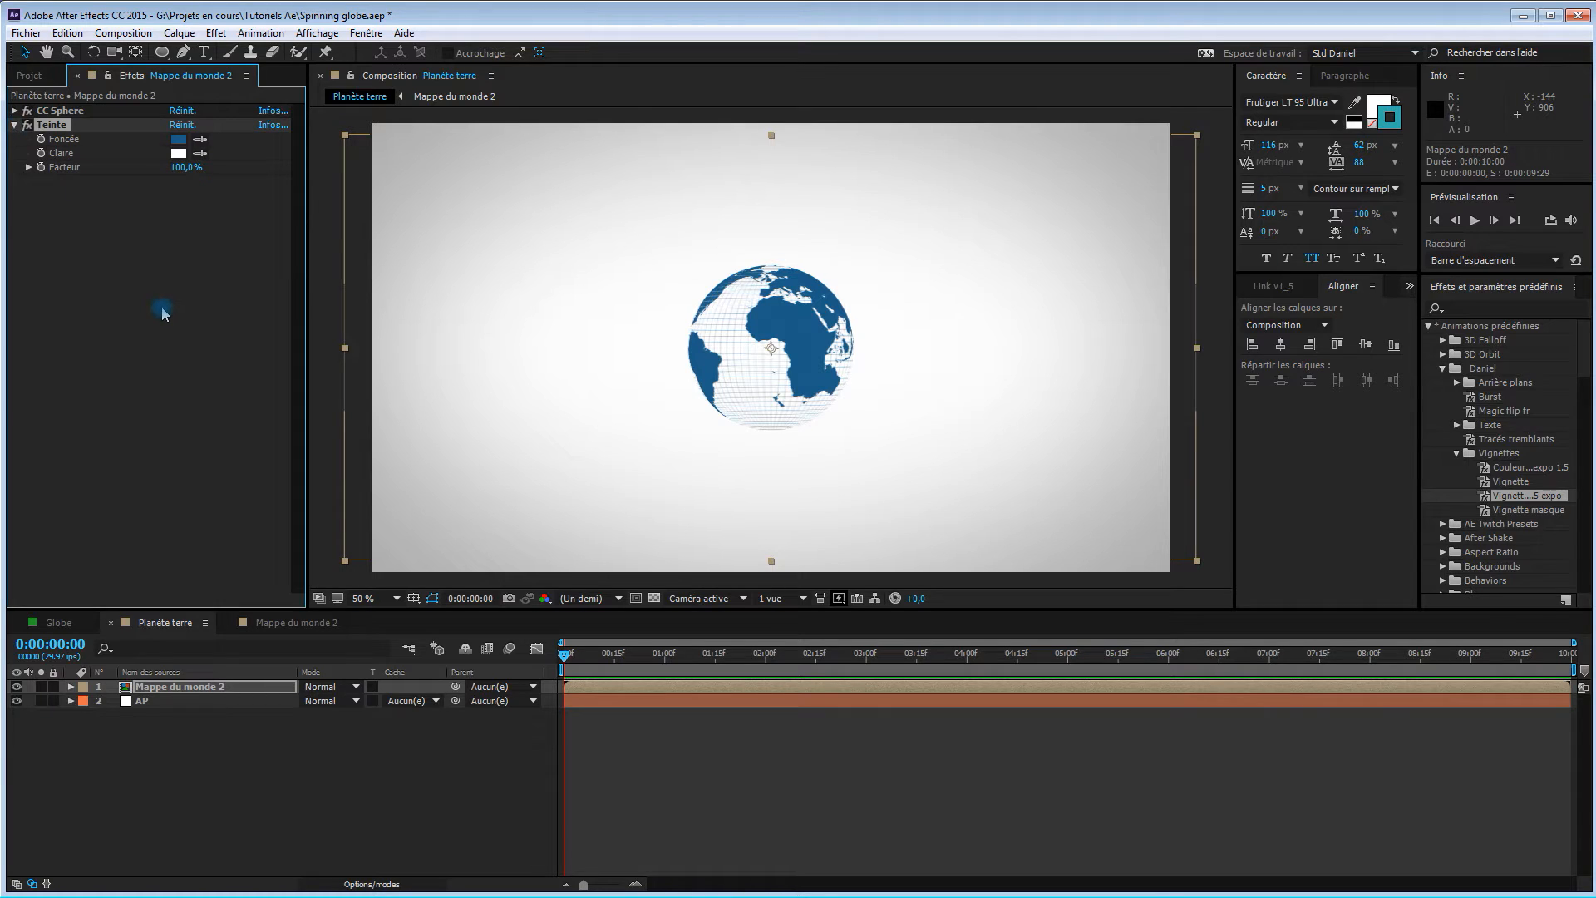
{"action": "left_click", "coordinate": [218, 692]}
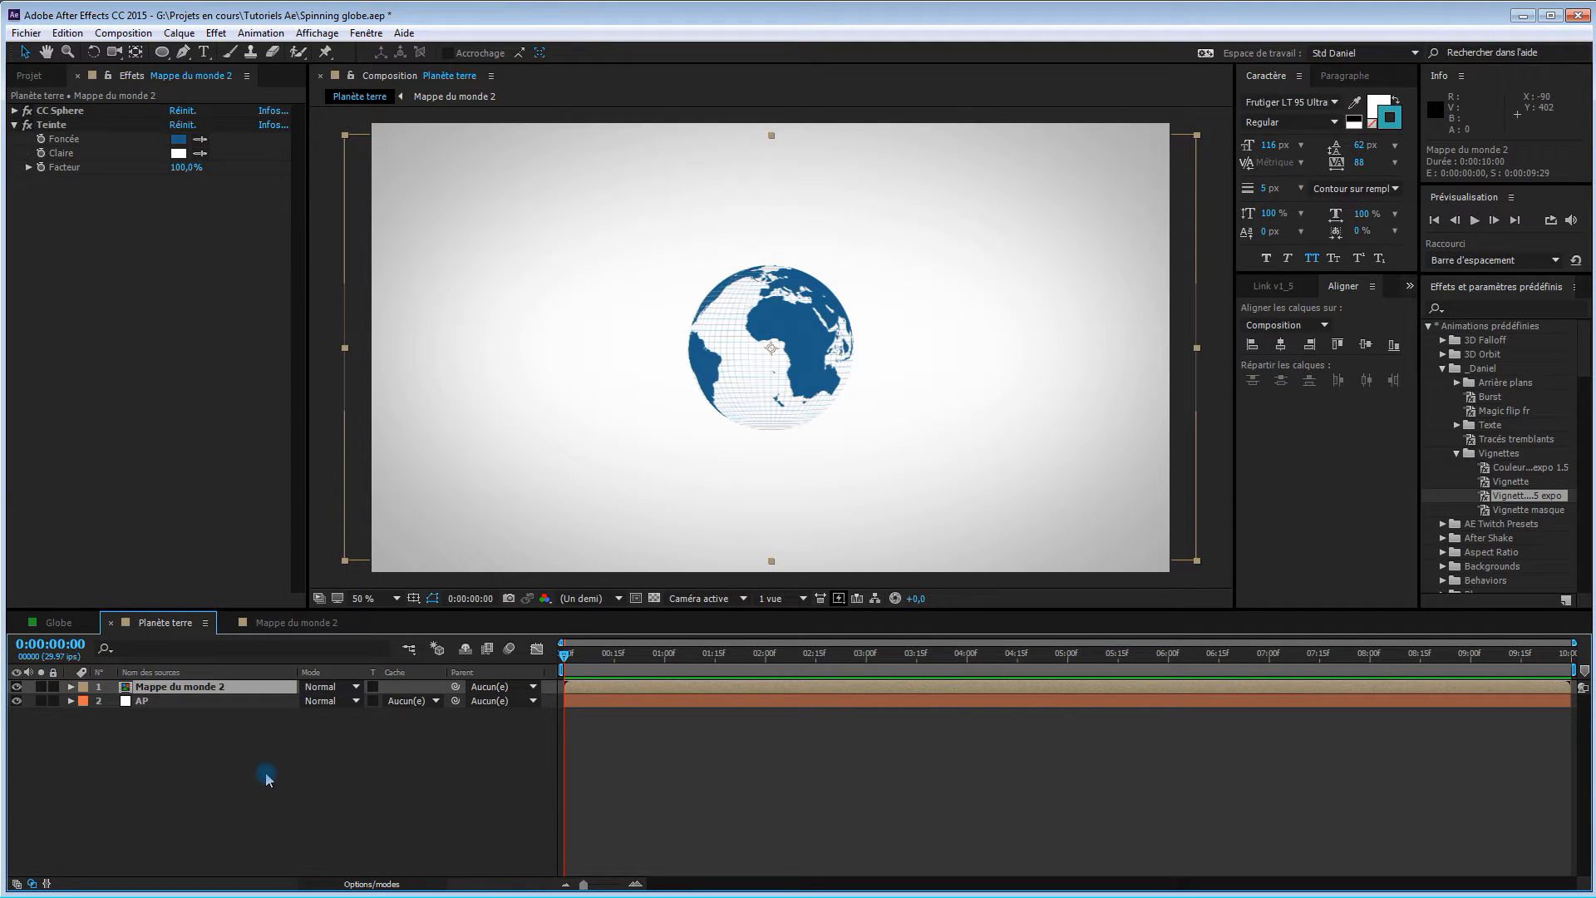
{"action": "left_click", "coordinate": [14, 111]}
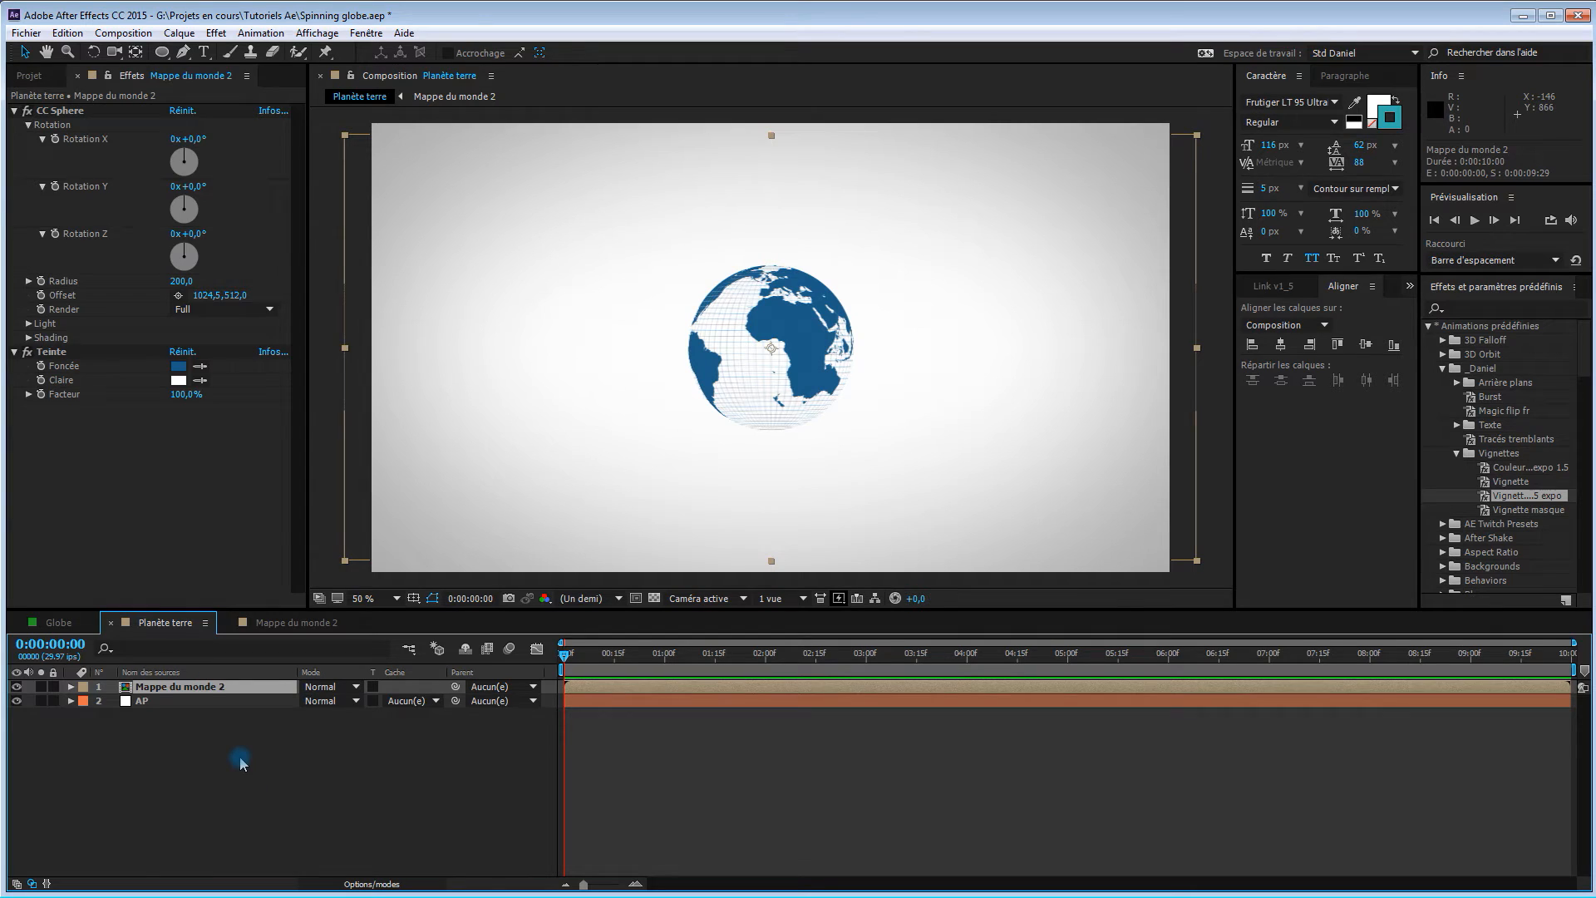
{"action": "key", "text": "ctrl+d"}
{"action": "left_click", "coordinate": [236, 691]}
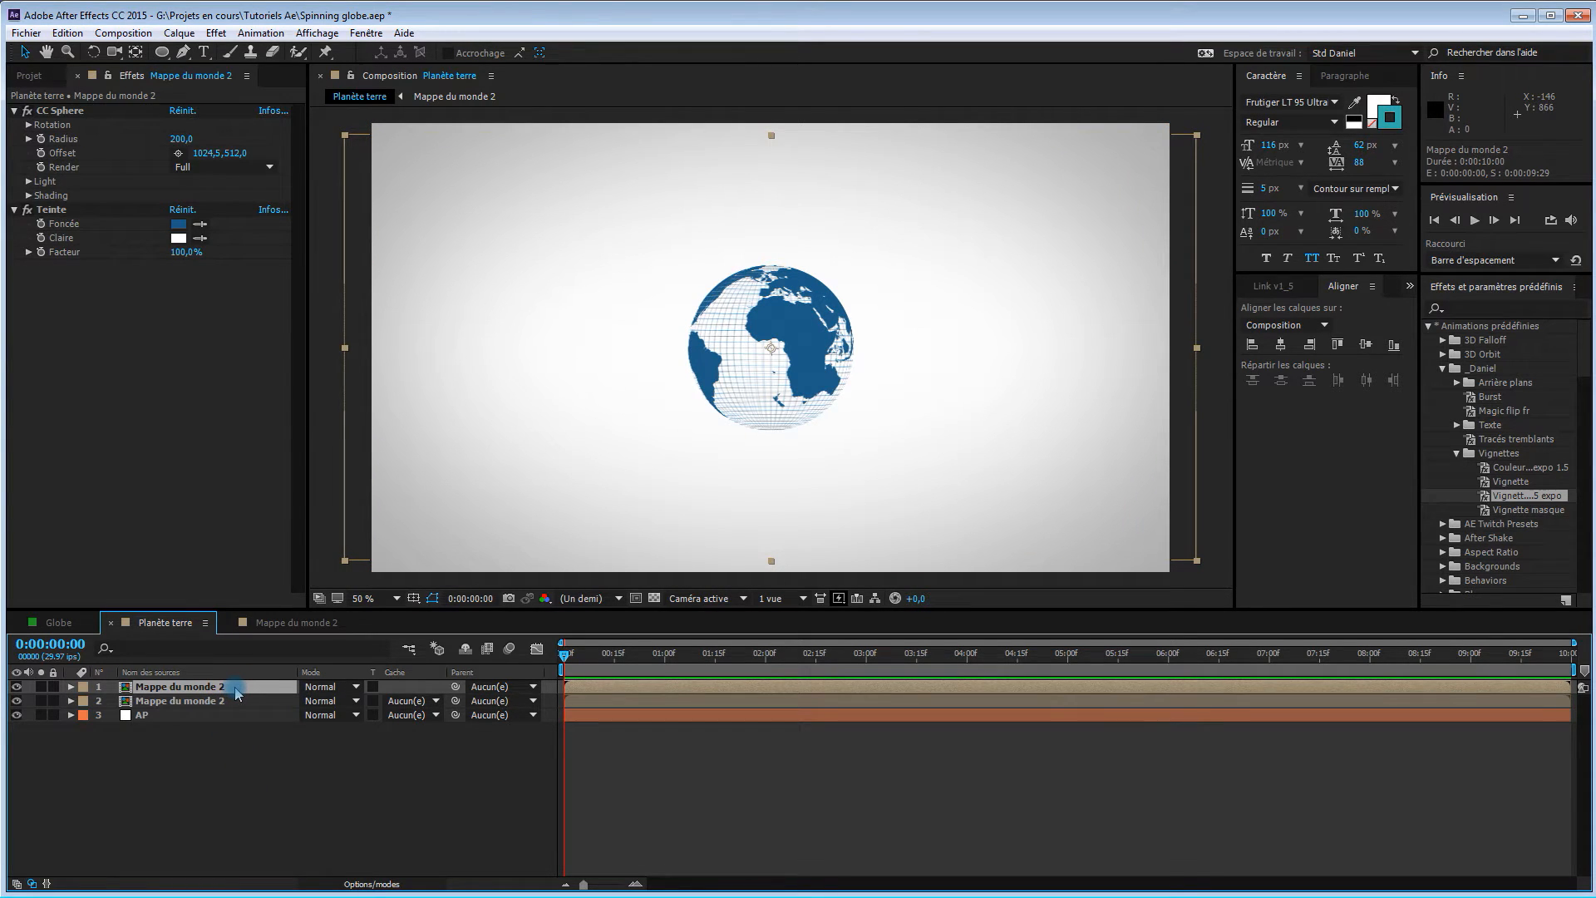
{"action": "key", "text": "Return"}
{"action": "key", "text": "Right"}
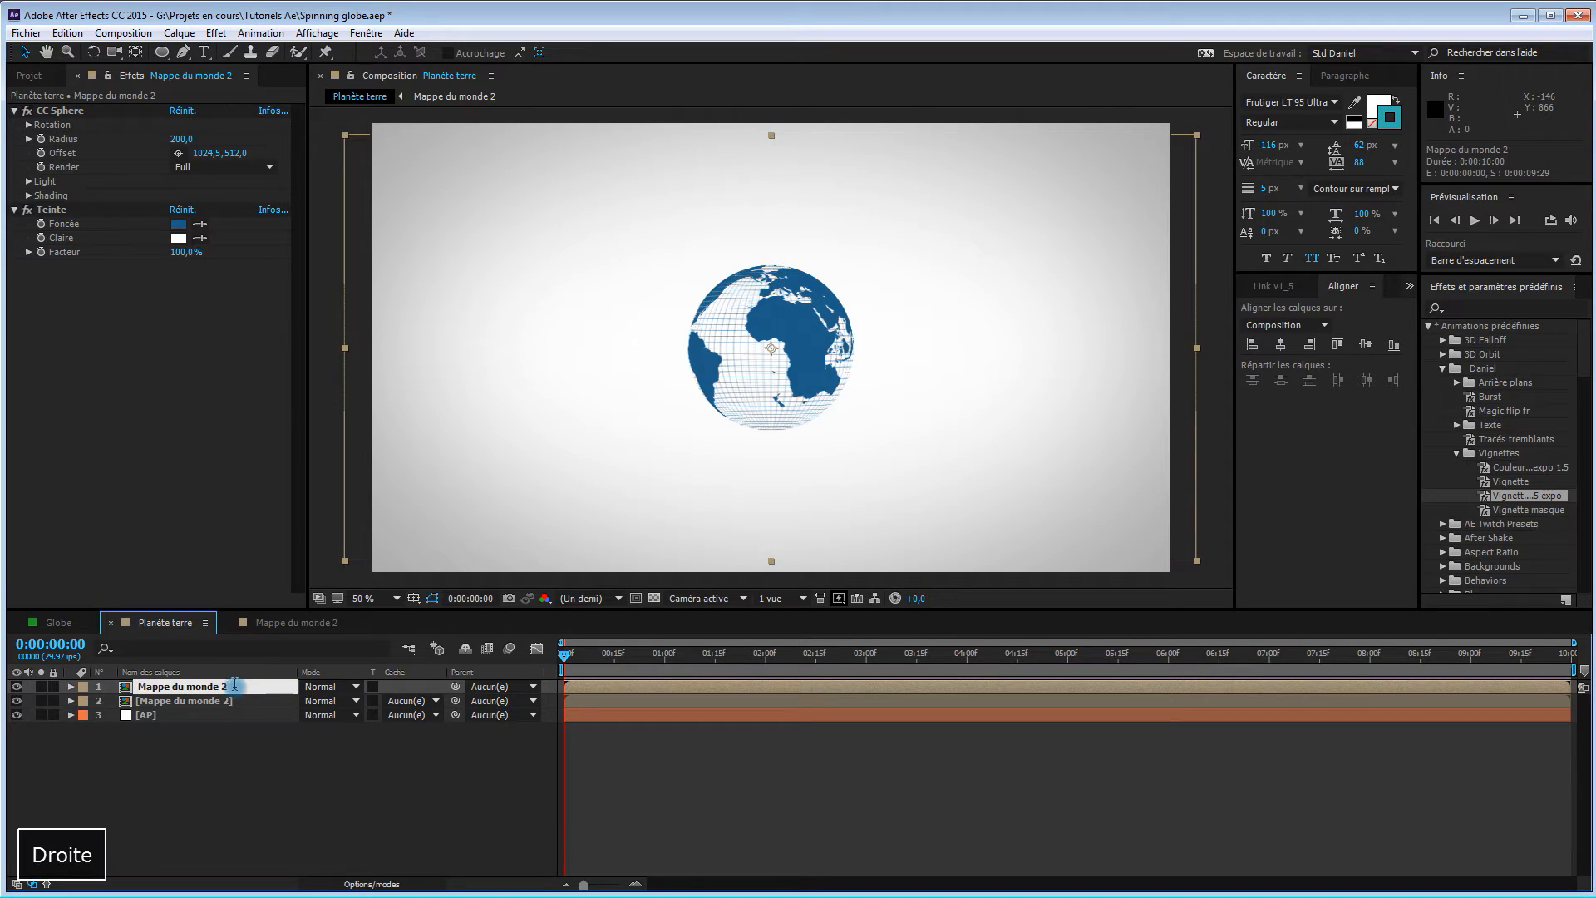
{"action": "key", "text": "BackSpace"}
{"action": "type", "text": "Devant"}
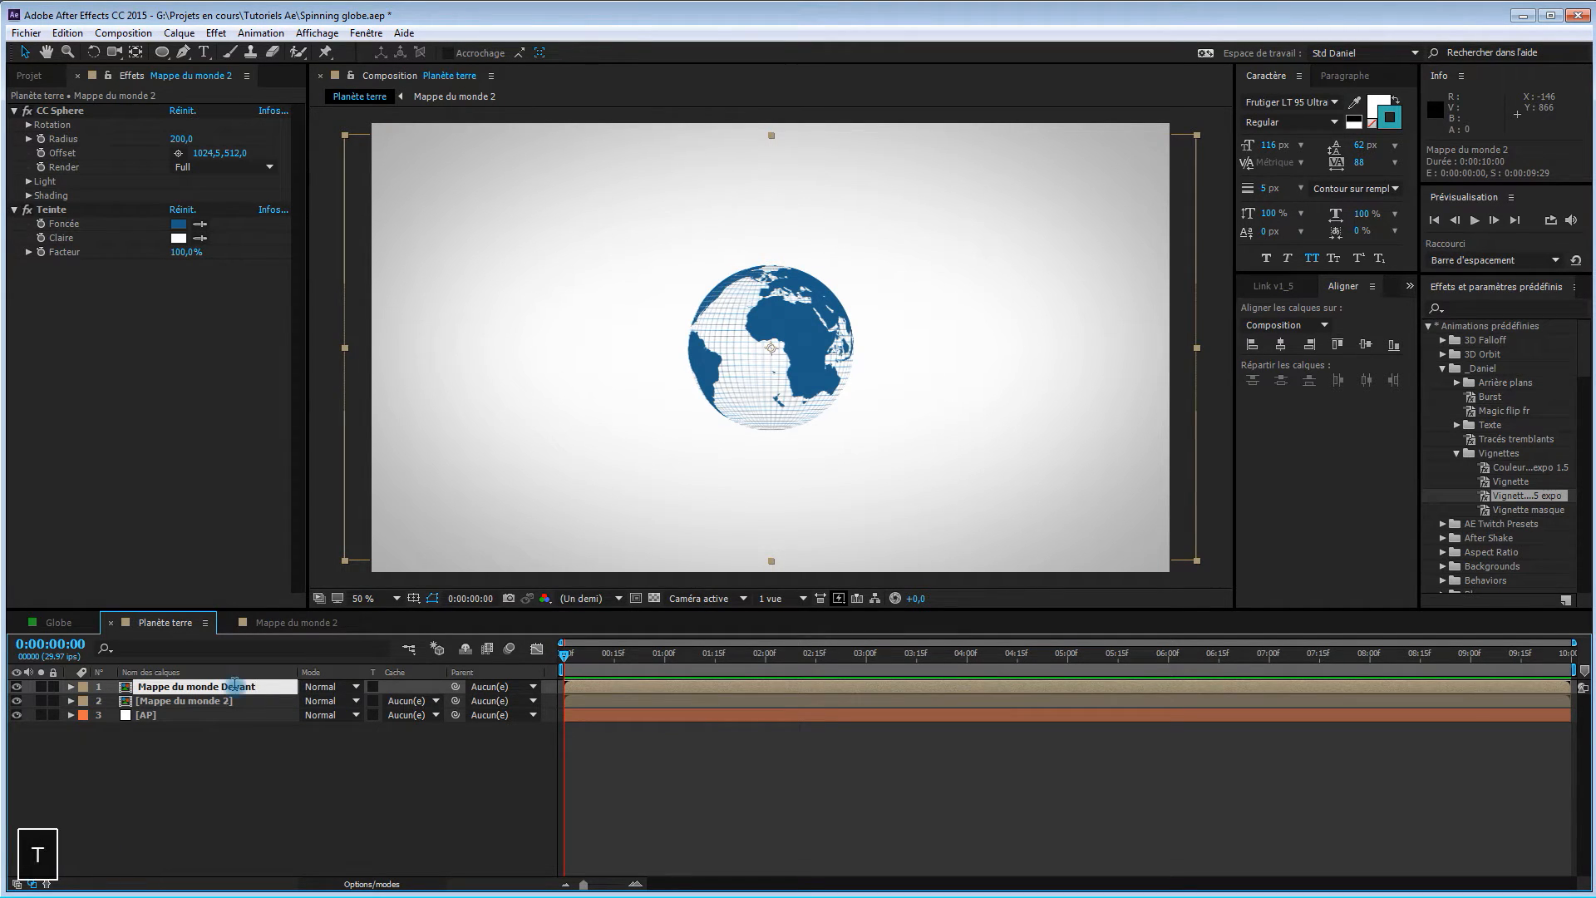
Rename the lower map layer to Mappe du monde derrière.
{"action": "left_click", "coordinate": [205, 705]}
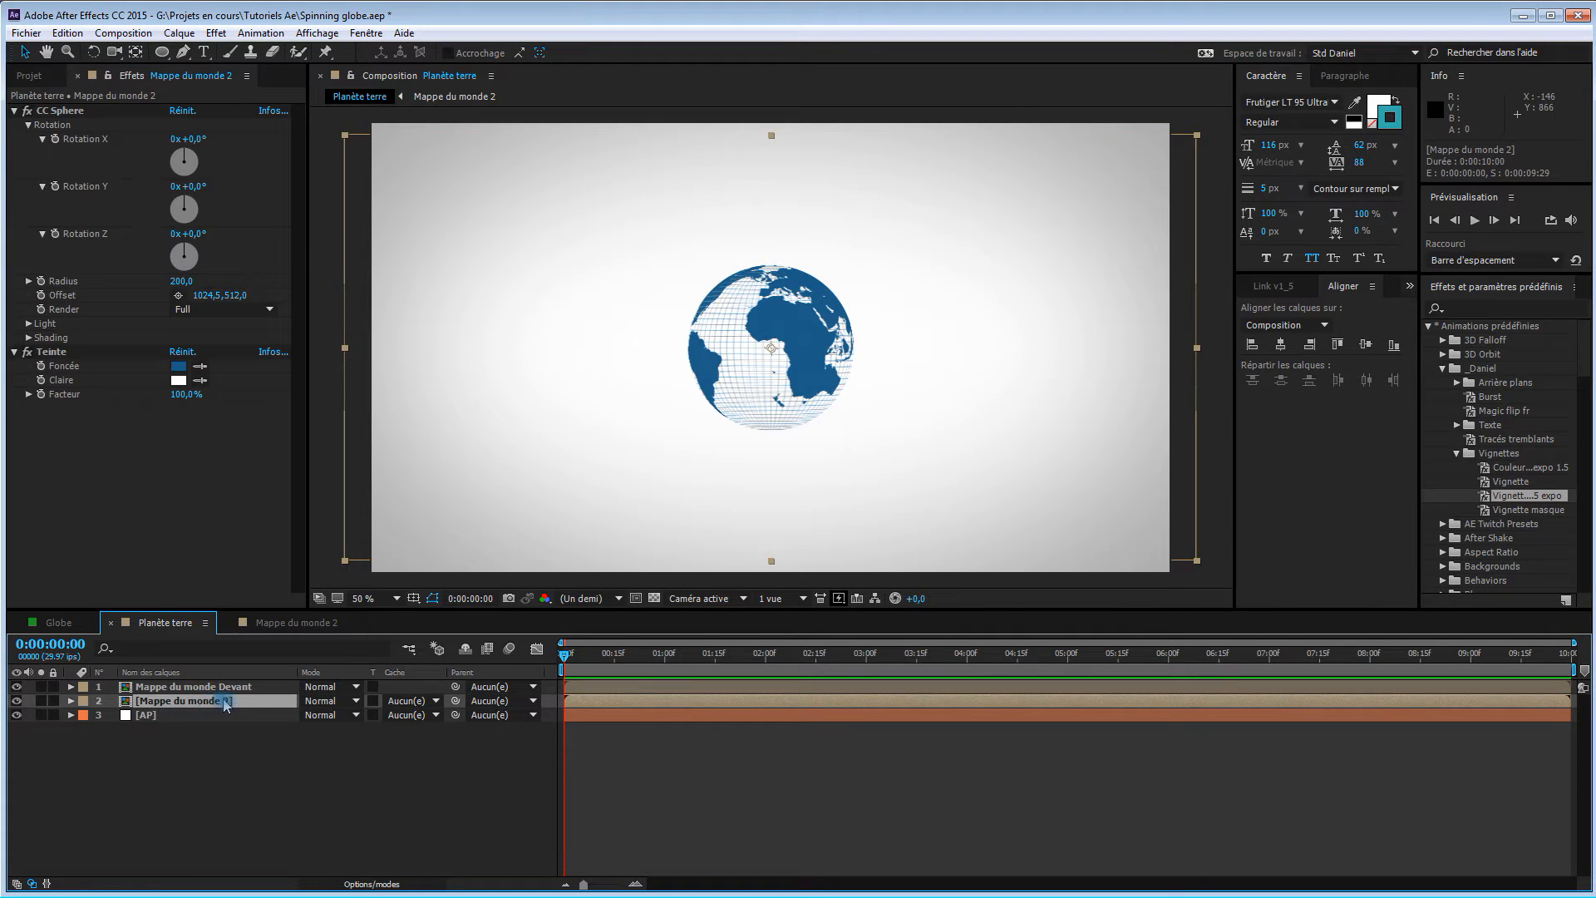
{"action": "key", "text": "Return"}
{"action": "left_click", "coordinate": [242, 700]}
{"action": "key", "text": "BackSpace"}
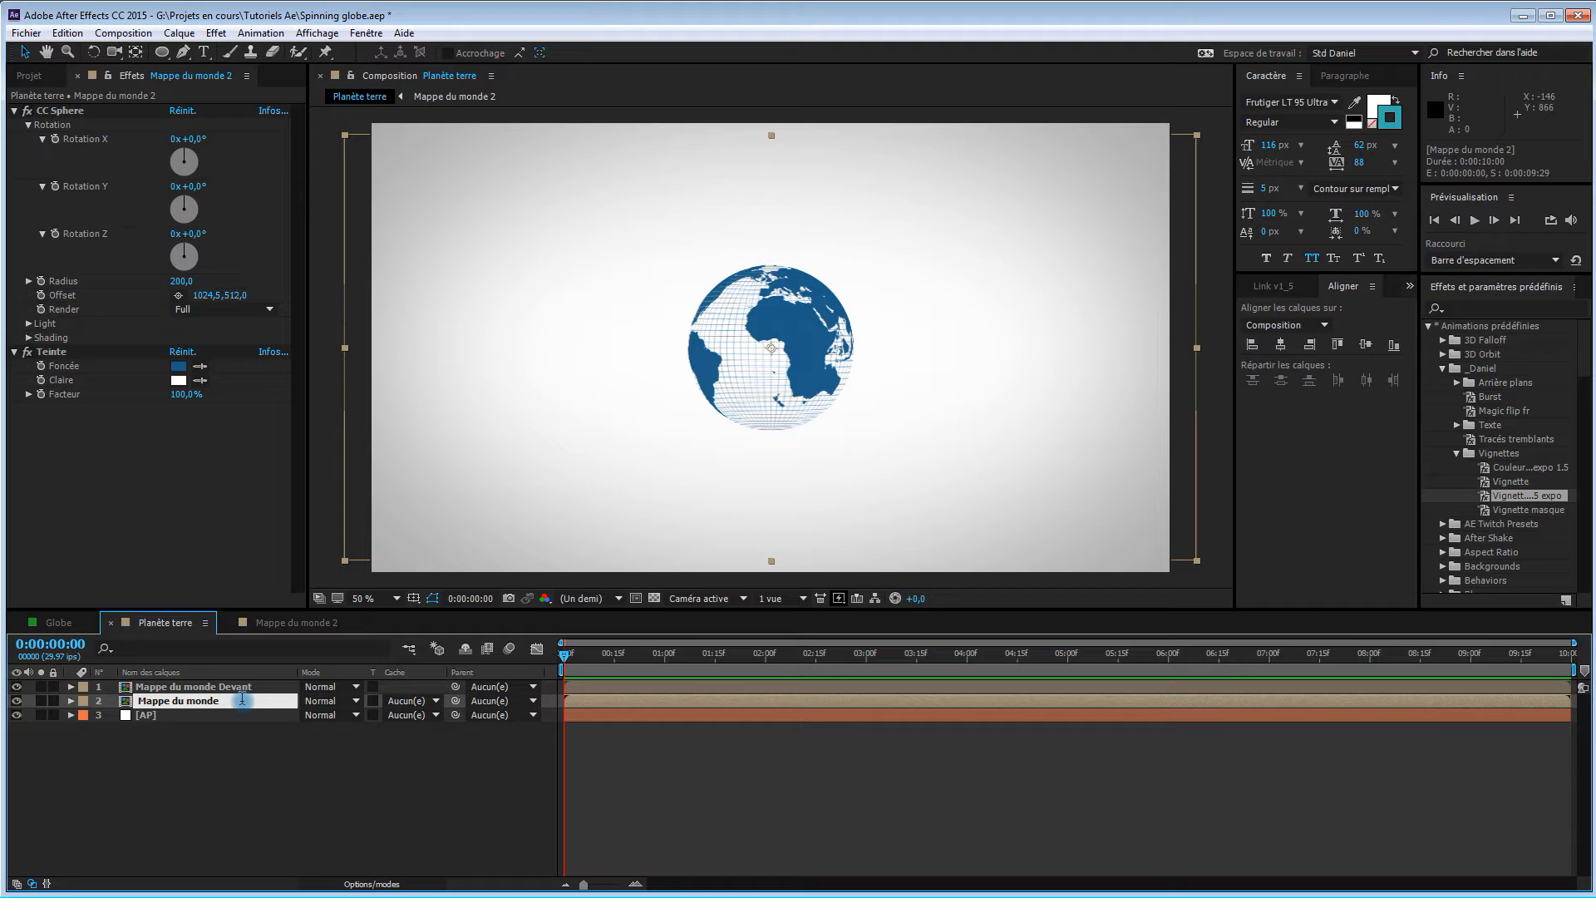
{"action": "type", "text": "derrière"}
{"action": "key", "text": "Return"}
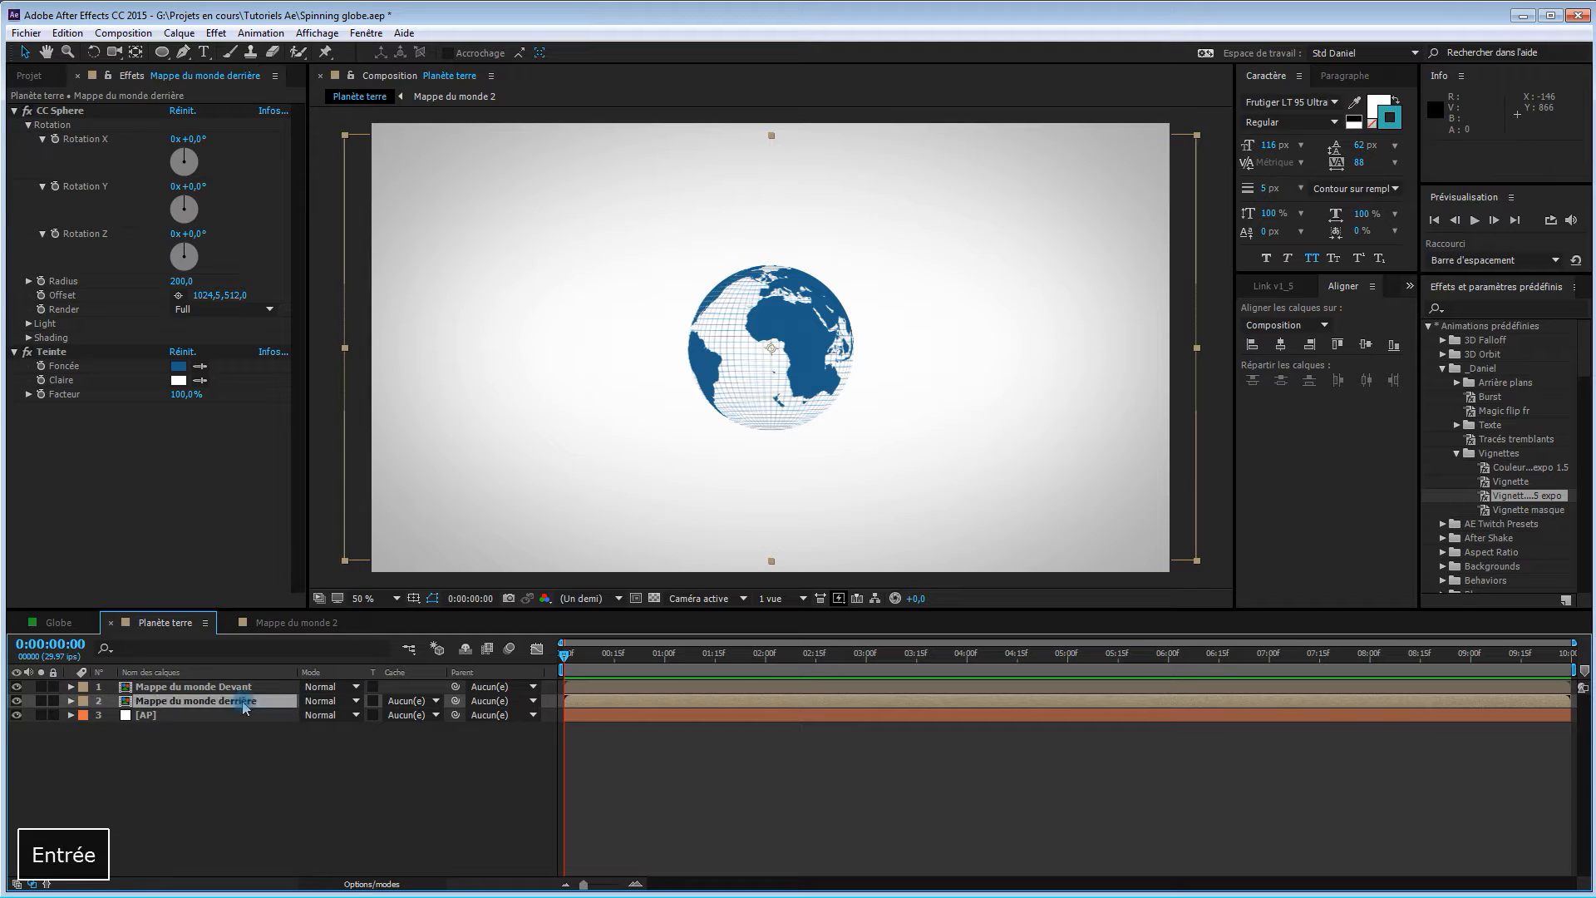
Set CC Sphere's Render to Inside on the Mappe du monde derrière layer and to Outside on the Mappe du monde Devant layer.
{"action": "left_click", "coordinate": [154, 470]}
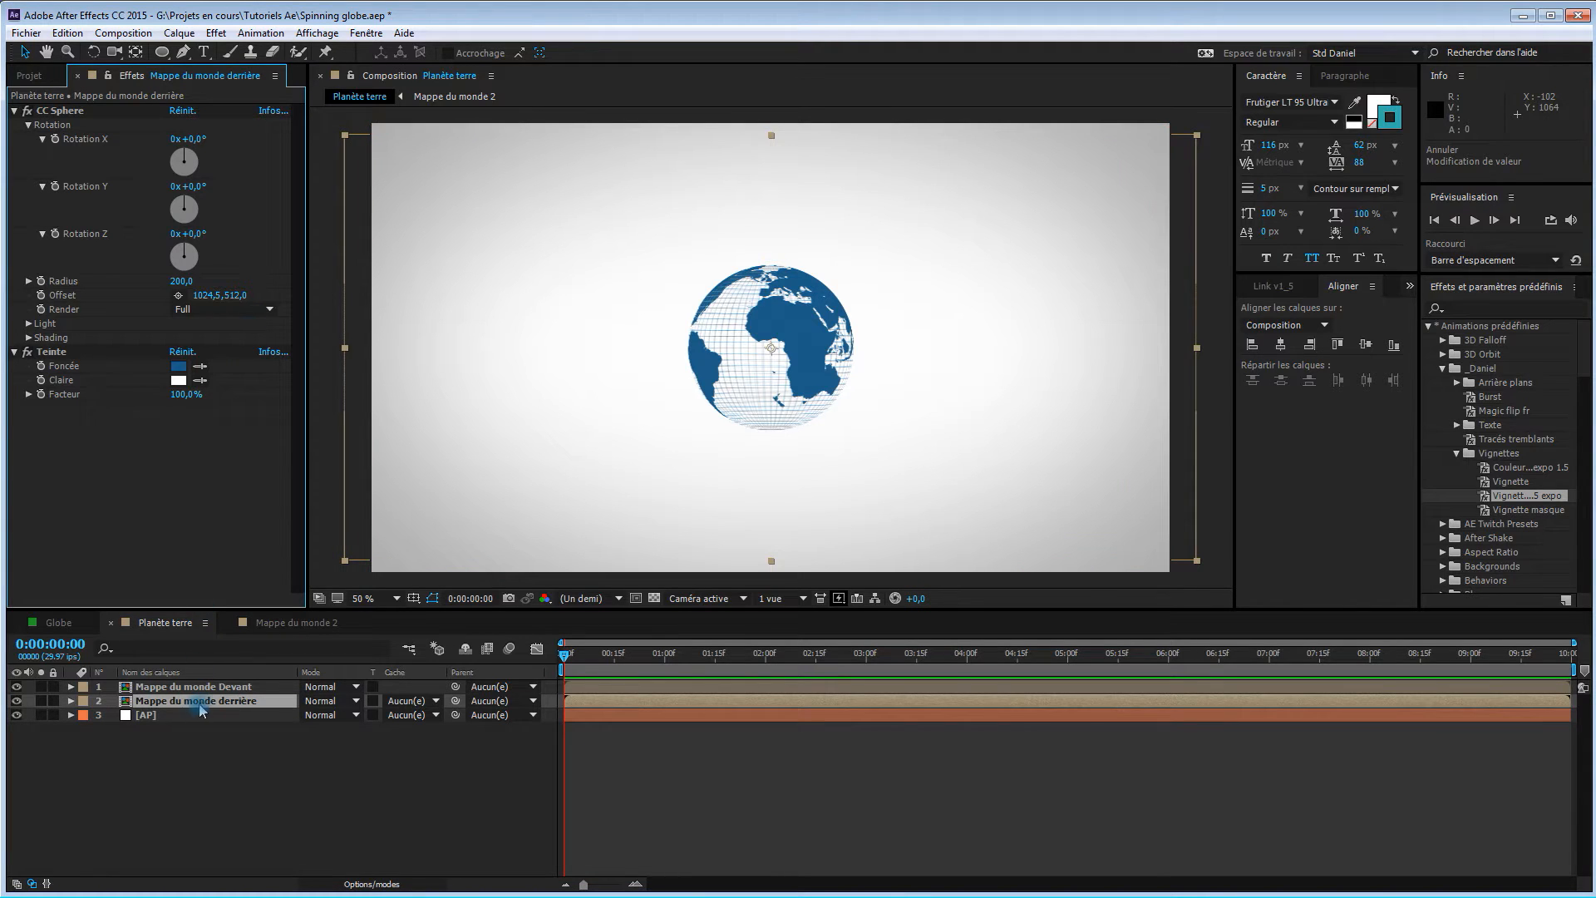
{"action": "left_click", "coordinate": [231, 314]}
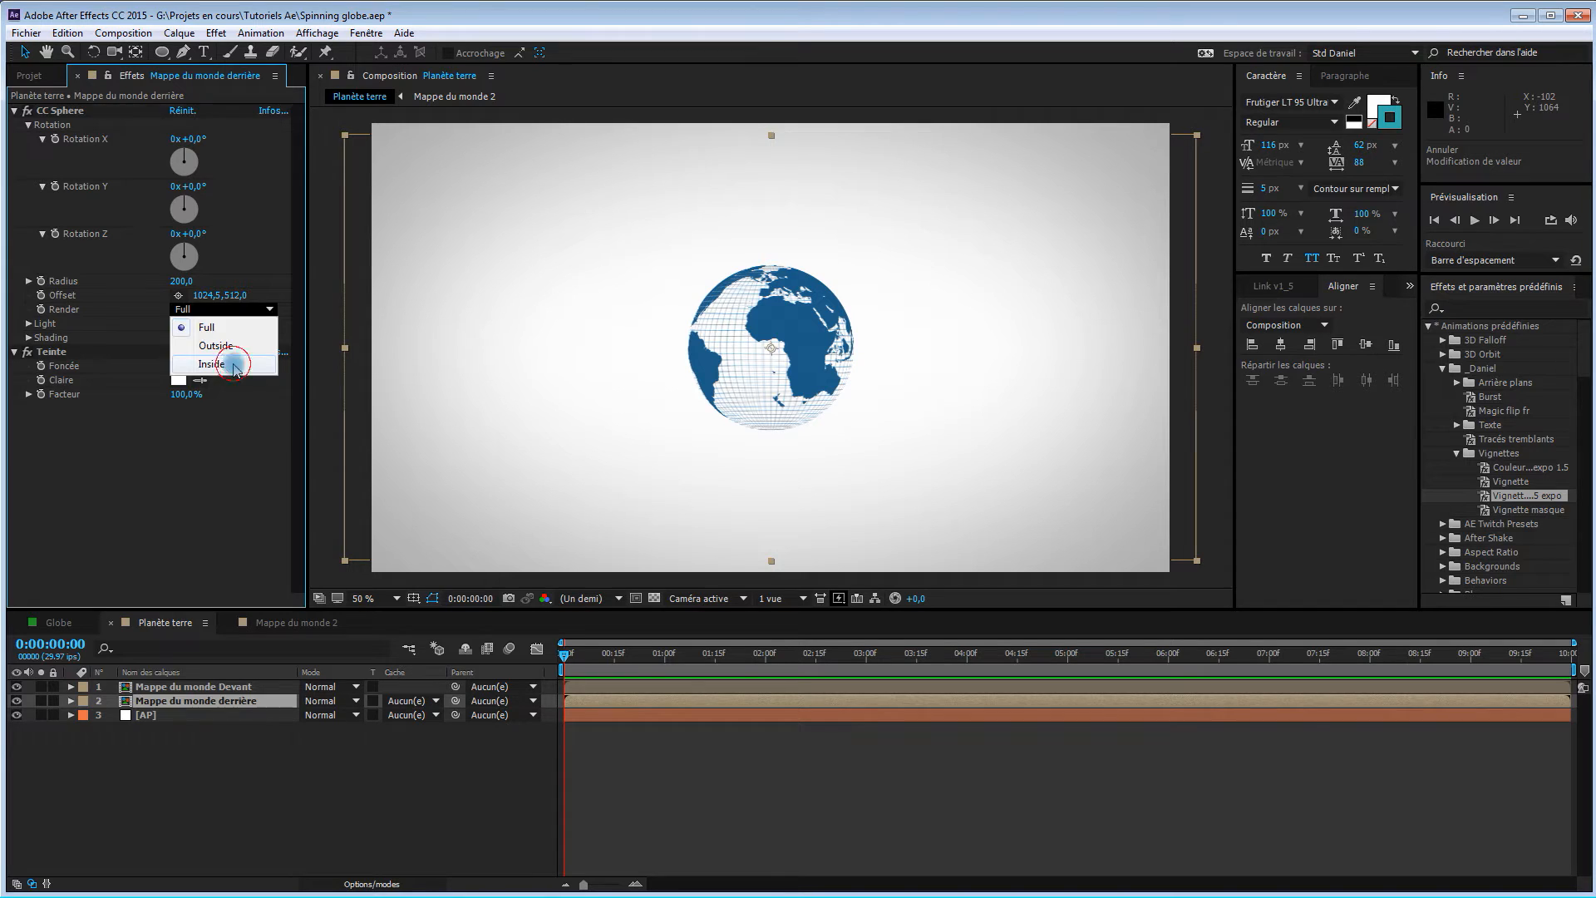
{"action": "left_click", "coordinate": [235, 368]}
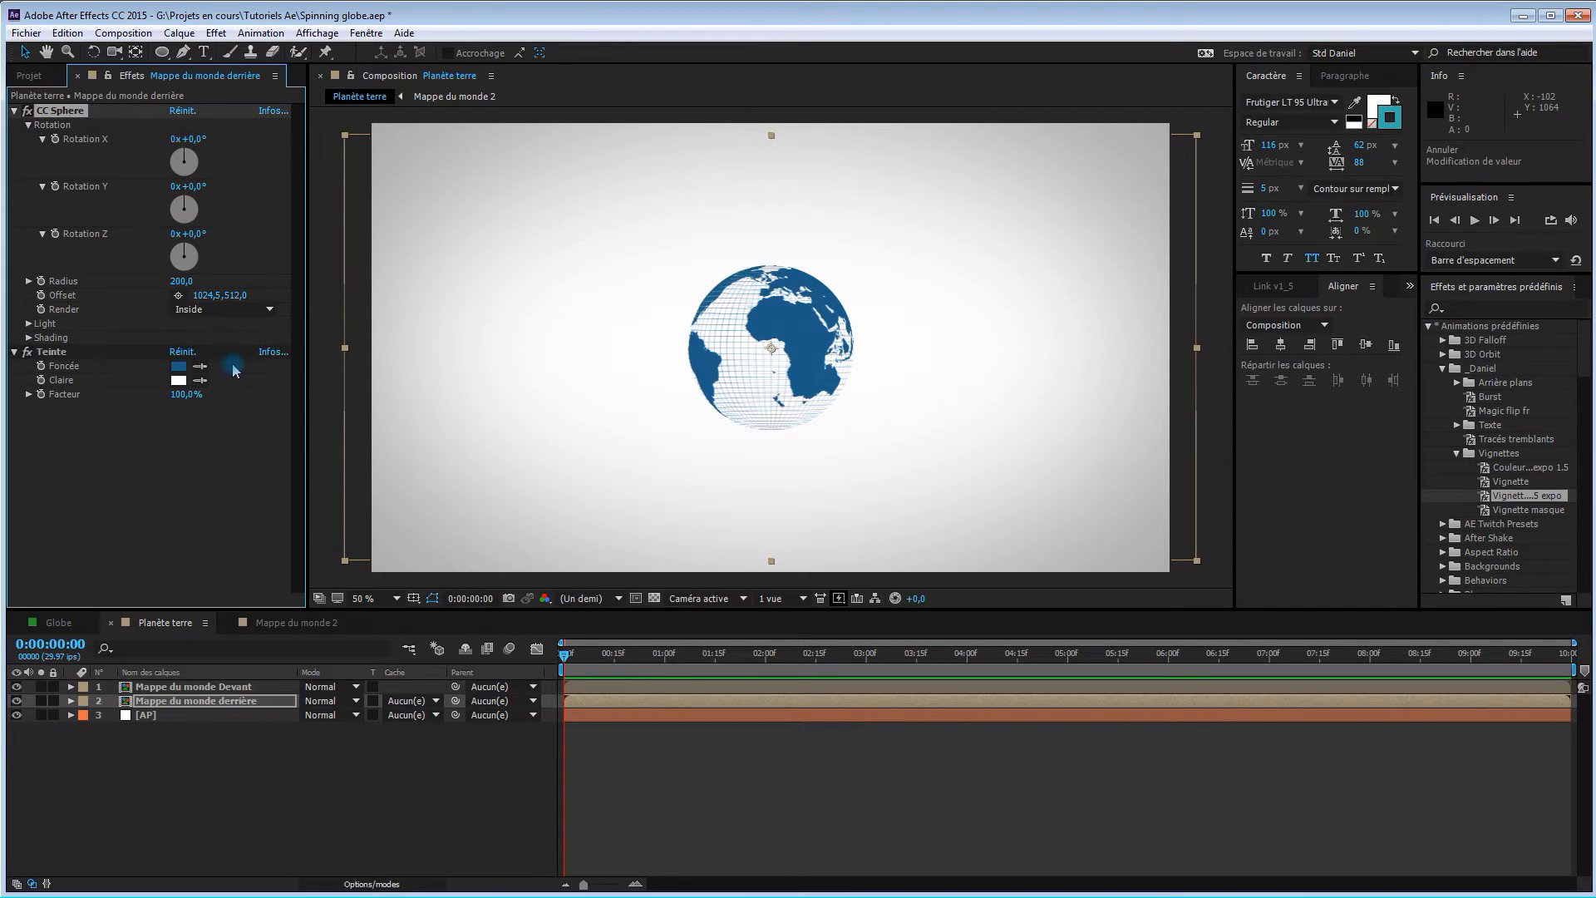
{"action": "left_click", "coordinate": [189, 687]}
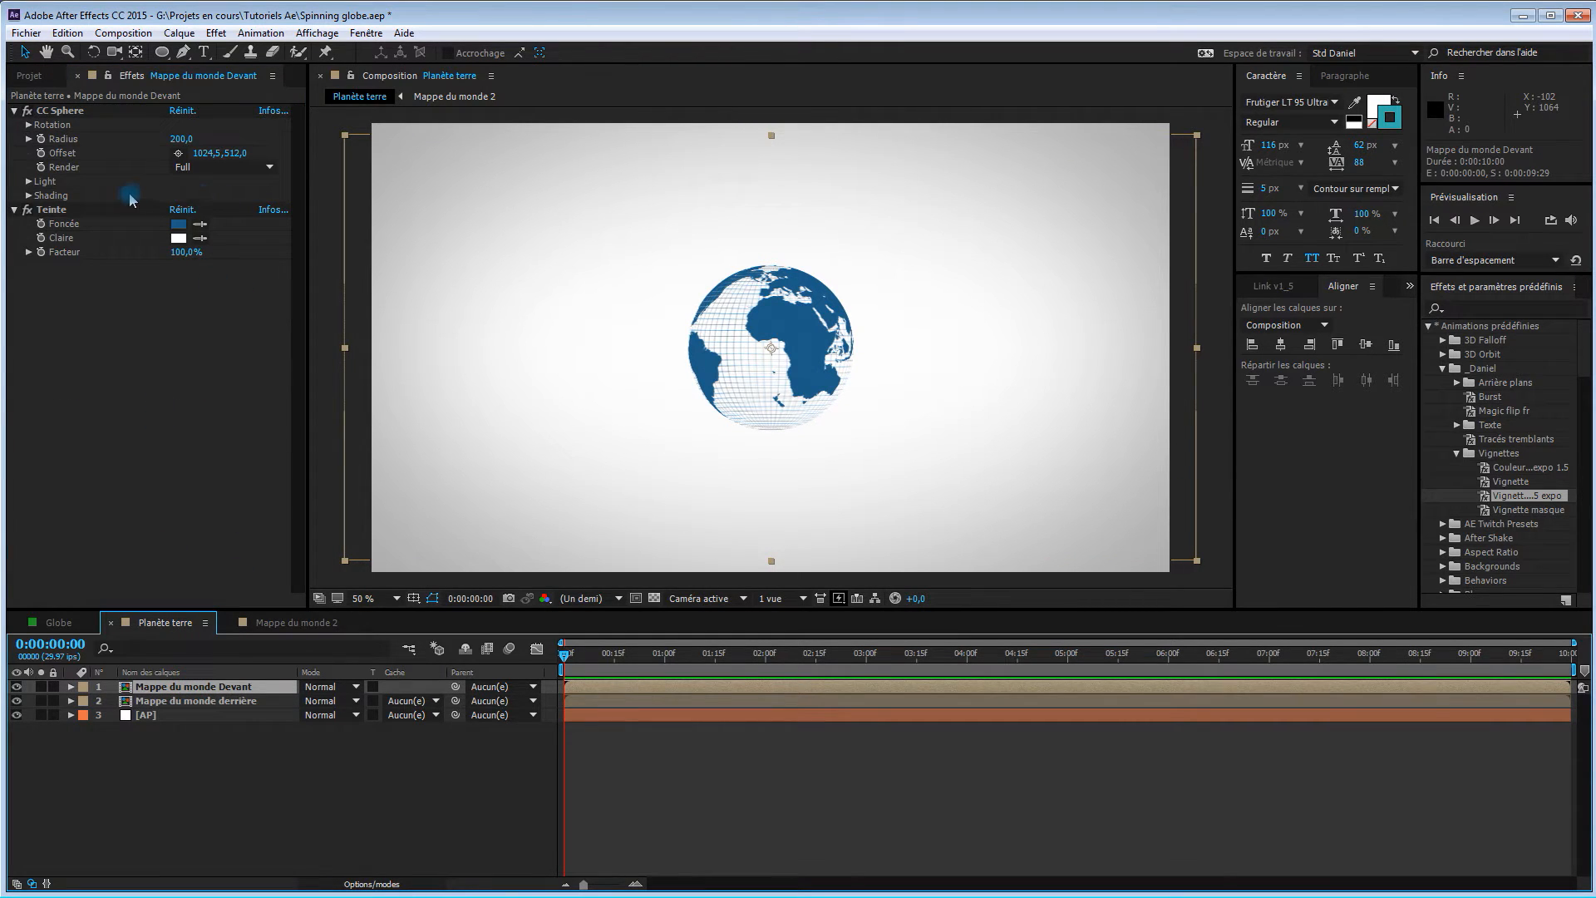
{"action": "left_click", "coordinate": [214, 171]}
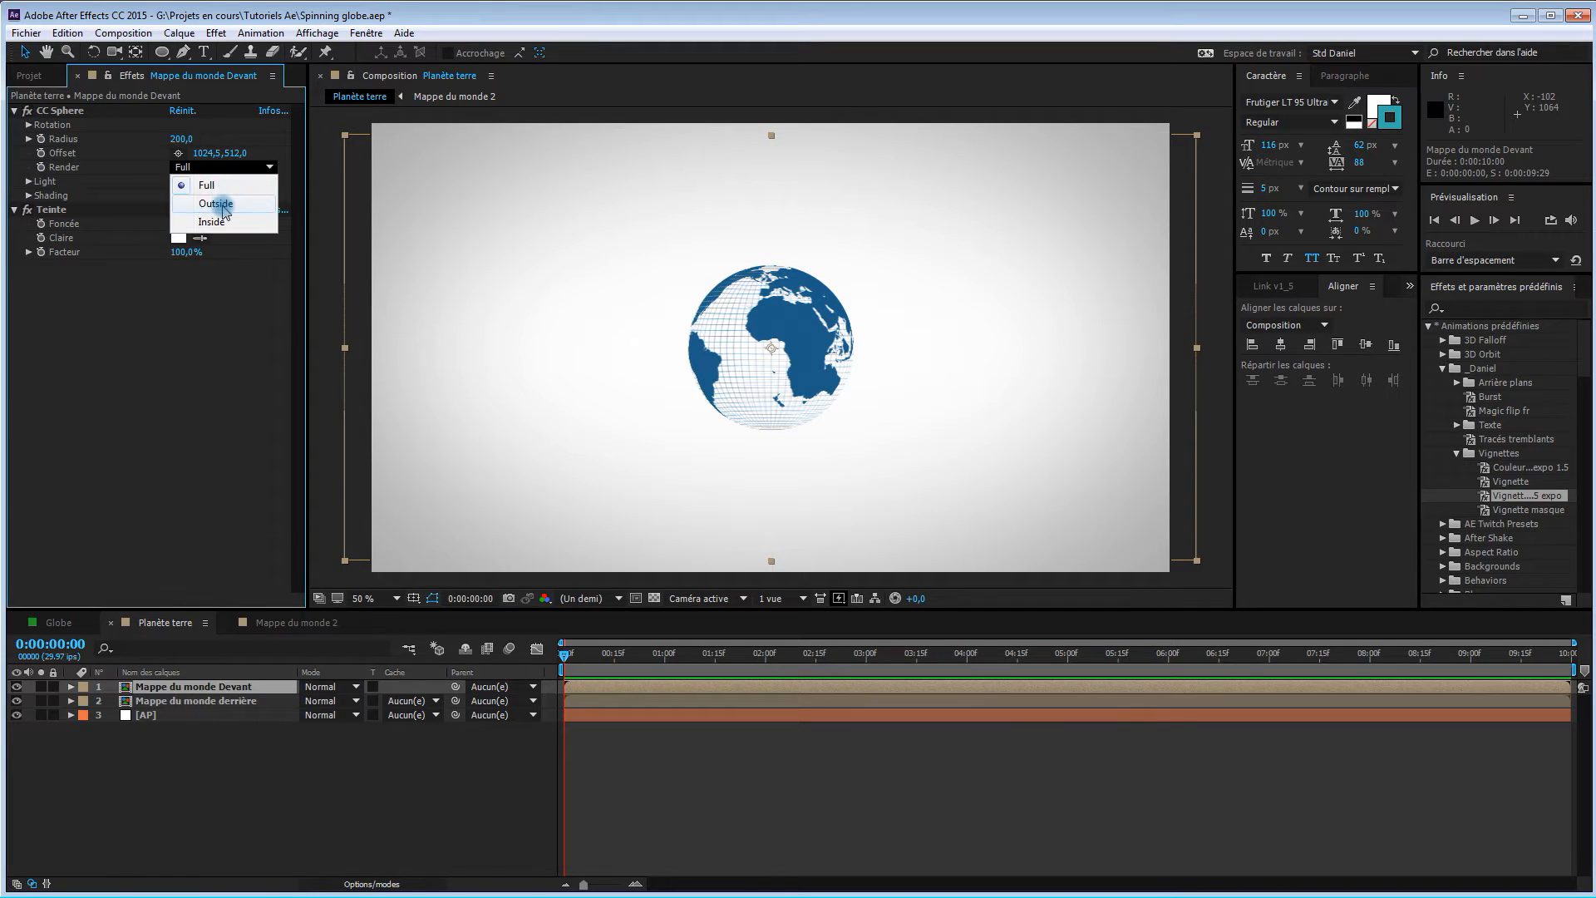
{"action": "left_click", "coordinate": [224, 210]}
Brighten the Teinte effect's Foncée colour on the Mappe du monde derrière layer to blue 2B92D4, with a lightness of 83%.
{"action": "left_click", "coordinate": [187, 700]}
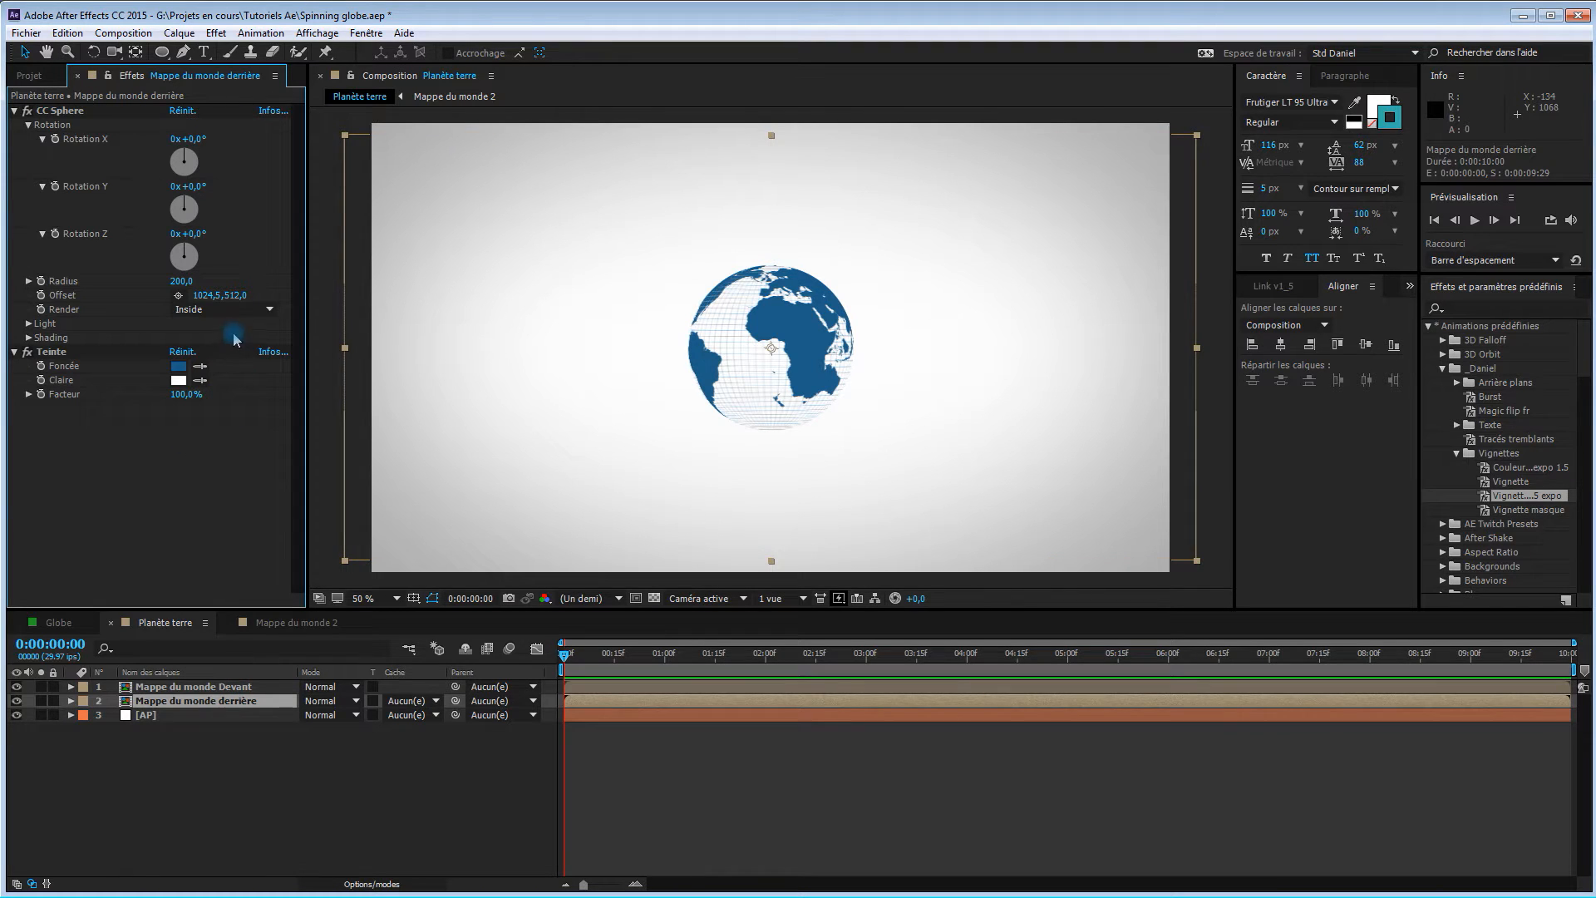
{"action": "left_click", "coordinate": [242, 686]}
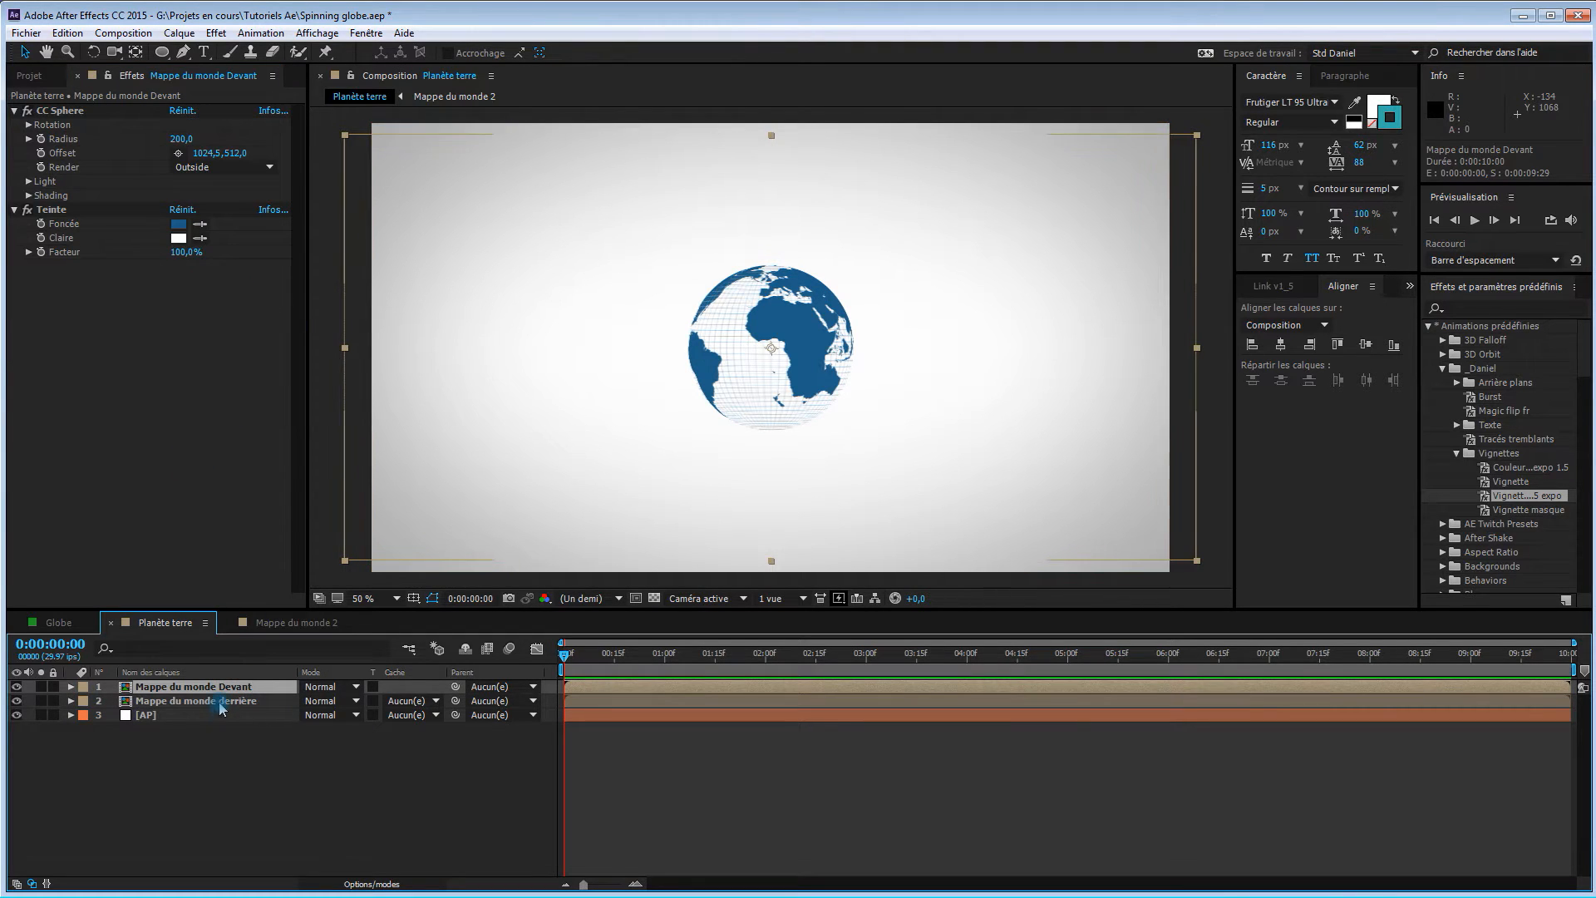
{"action": "left_click", "coordinate": [217, 701]}
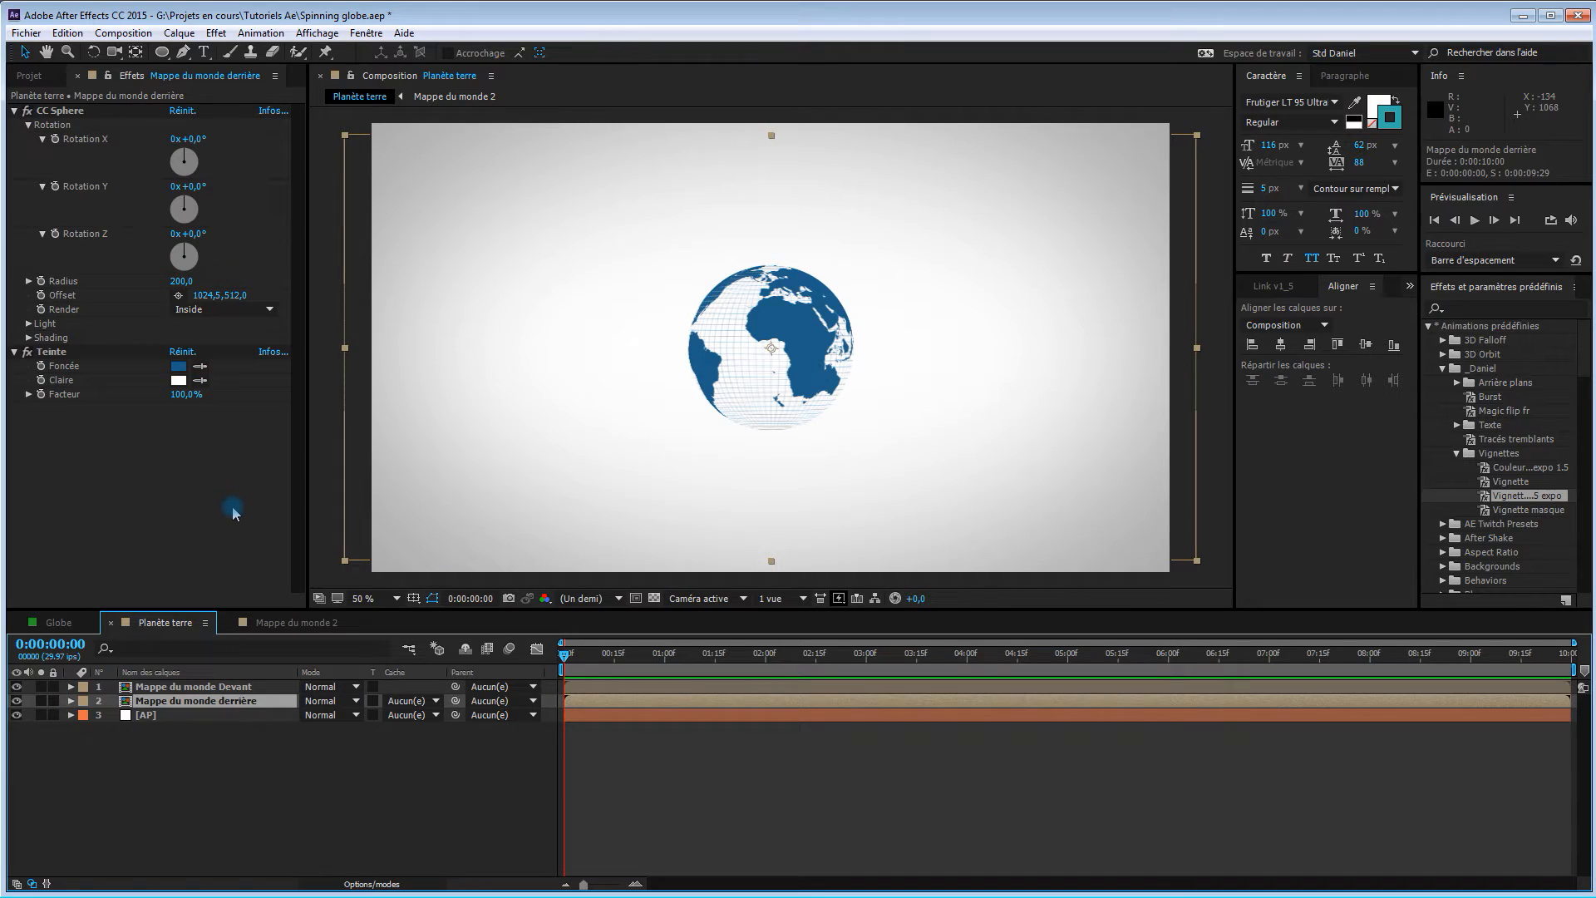
{"action": "left_click", "coordinate": [181, 369]}
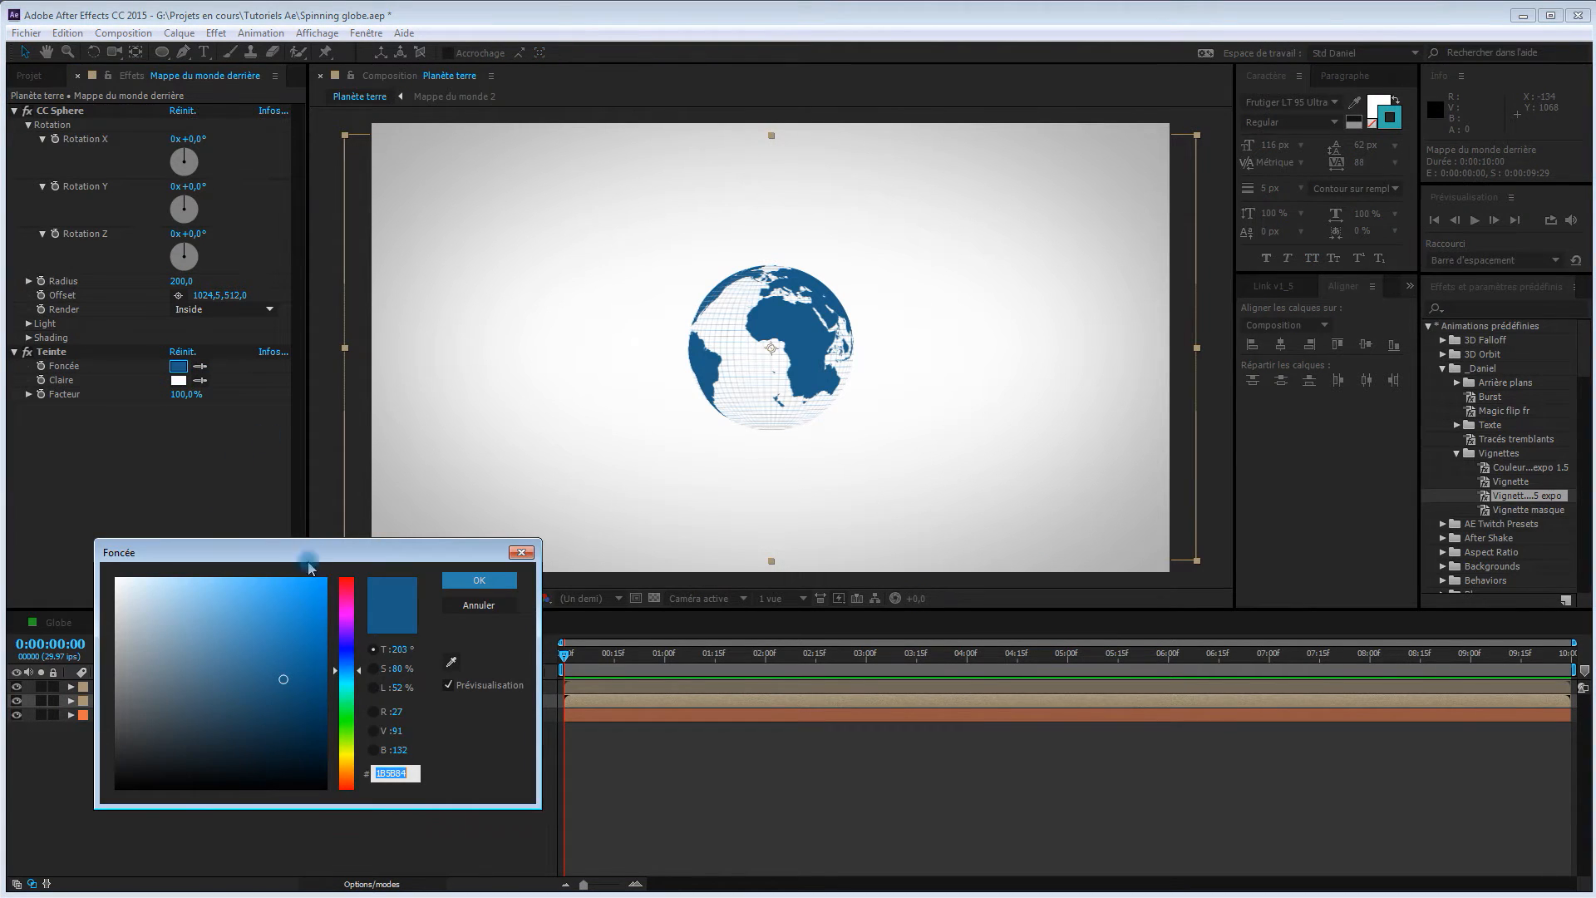
{"action": "left_click_drag", "start_coordinate": [402, 695], "coordinate": [424, 690]}
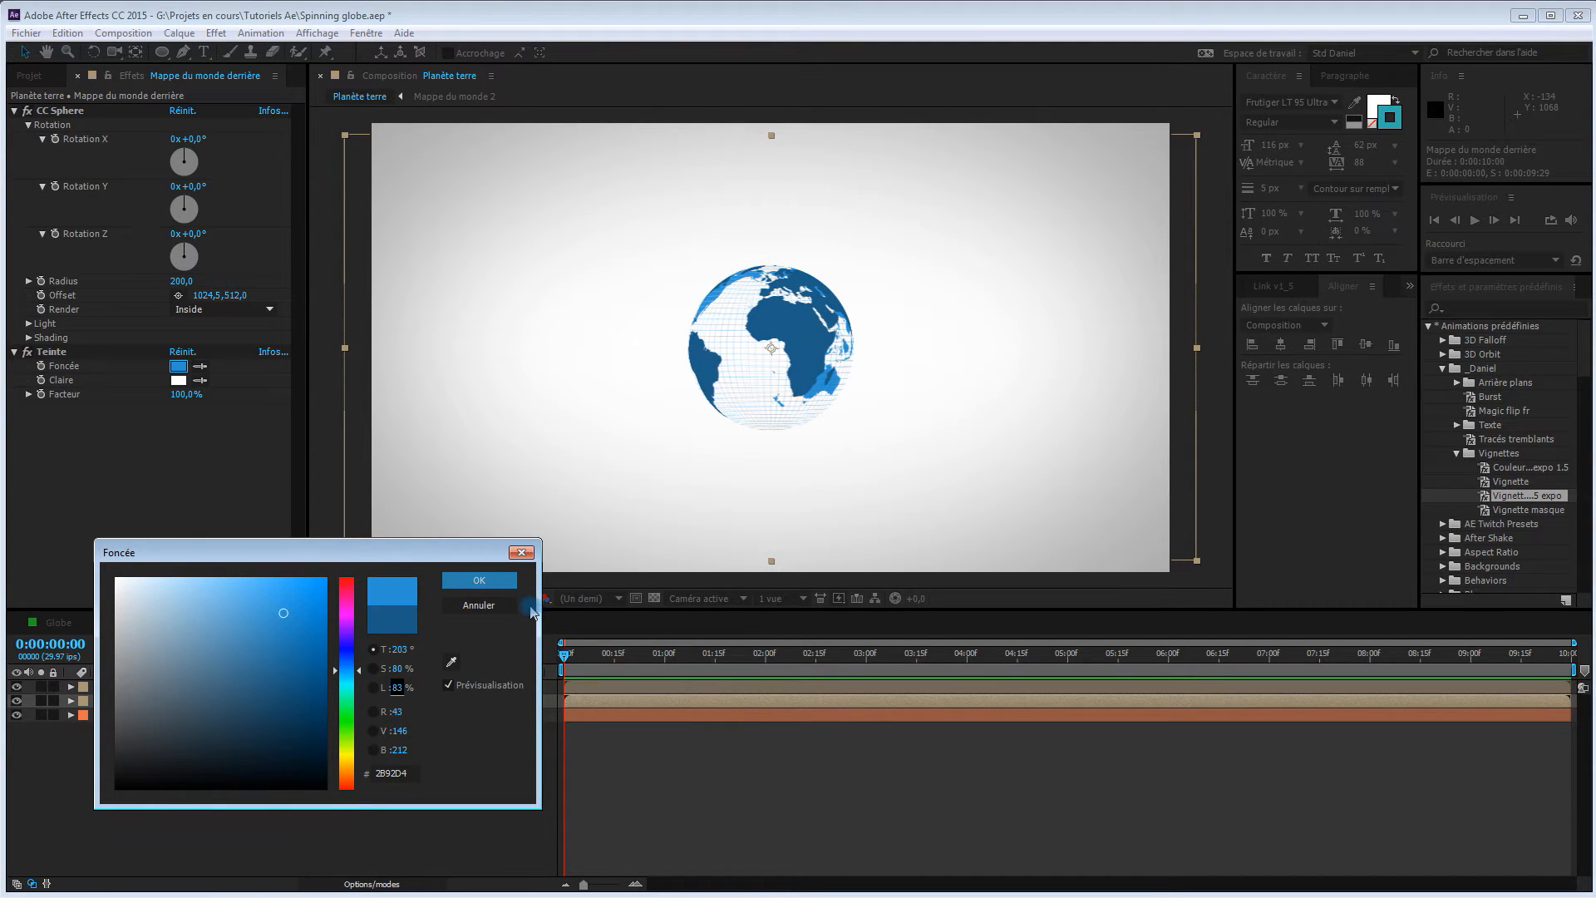
{"action": "left_click", "coordinate": [489, 585]}
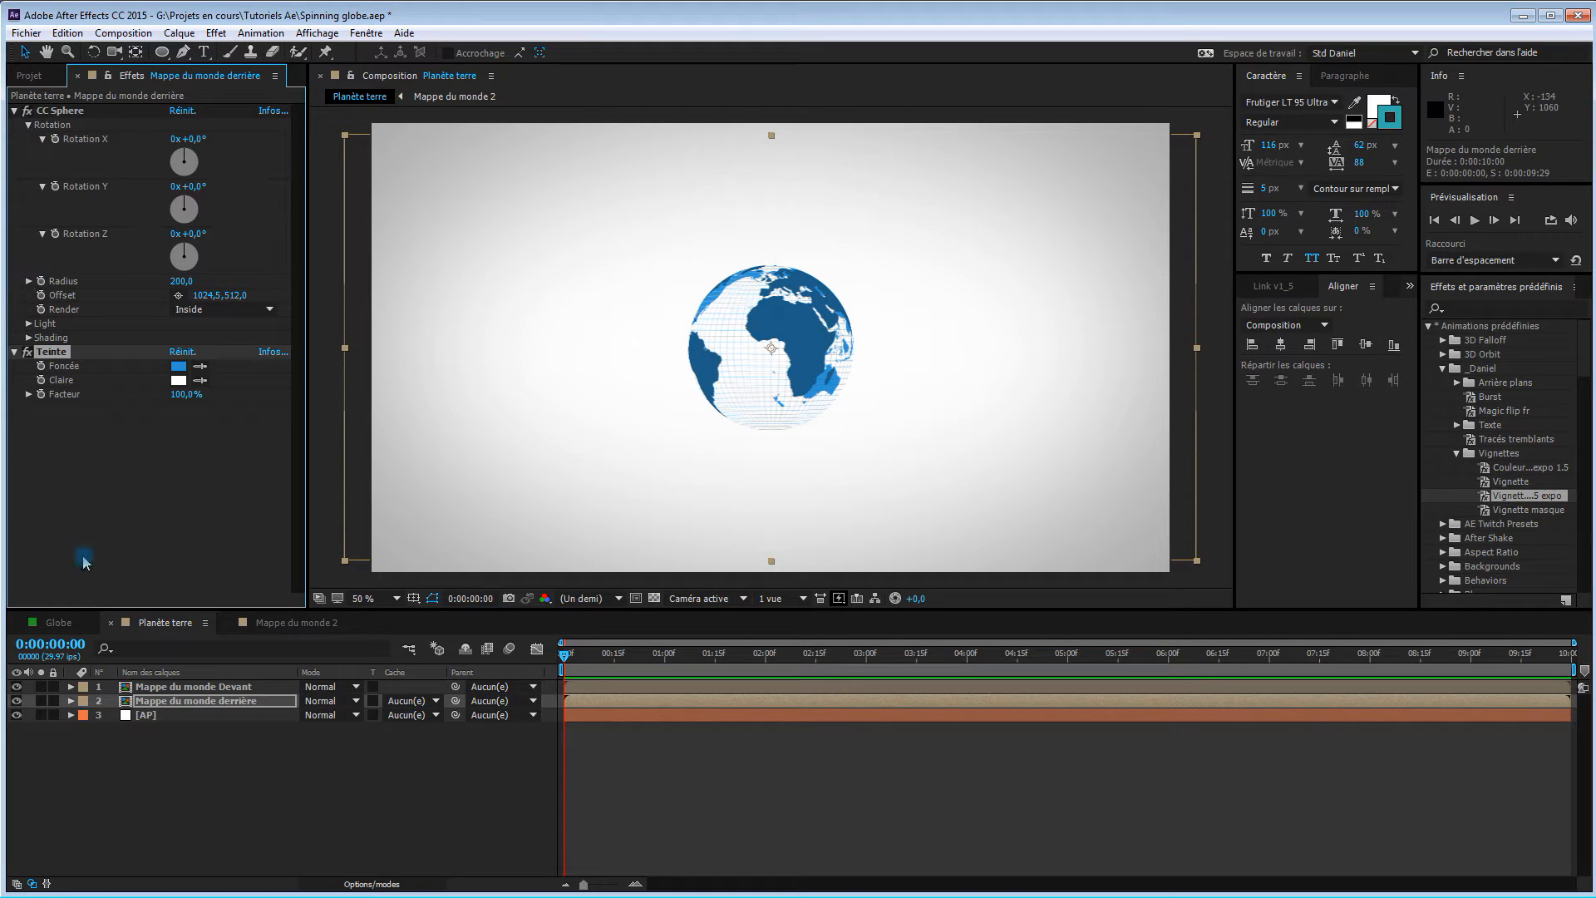
Reveal the CC Sphere and Rotation properties of both map layers in the timeline and enlarge the timeline area upward.
{"action": "left_click", "coordinate": [200, 689], "text": "shift"}
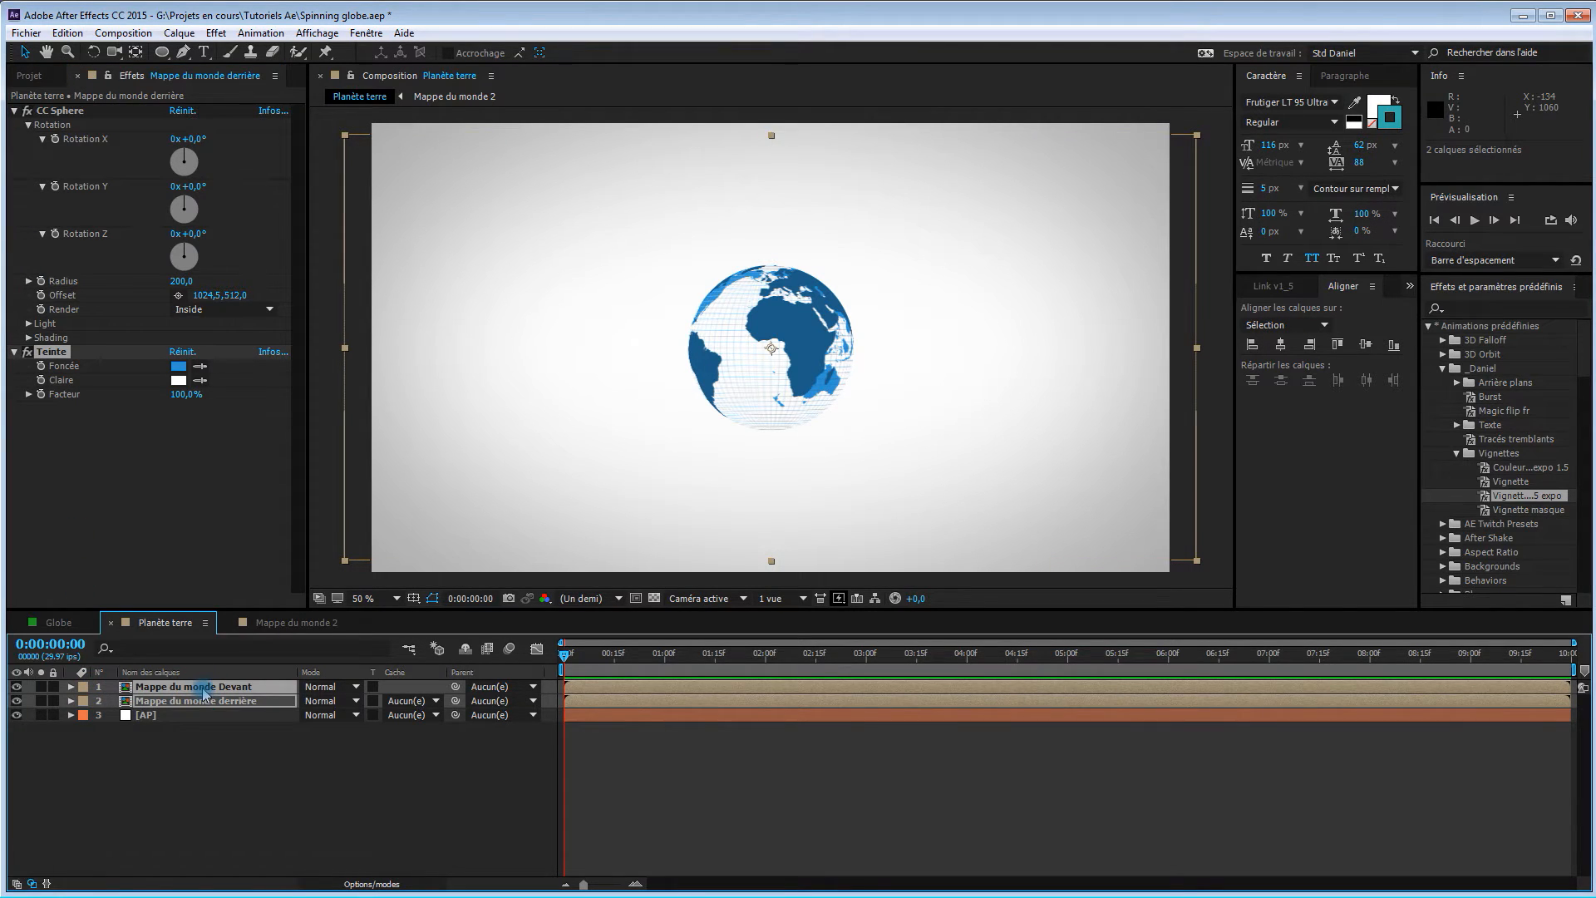
{"action": "key", "text": "e"}
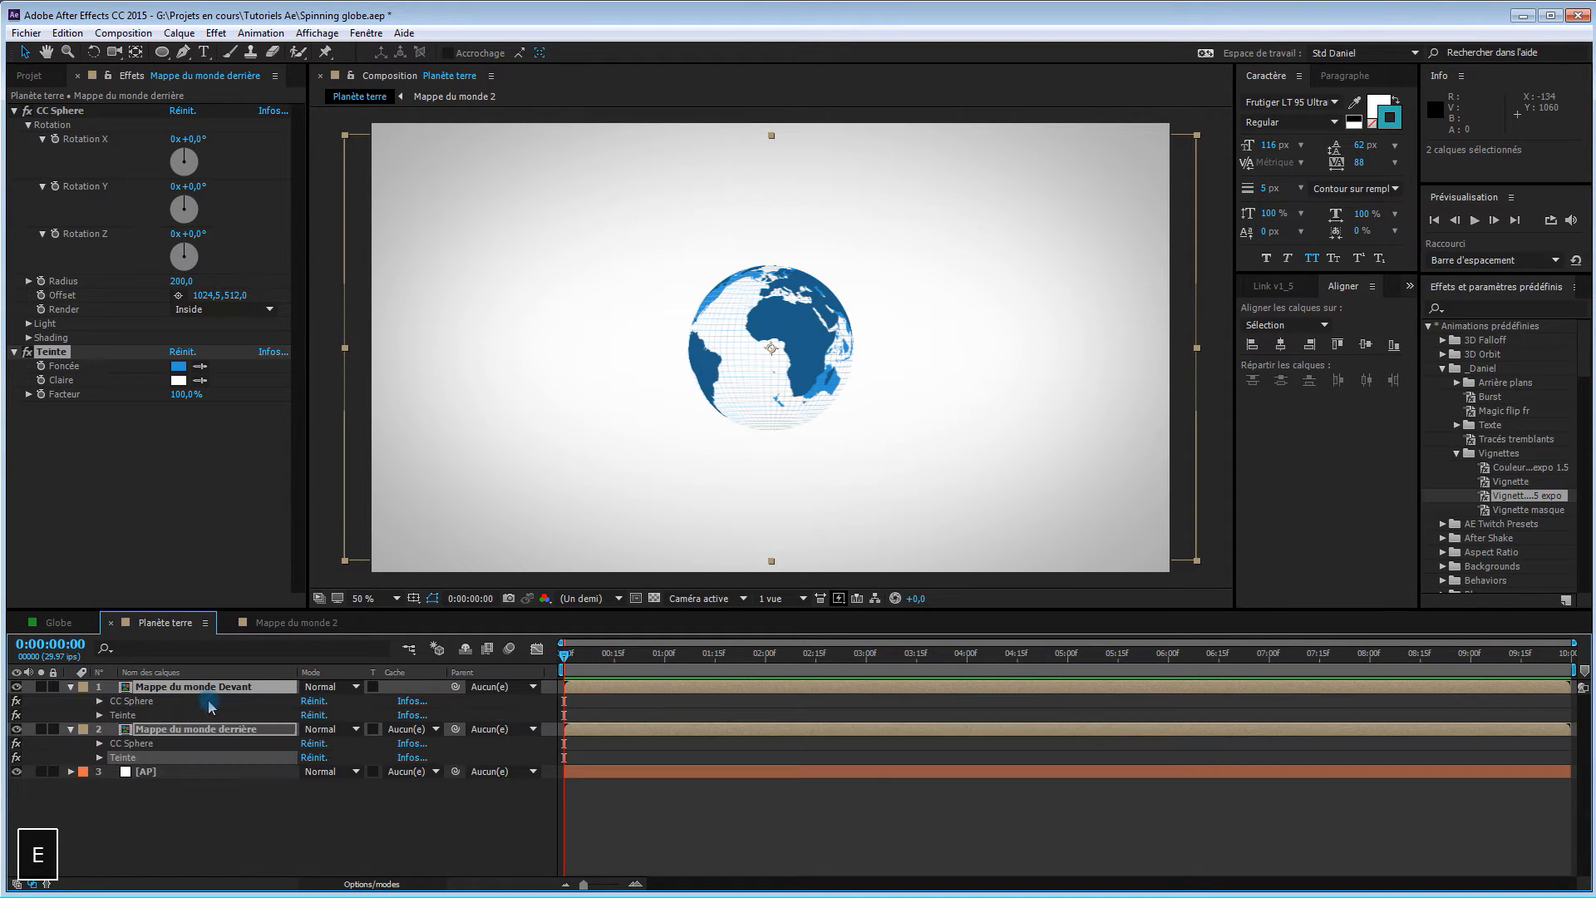
{"action": "left_click", "coordinate": [100, 702]}
{"action": "left_click", "coordinate": [98, 842]}
{"action": "scroll", "coordinate": [265, 764], "scroll_direction": "down", "scroll_amount": 2}
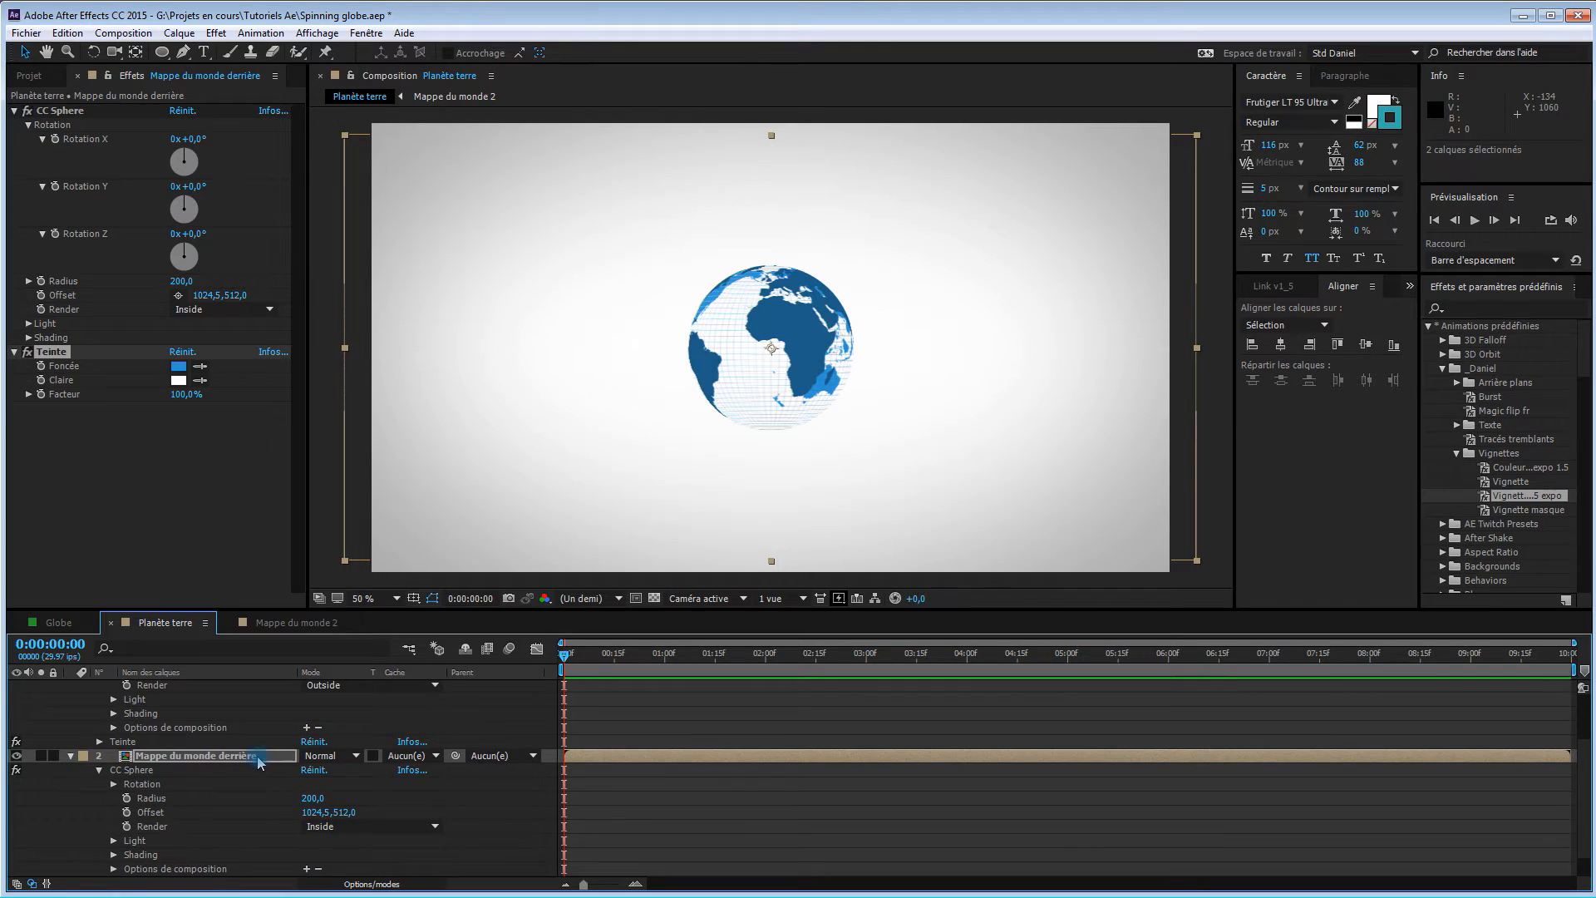
{"action": "scroll", "coordinate": [254, 742], "scroll_direction": "down", "scroll_amount": 1}
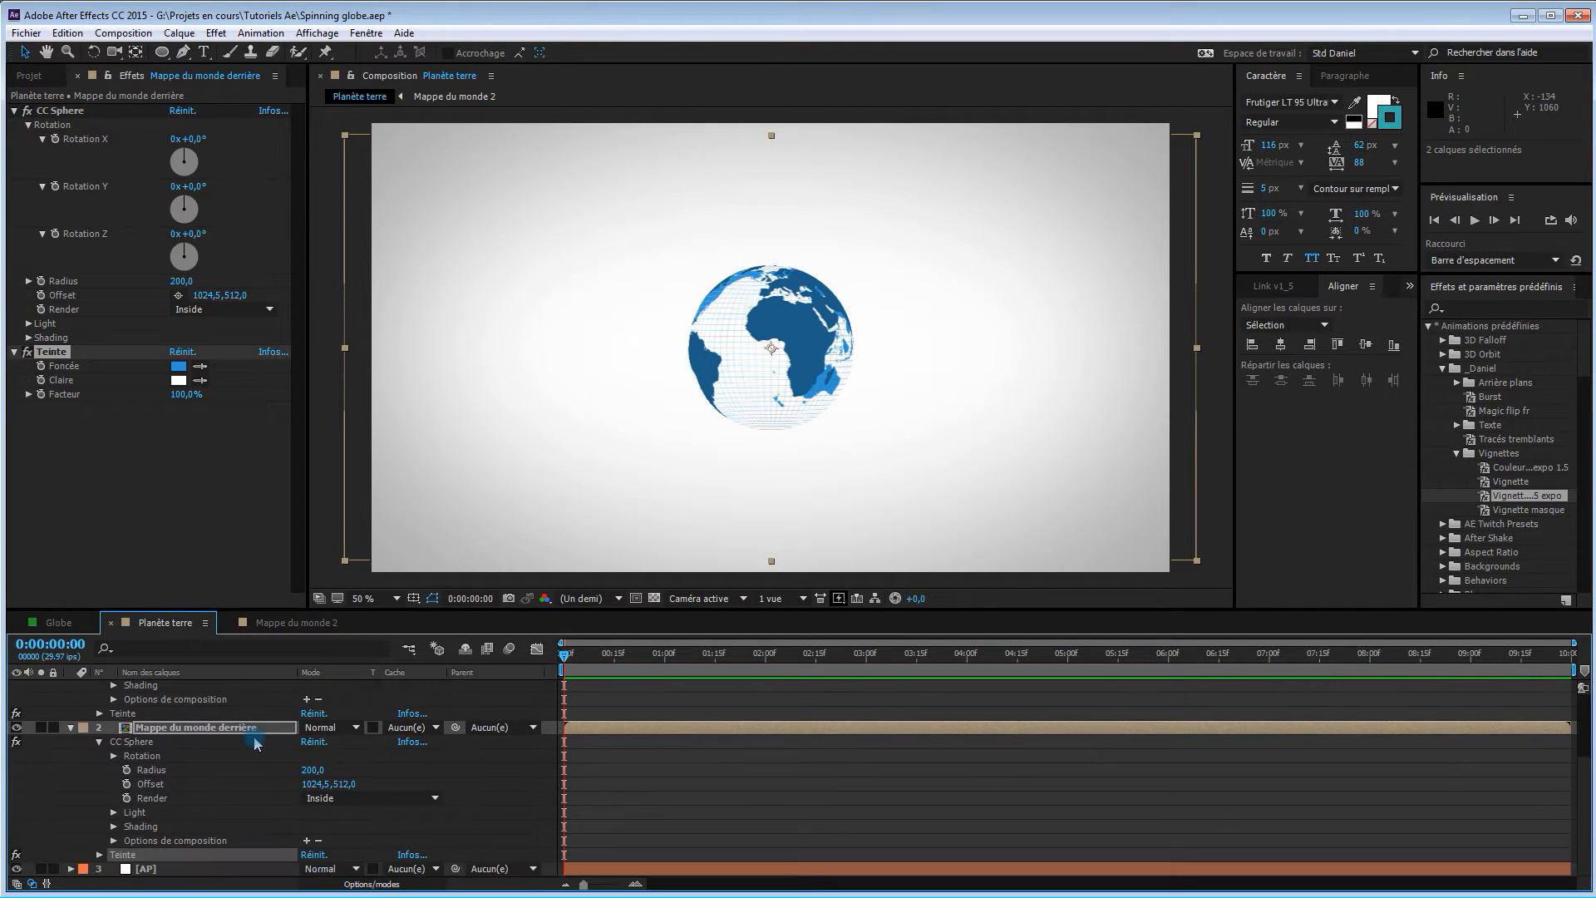
{"action": "scroll", "coordinate": [255, 742], "scroll_direction": "up", "scroll_amount": 2}
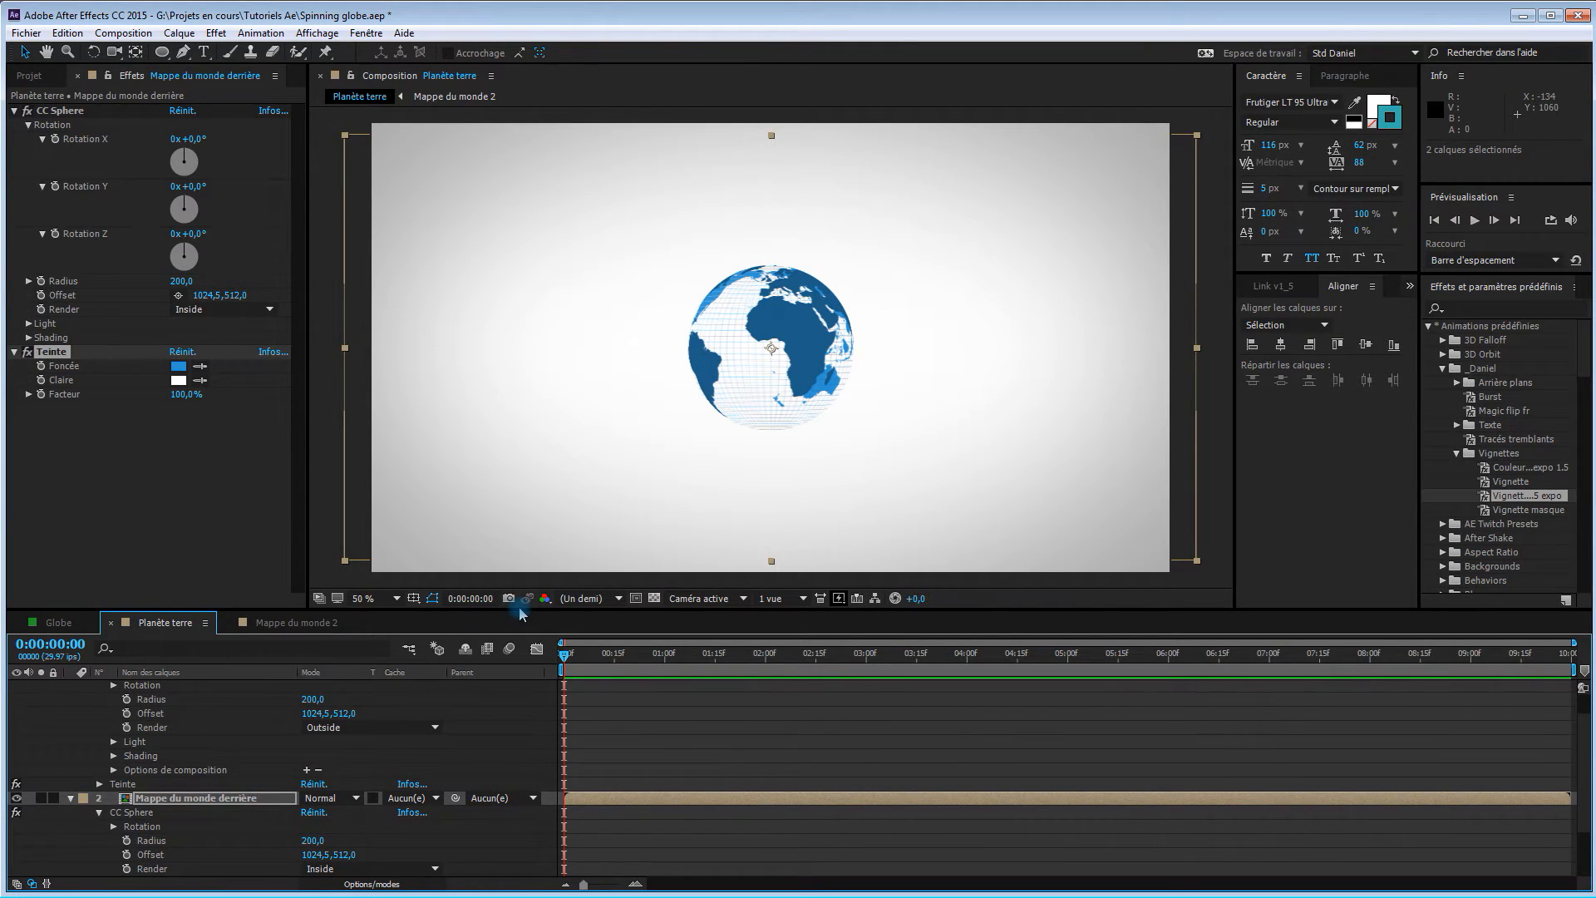
{"action": "left_click_drag", "start_coordinate": [518, 609], "coordinate": [519, 447]}
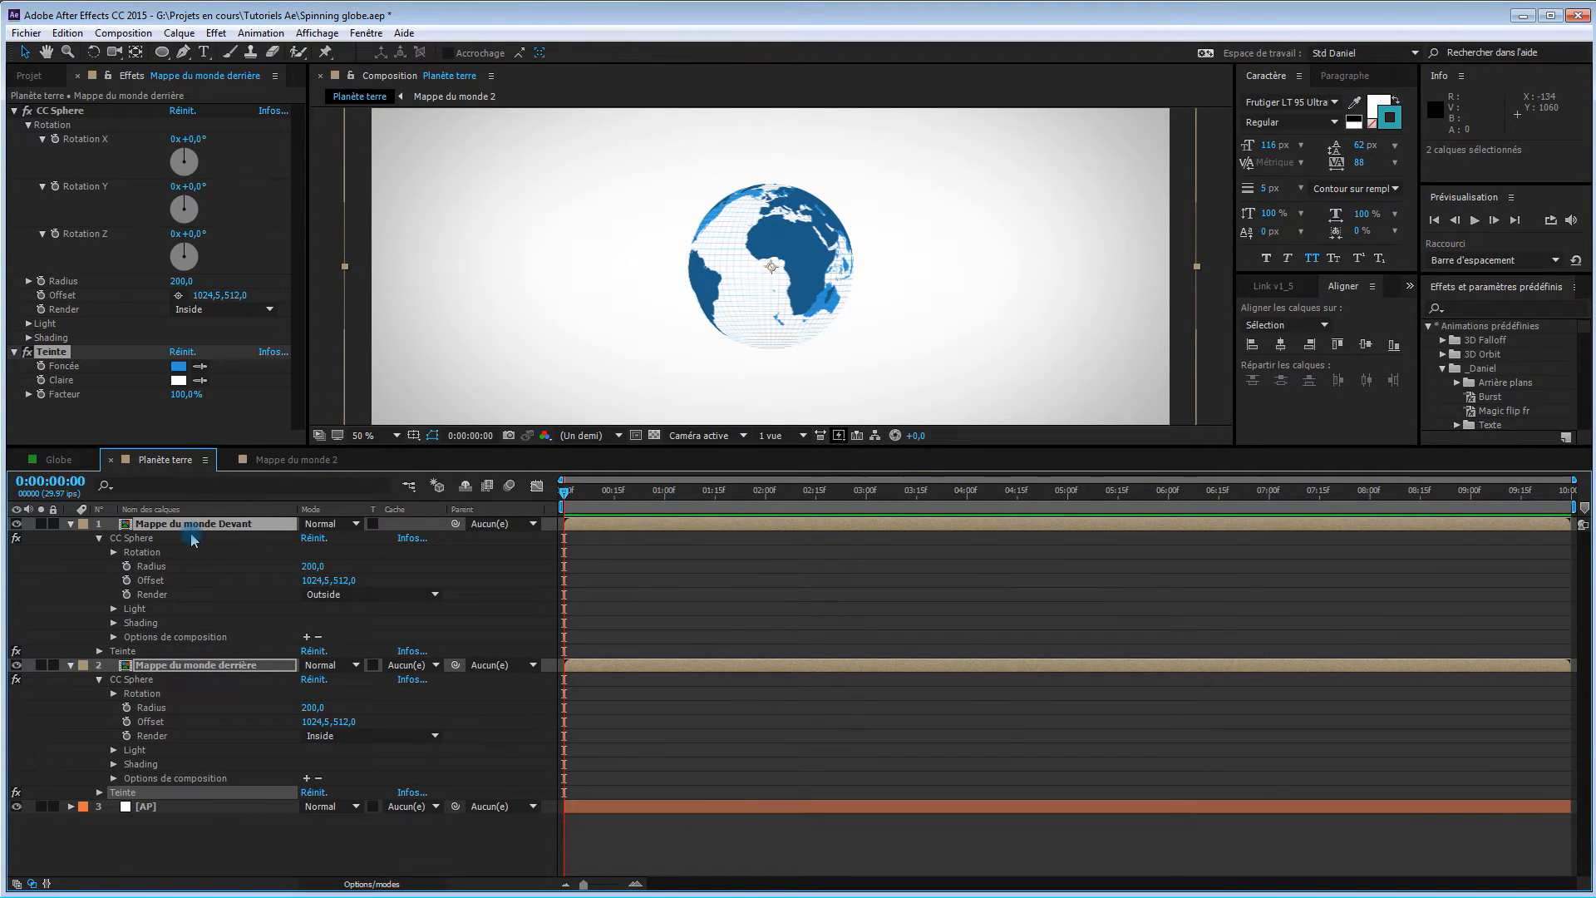
{"action": "left_click", "coordinate": [113, 552]}
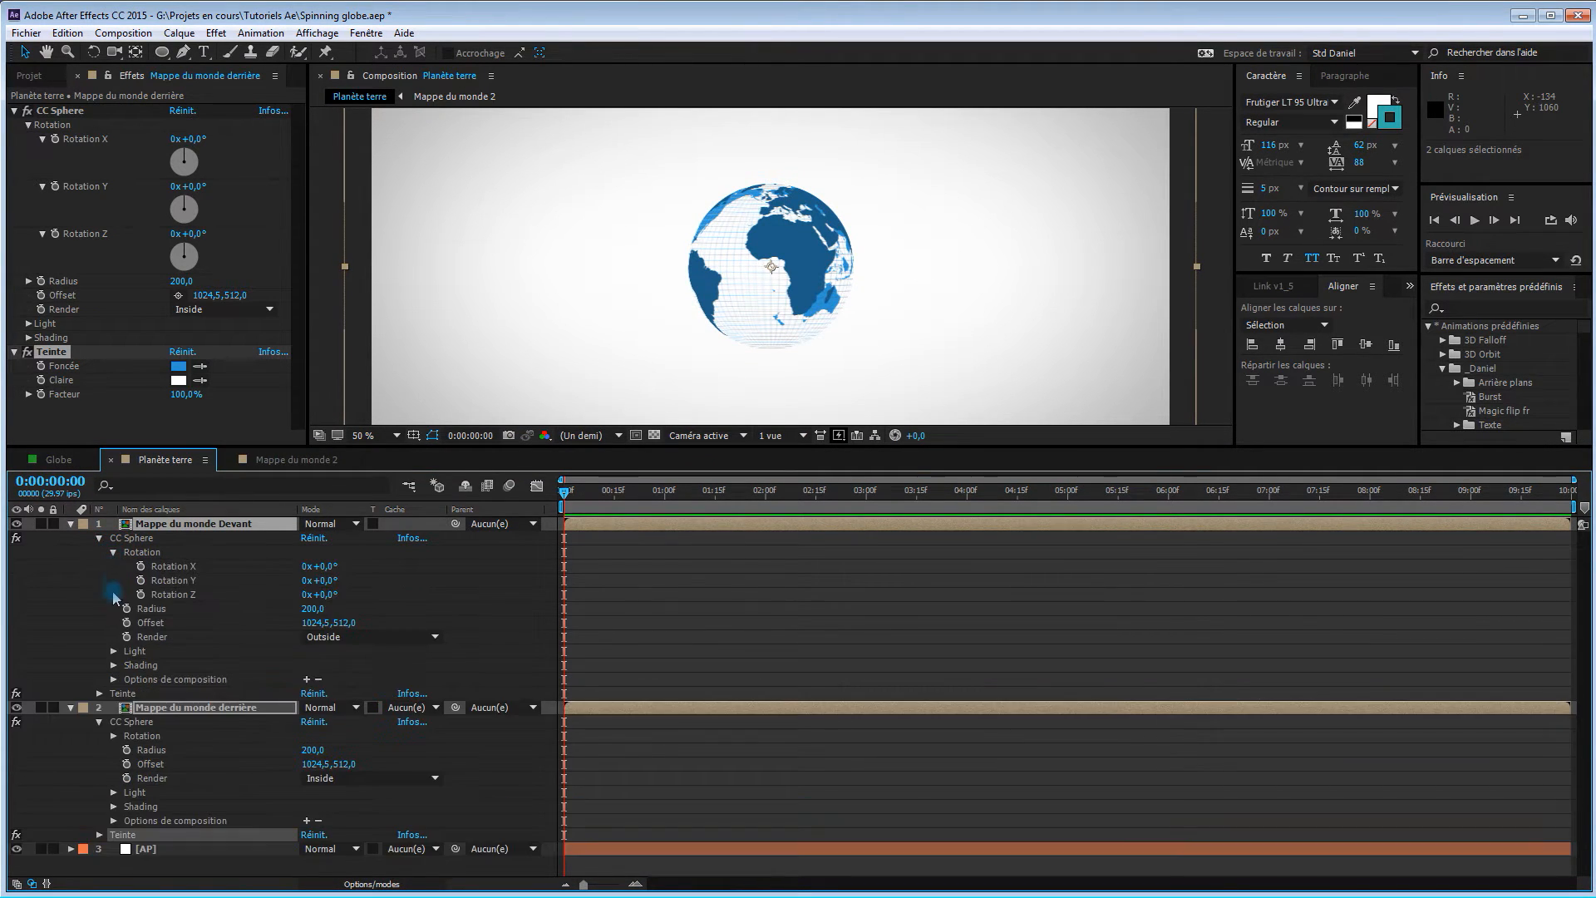
{"action": "left_click", "coordinate": [114, 736]}
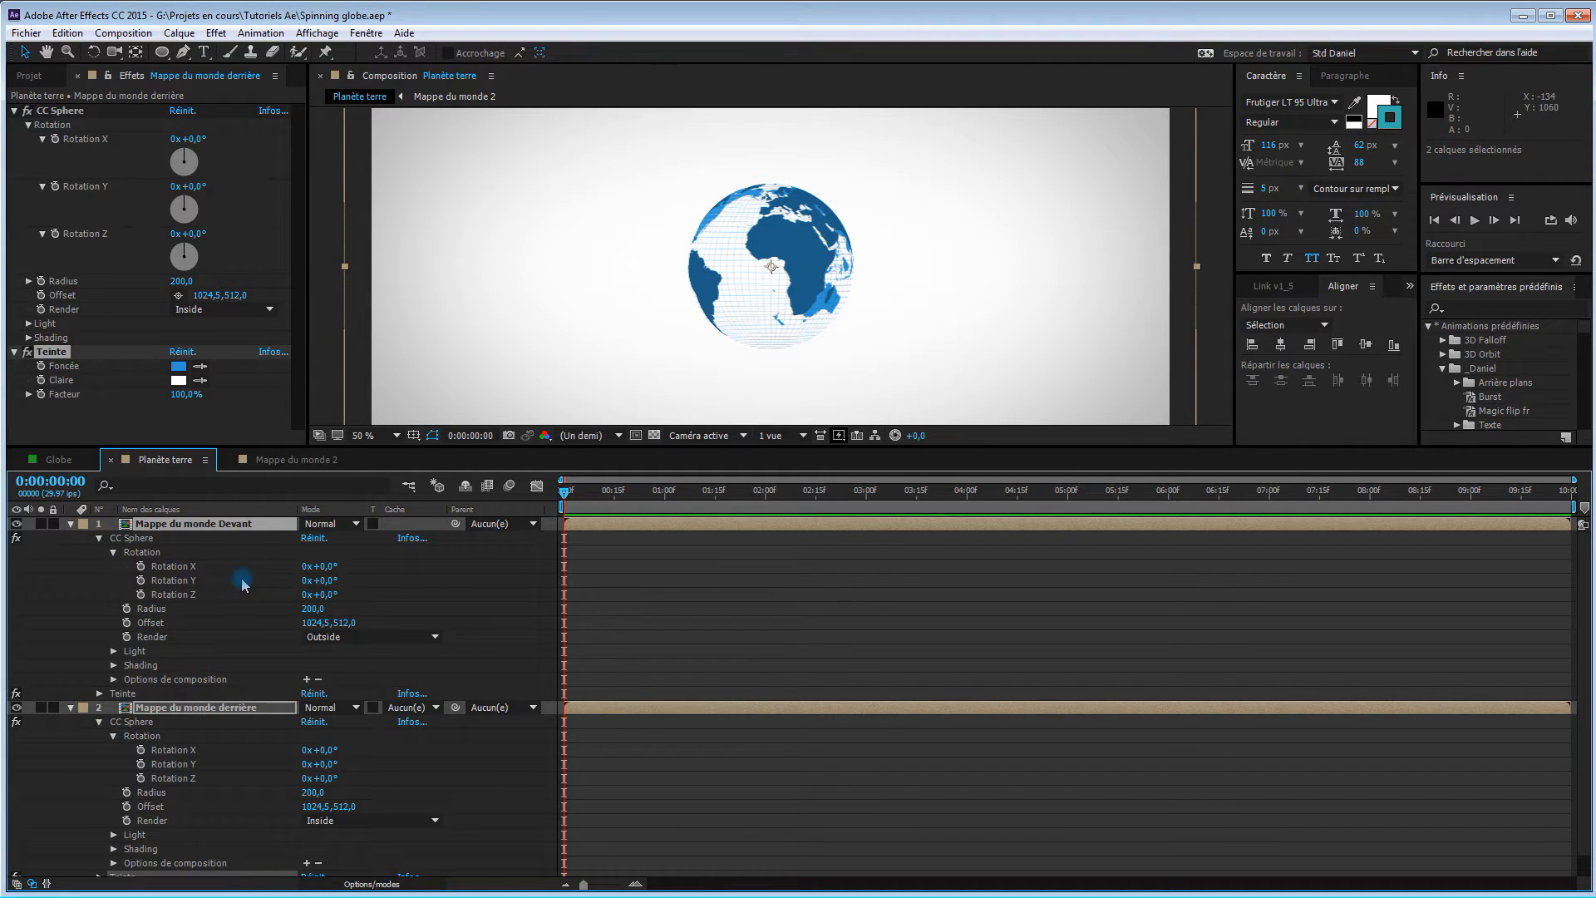
Link the derrière layer's CC Sphere Radius and Rotation Z, Y and X by expression to the Devant layer's matching properties, then collapse the layers.
{"action": "left_click", "coordinate": [127, 793], "text": "alt"}
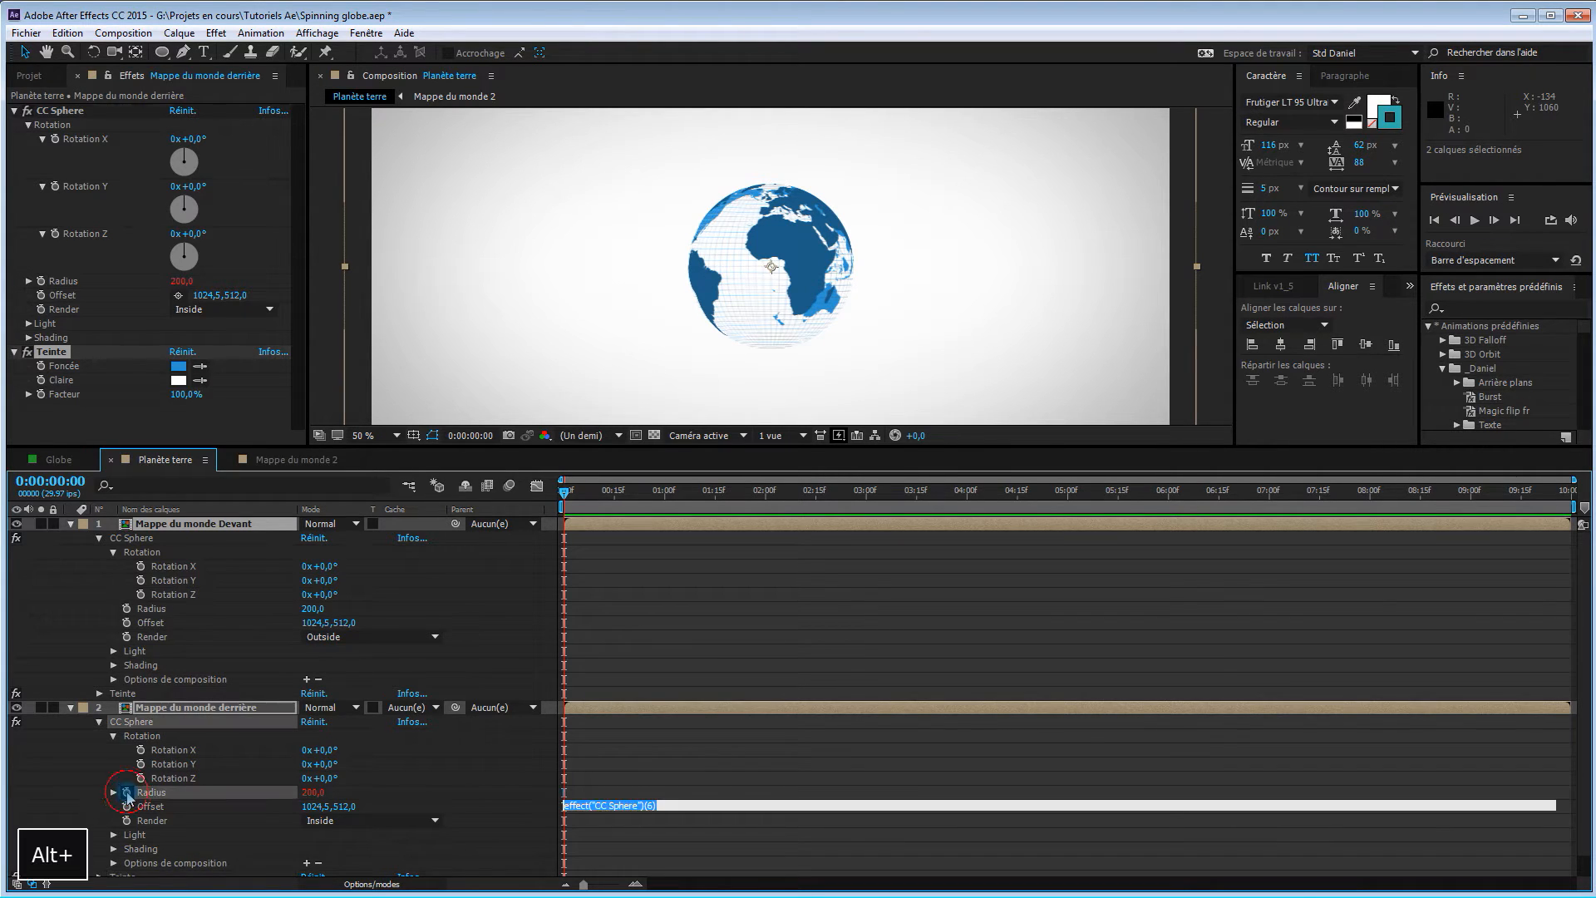
{"action": "left_click_drag", "start_coordinate": [349, 811], "coordinate": [178, 616]}
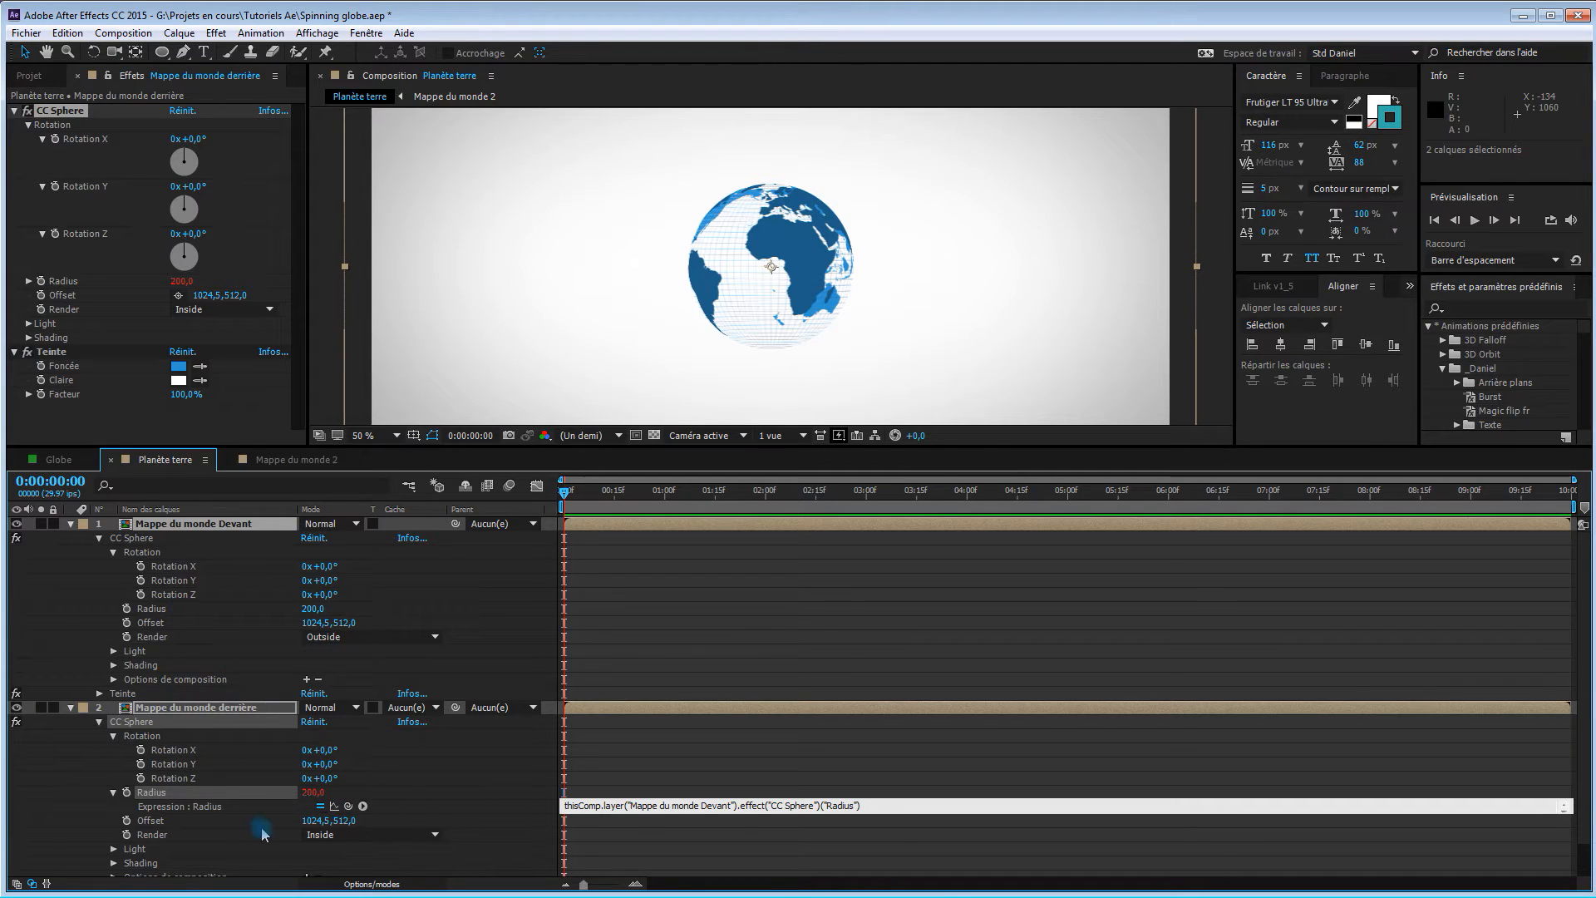
{"action": "left_click", "coordinate": [140, 779], "text": "alt"}
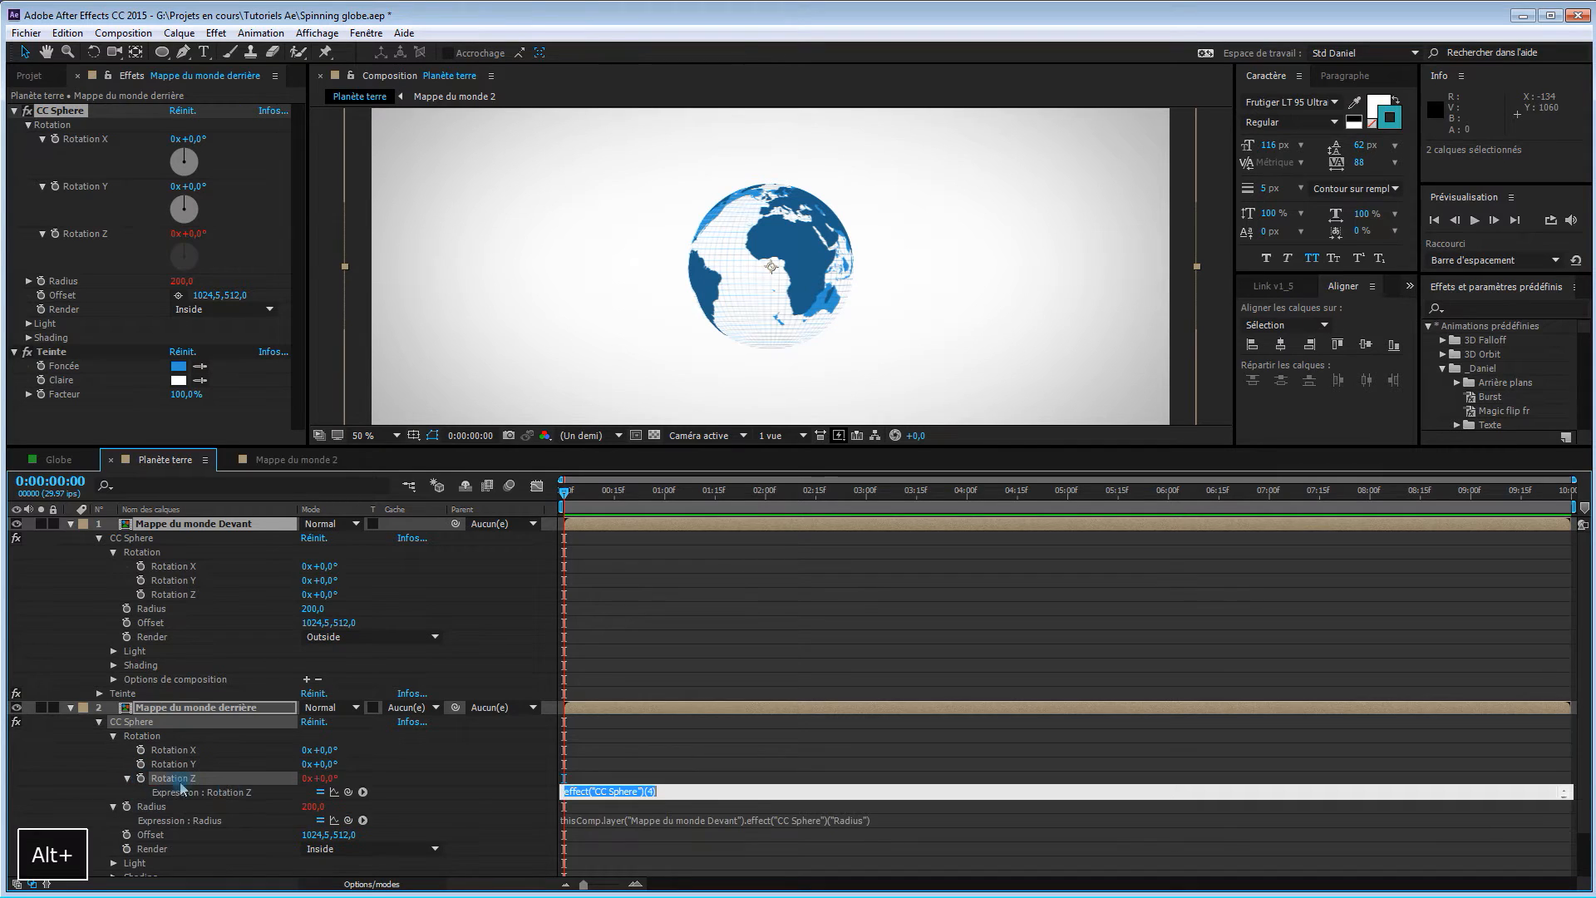
{"action": "left_click_drag", "start_coordinate": [348, 792], "coordinate": [199, 595]}
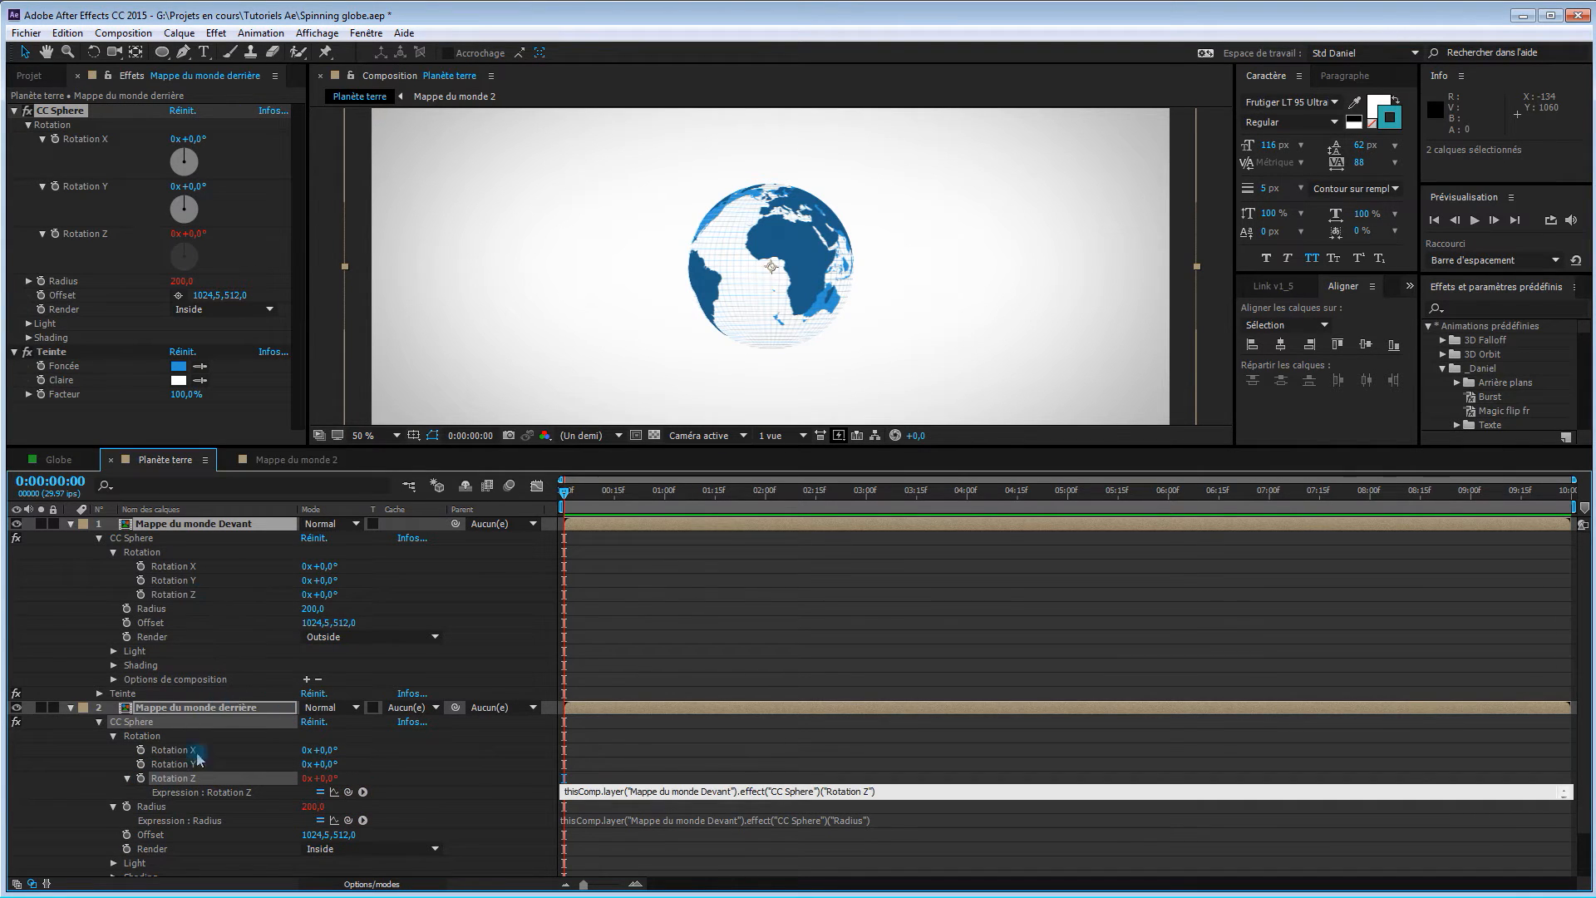
{"action": "left_click", "coordinate": [141, 763], "text": "alt"}
{"action": "left_click_drag", "start_coordinate": [350, 779], "coordinate": [191, 581]}
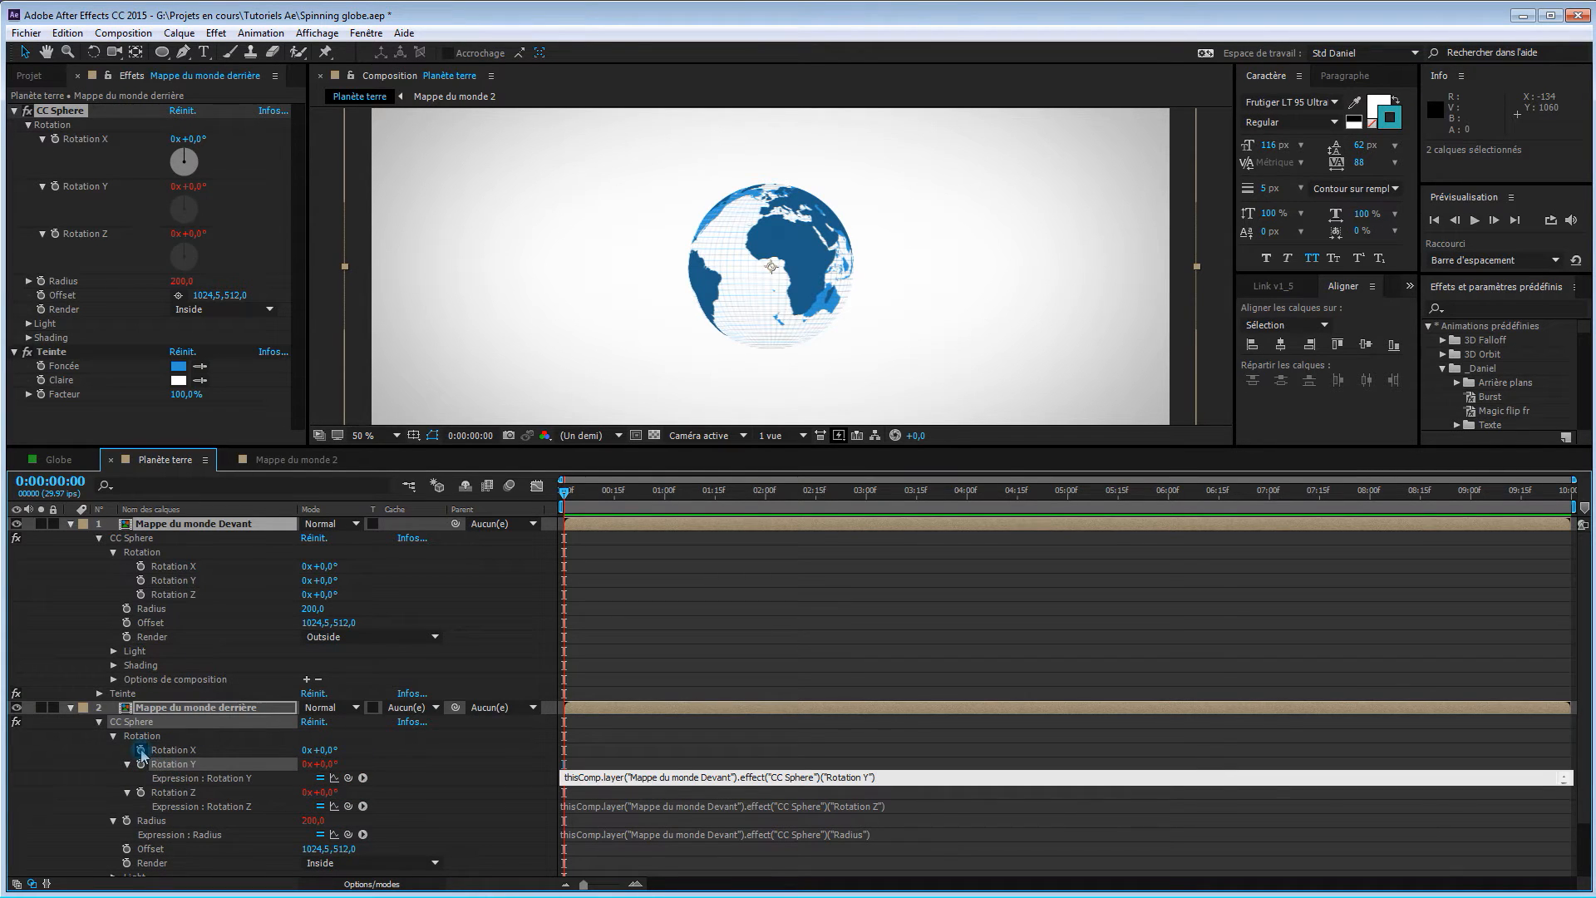
{"action": "left_click", "coordinate": [140, 750], "text": "alt"}
{"action": "left_click_drag", "start_coordinate": [349, 763], "coordinate": [151, 565]}
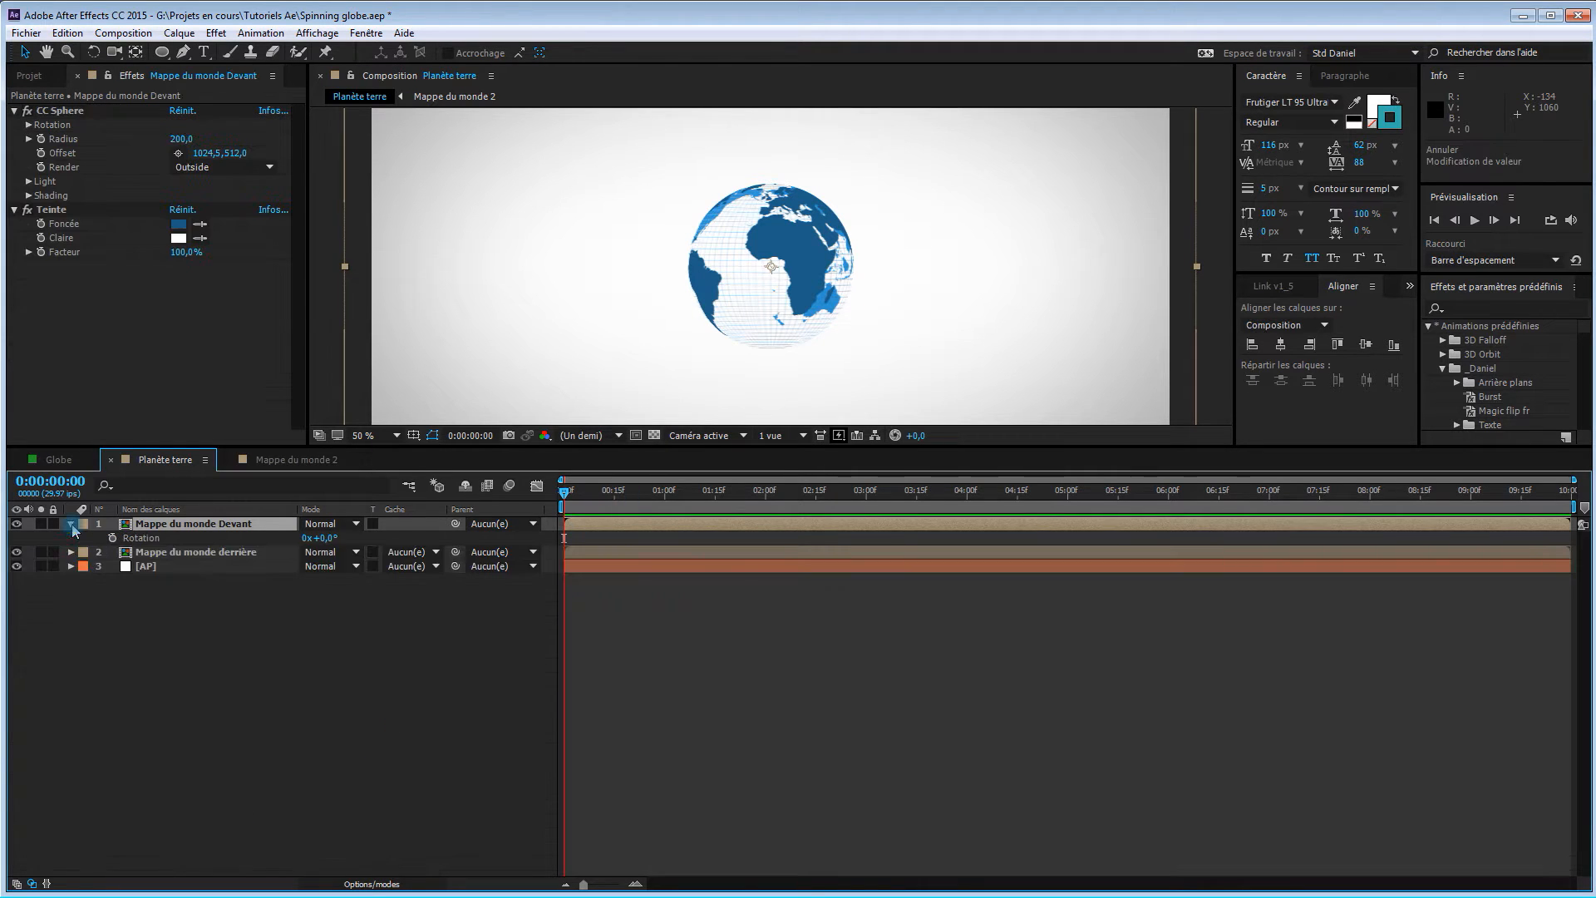
{"action": "left_click", "coordinate": [70, 525]}
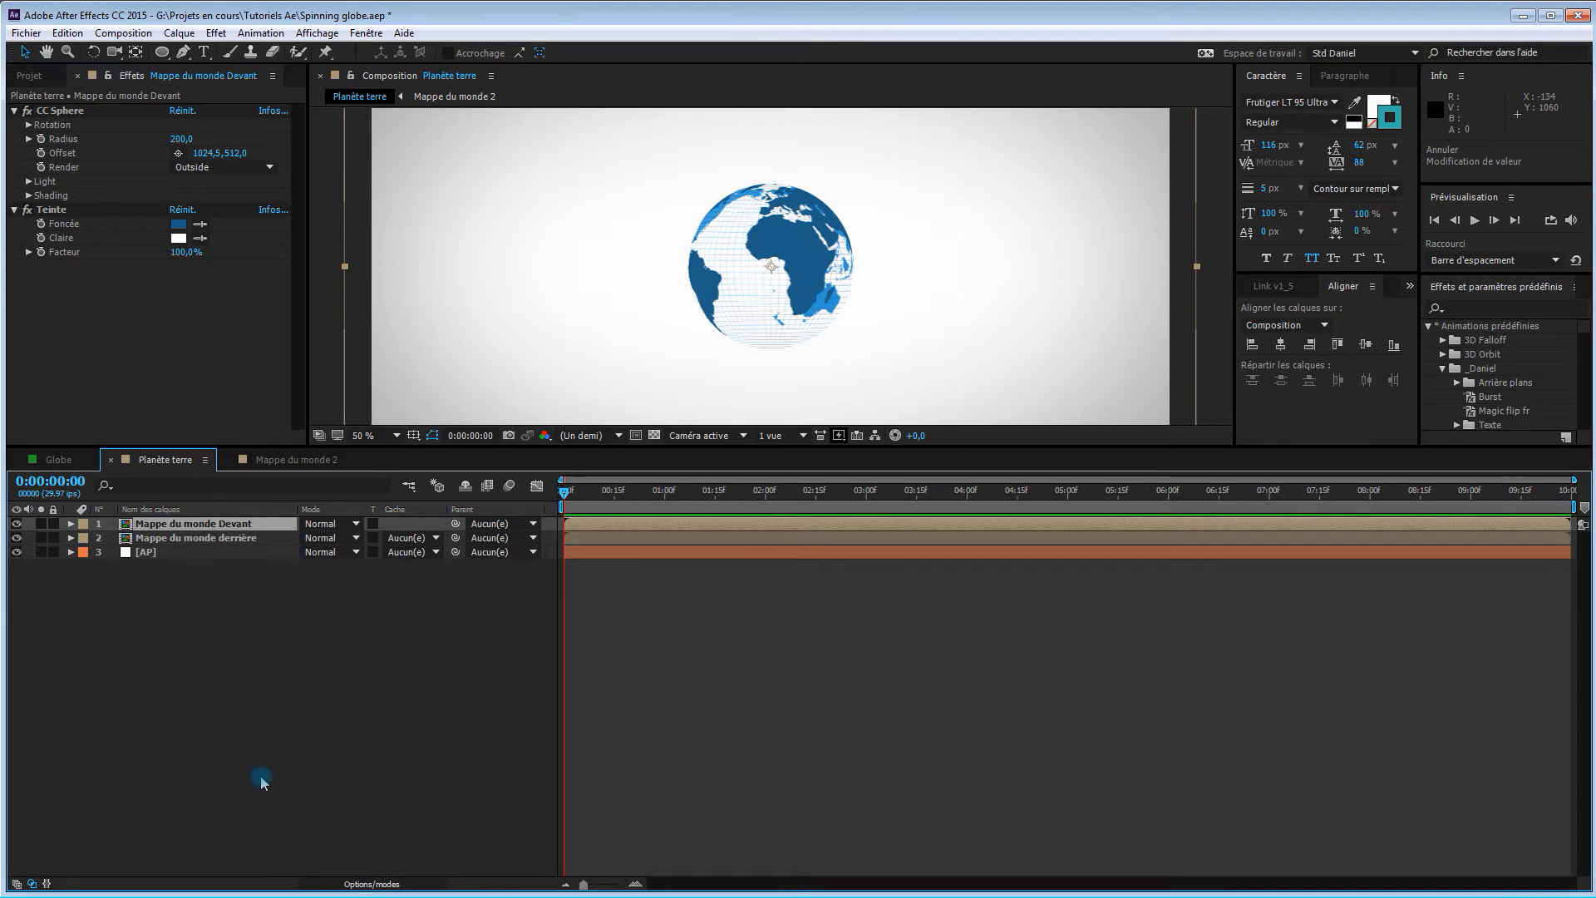
Expand the CC Sphere and Rotation properties of the Mappe du monde Devant layer and set the sphere's Radius to 288.
{"action": "key", "text": "e"}
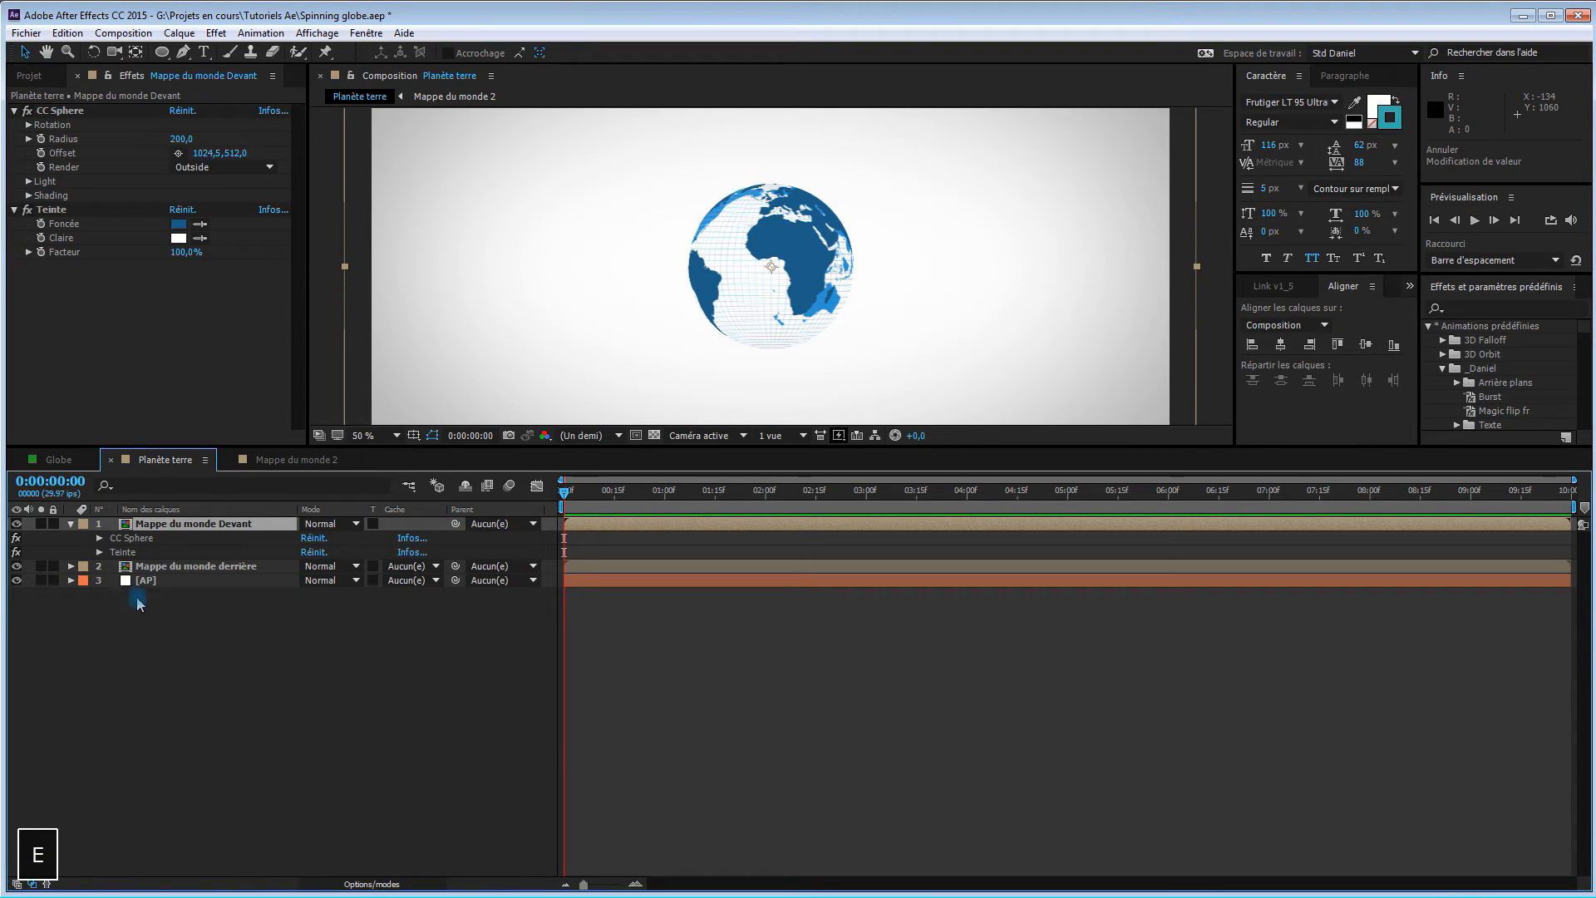
{"action": "left_click", "coordinate": [99, 539]}
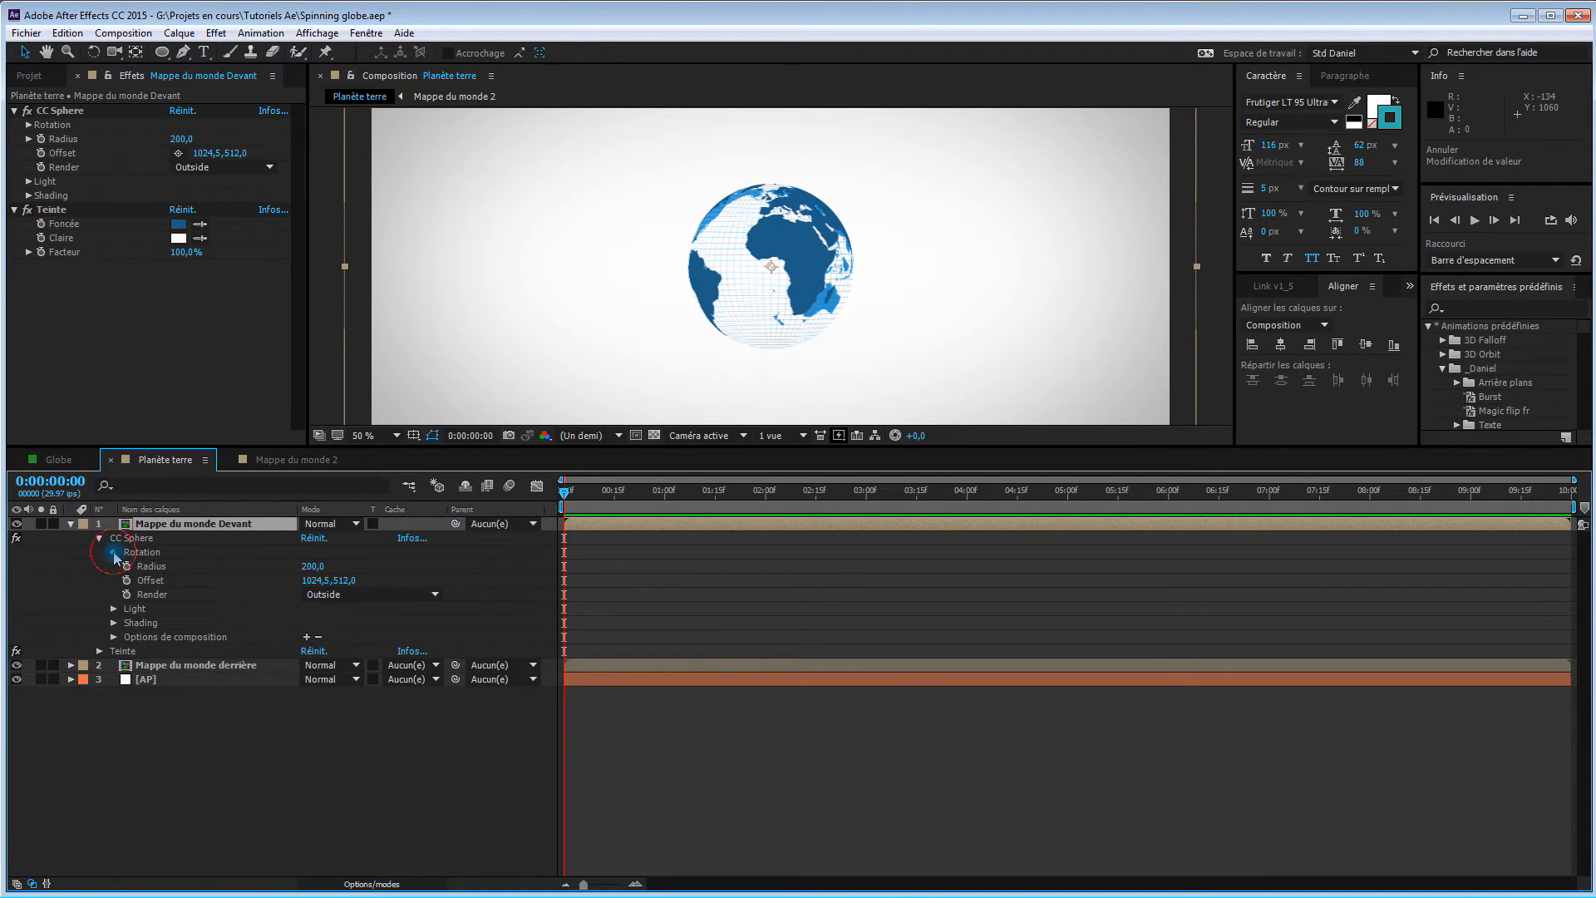
{"action": "left_click", "coordinate": [114, 553]}
{"action": "left_click_drag", "start_coordinate": [326, 580], "coordinate": [371, 587]}
{"action": "key", "text": "ctrl+z"}
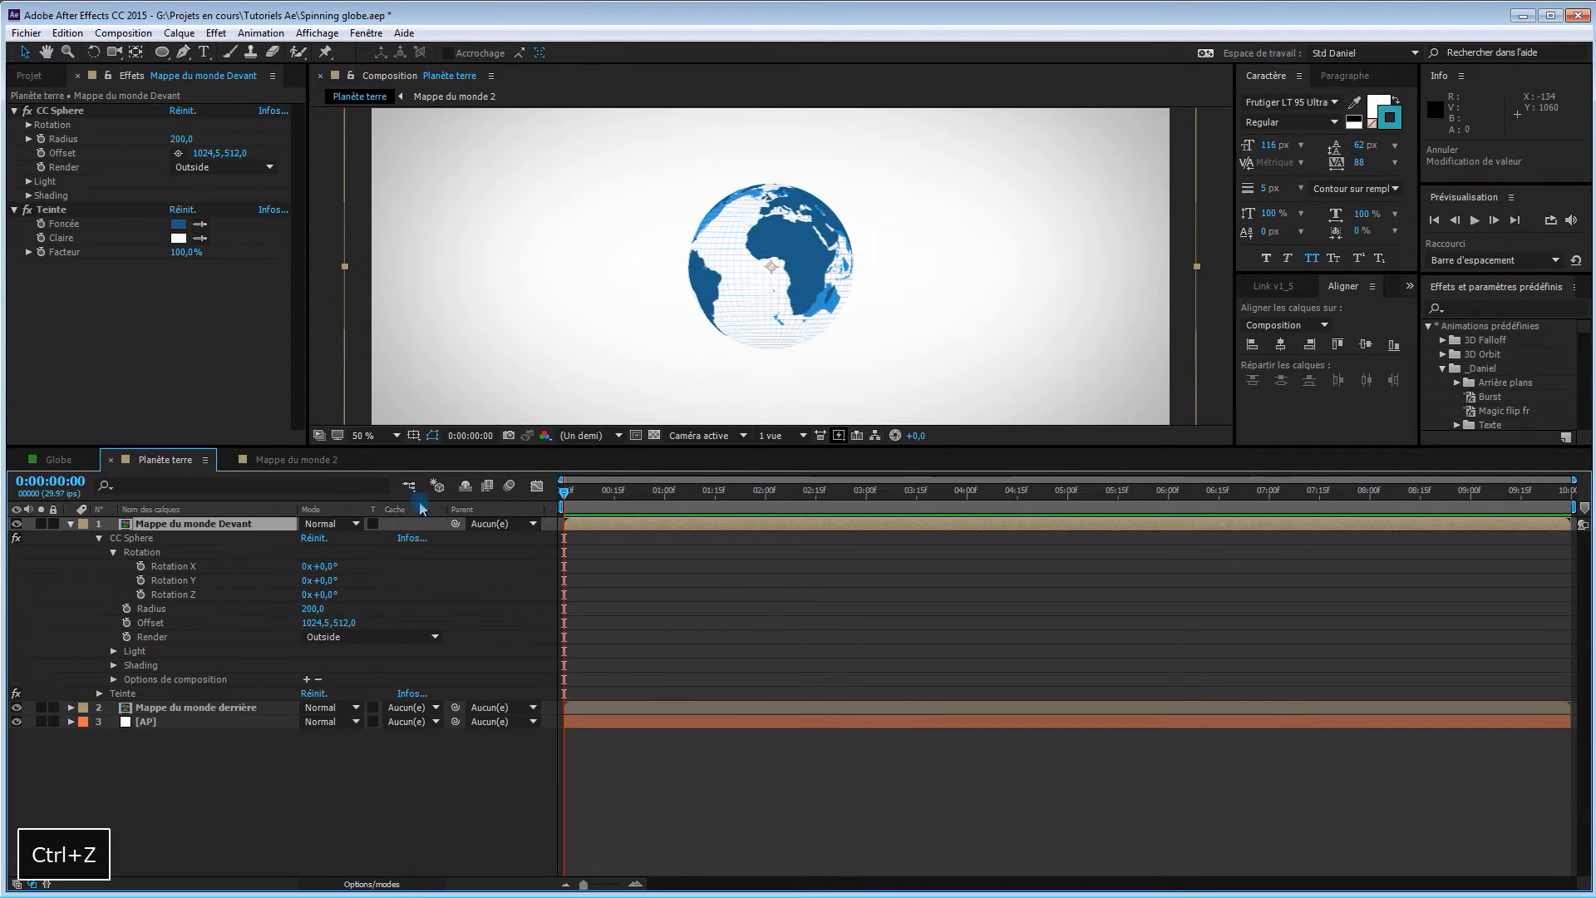
{"action": "left_click_drag", "start_coordinate": [471, 449], "coordinate": [486, 602]}
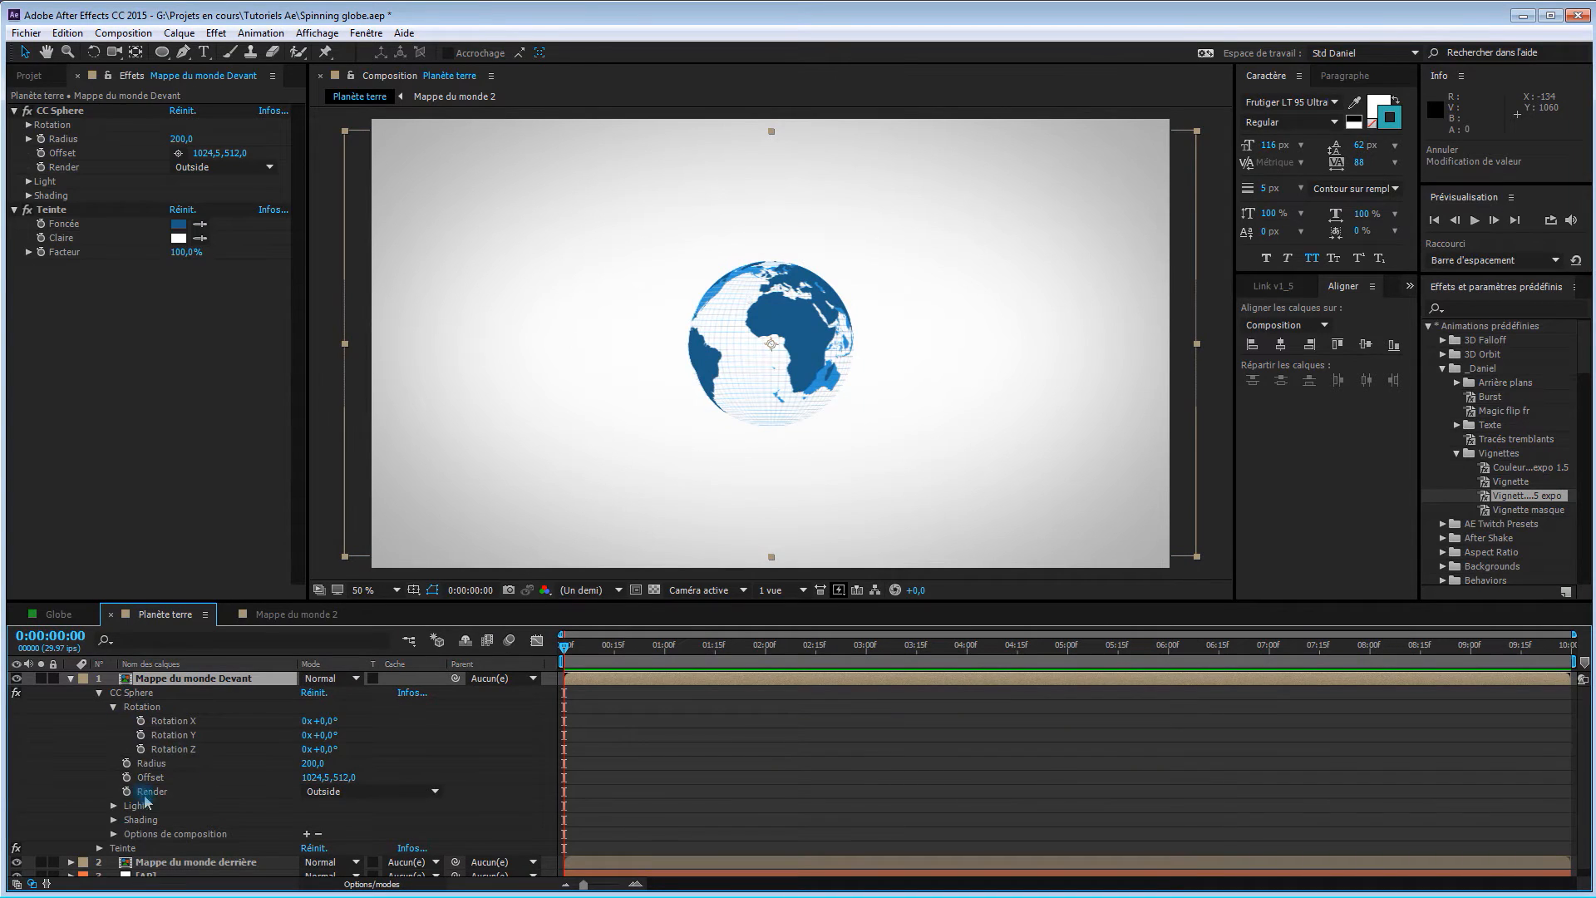
{"action": "left_click_drag", "start_coordinate": [312, 763], "coordinate": [396, 771]}
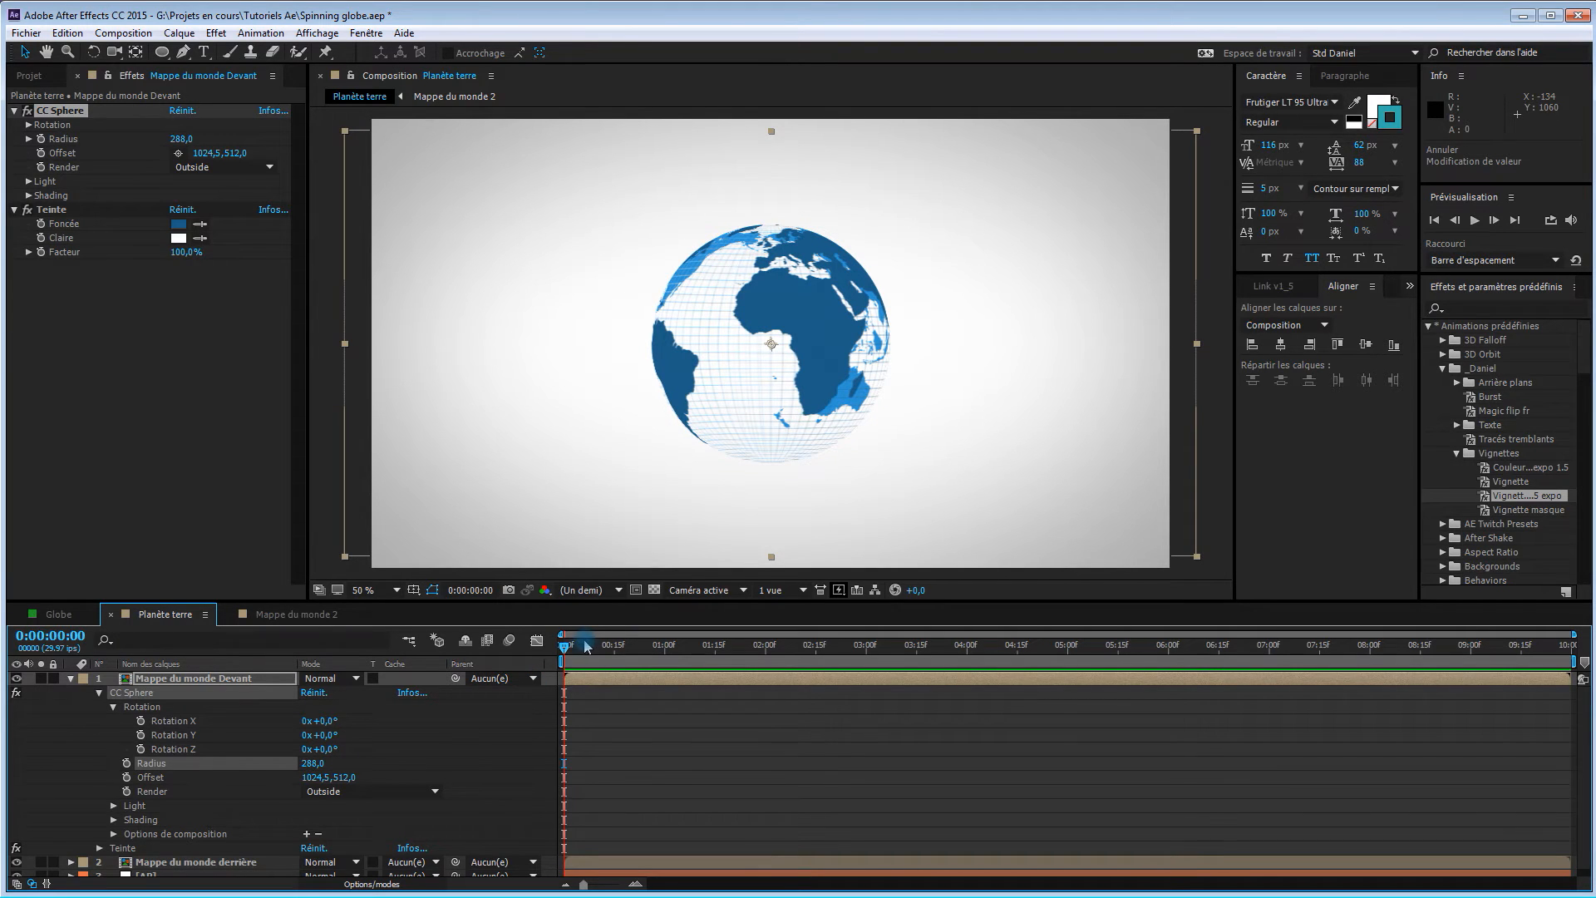
Keyframe the Devant layer's CC Sphere Rotation Y from 0x at 0:00:00:00 to one full turn (1x) at 0:00:09:29.
{"action": "left_click", "coordinate": [142, 736]}
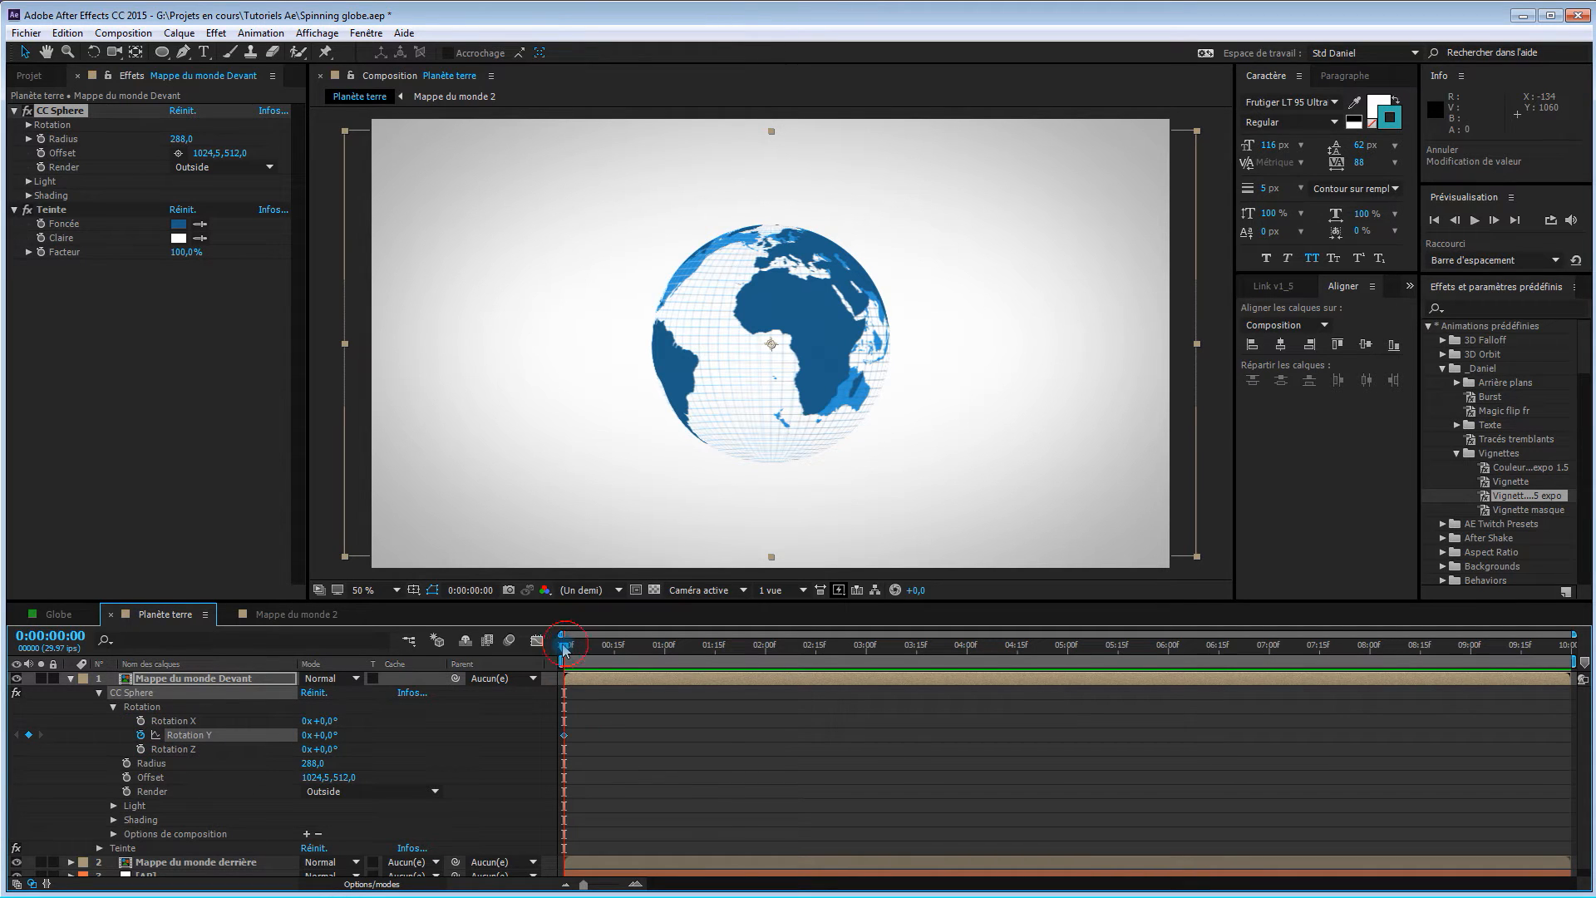
{"action": "left_click_drag", "start_coordinate": [565, 652], "coordinate": [1568, 653]}
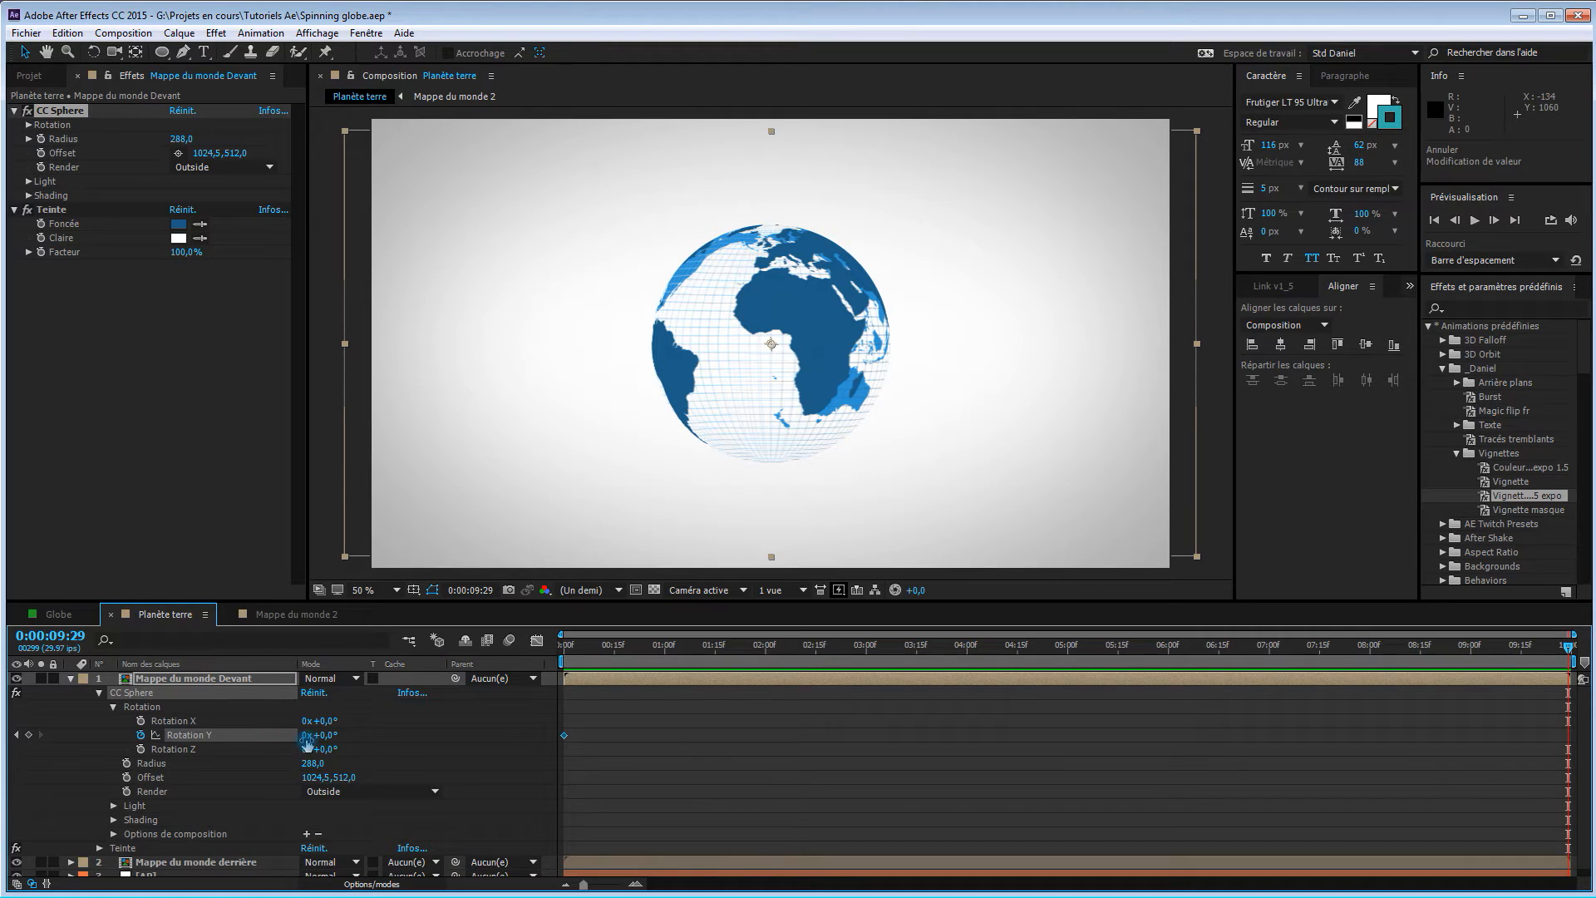
{"action": "left_click", "coordinate": [306, 735]}
{"action": "type", "text": "1"}
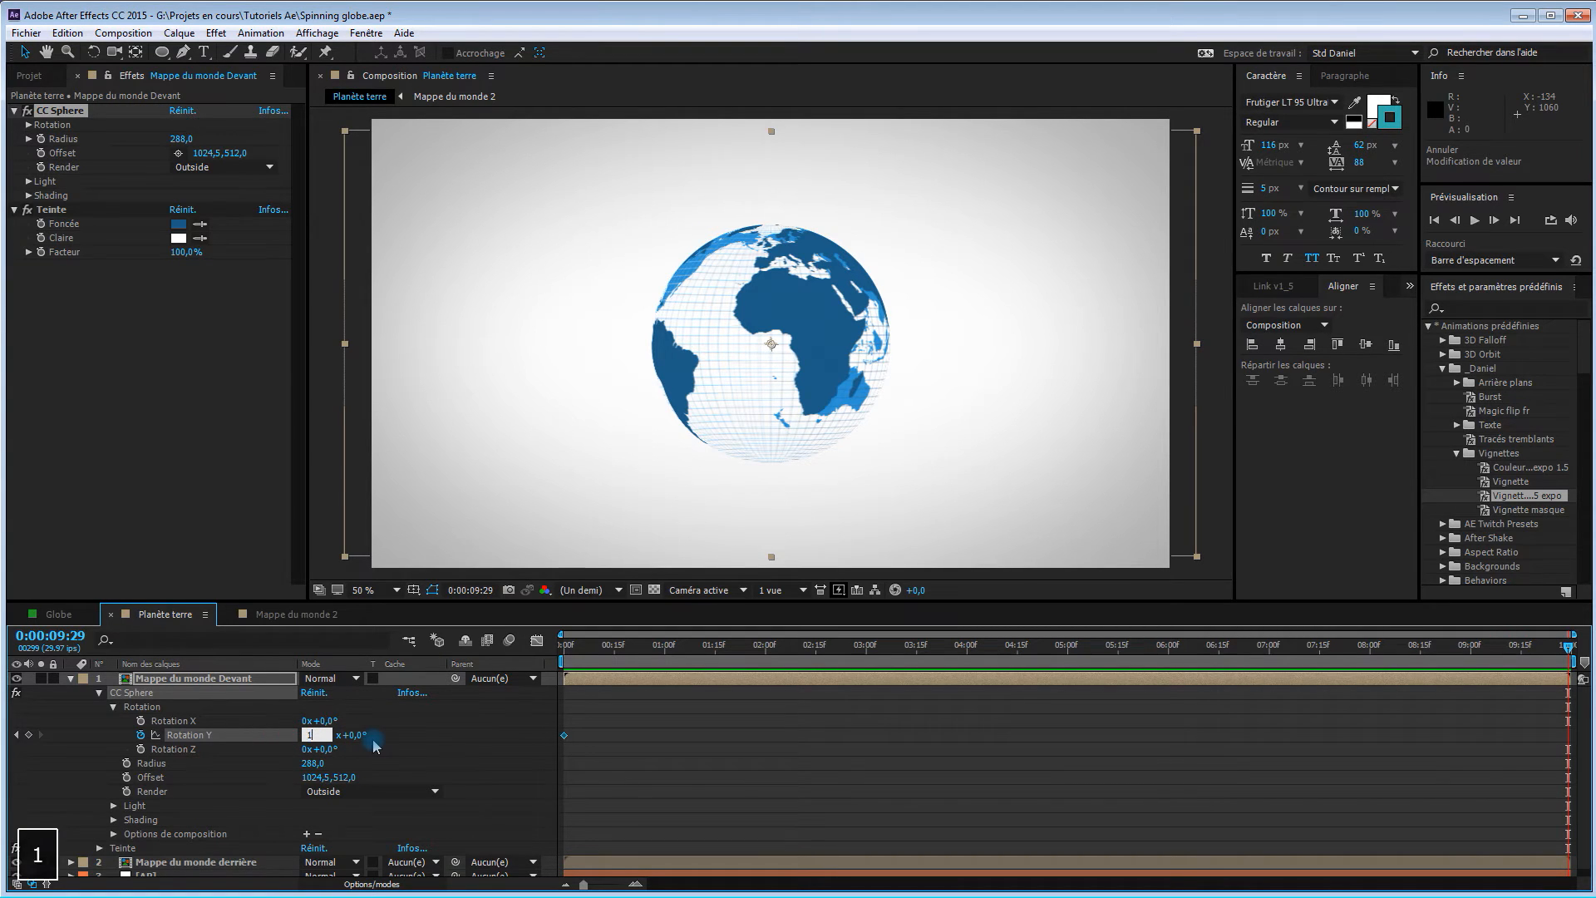
{"action": "key", "text": "Return"}
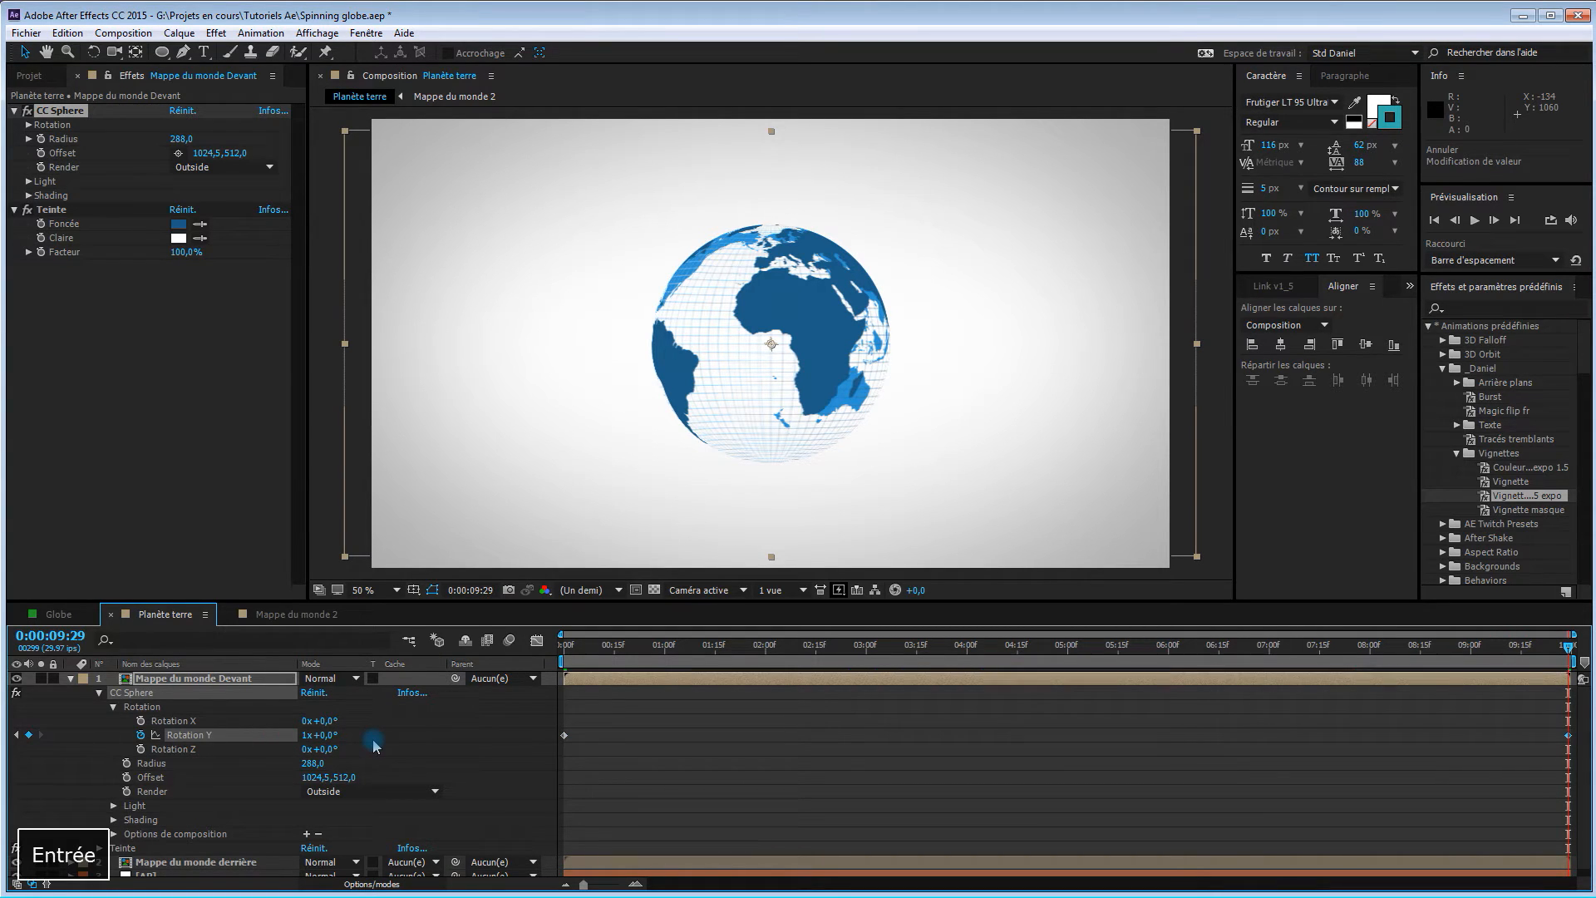
Preview the globe's full rotation from the start of the composition, and collapse and deselect the Devant layer.
{"action": "left_click_drag", "start_coordinate": [568, 652], "coordinate": [1401, 646]}
{"action": "key", "text": "space"}
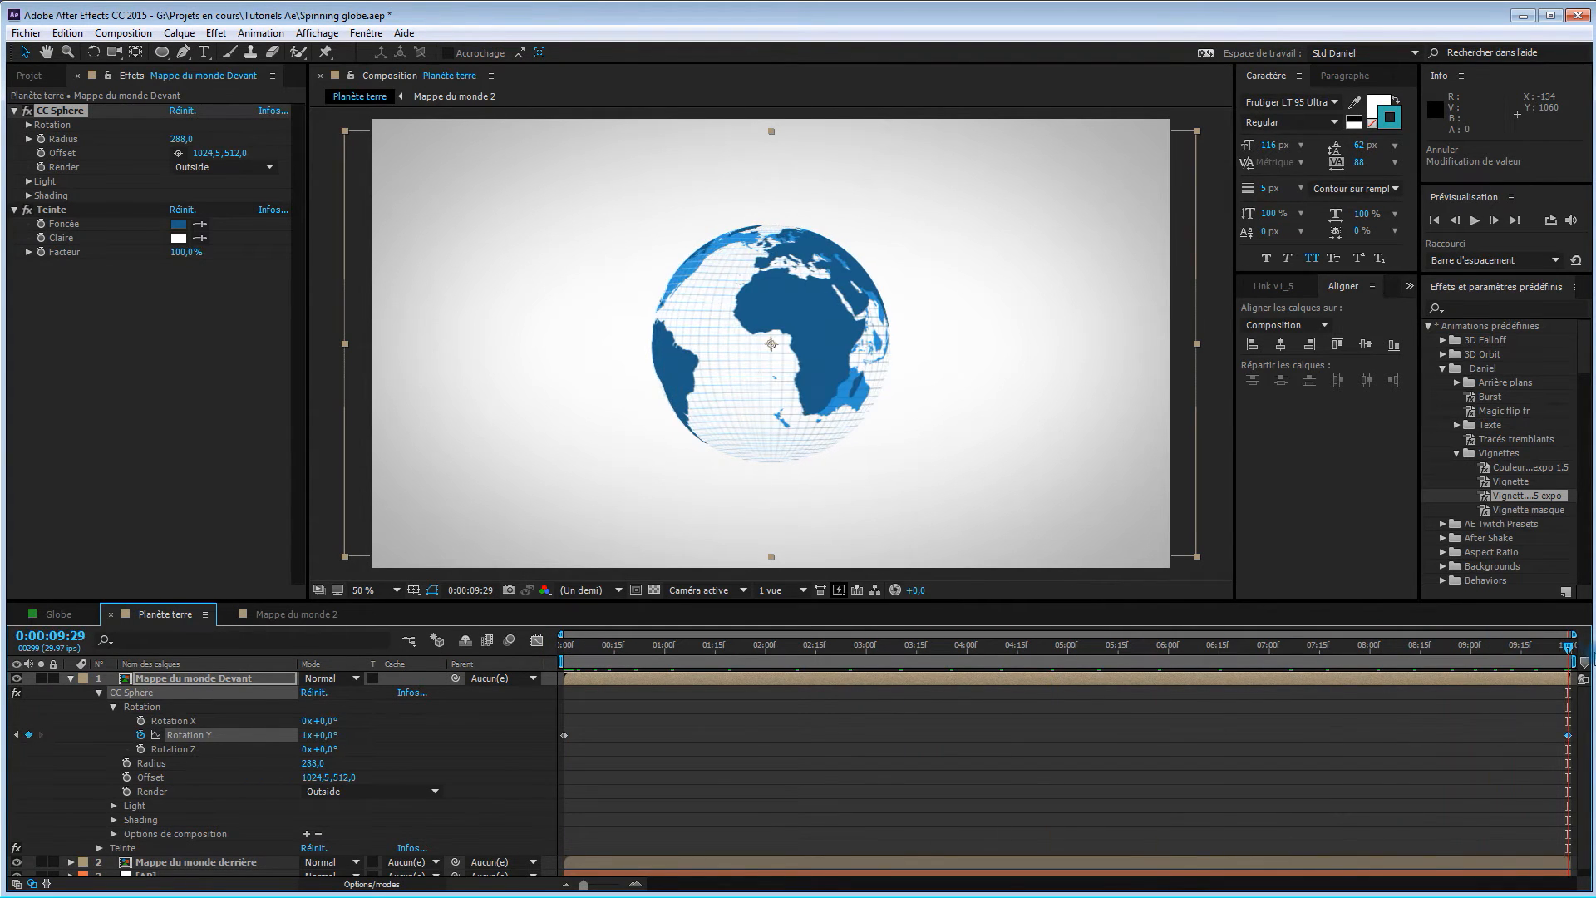
{"action": "key", "text": "KP_0"}
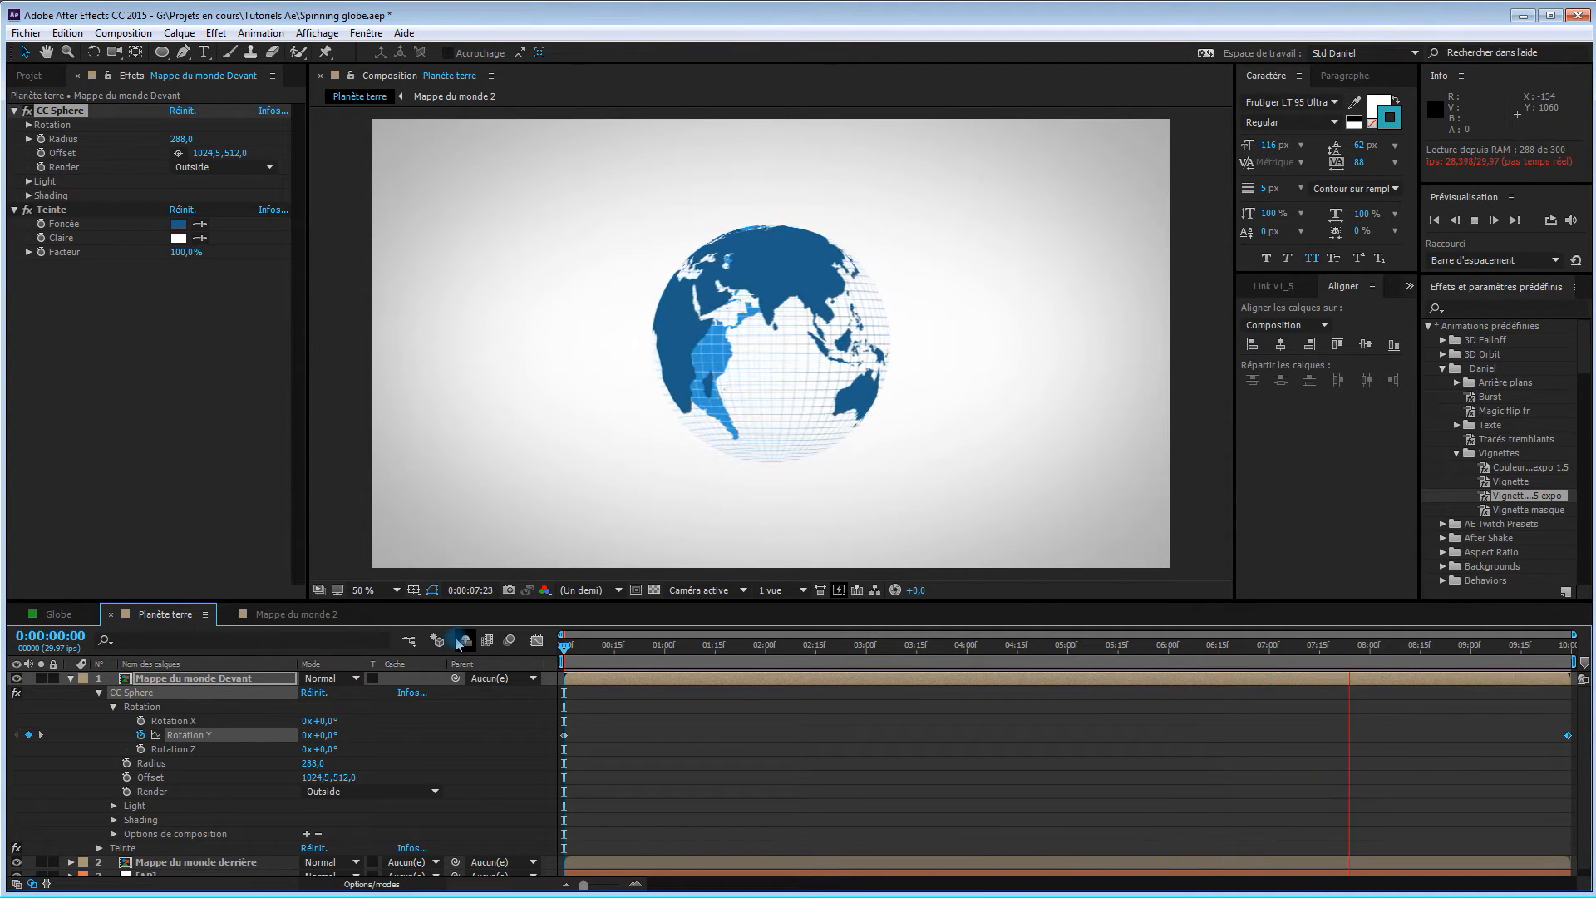
{"action": "key", "text": "KP_0"}
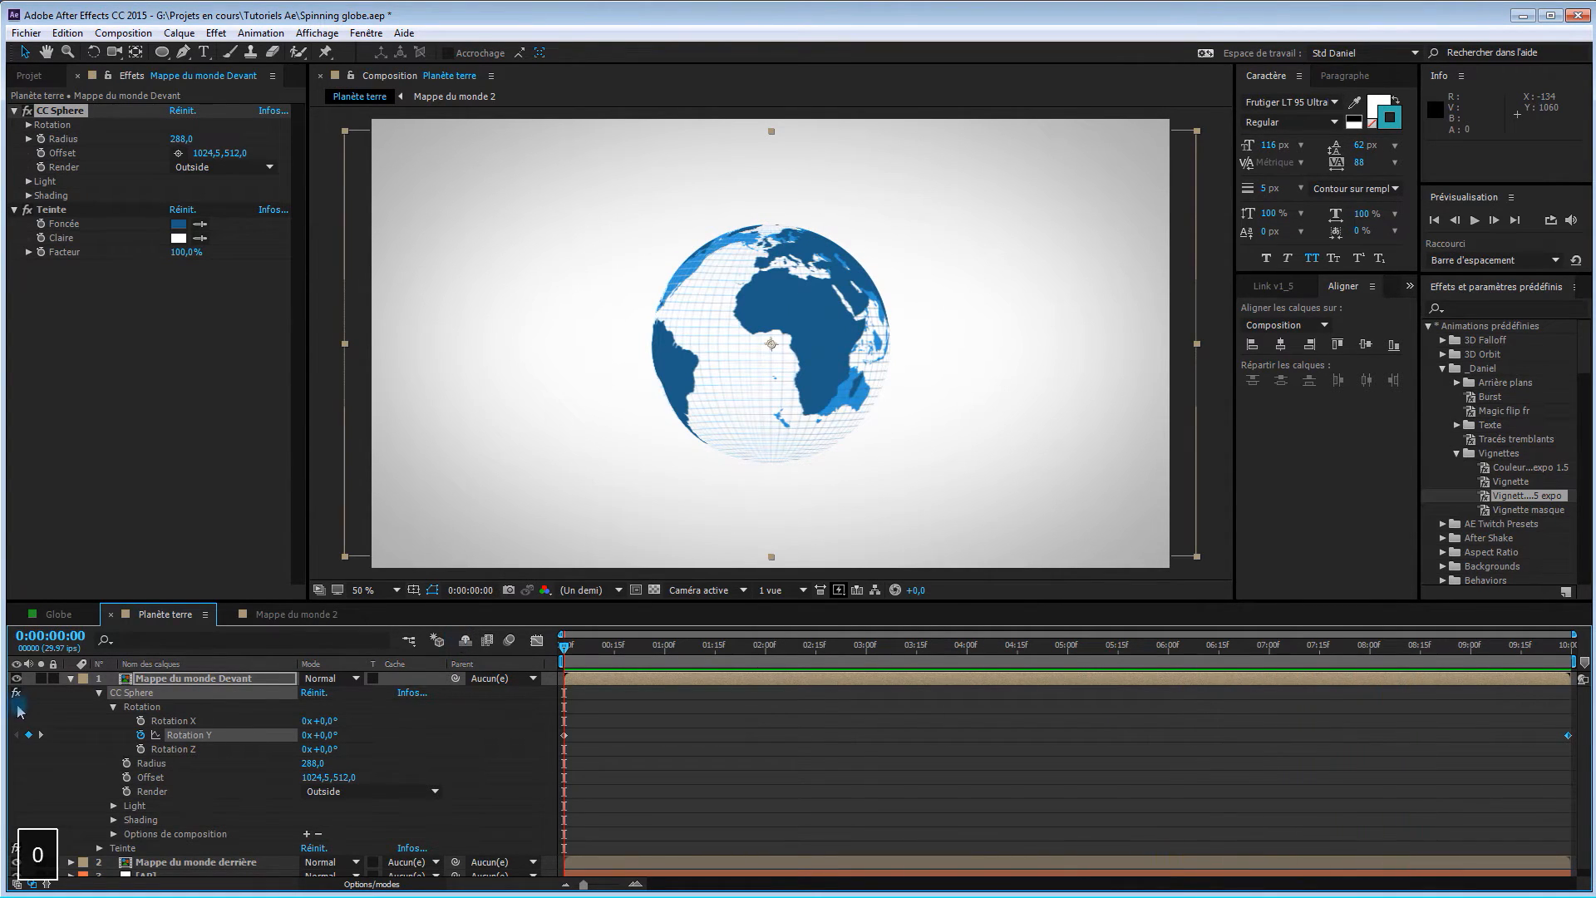
{"action": "mouse_move", "coordinate": [560, 651]}
{"action": "left_mouse_down"}
{"action": "mouse_move", "coordinate": [615, 650]}
{"action": "mouse_move", "coordinate": [549, 646]}
{"action": "left_mouse_up"}
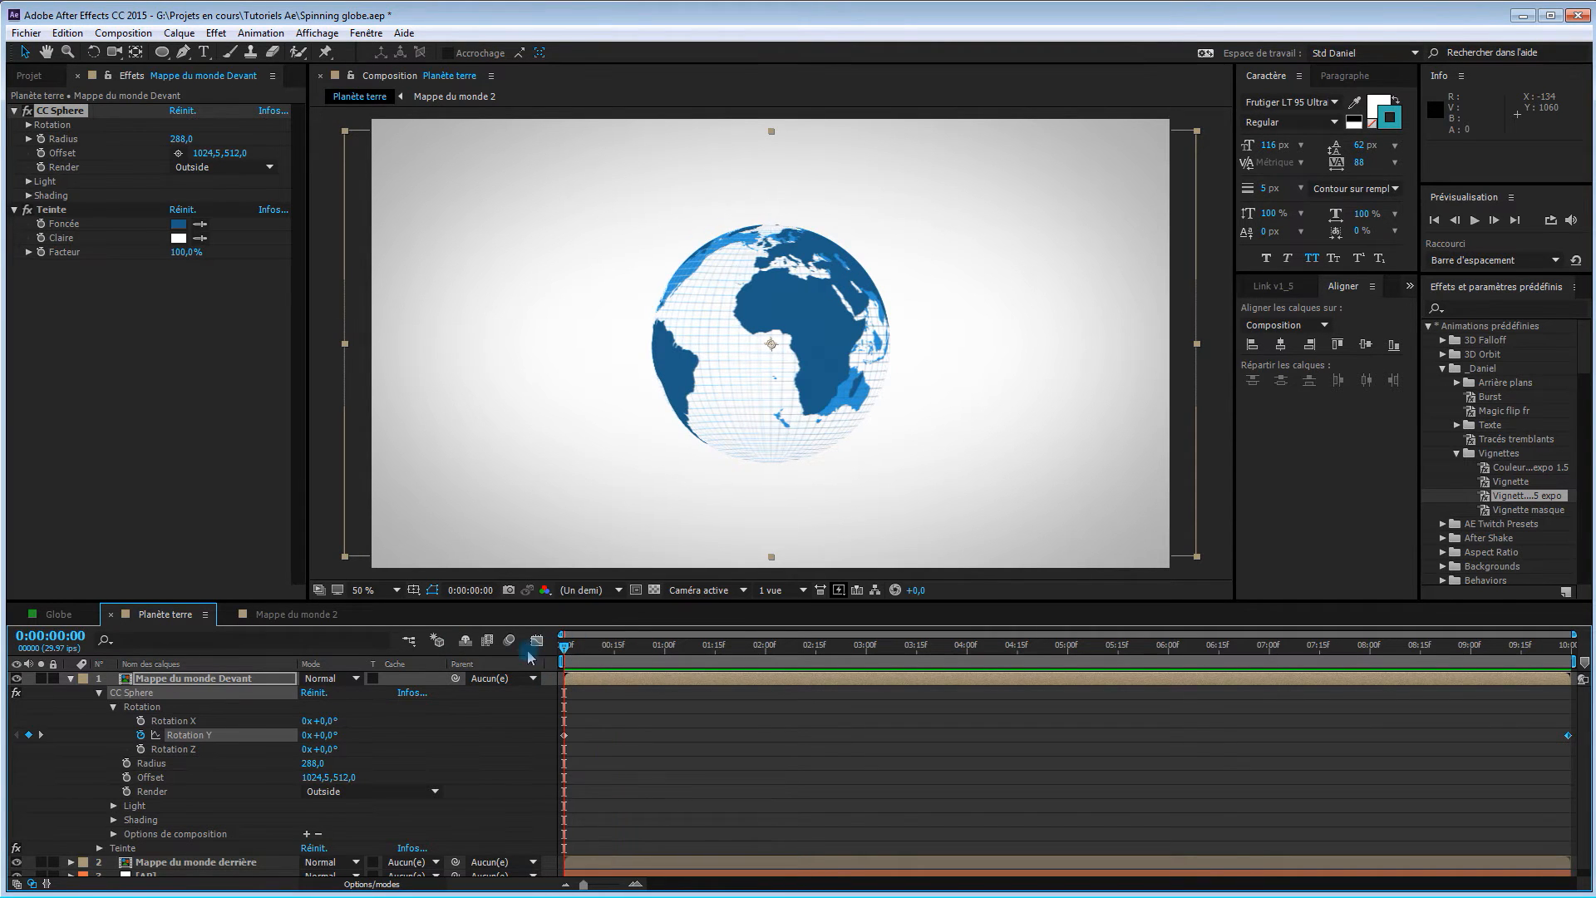
{"action": "left_click", "coordinate": [72, 679]}
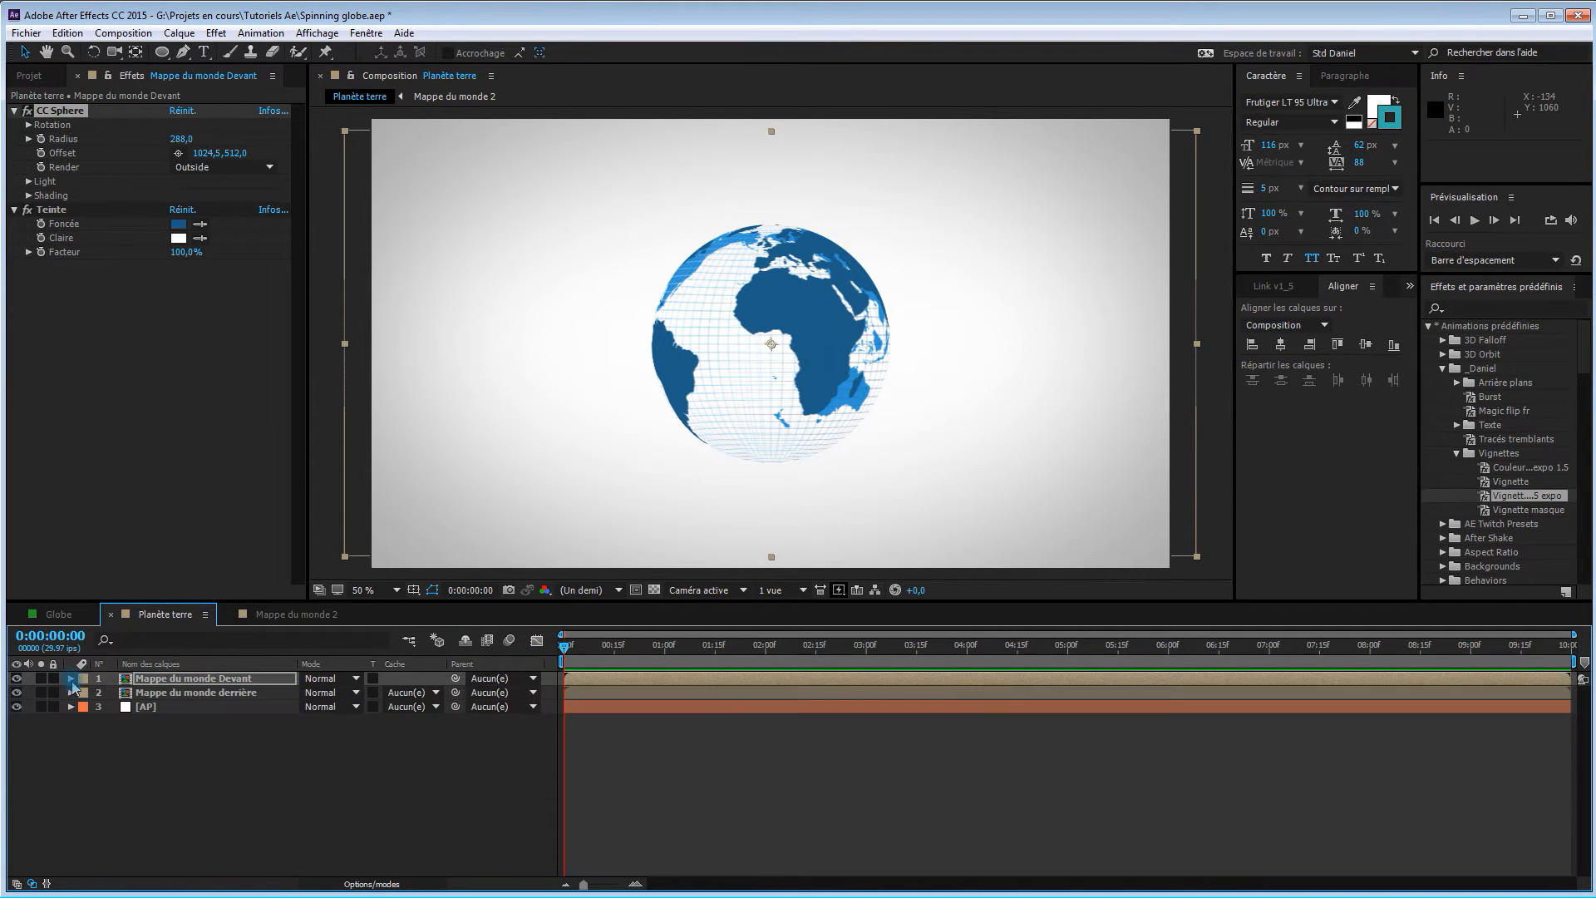
{"action": "left_click", "coordinate": [337, 802]}
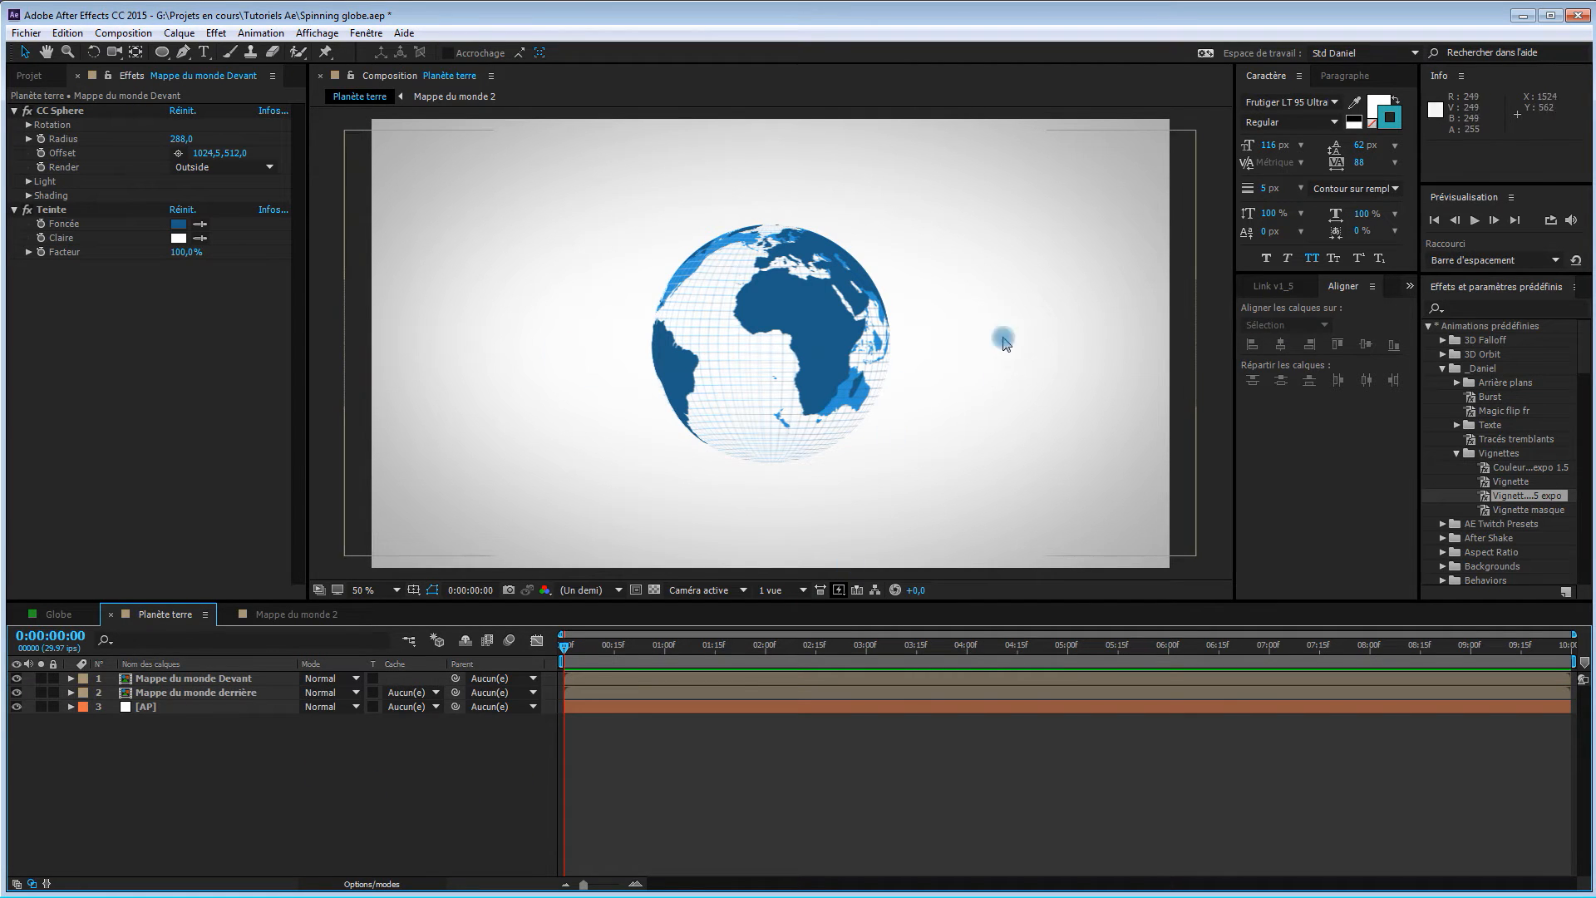
Create a text layer reading "voyage" in the Planète terre composition and return to the Selection tool.
{"action": "right_click", "coordinate": [307, 749]}
{"action": "mouse_move", "coordinate": [349, 756]}
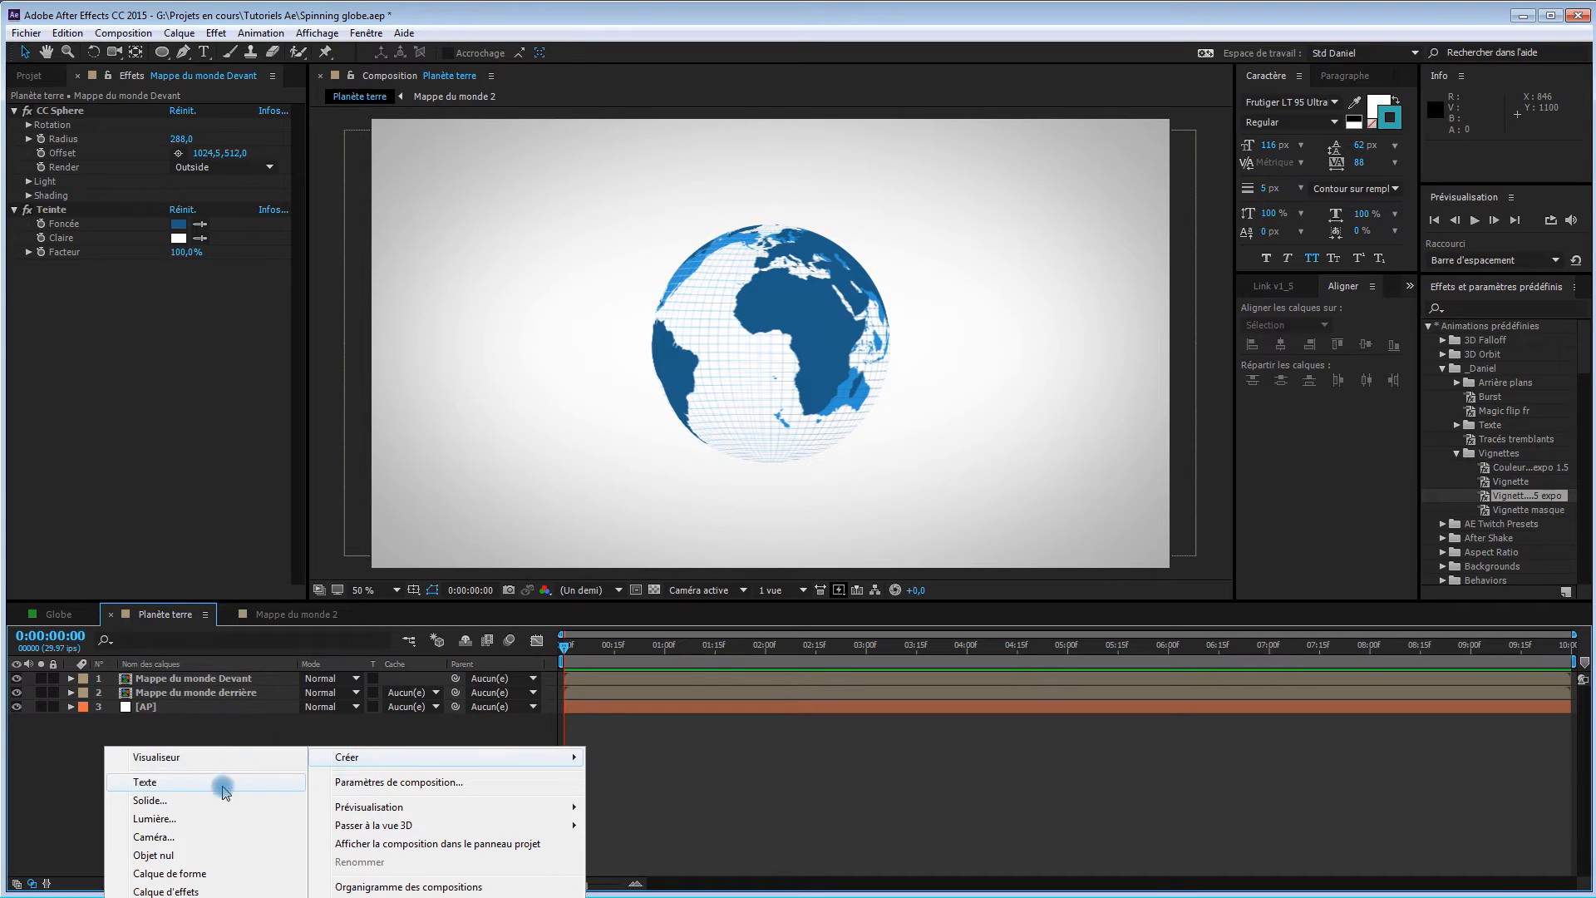
{"action": "left_click", "coordinate": [223, 787]}
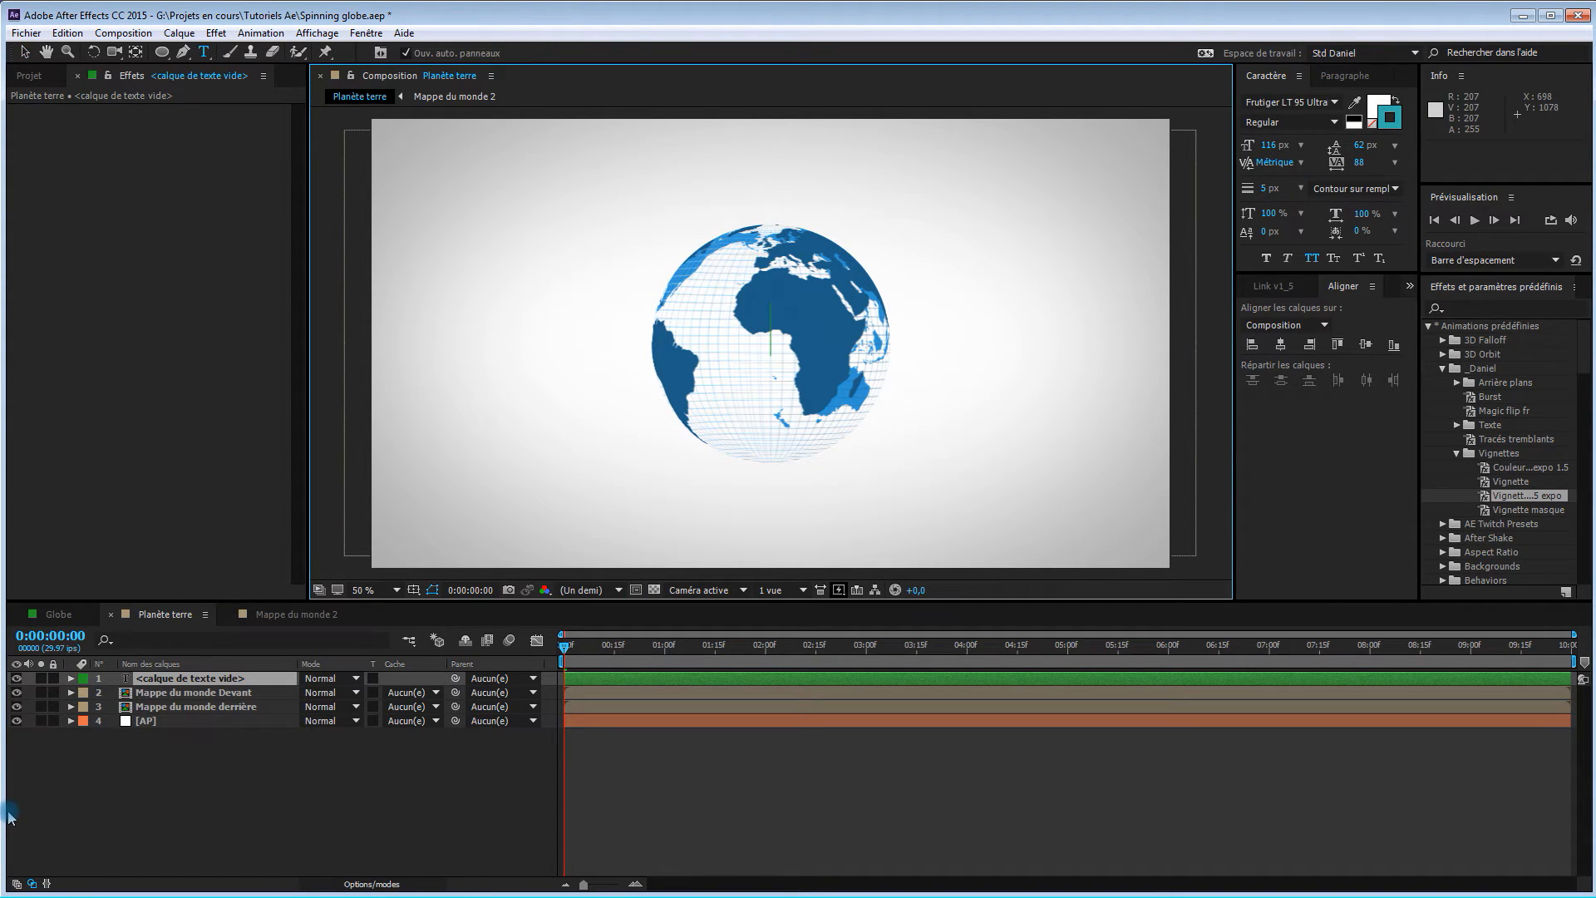
{"action": "type", "text": "voya"}
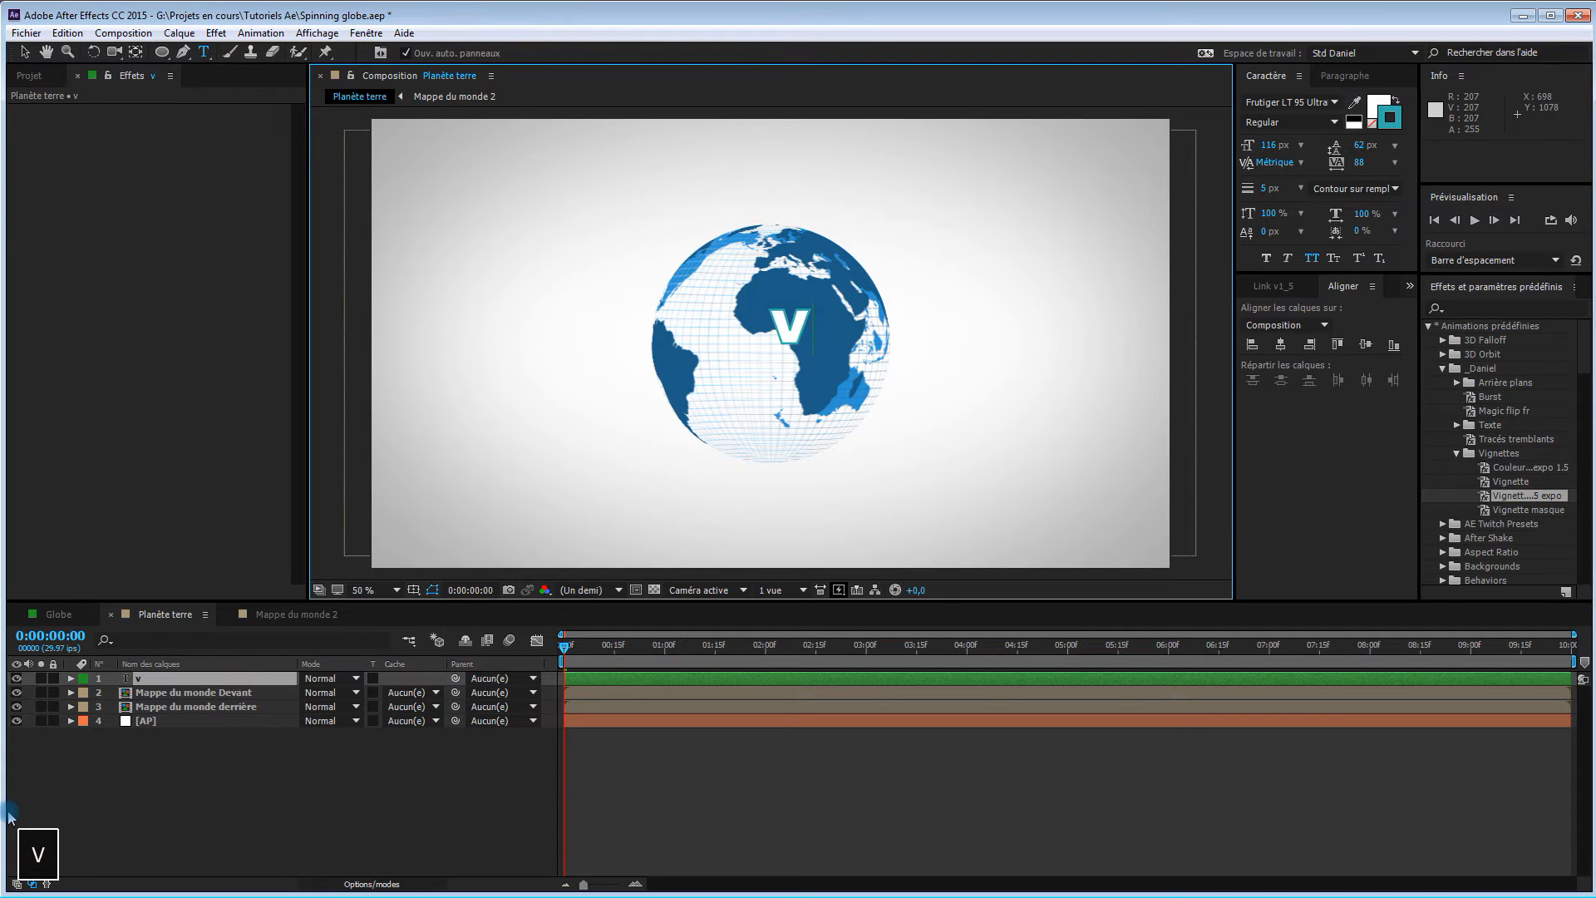
{"action": "type", "text": "ge"}
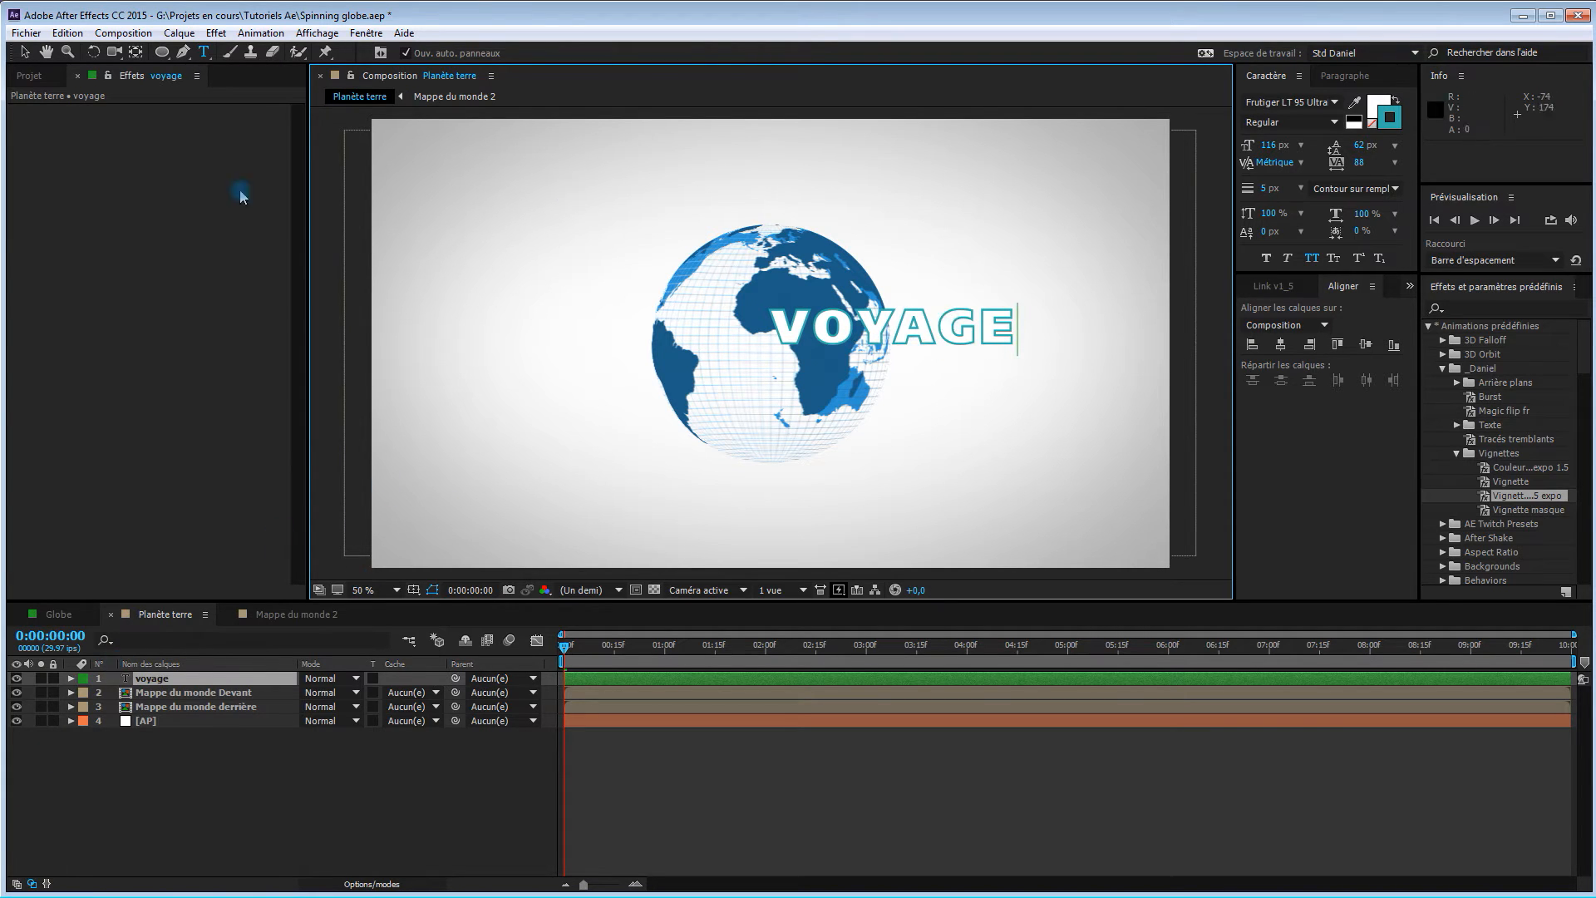
{"action": "left_click", "coordinate": [25, 51]}
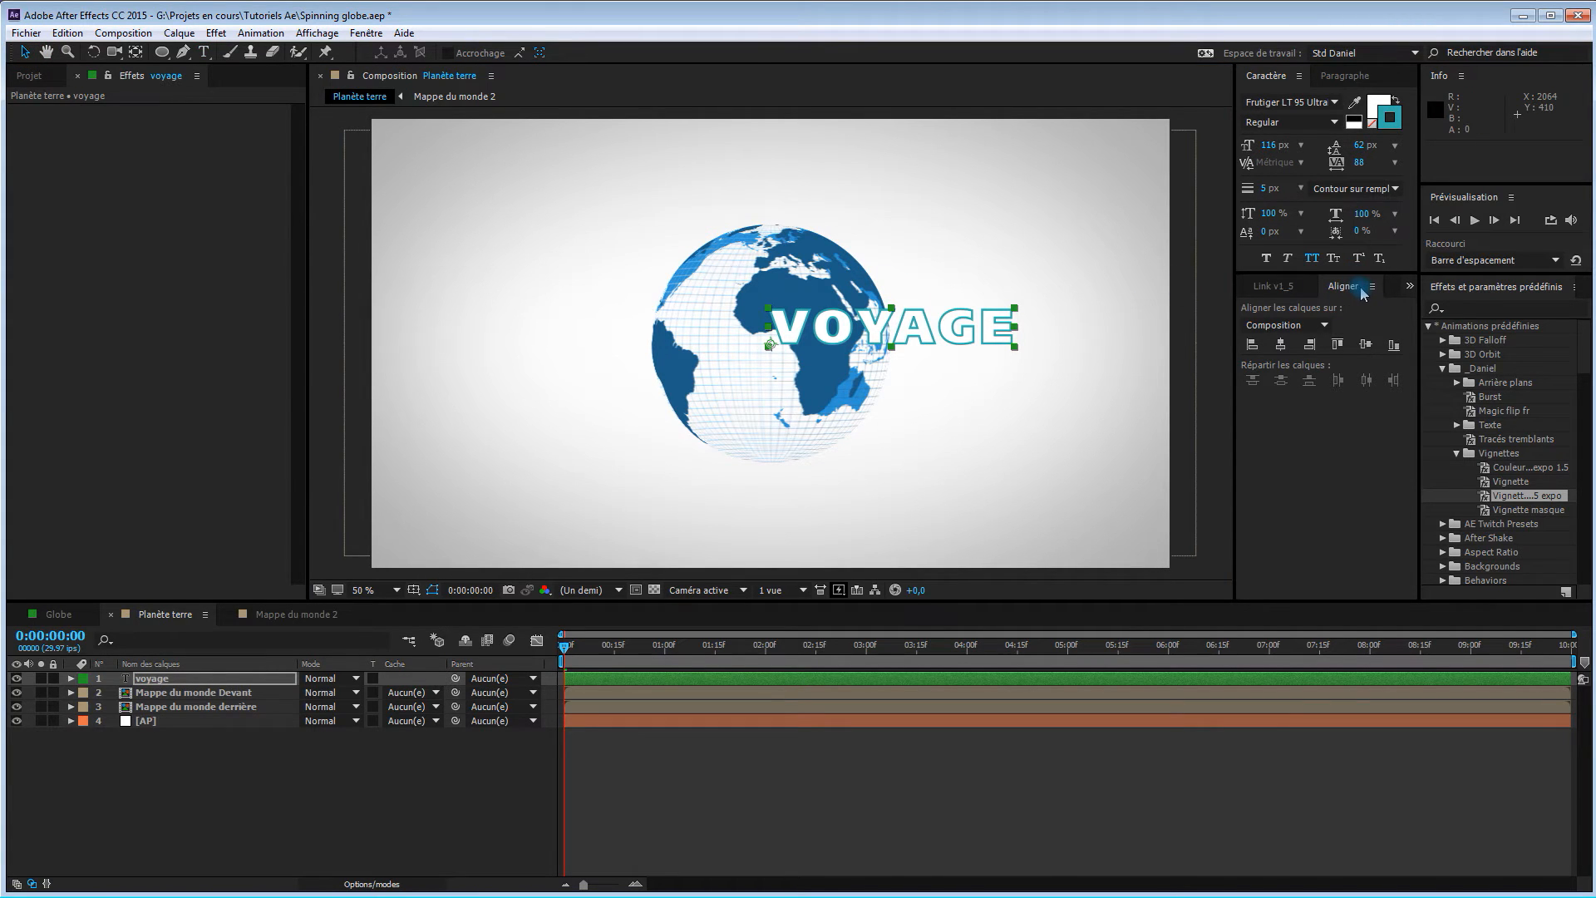
Centre the voyage text layer horizontally and vertically in the composition.
{"action": "left_click", "coordinate": [369, 33]}
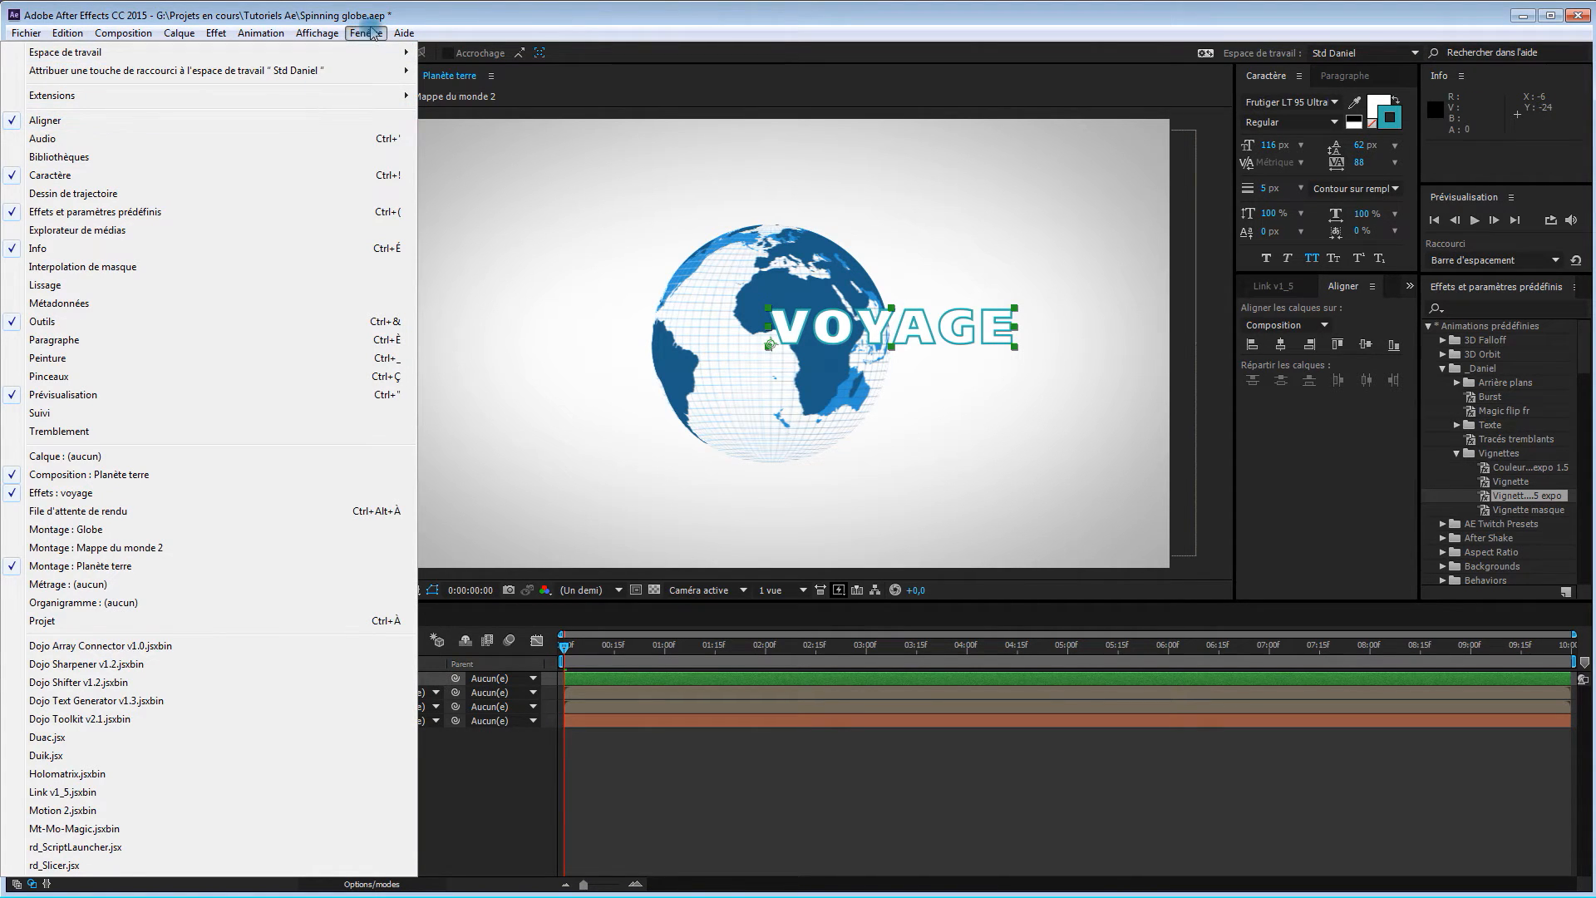
{"action": "left_click", "coordinate": [369, 37]}
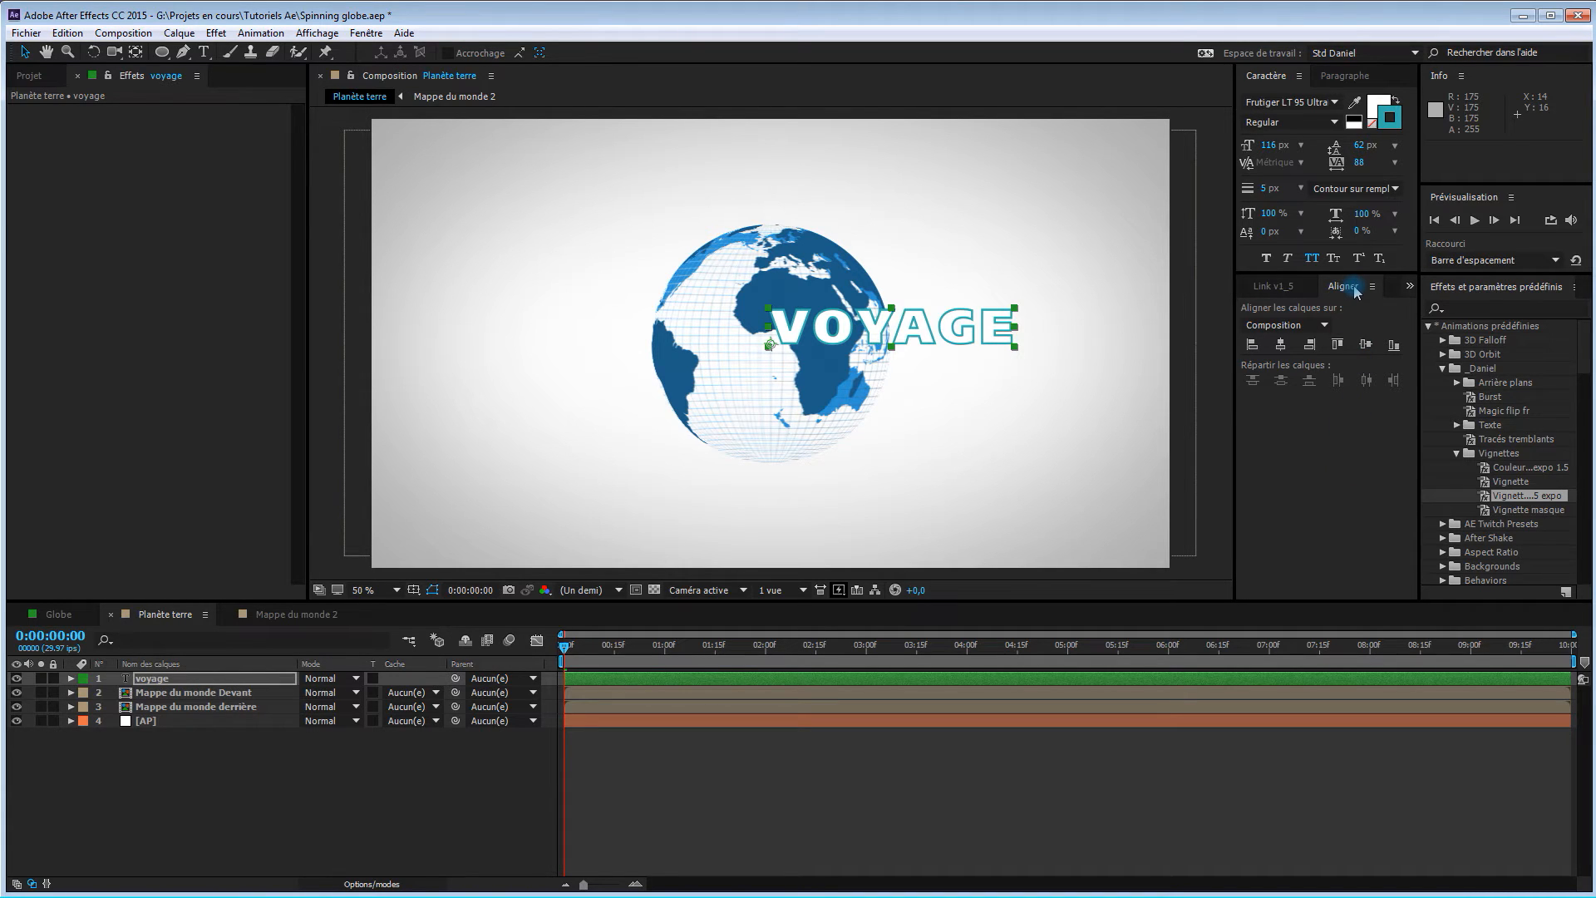
{"action": "left_click", "coordinate": [1277, 346]}
{"action": "left_click", "coordinate": [1368, 347]}
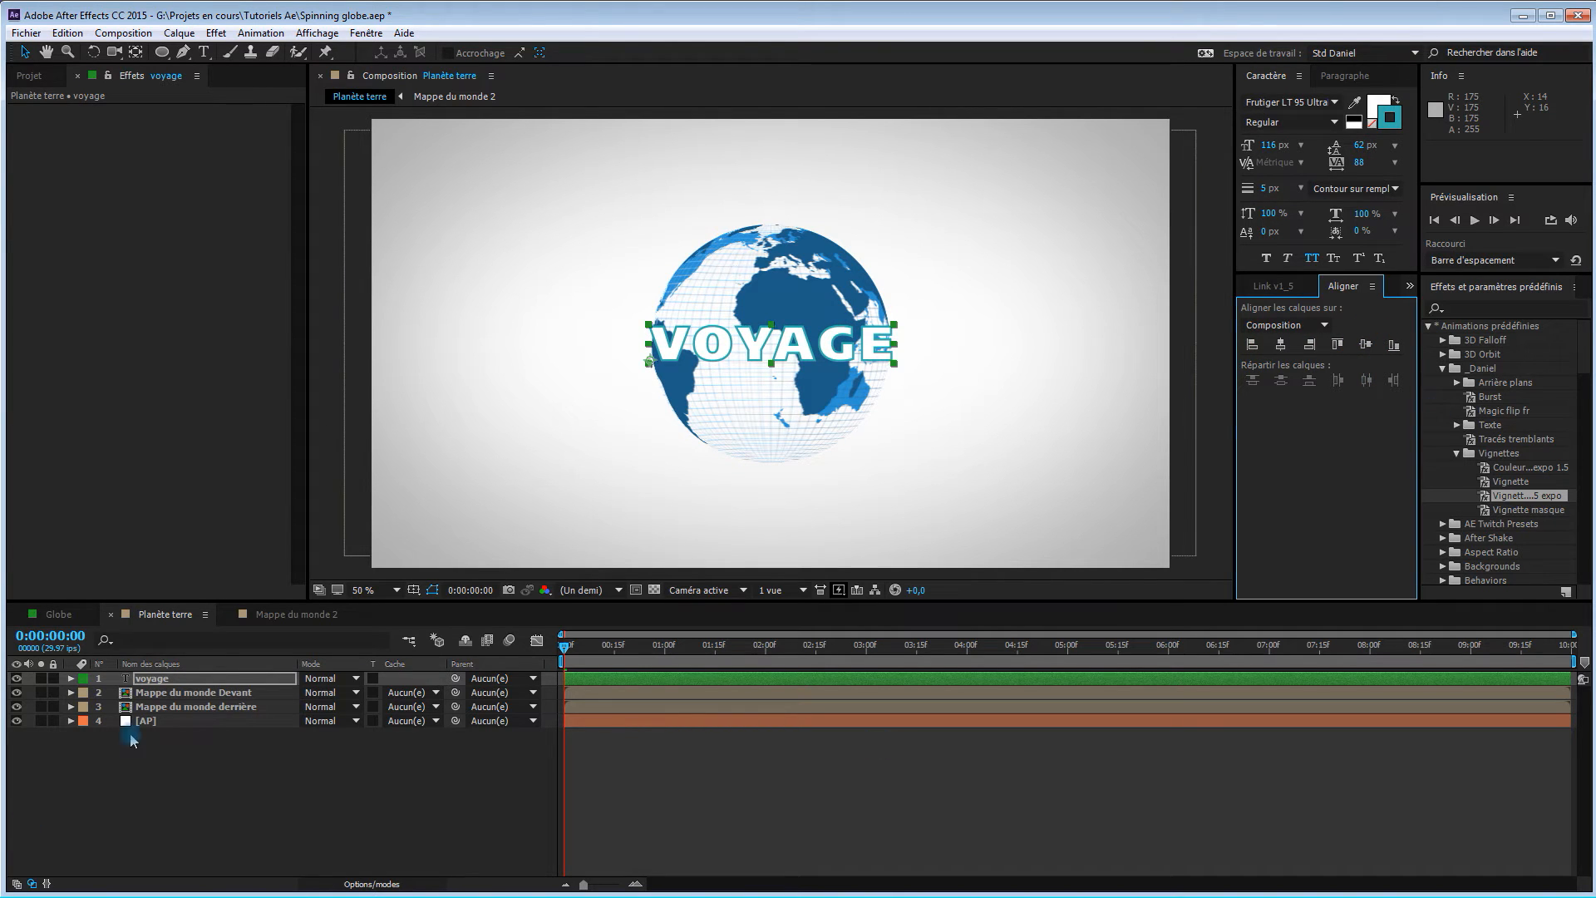
Precompose the voyage text layer, moving all attributes into the new composition and keeping the default name.
{"action": "right_click", "coordinate": [188, 681]}
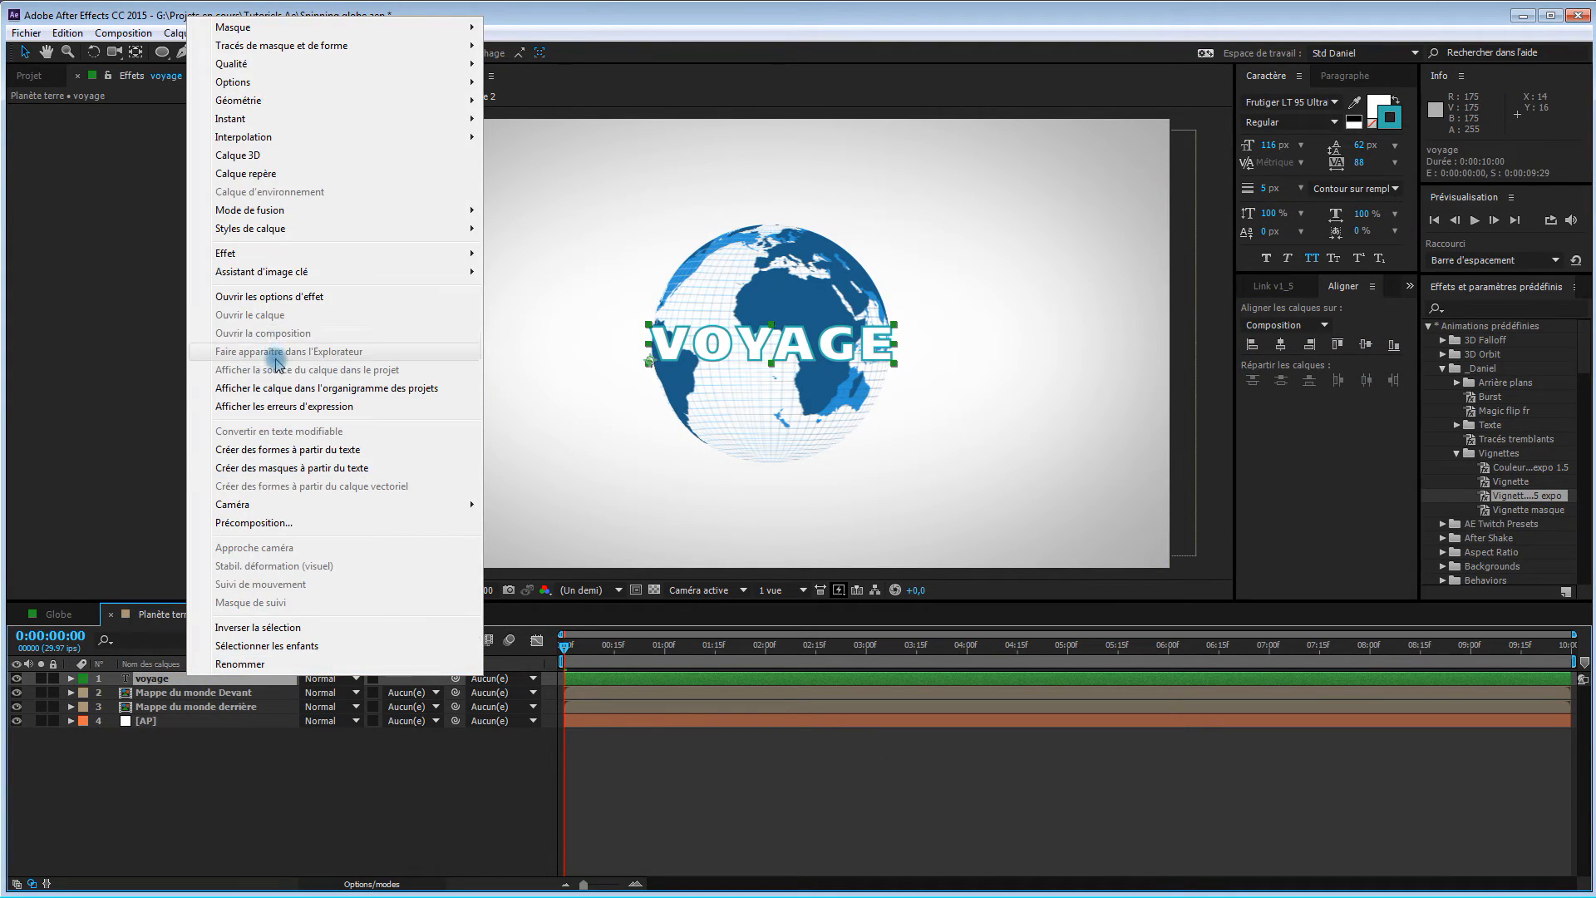
{"action": "left_click", "coordinate": [249, 522]}
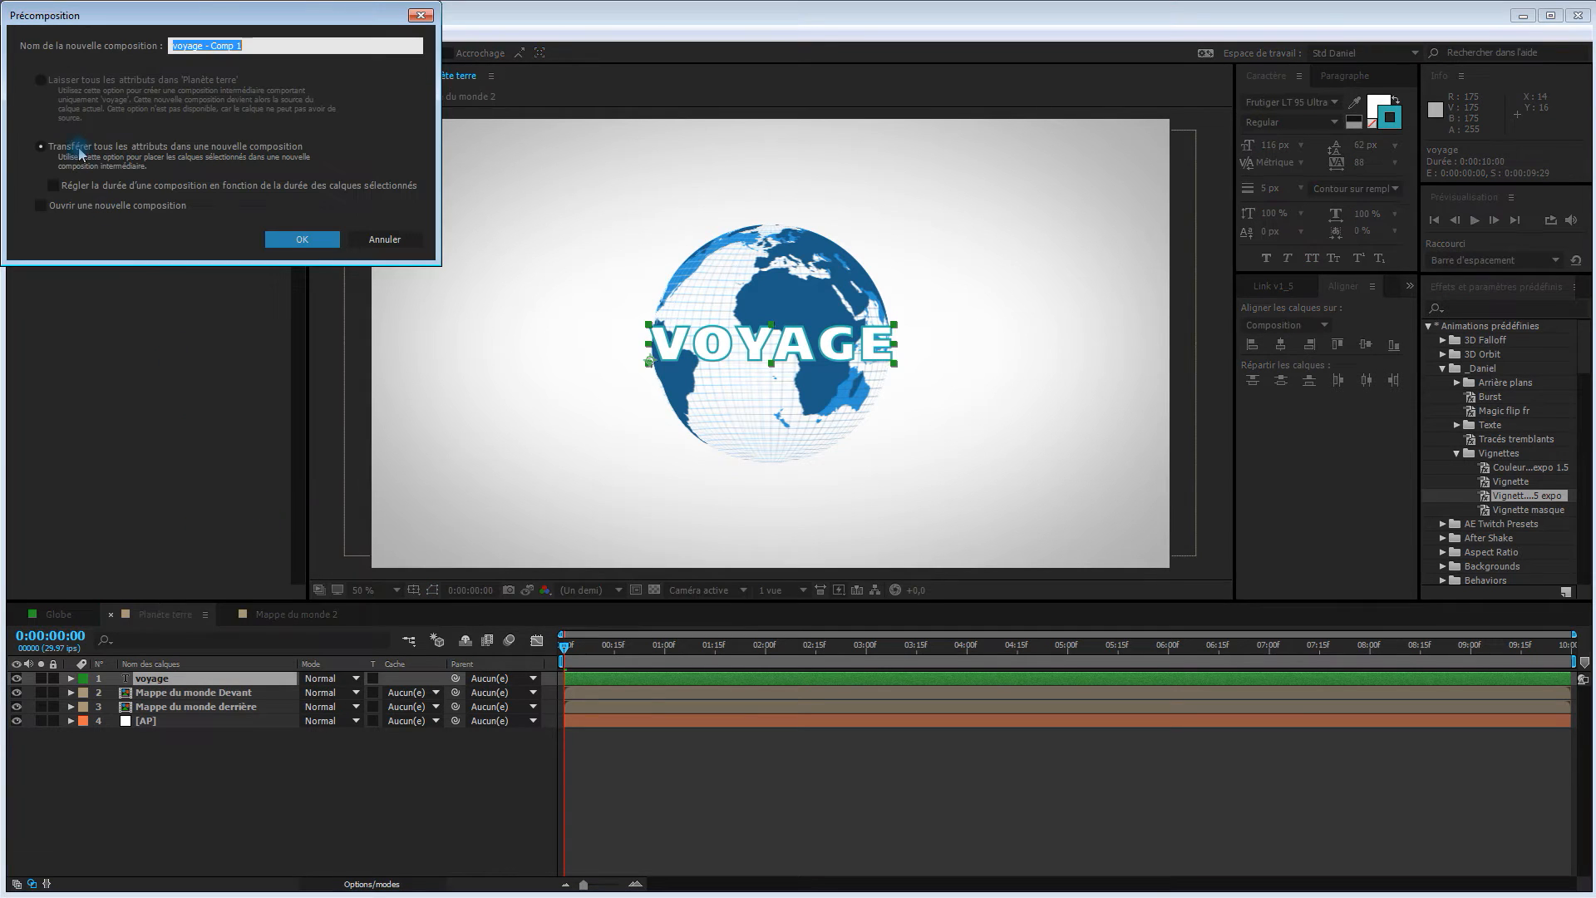
{"action": "left_click", "coordinate": [290, 241]}
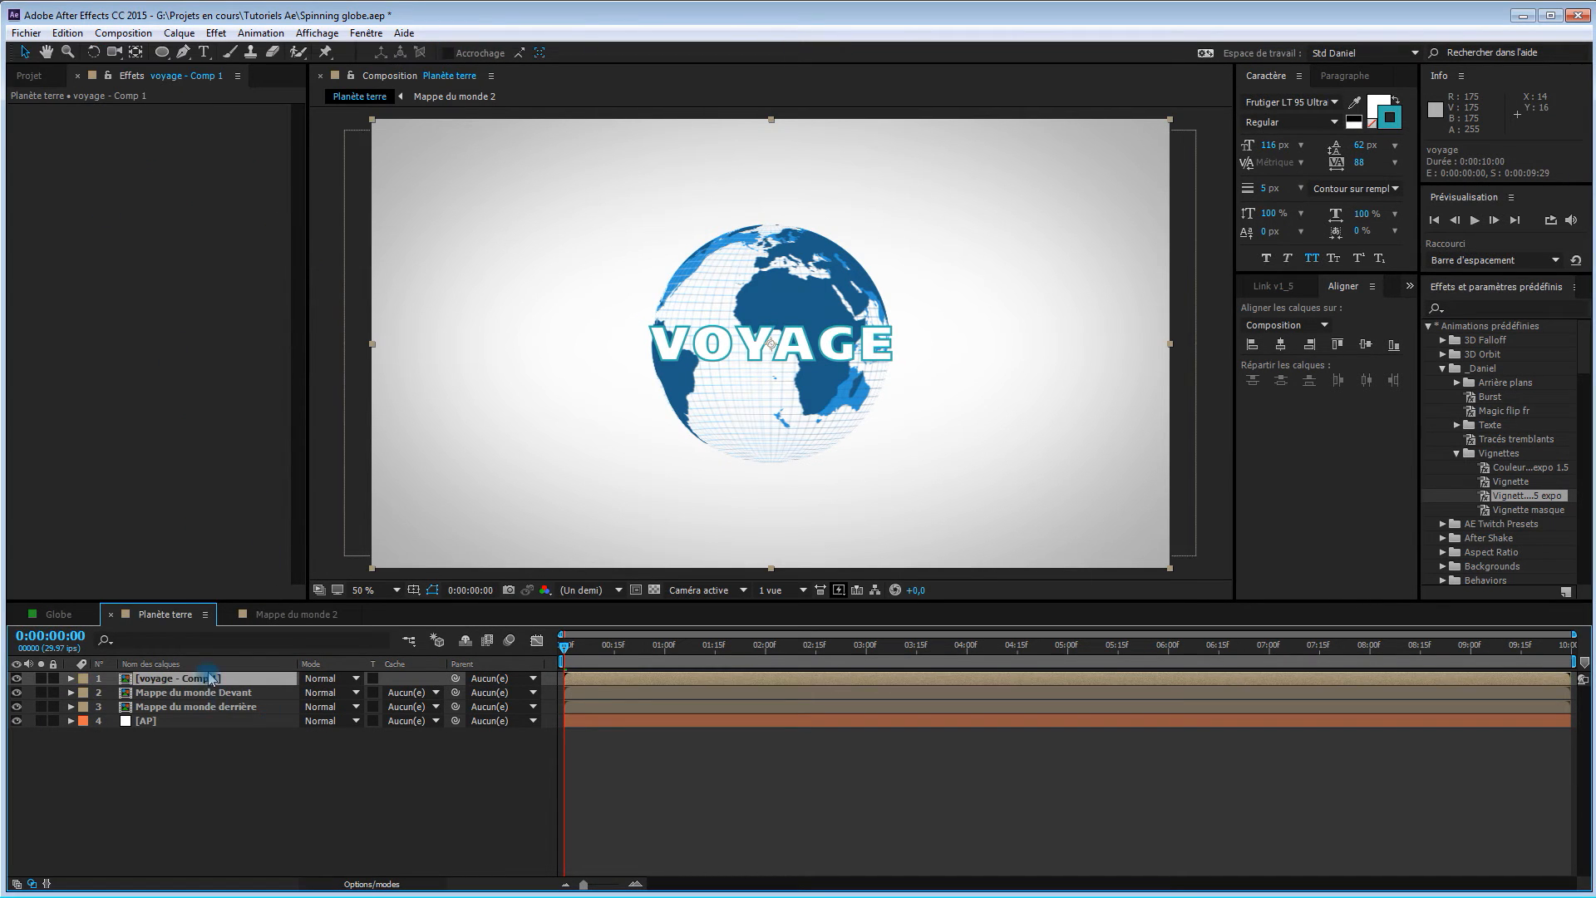
Open the voyage - Comp 1 precomposition and set its width to 5000 px in the composition settings.
{"action": "double_click", "coordinate": [211, 680]}
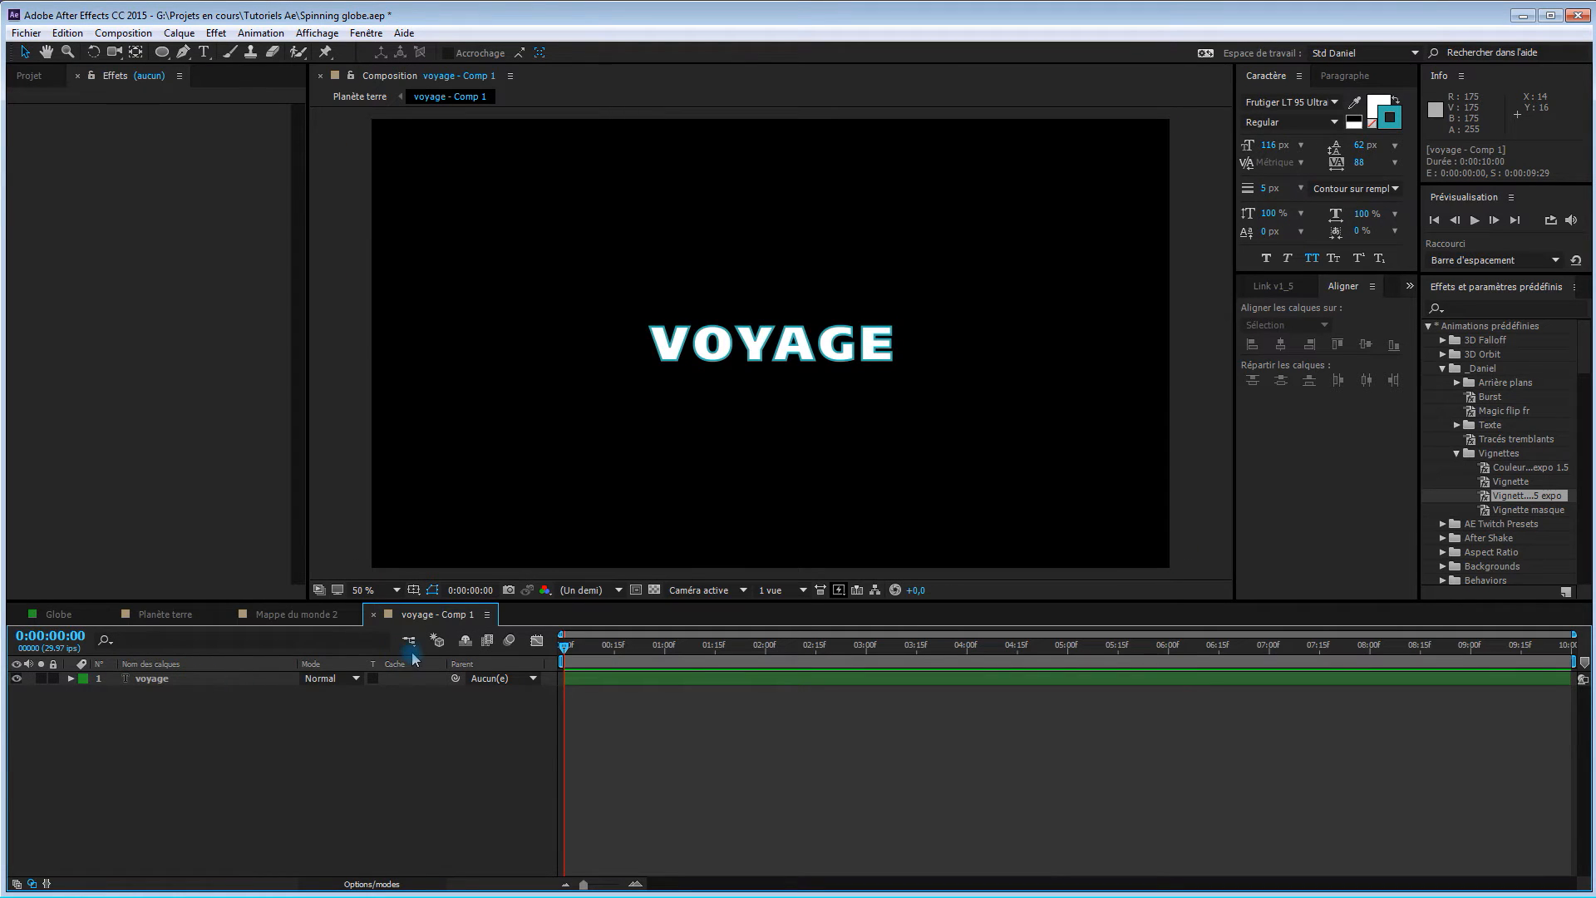
{"action": "left_click", "coordinate": [123, 32]}
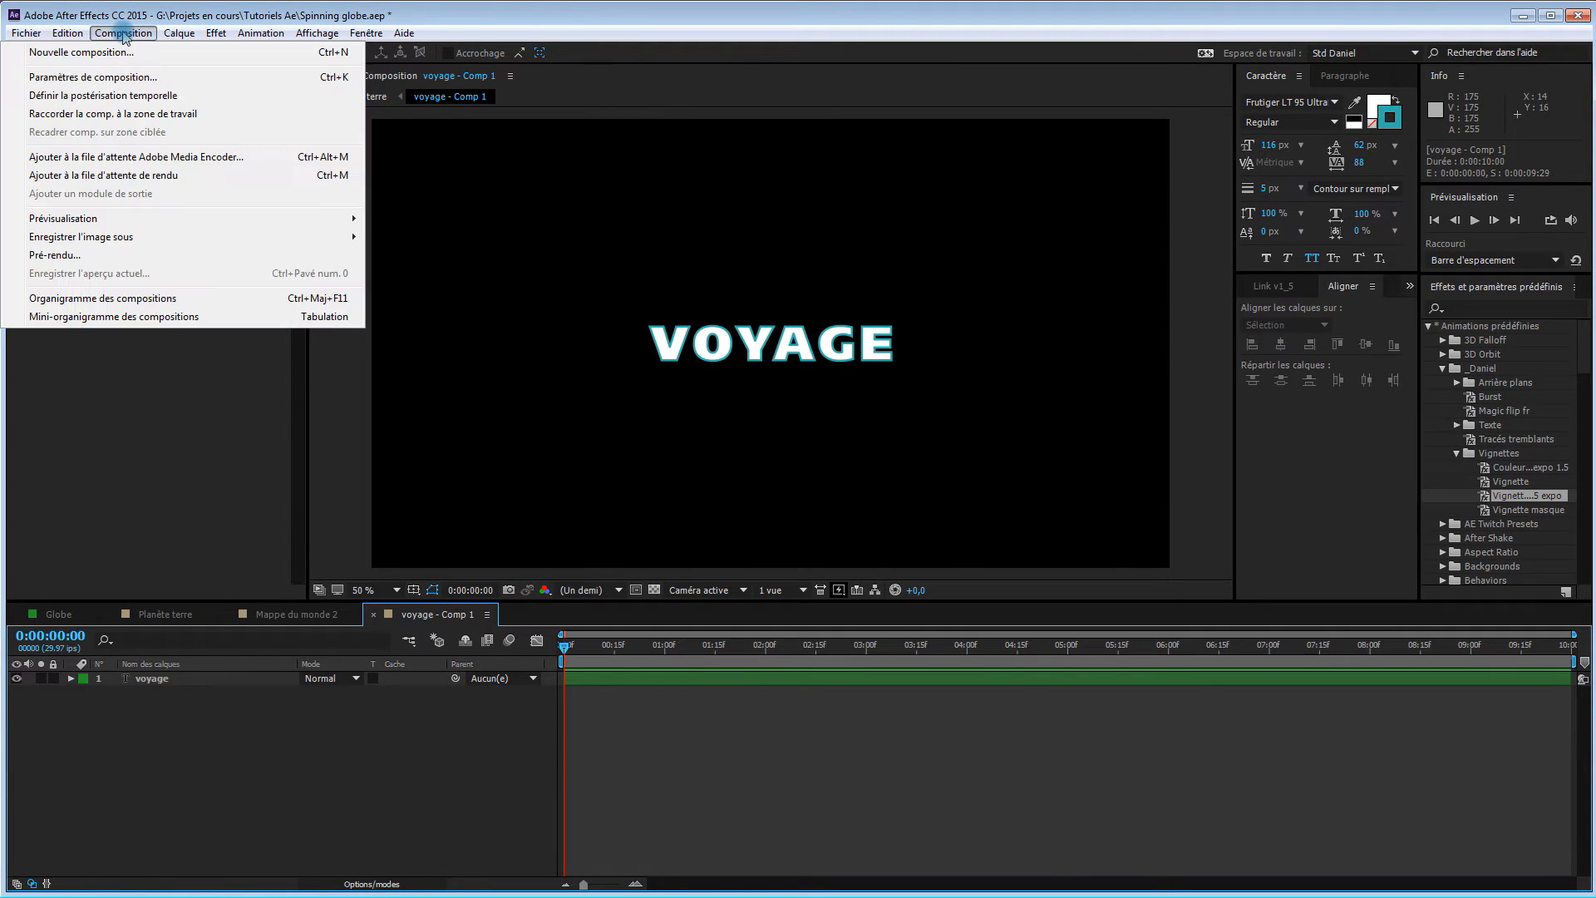
{"action": "left_click", "coordinate": [124, 78]}
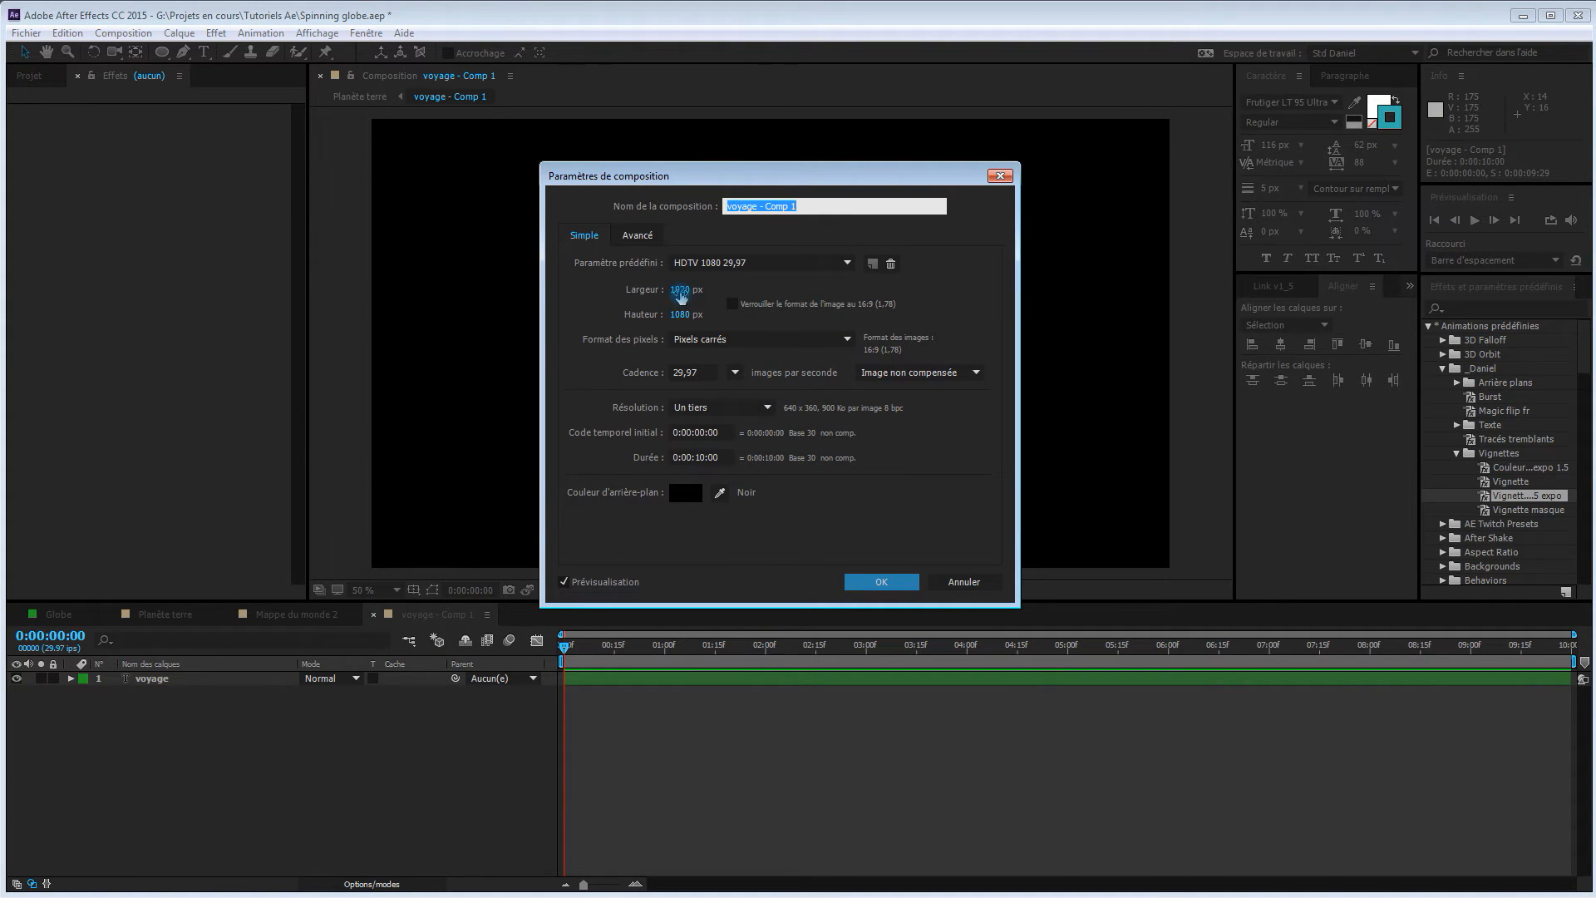
{"action": "left_click", "coordinate": [680, 292]}
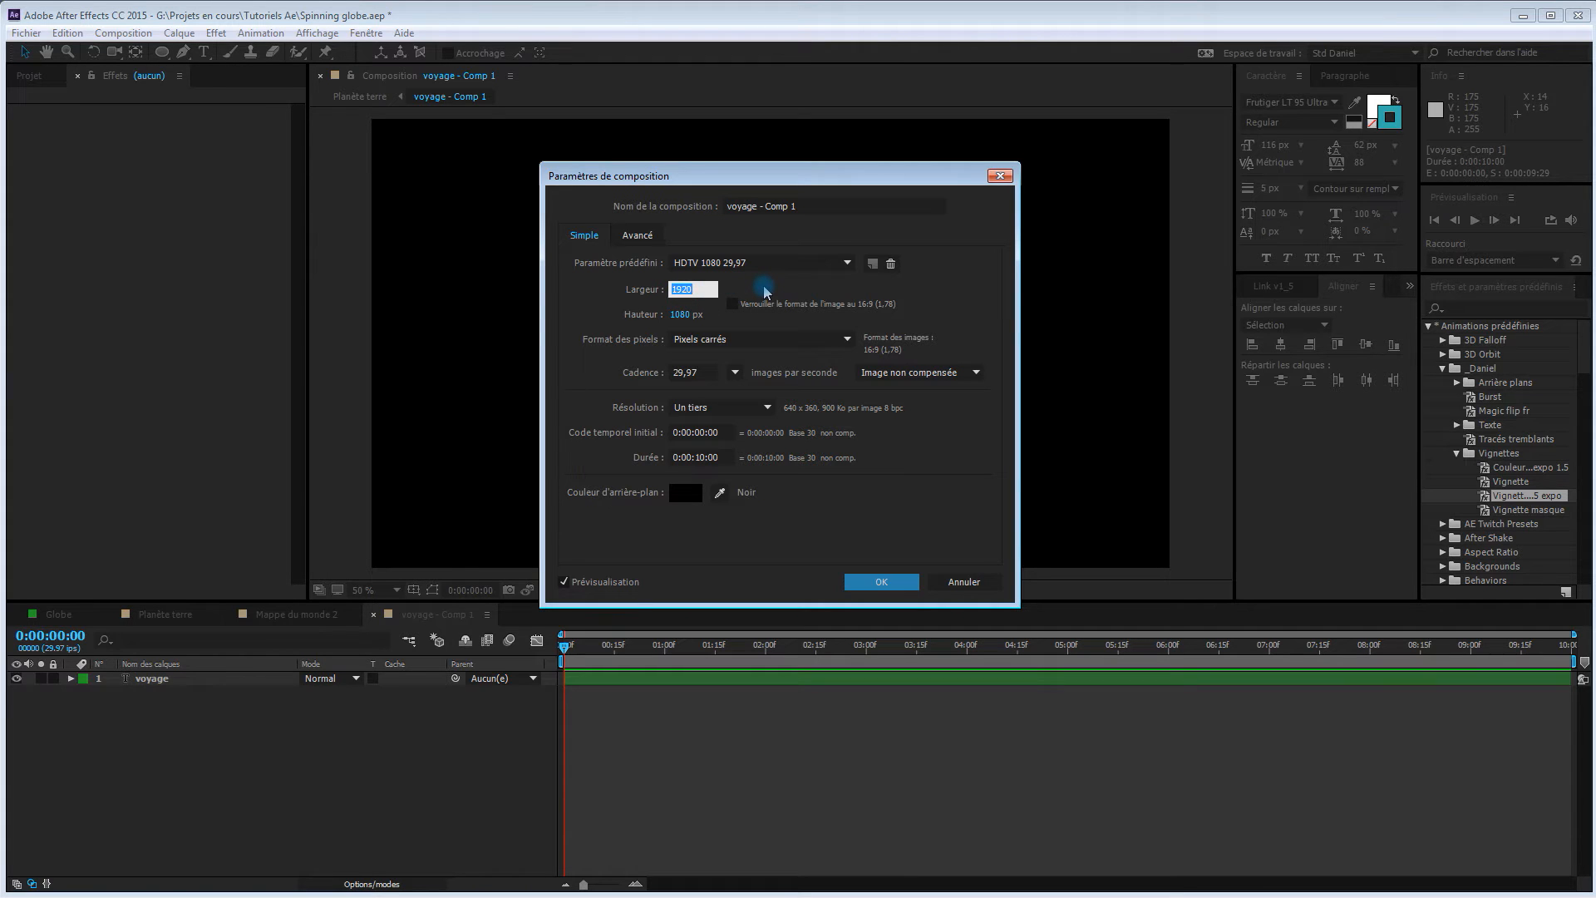
{"action": "type", "text": "5000"}
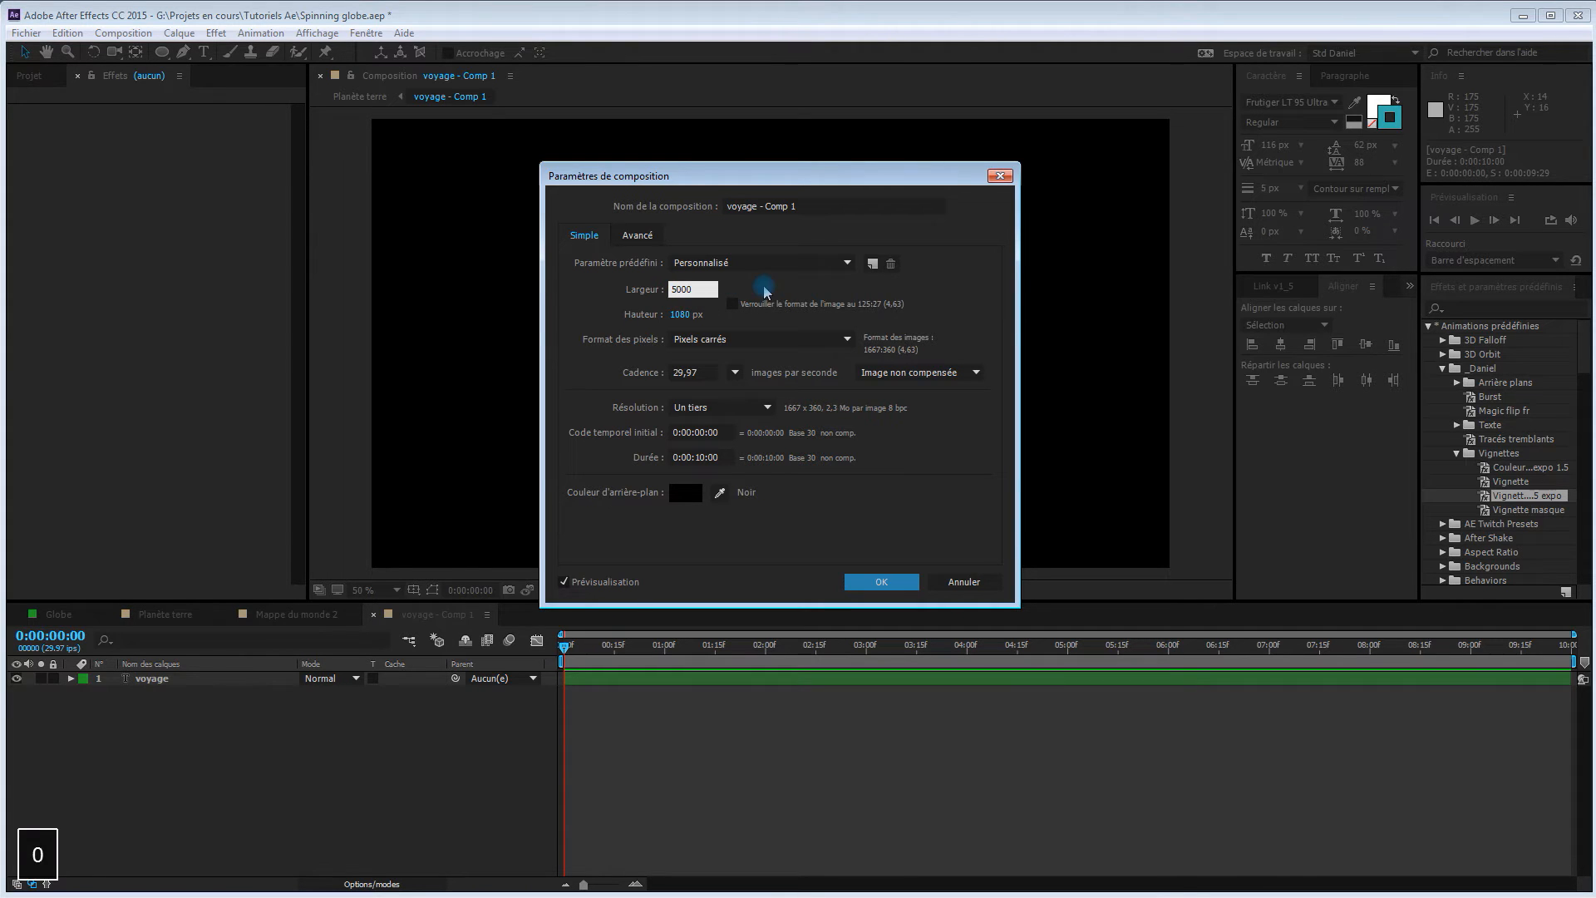
{"action": "key", "text": "Return"}
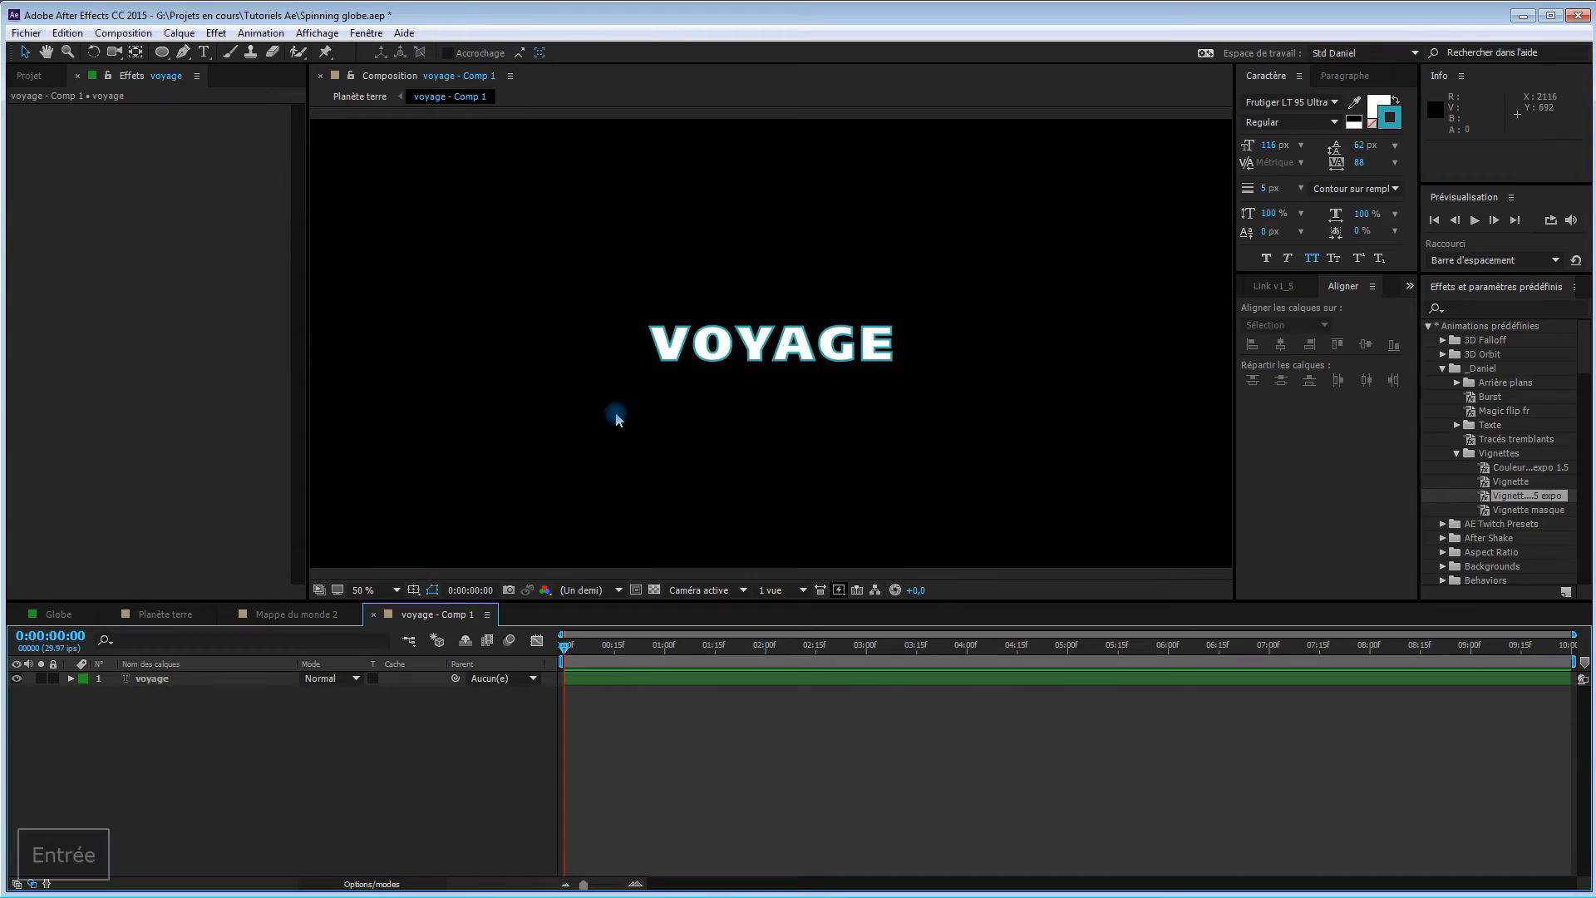
Activate the Pen tool with its fill option set to Aucun, ready for drawing in the voyage - Comp 1 composition.
{"action": "scroll", "coordinate": [648, 403], "scroll_direction": "down", "scroll_amount": 4}
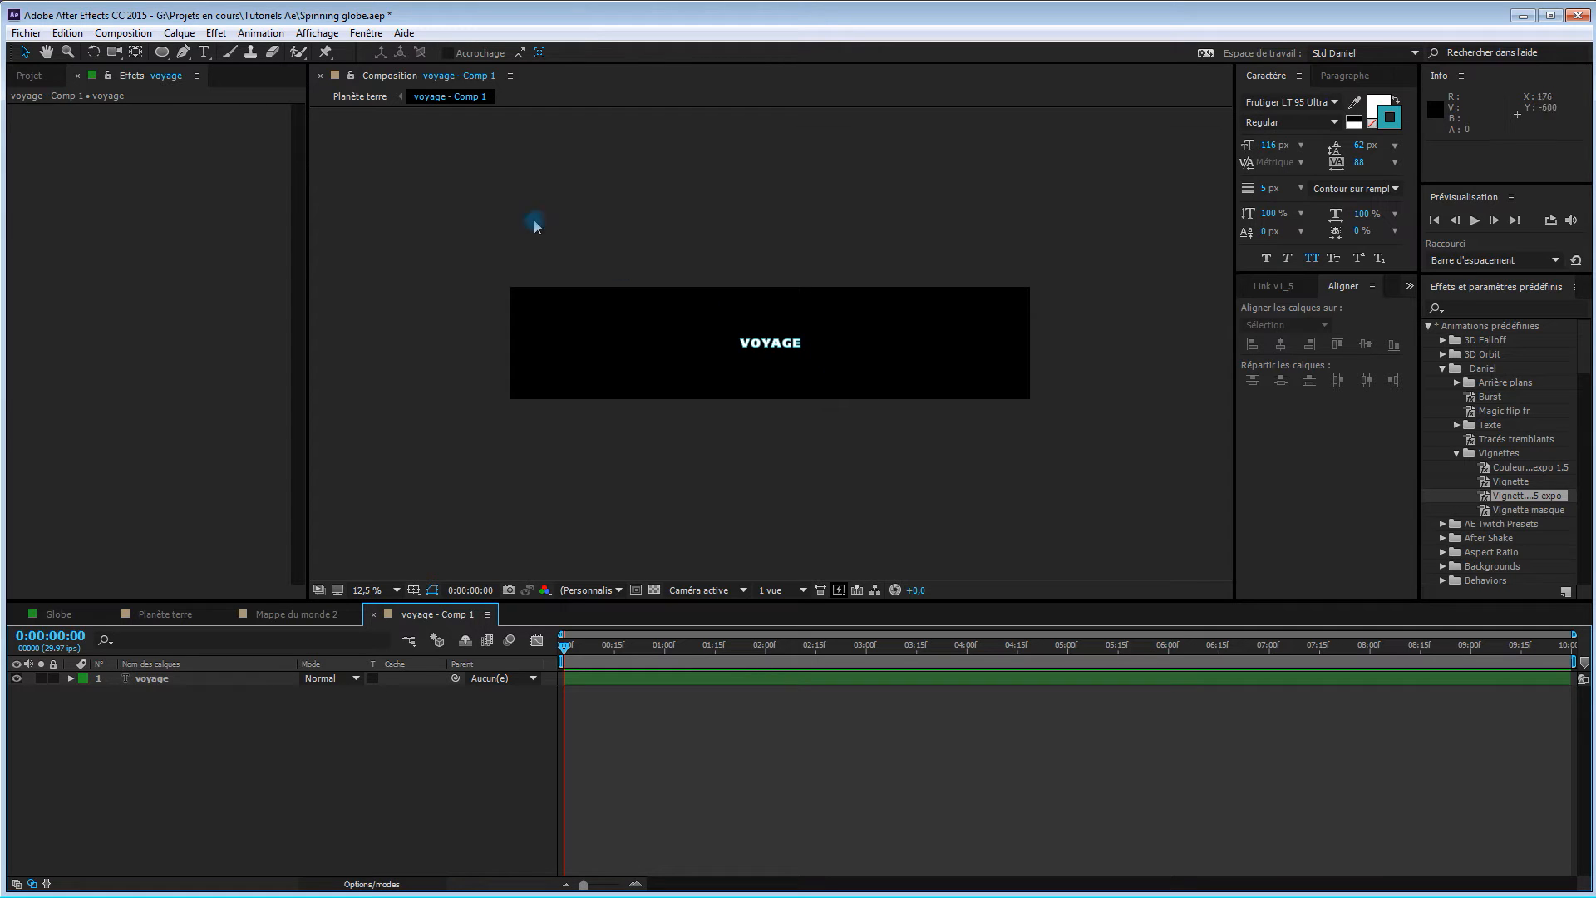
{"action": "left_click", "coordinate": [184, 52]}
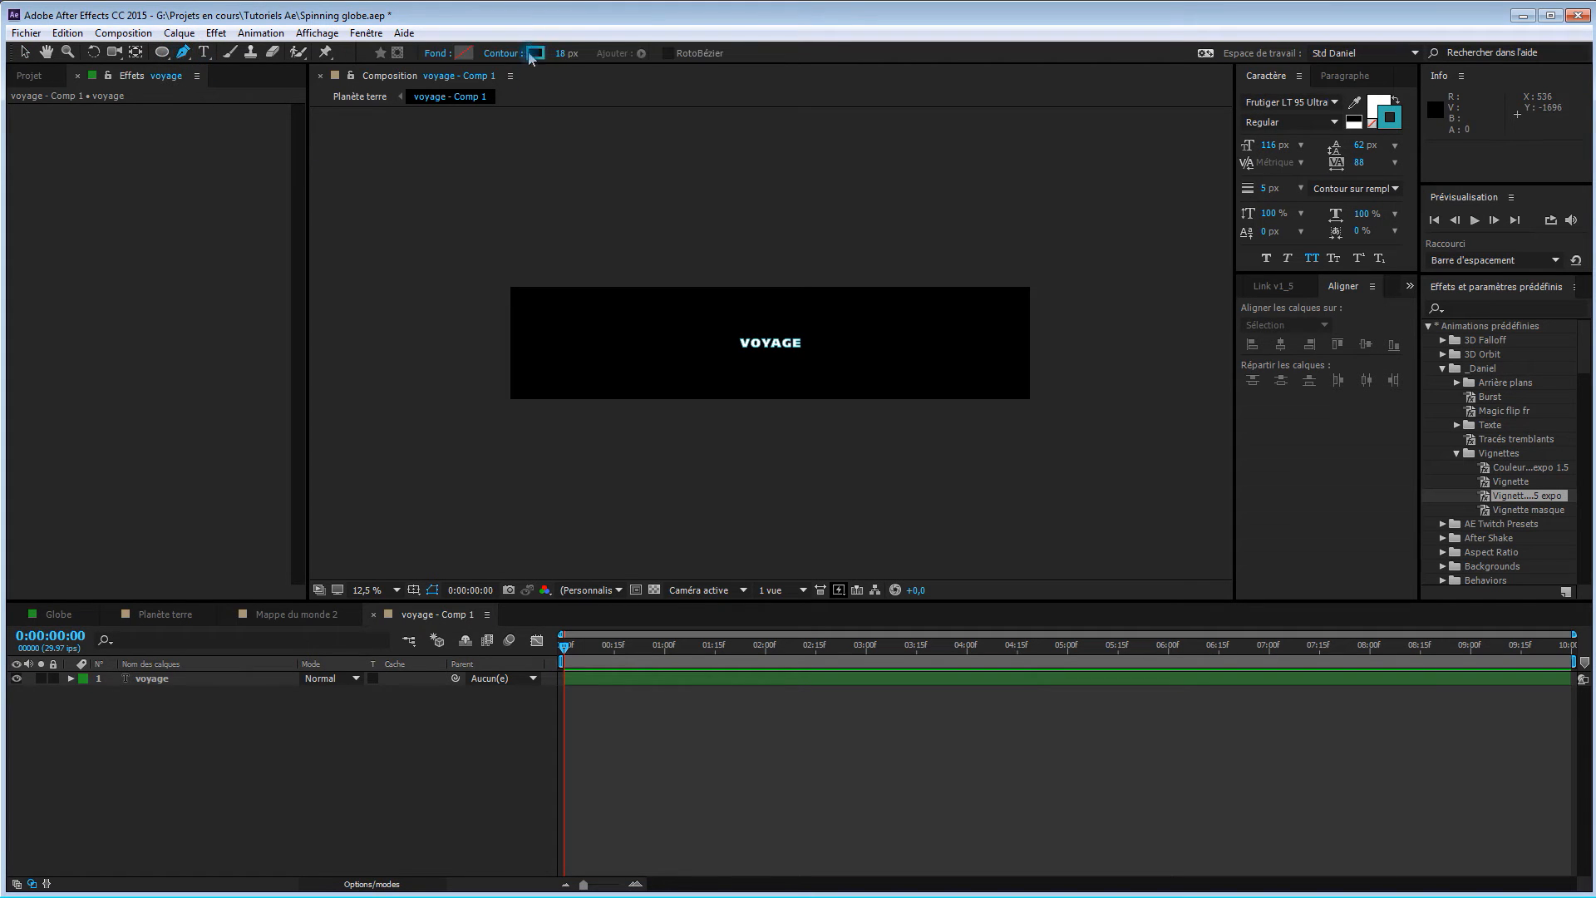
{"action": "left_click", "coordinate": [436, 53]}
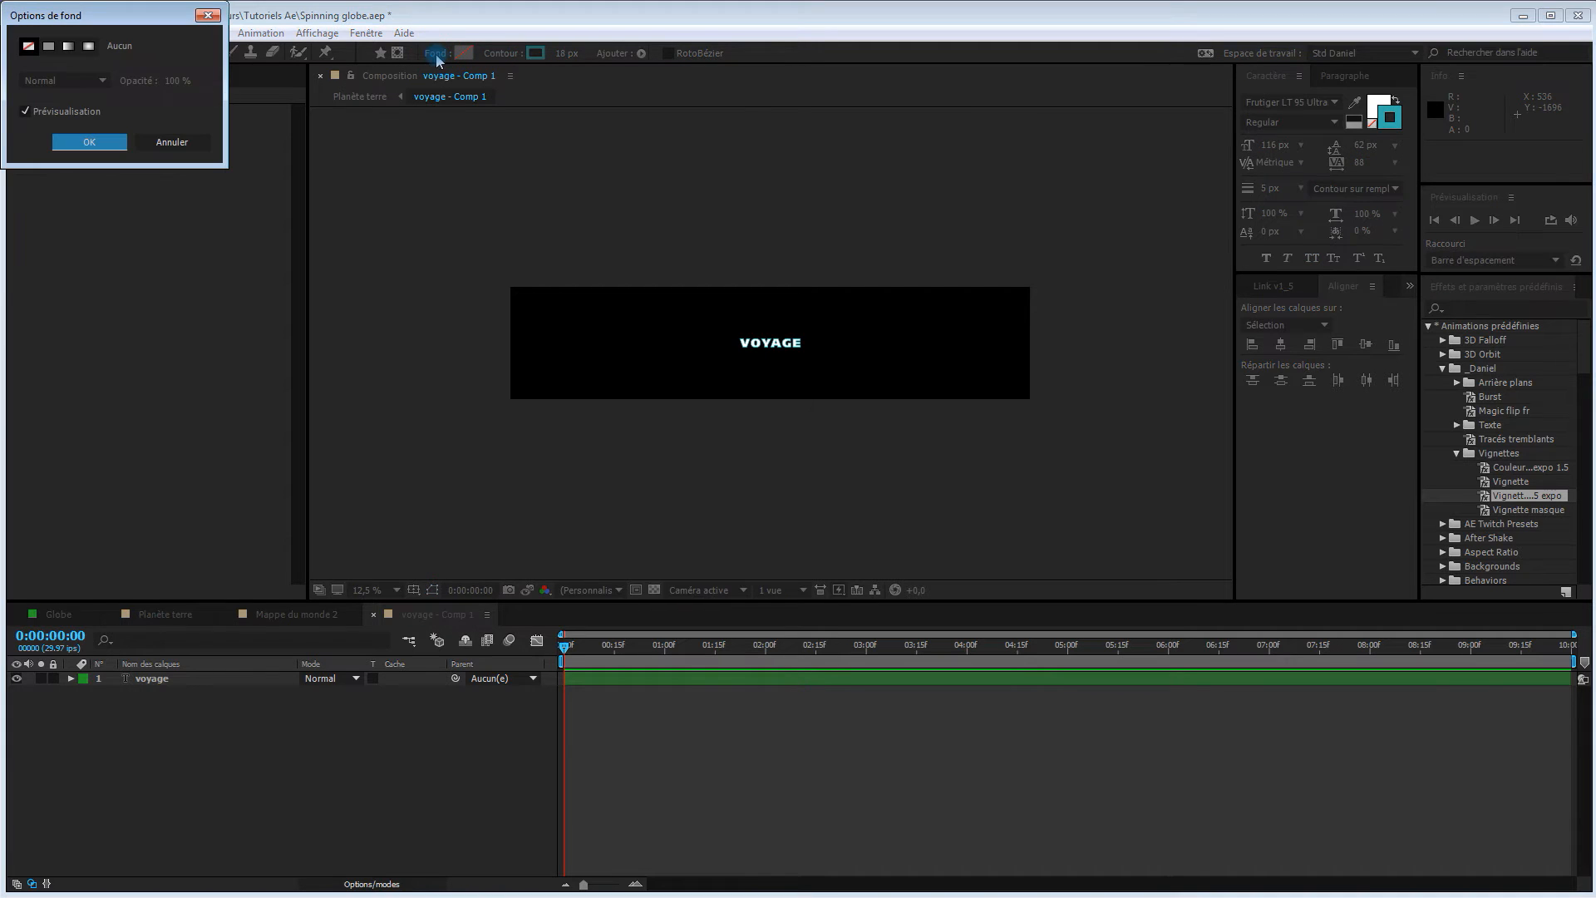
{"action": "left_click", "coordinate": [87, 142]}
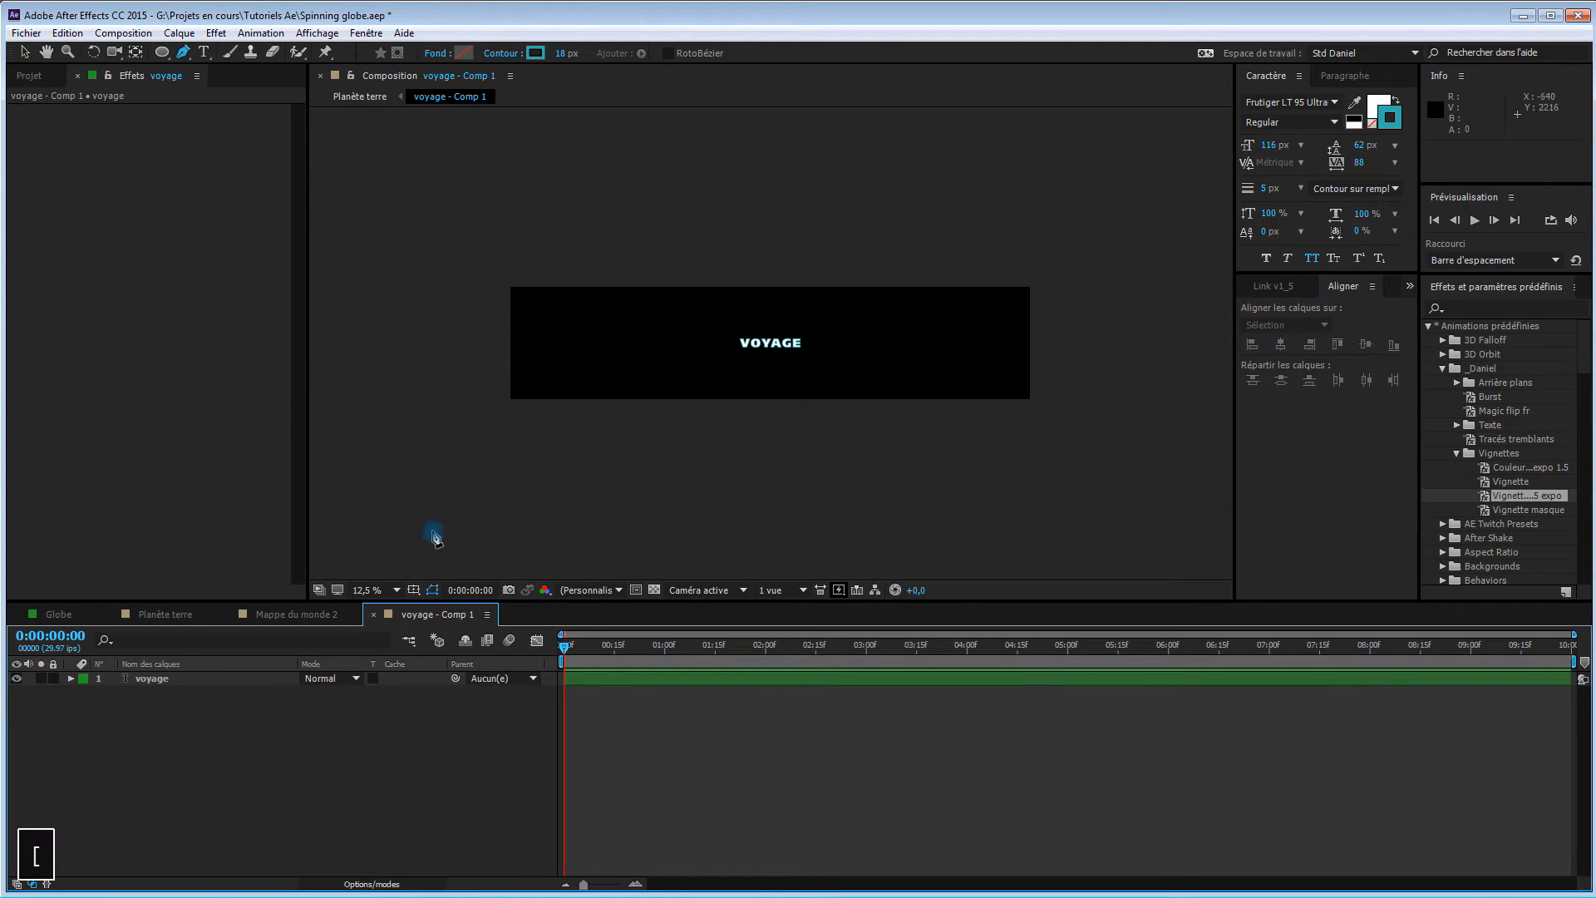
Show the title/action-safe guides and draw a straight horizontal line through the VOYAGE text's centre, extending slightly beyond both composition edges.
{"action": "left_click", "coordinate": [413, 590]}
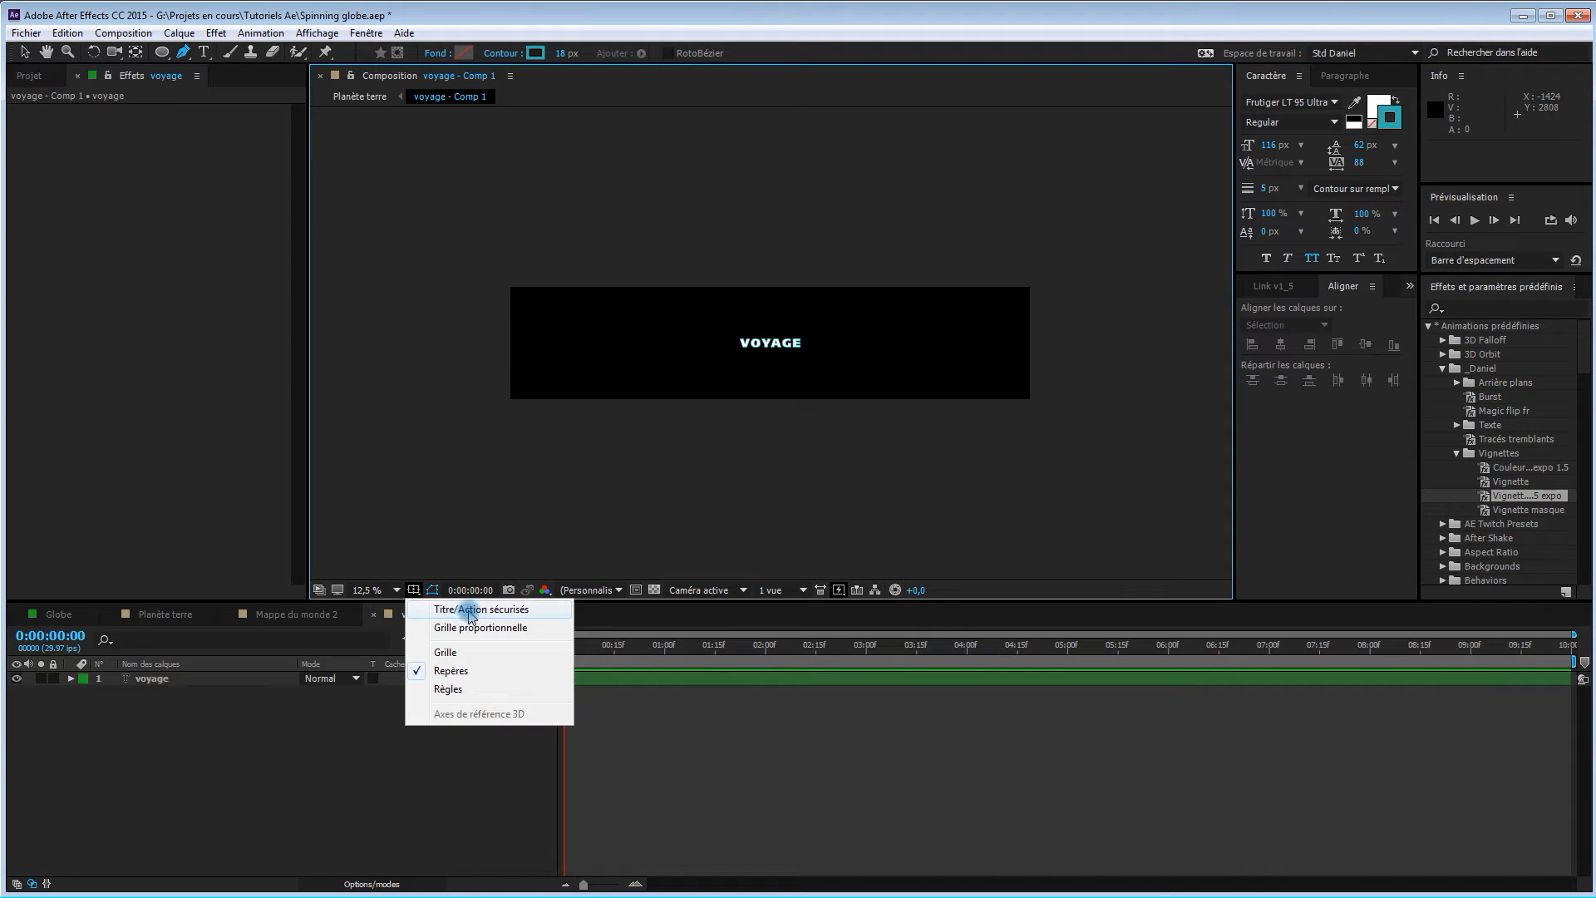
{"action": "left_click", "coordinate": [470, 610]}
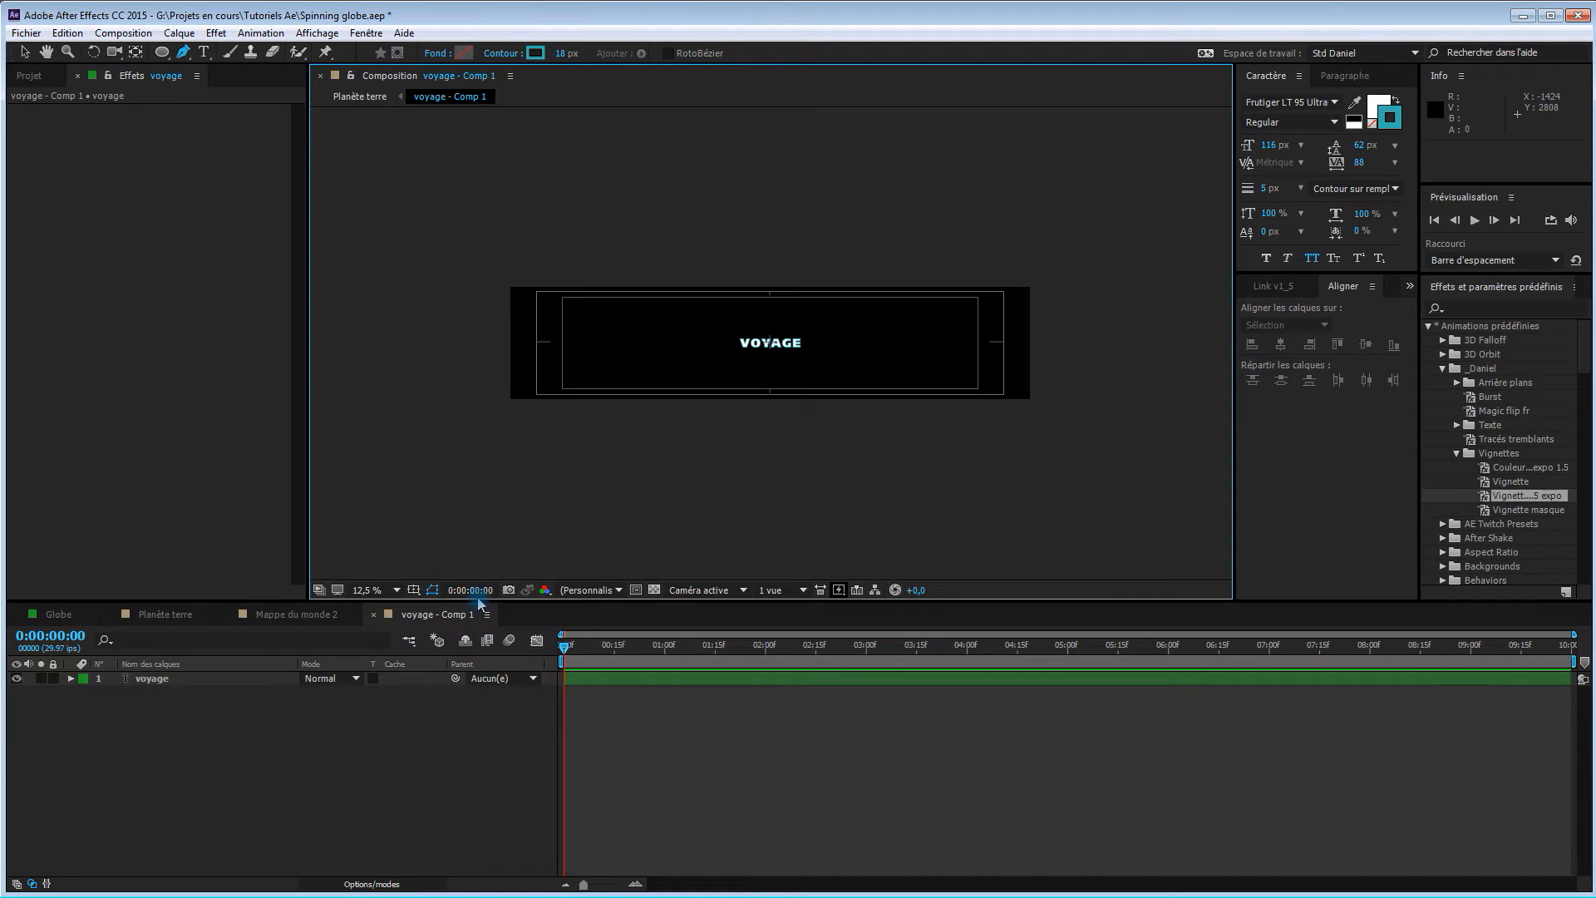
{"action": "left_click", "coordinate": [501, 346]}
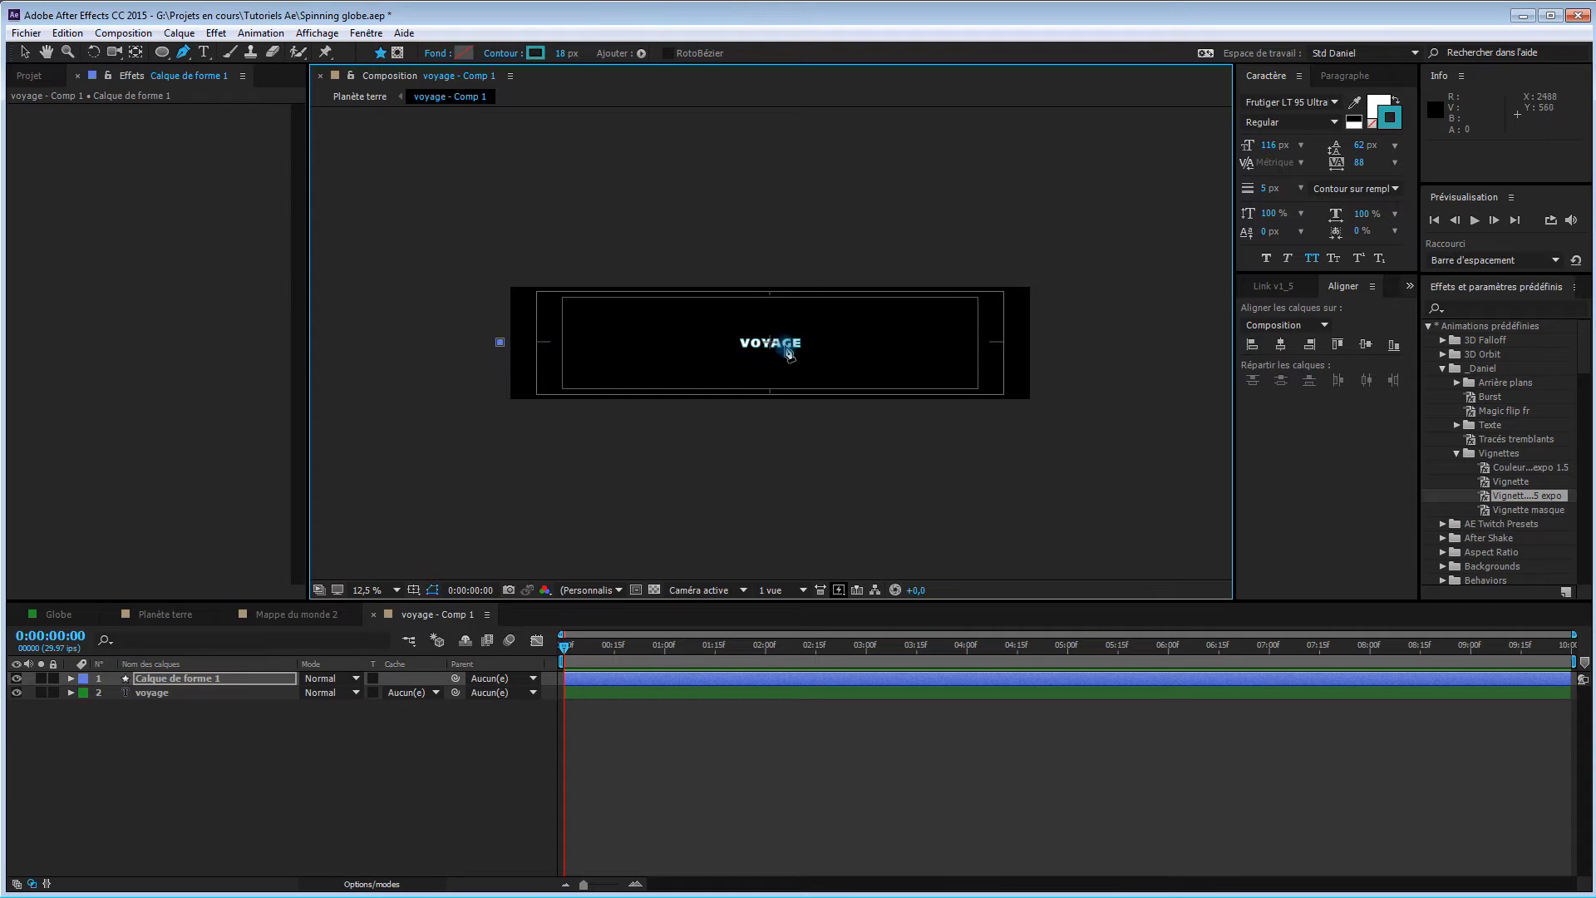
{"action": "left_click", "coordinate": [1055, 344], "text": "shift"}
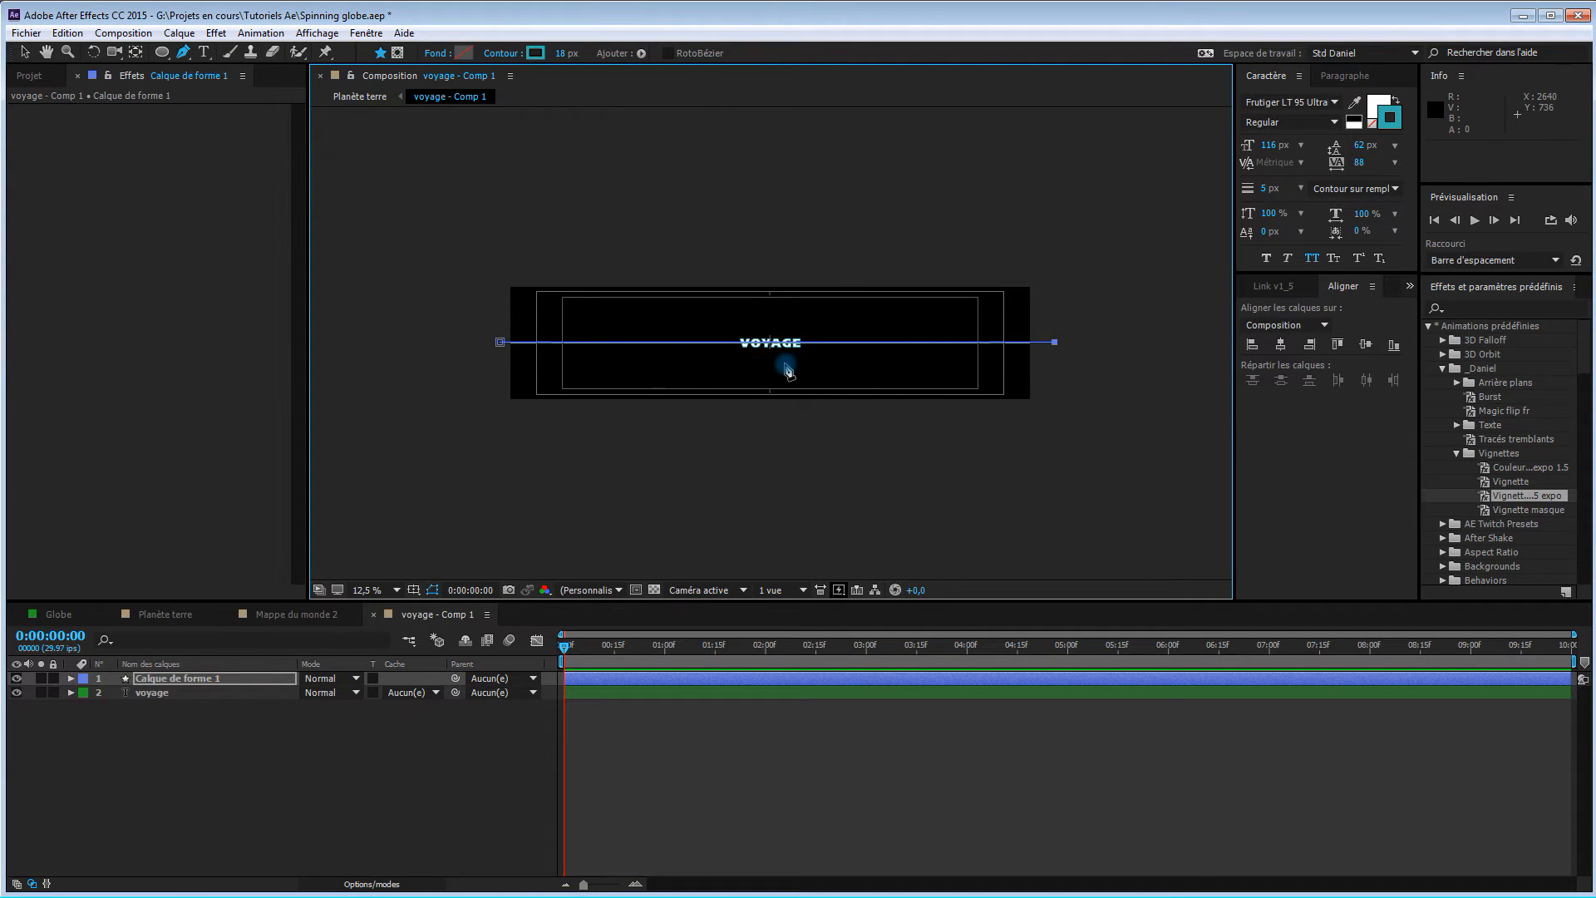
Nudge the line's selected end point down two increments and return to the Selection tool.
{"action": "scroll", "coordinate": [793, 374], "scroll_direction": "up", "scroll_amount": 4}
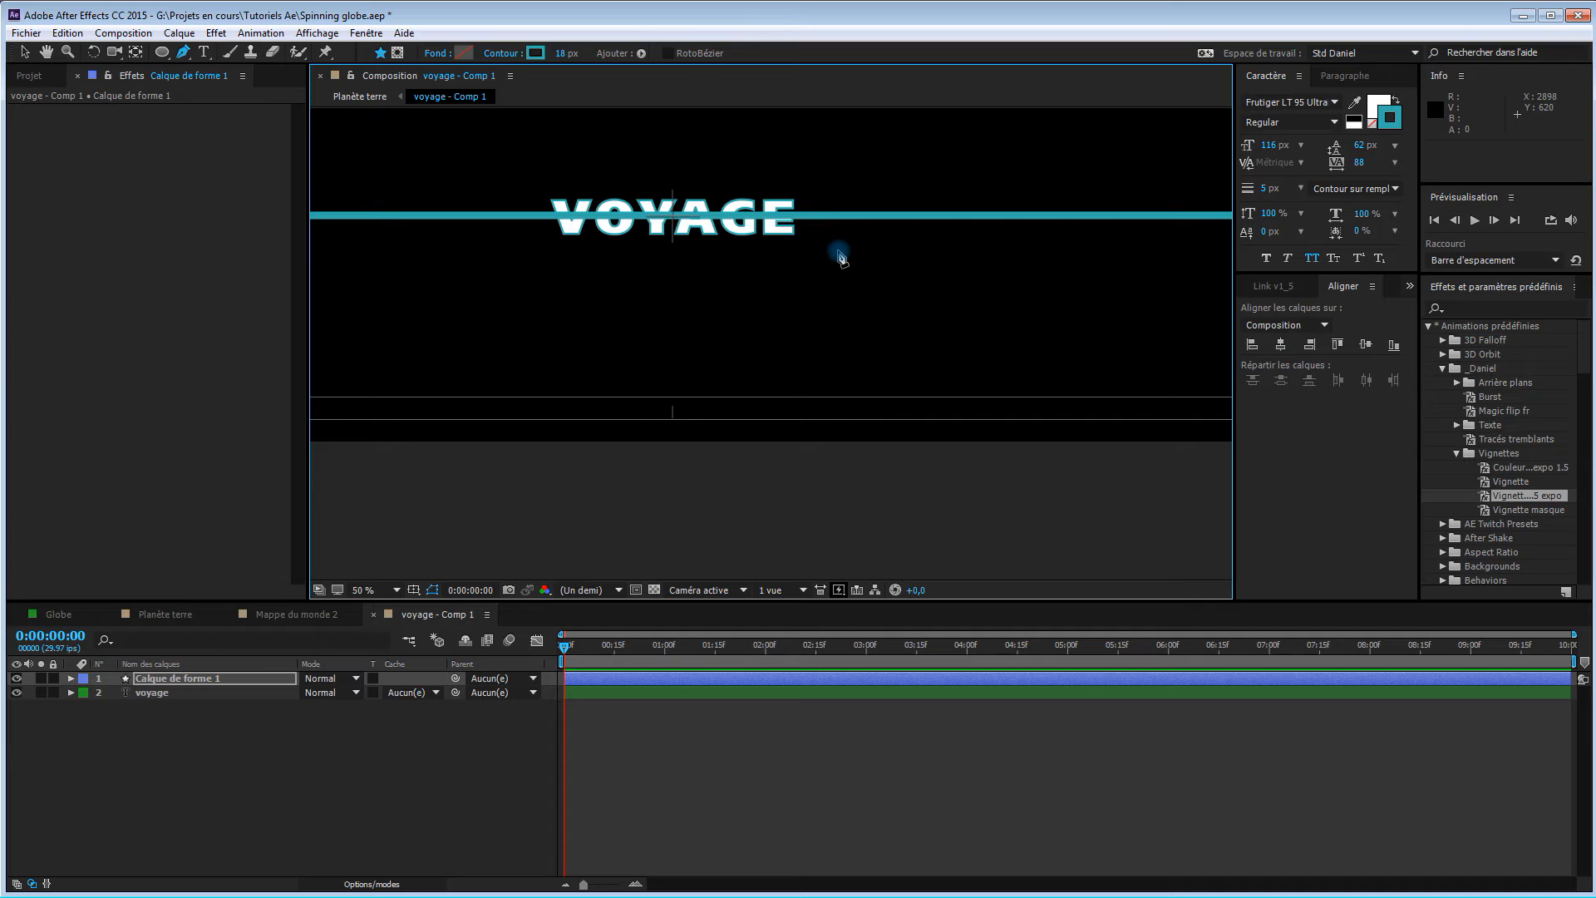
{"action": "key", "text": "Down"}
{"action": "key", "text": "Down"}
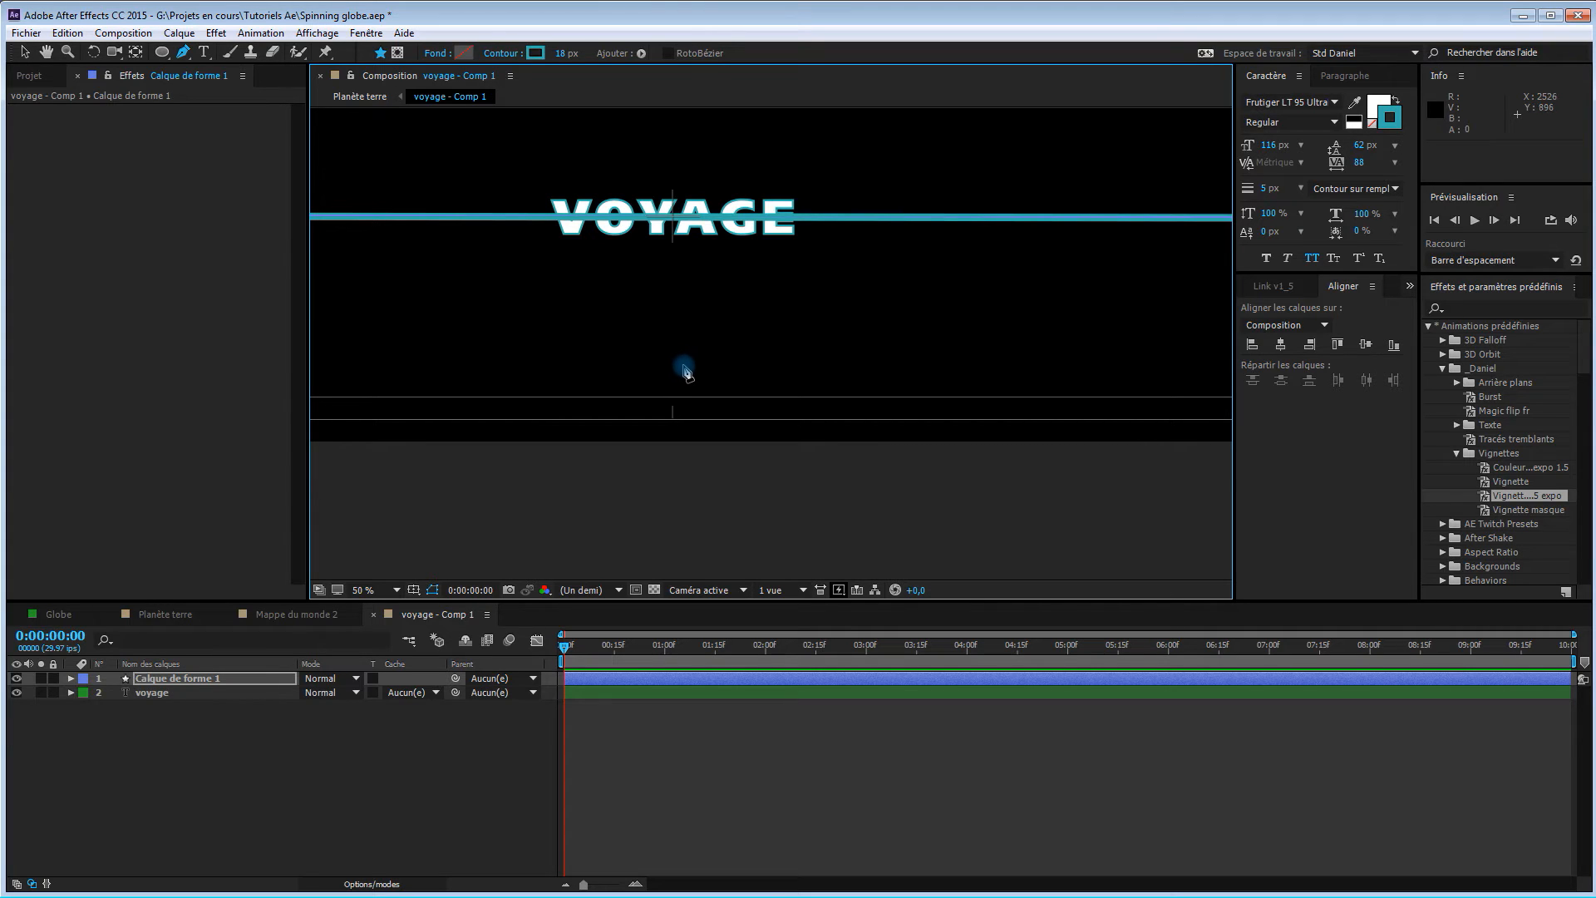
{"action": "key", "text": "space"}
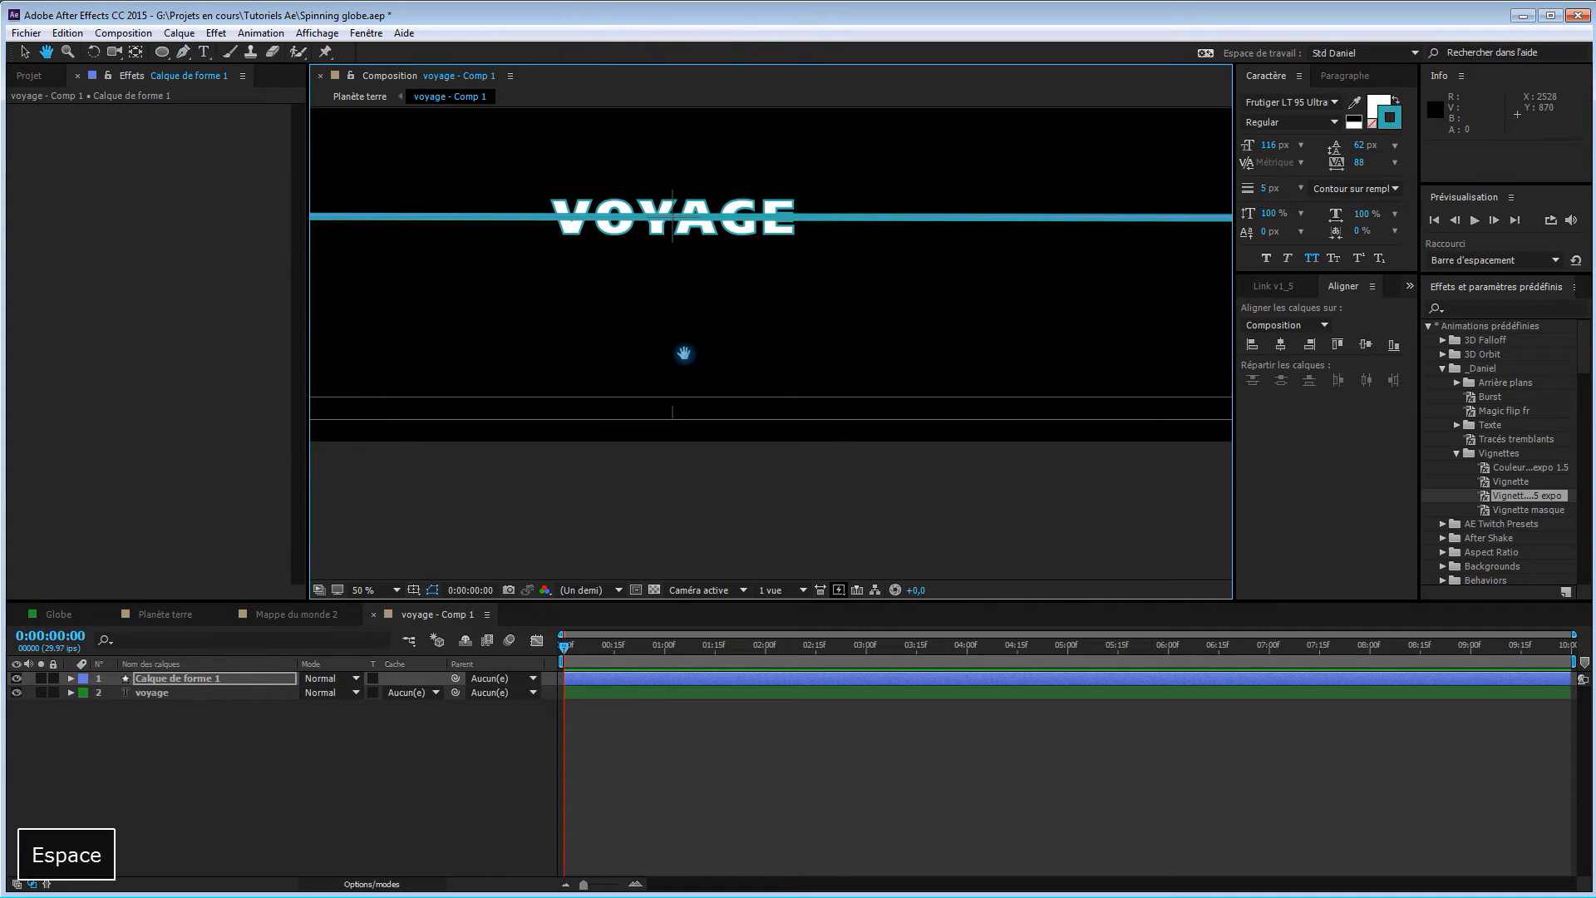
{"action": "left_click_drag", "start_coordinate": [684, 344], "coordinate": [774, 462]}
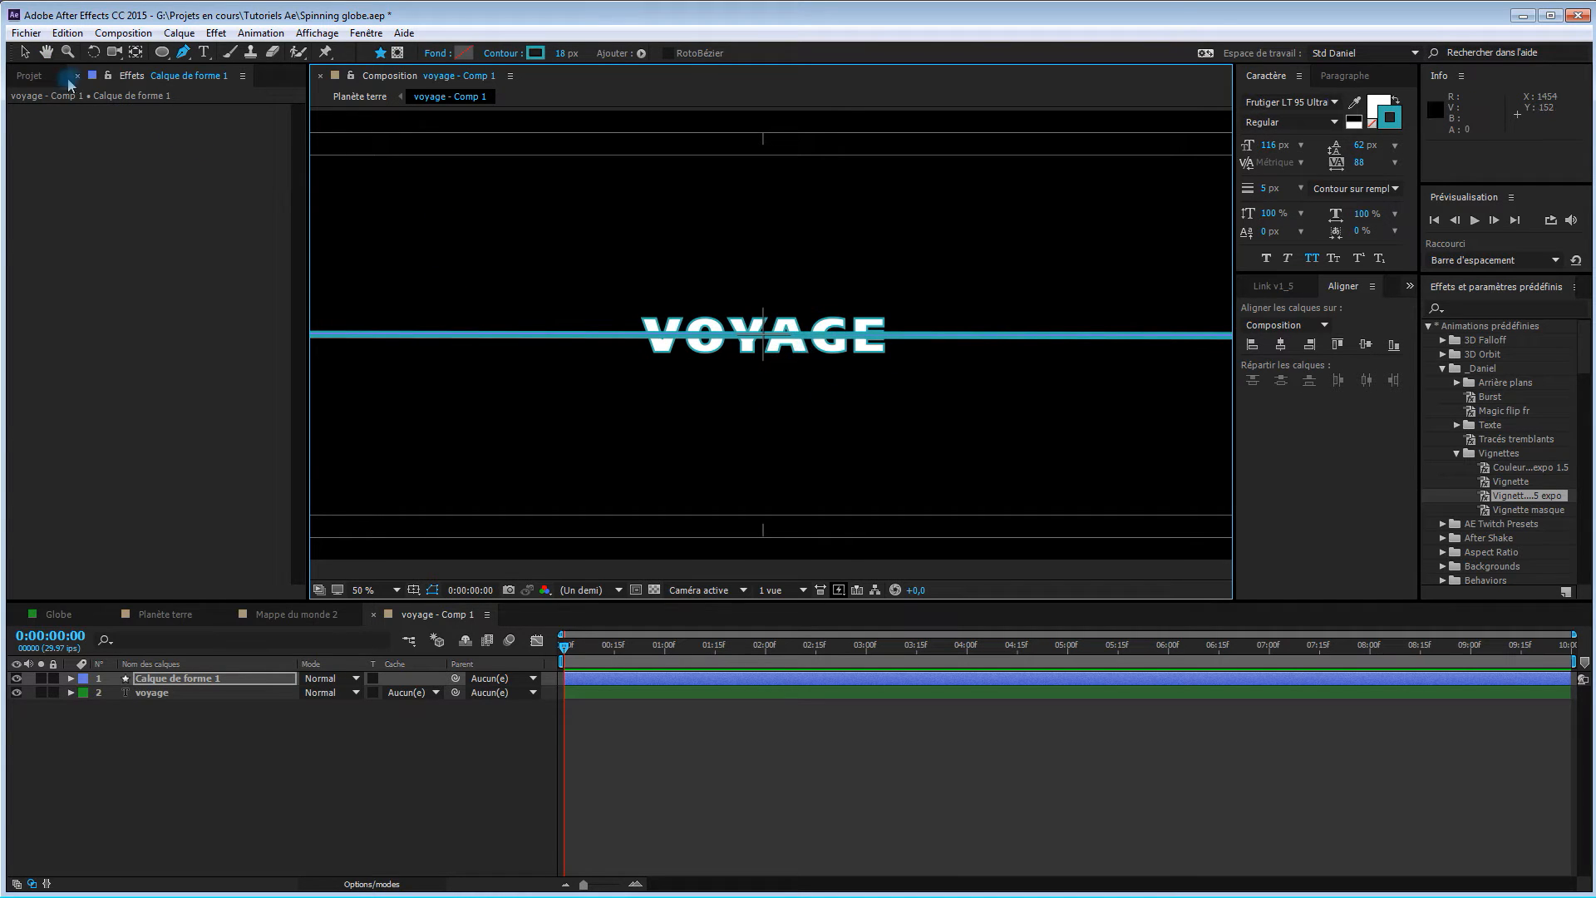
{"action": "left_click", "coordinate": [25, 52]}
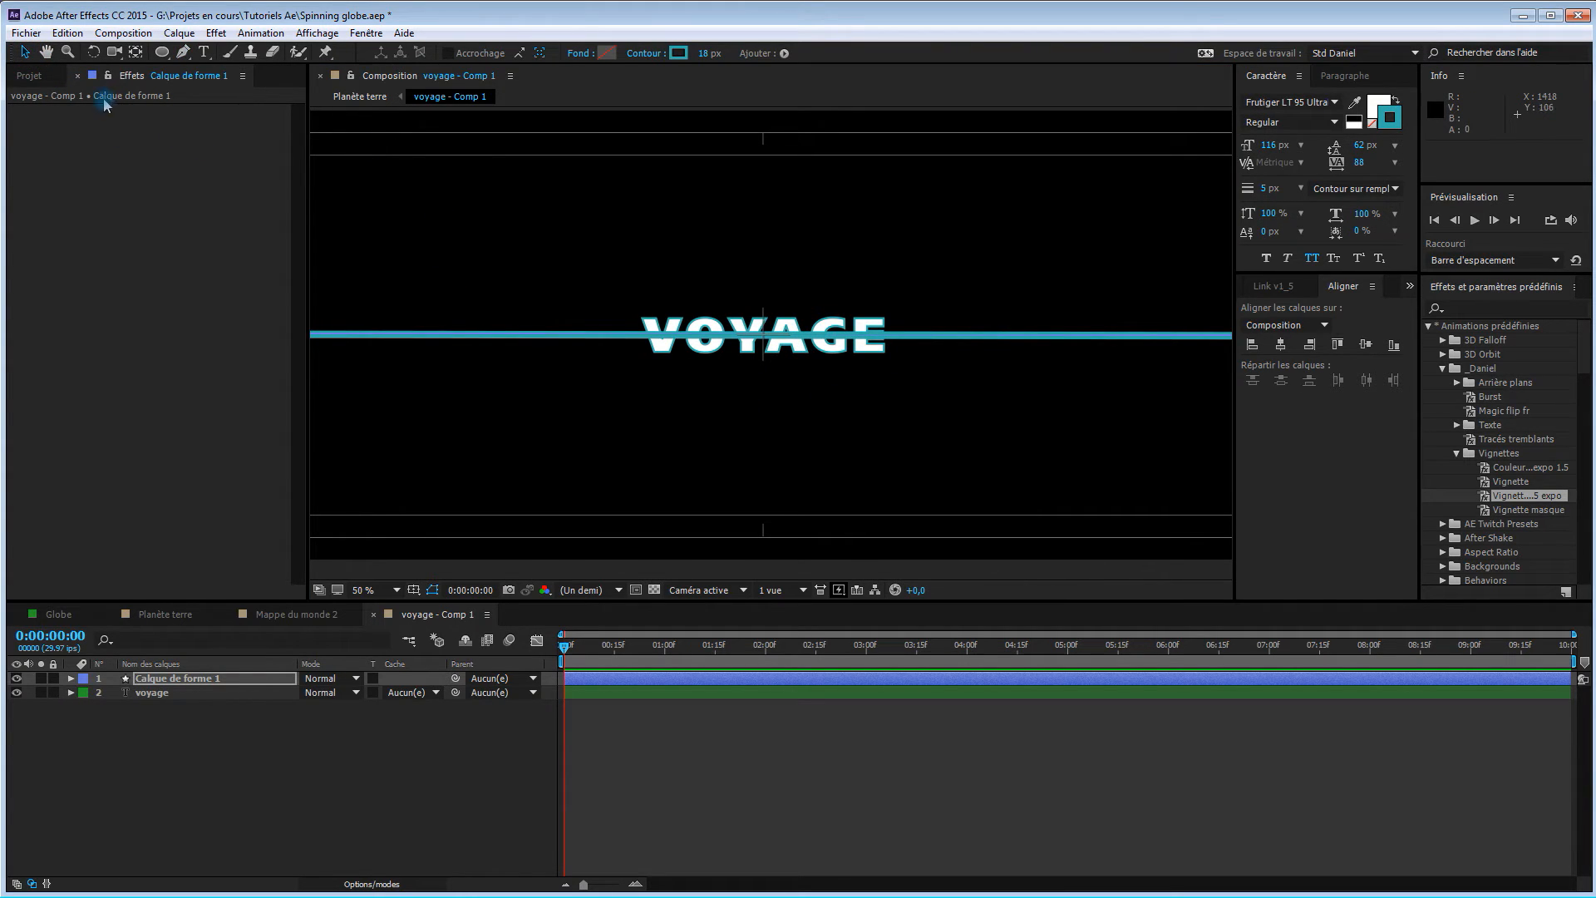
Add a dash and a gap to the stroke of Forme 1 in the shape layer.
{"action": "left_click", "coordinate": [71, 678]}
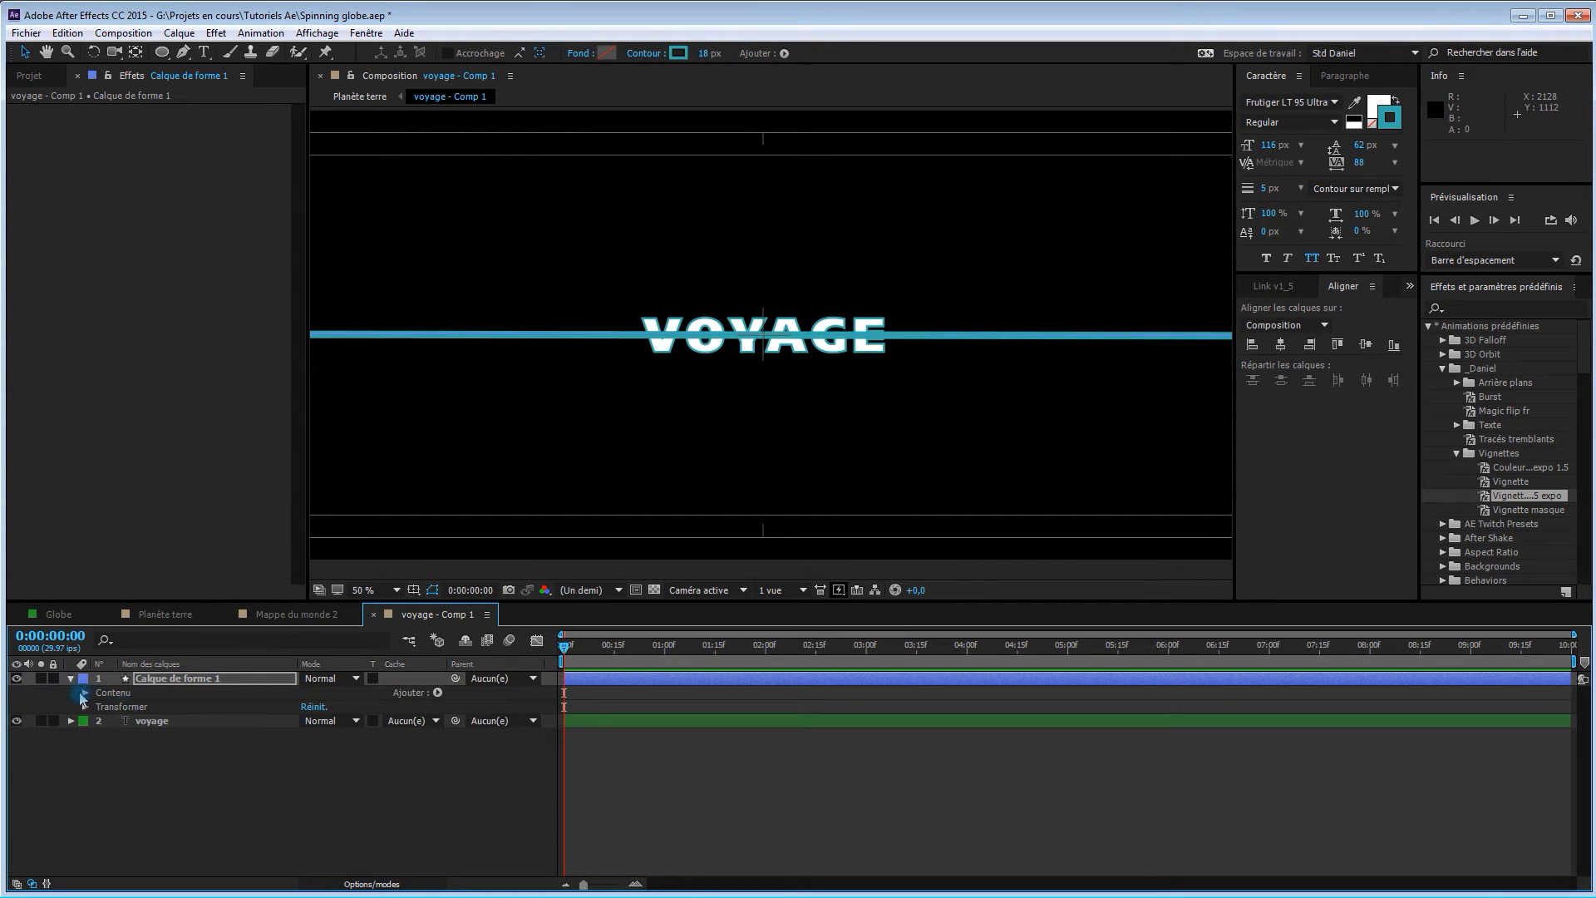
{"action": "left_click", "coordinate": [85, 693]}
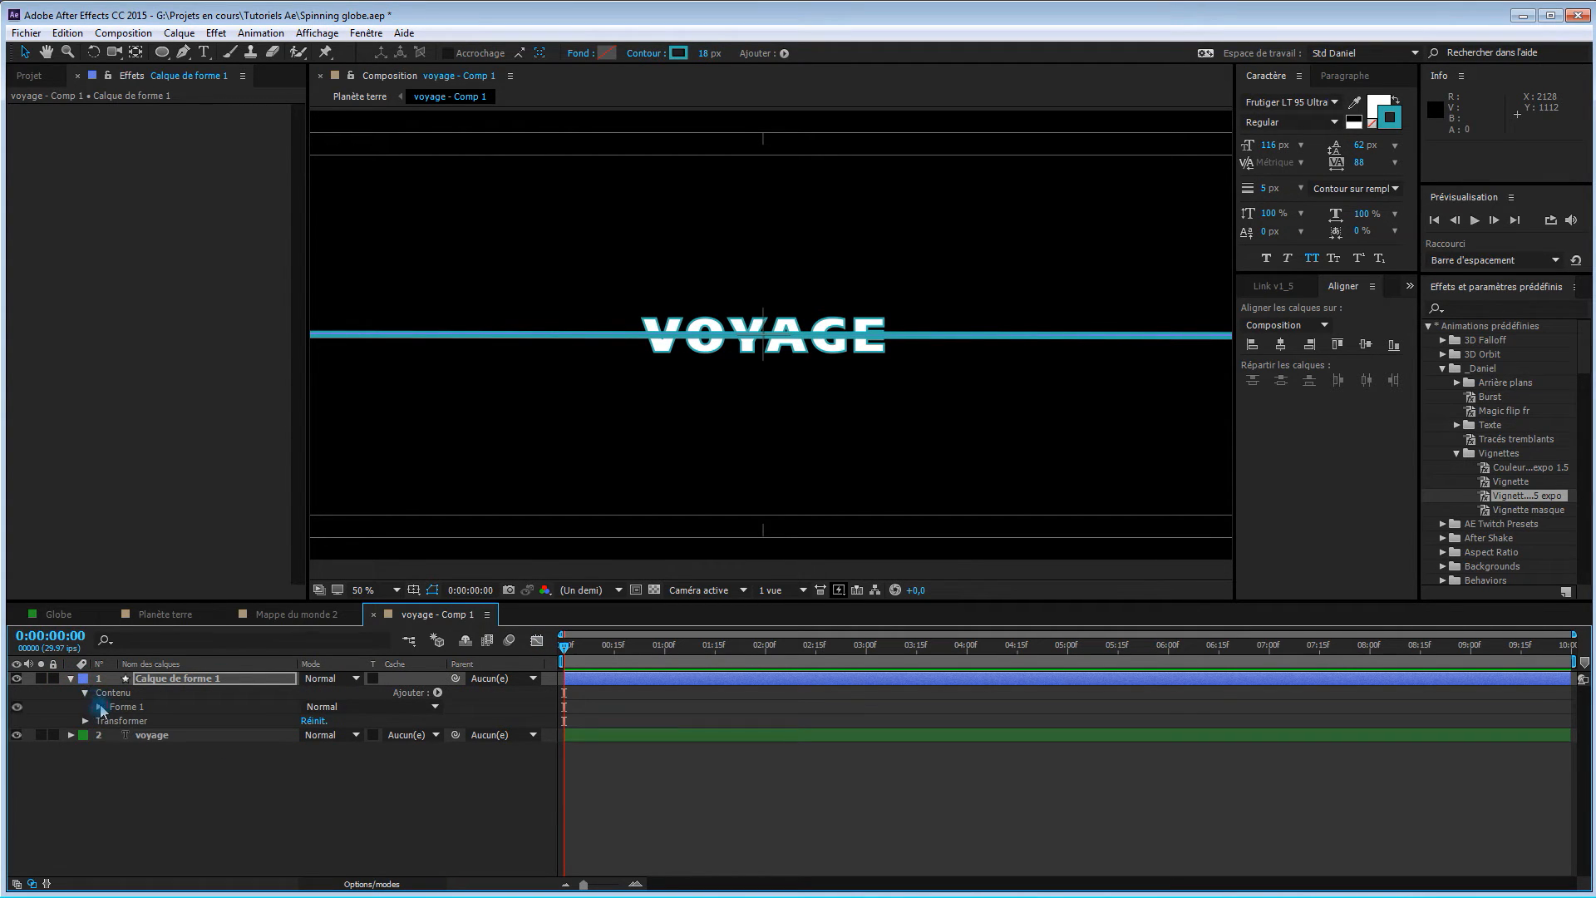
{"action": "left_click", "coordinate": [99, 707]}
{"action": "left_click", "coordinate": [113, 734]}
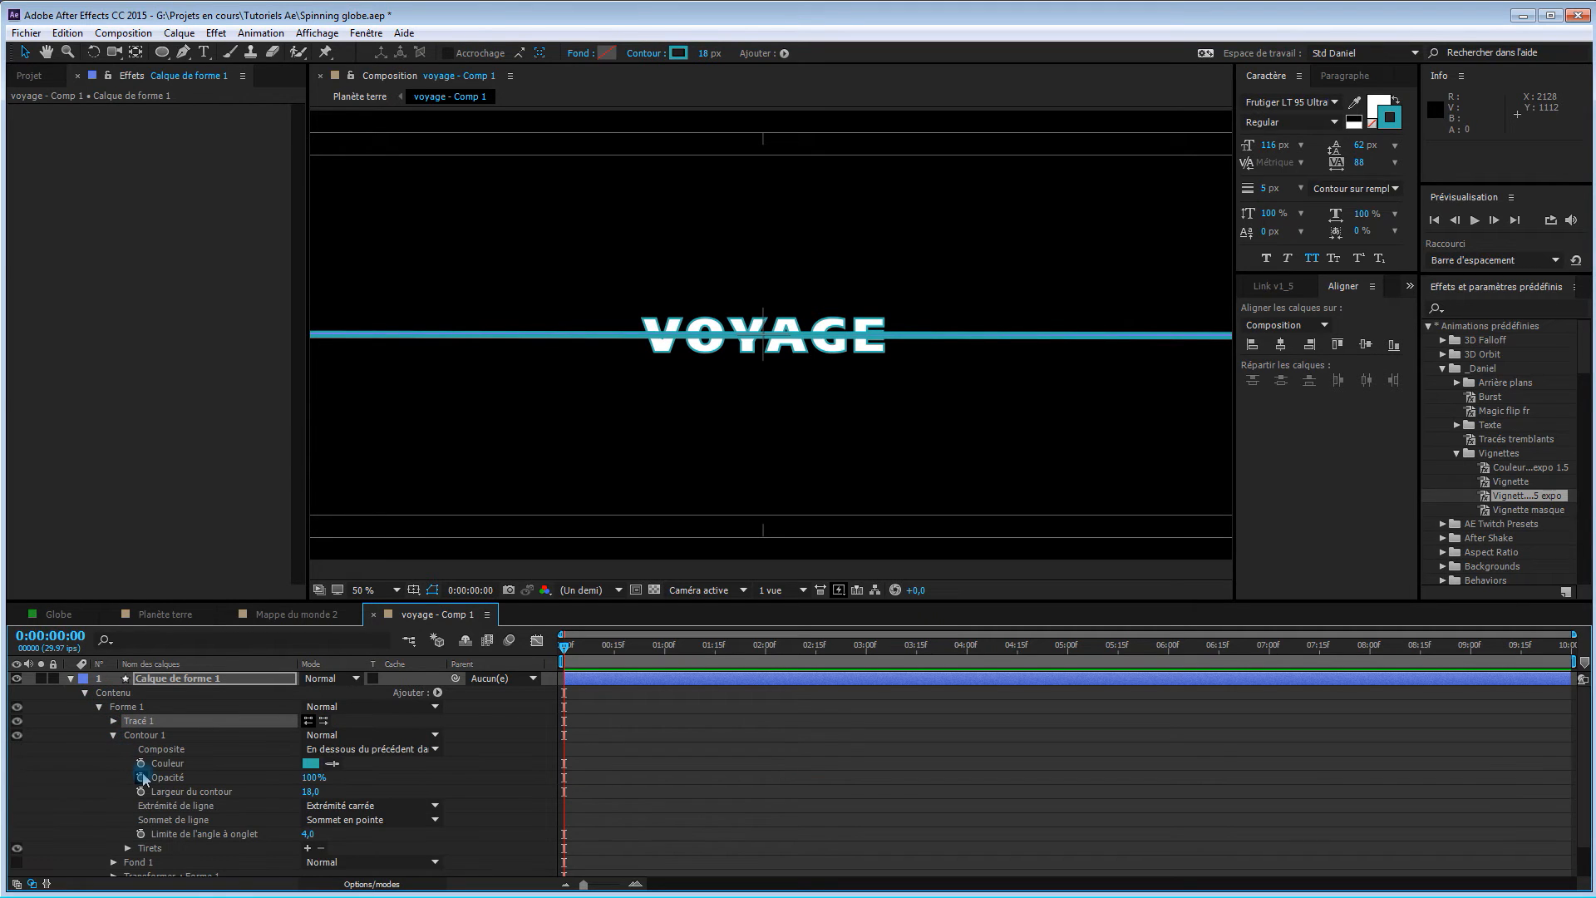
{"action": "left_click", "coordinate": [307, 848]}
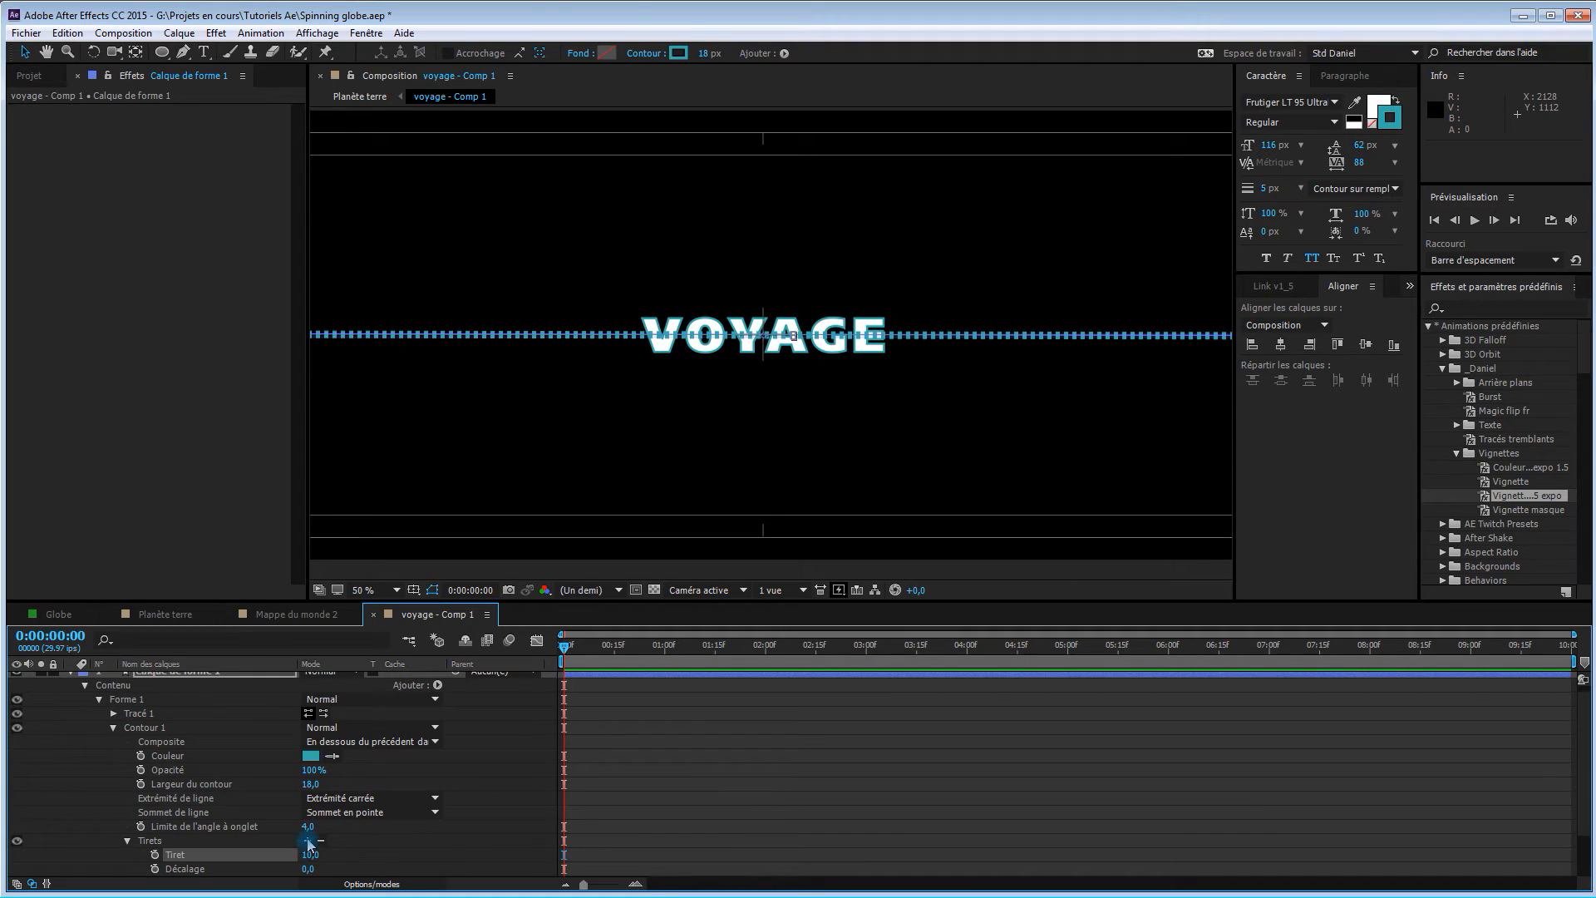
{"action": "left_click", "coordinate": [309, 841]}
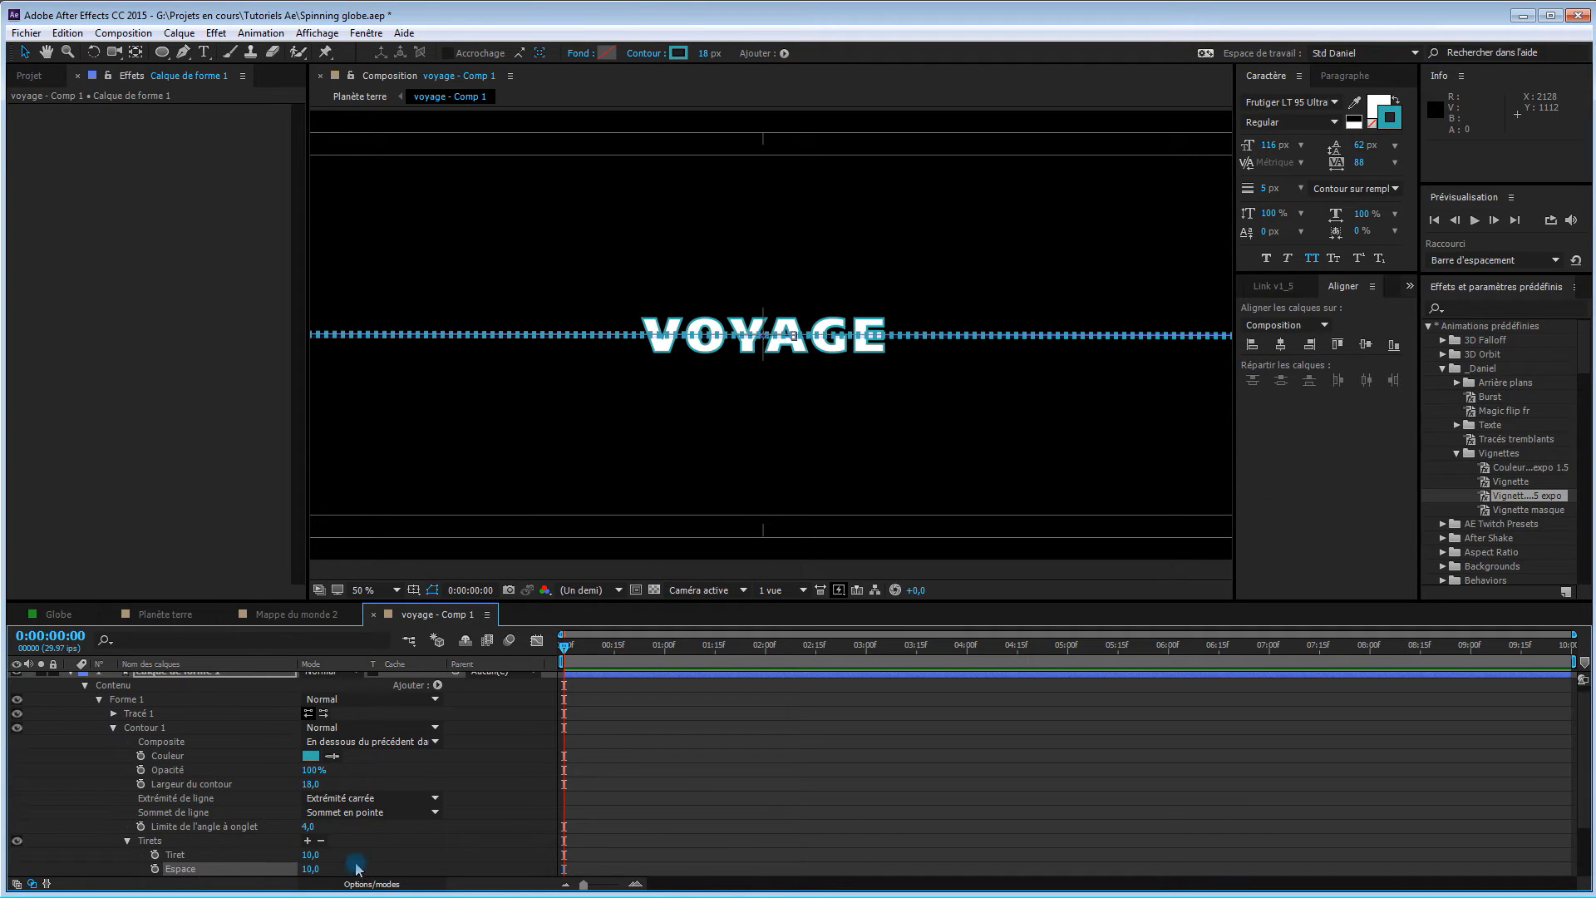
Set the line stroke's dash length to 90 and its gap to 83.
{"action": "scroll", "coordinate": [468, 824], "scroll_direction": "down", "scroll_amount": 1}
{"action": "scroll", "coordinate": [468, 824], "scroll_direction": "down", "scroll_amount": 4}
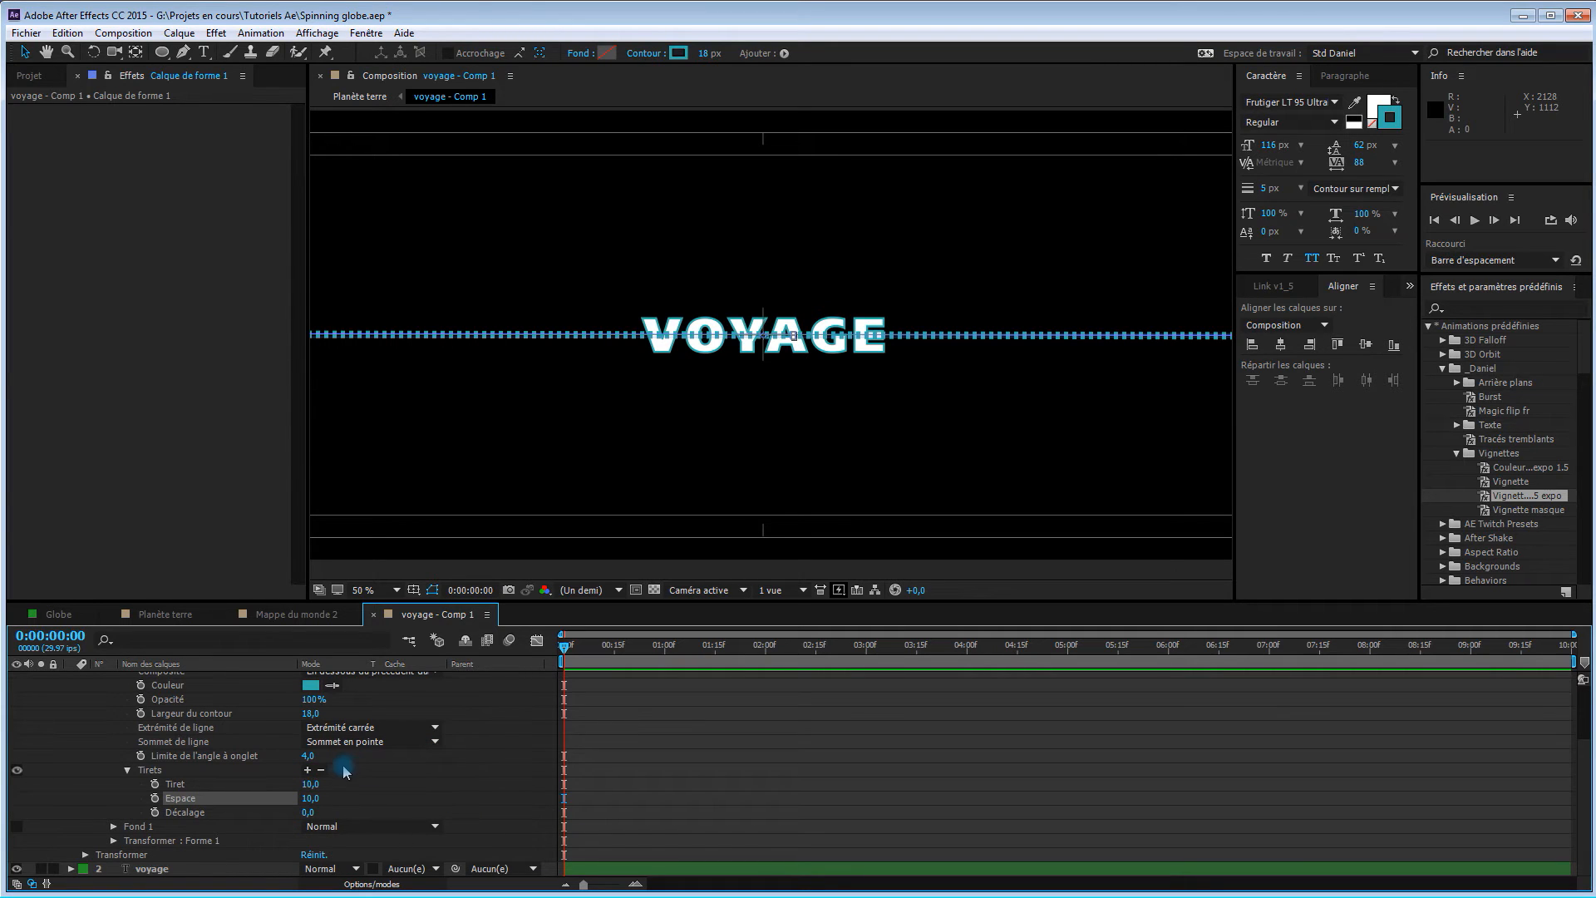
{"action": "left_click_drag", "start_coordinate": [310, 790], "coordinate": [371, 785]}
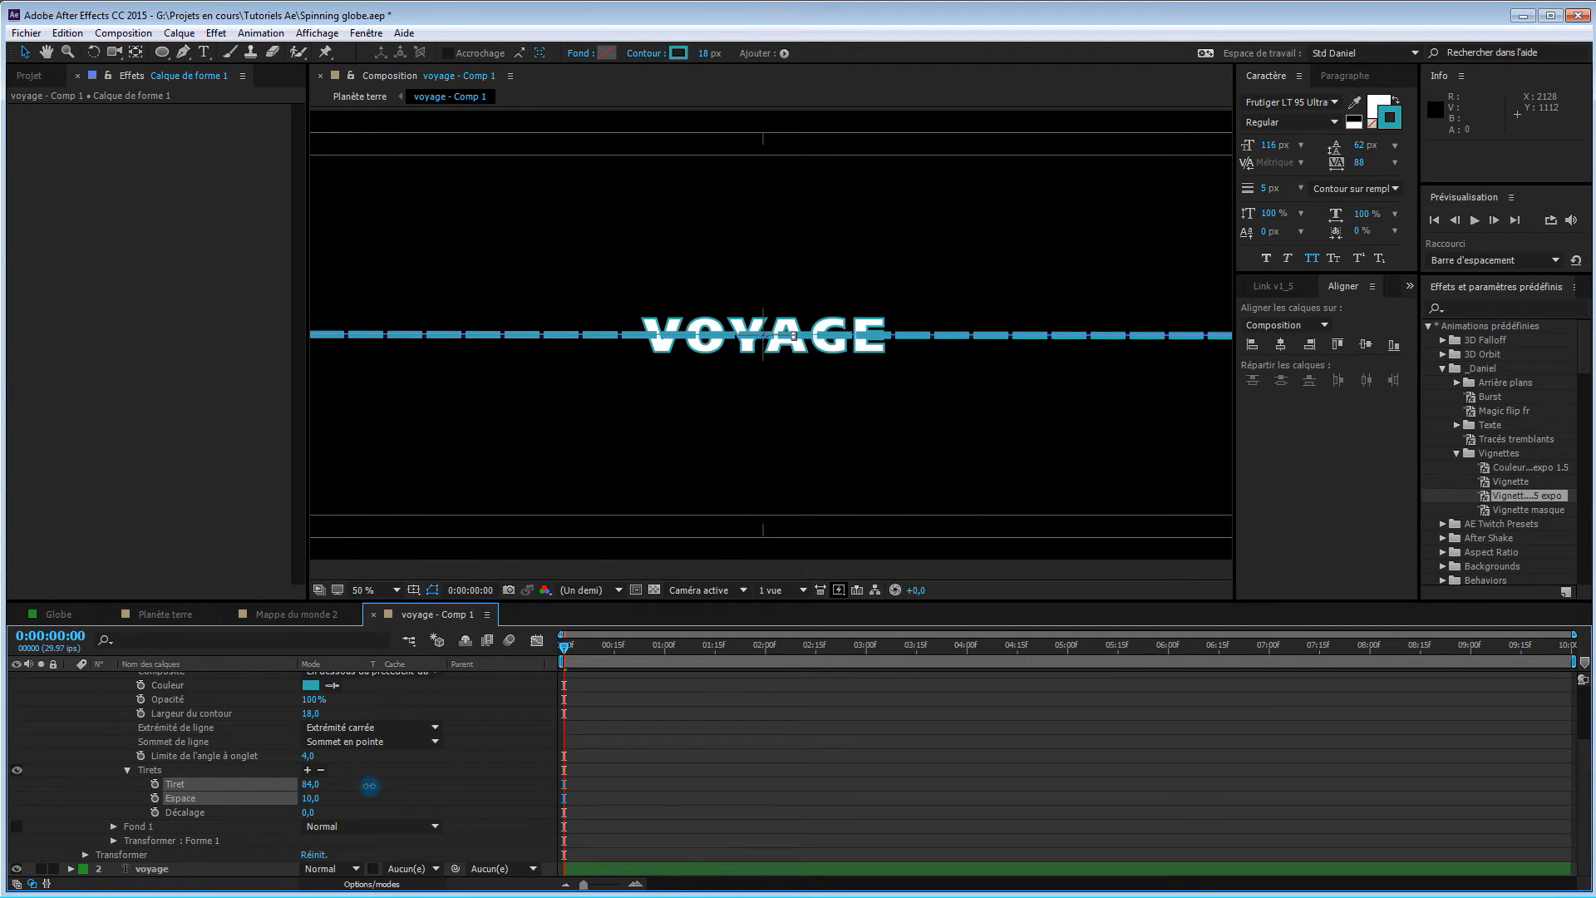
{"action": "left_click_drag", "start_coordinate": [371, 786], "coordinate": [374, 786]}
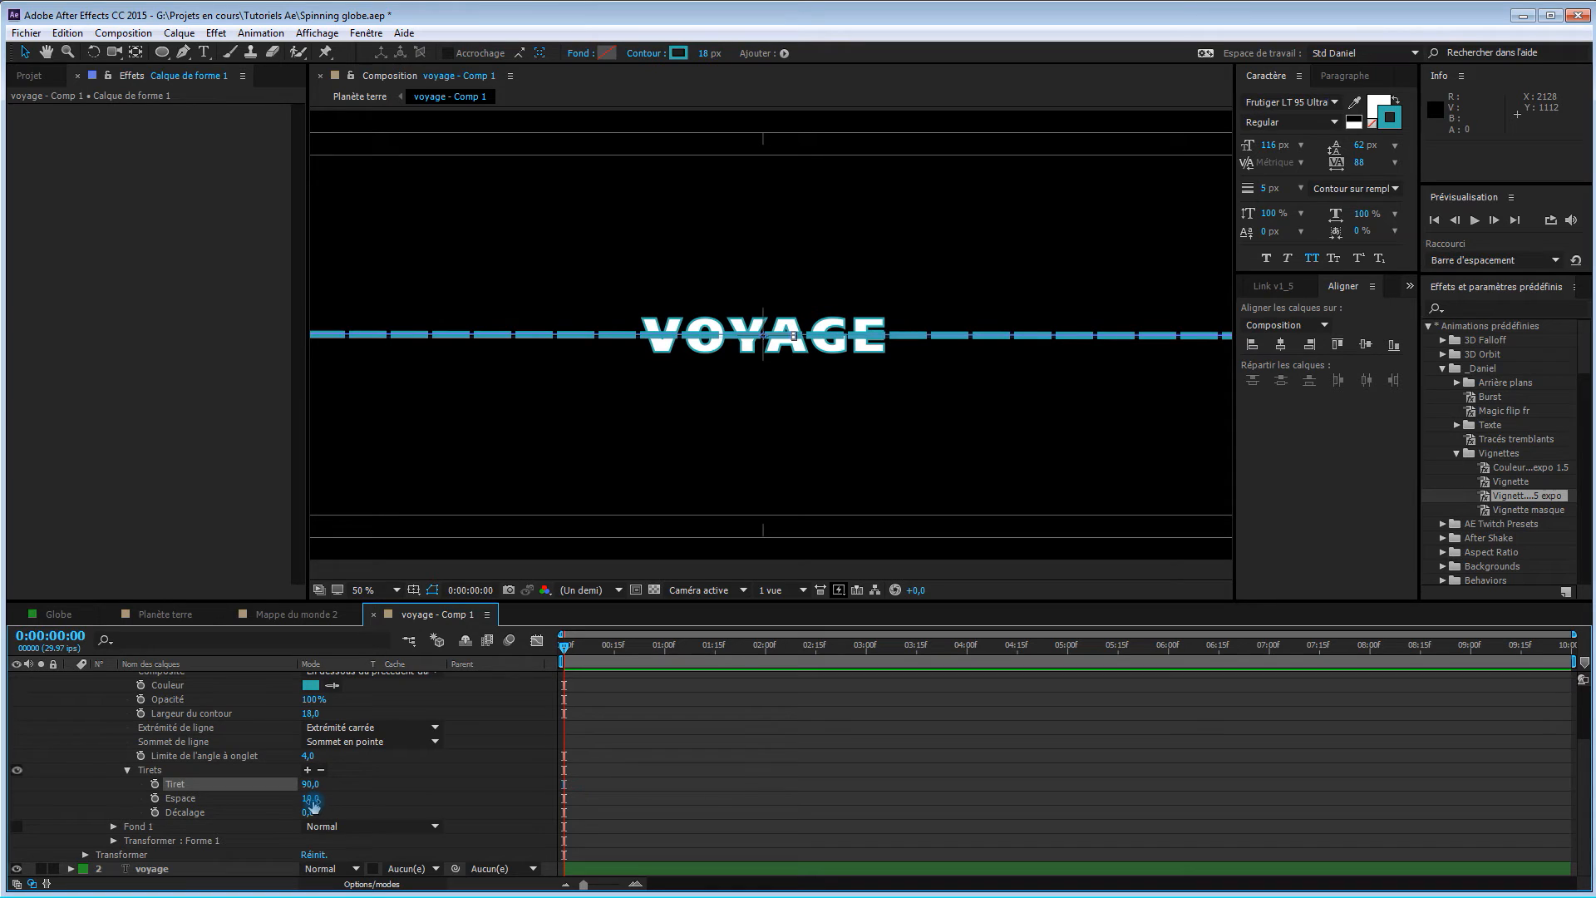
{"action": "left_click_drag", "start_coordinate": [309, 798], "coordinate": [369, 797]}
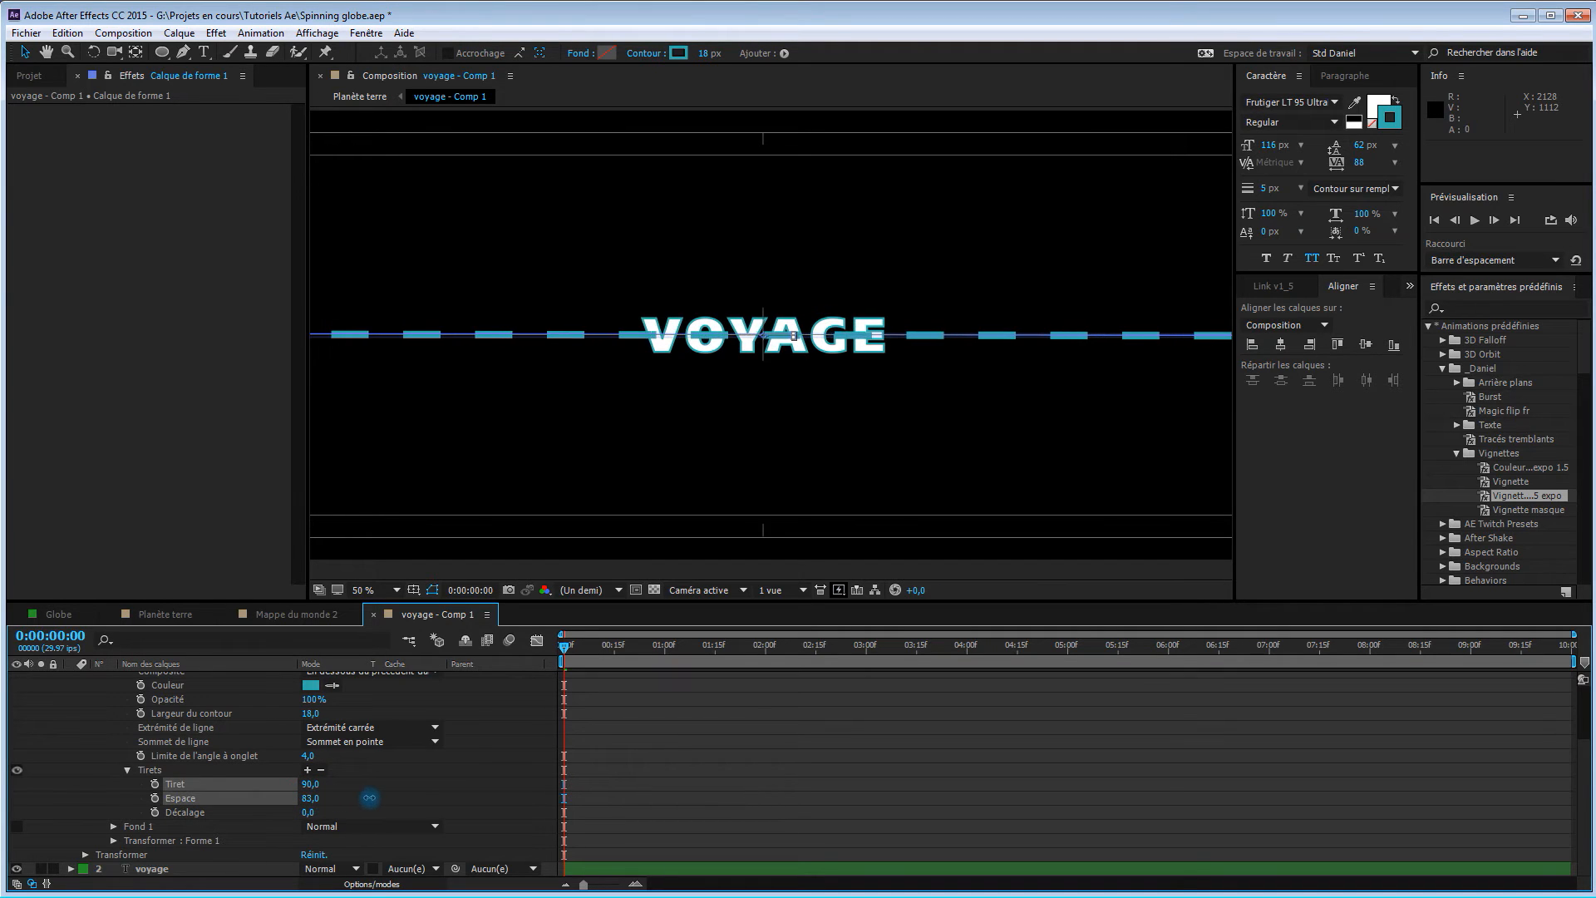
Give the dashed stroke rounded line caps and set its gap to 99.1.
{"action": "left_click", "coordinate": [386, 733]}
{"action": "left_click", "coordinate": [399, 765]}
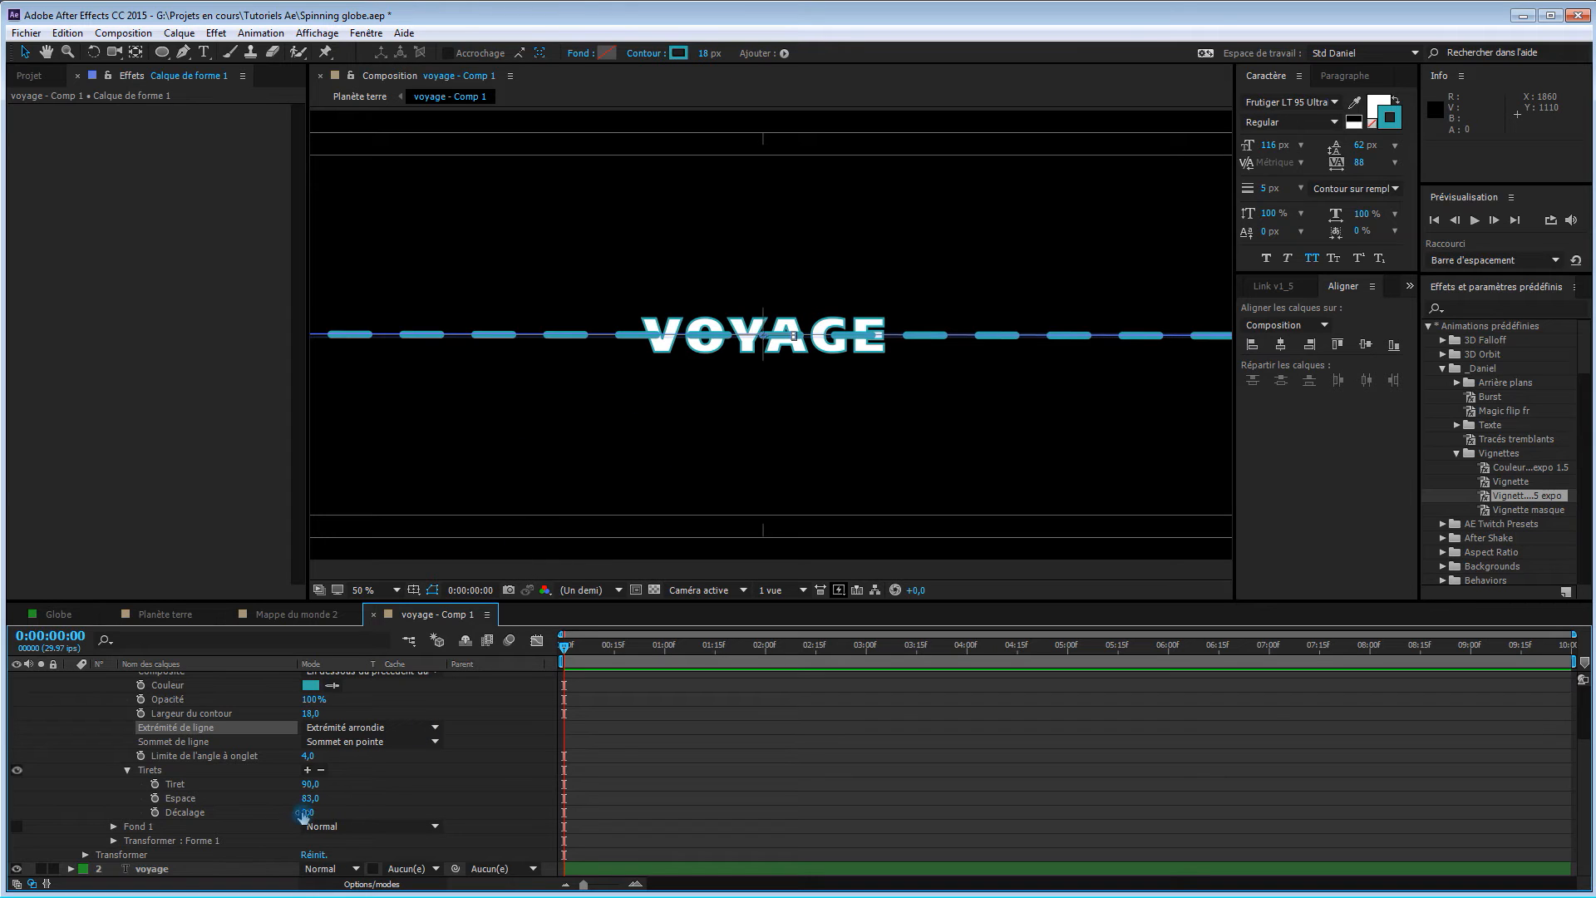
{"action": "left_click_drag", "start_coordinate": [310, 799], "coordinate": [436, 789]}
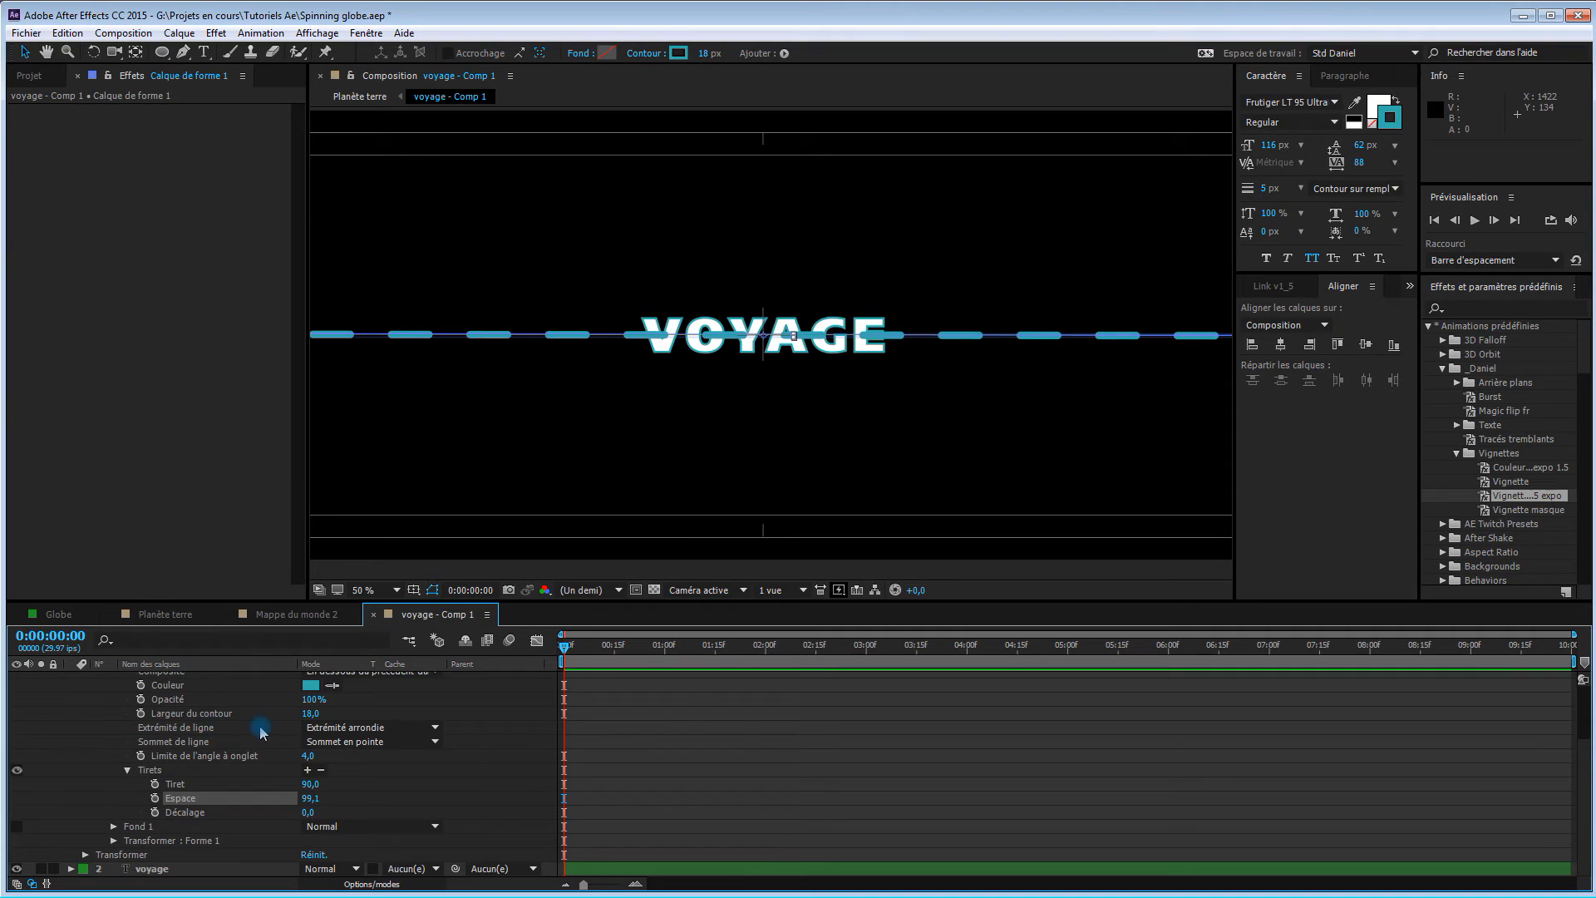
Draw a rectangular mask around the VOYAGE text on the shape layer Calque de forme 1 and invert it.
{"action": "scroll", "coordinate": [258, 727], "scroll_direction": "up", "scroll_amount": 3}
{"action": "left_click", "coordinate": [213, 681]}
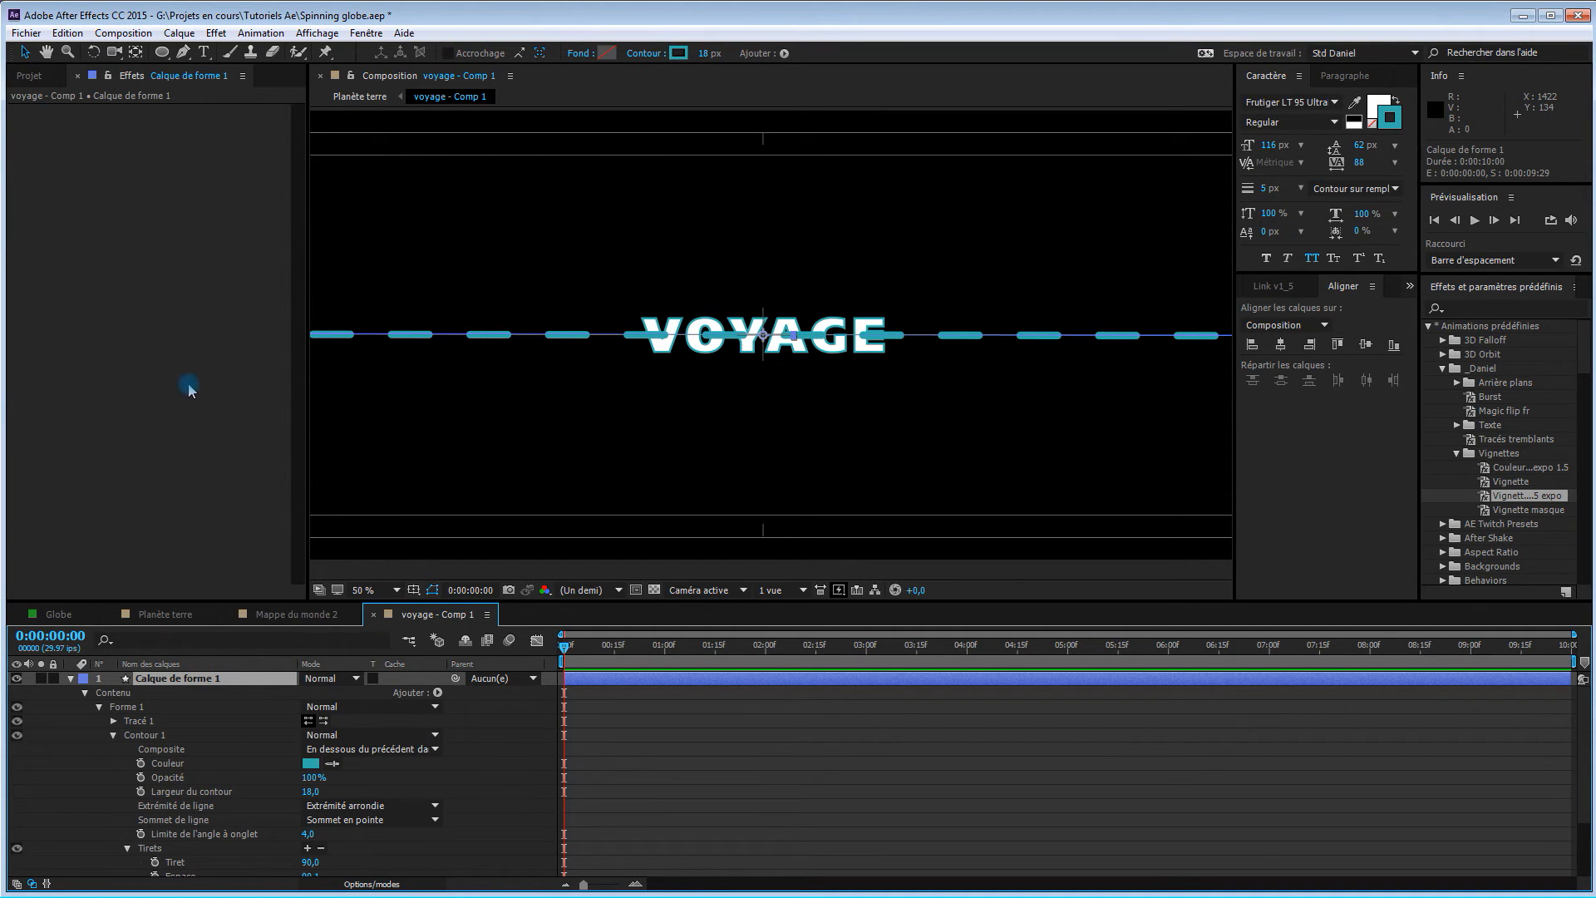
{"action": "left_click", "coordinate": [161, 53]}
{"action": "left_click_drag", "start_coordinate": [161, 53], "coordinate": [216, 54]}
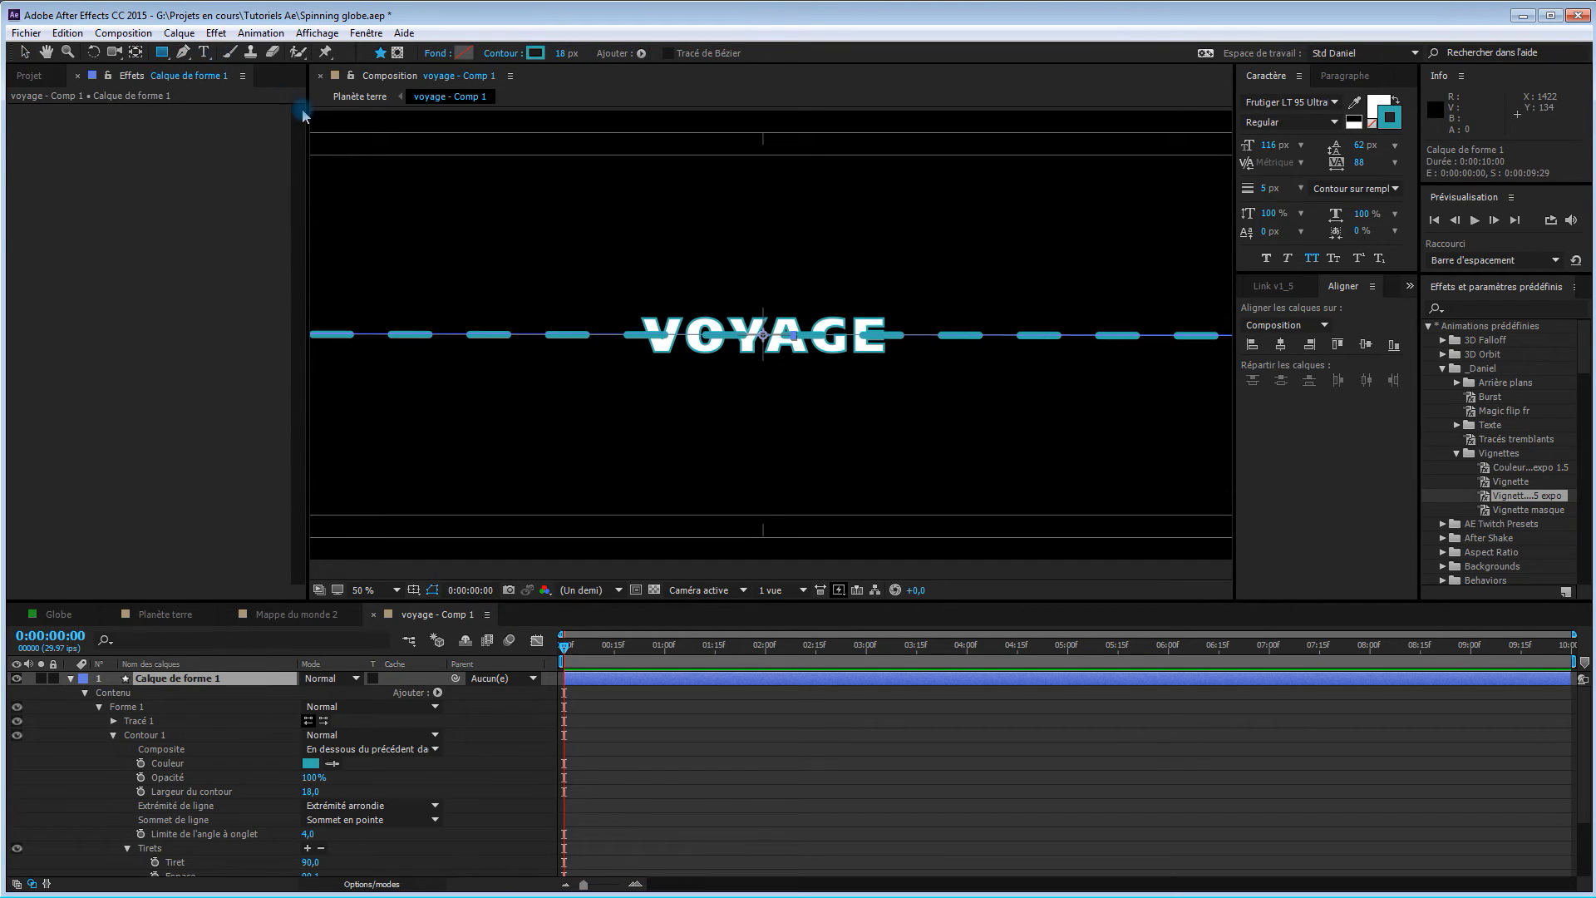
{"action": "left_click", "coordinate": [180, 120]}
{"action": "left_click", "coordinate": [398, 53]}
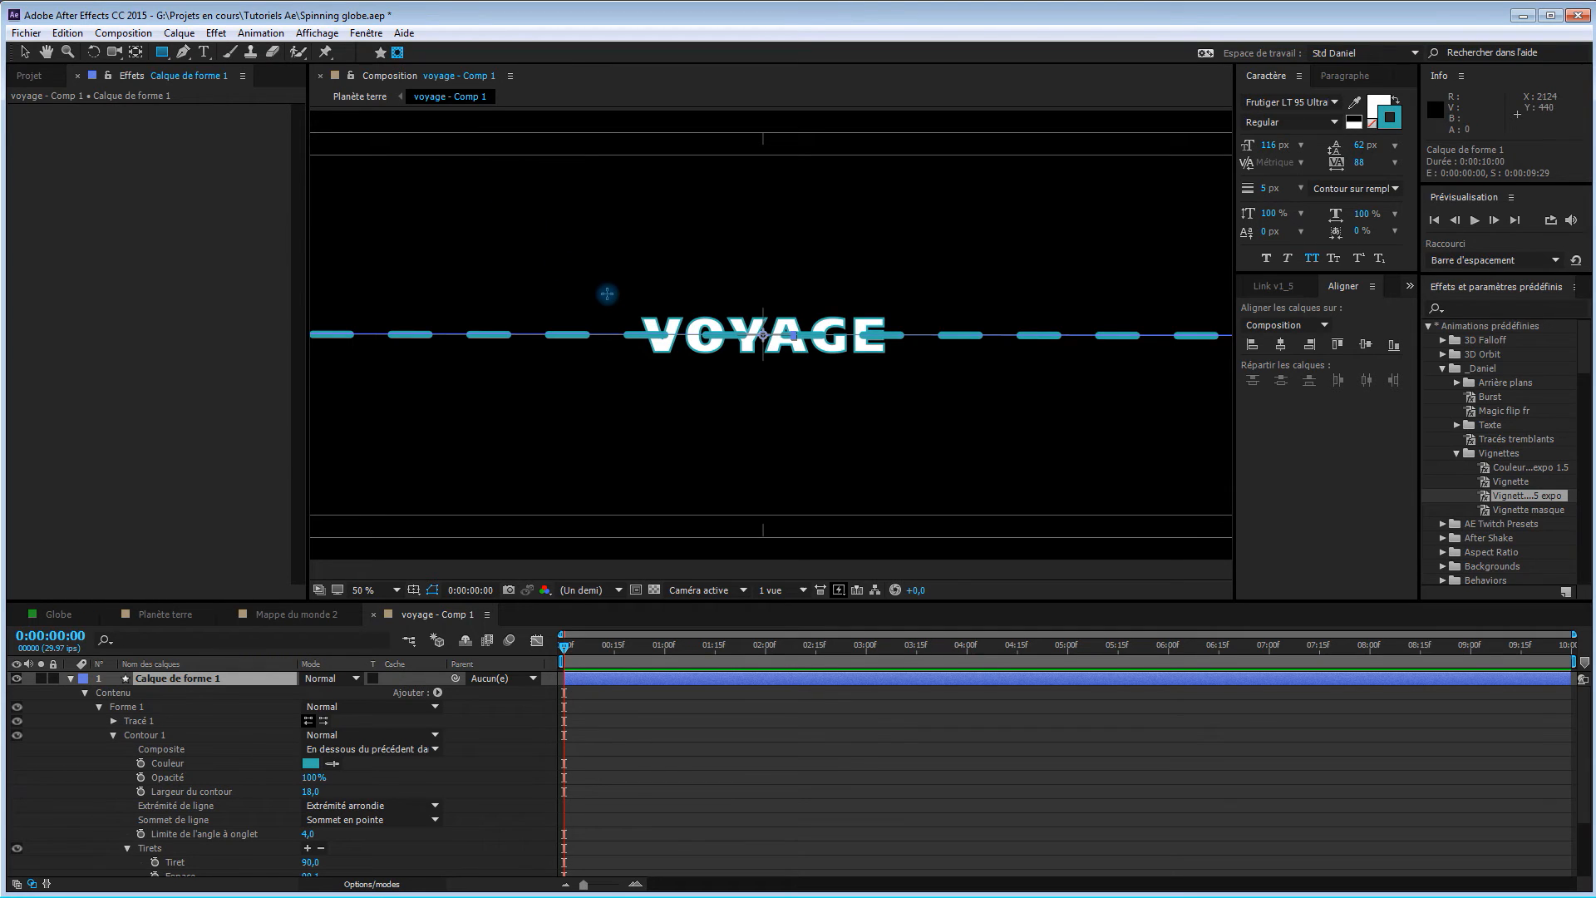
{"action": "left_click_drag", "start_coordinate": [607, 292], "coordinate": [926, 376]}
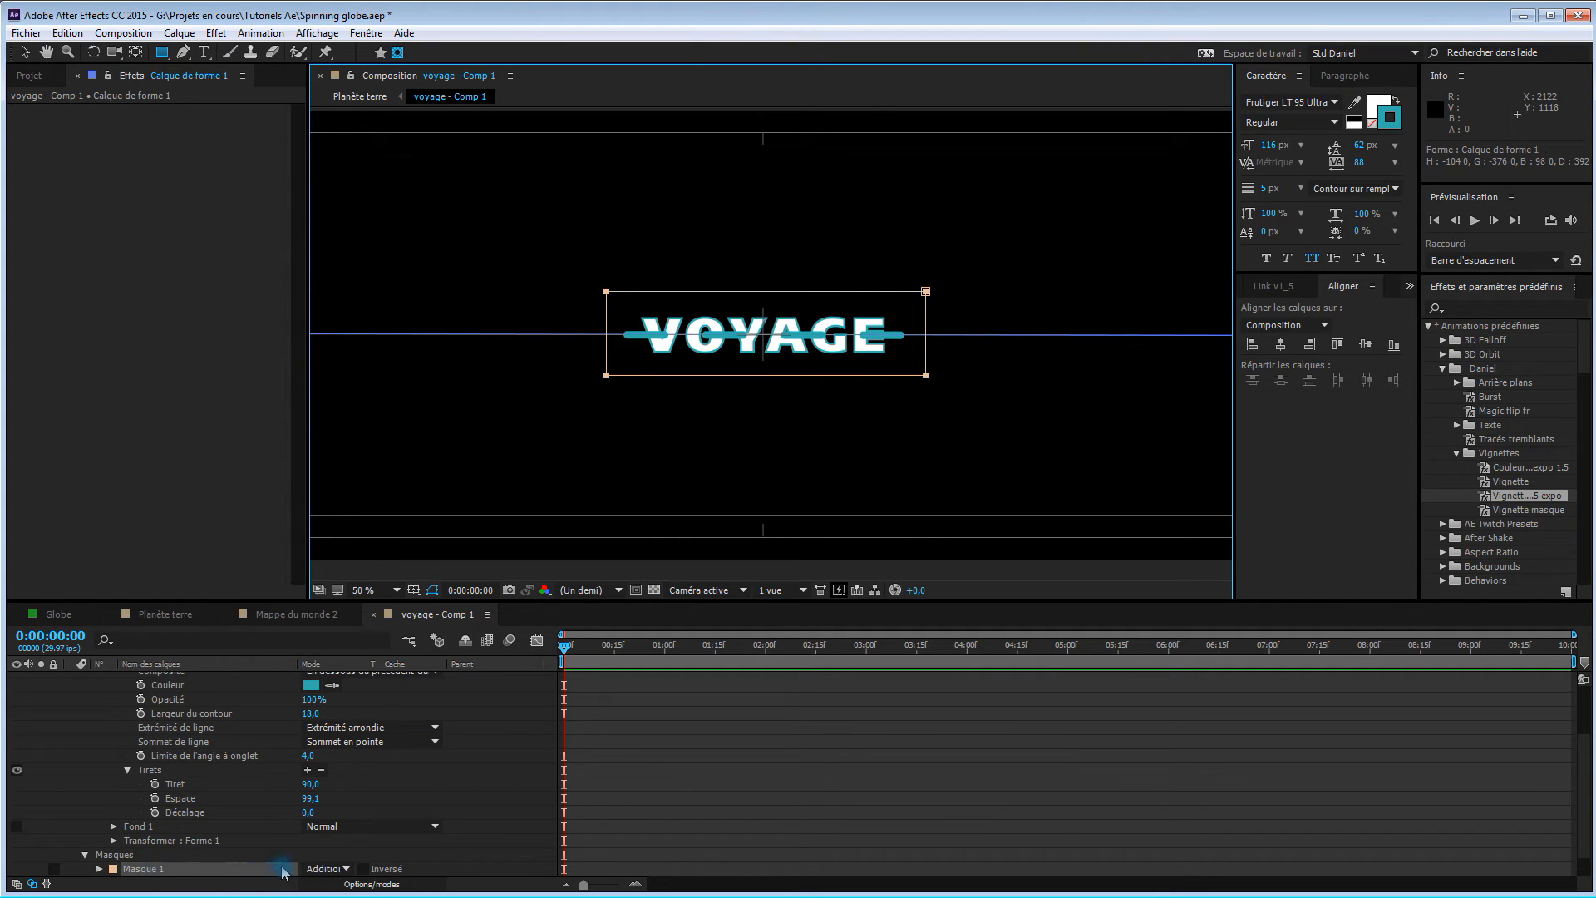
{"action": "left_click", "coordinate": [364, 868]}
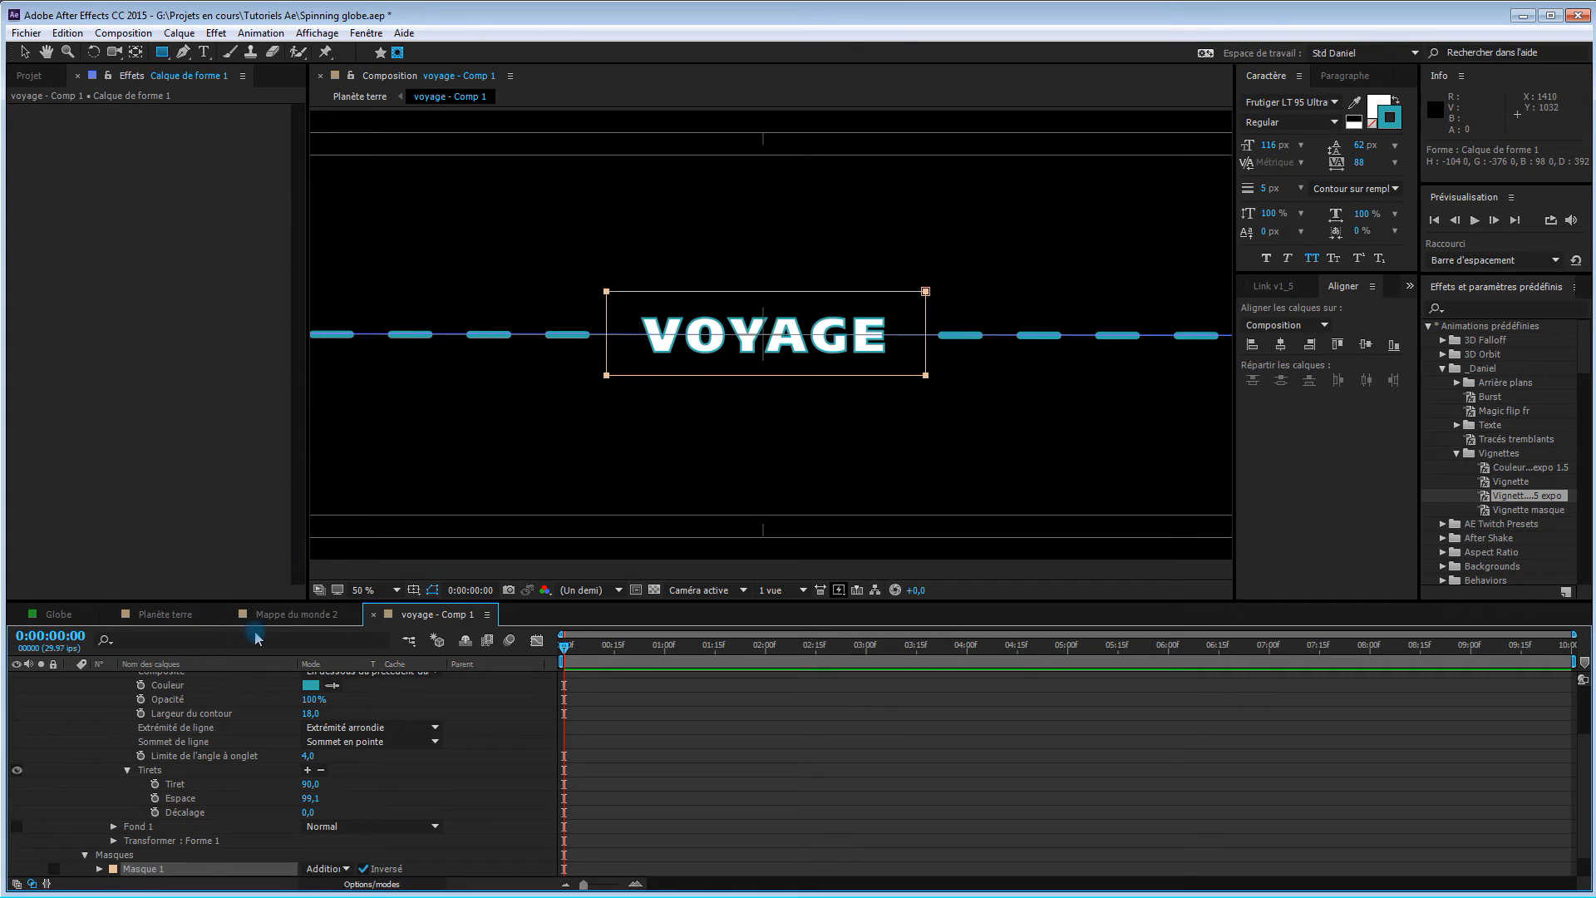
Apply the CC Cylinder effect to the voyage - Comp 1 layer in the Planète terre composition and keep that layer selected.
{"action": "left_click", "coordinate": [166, 614]}
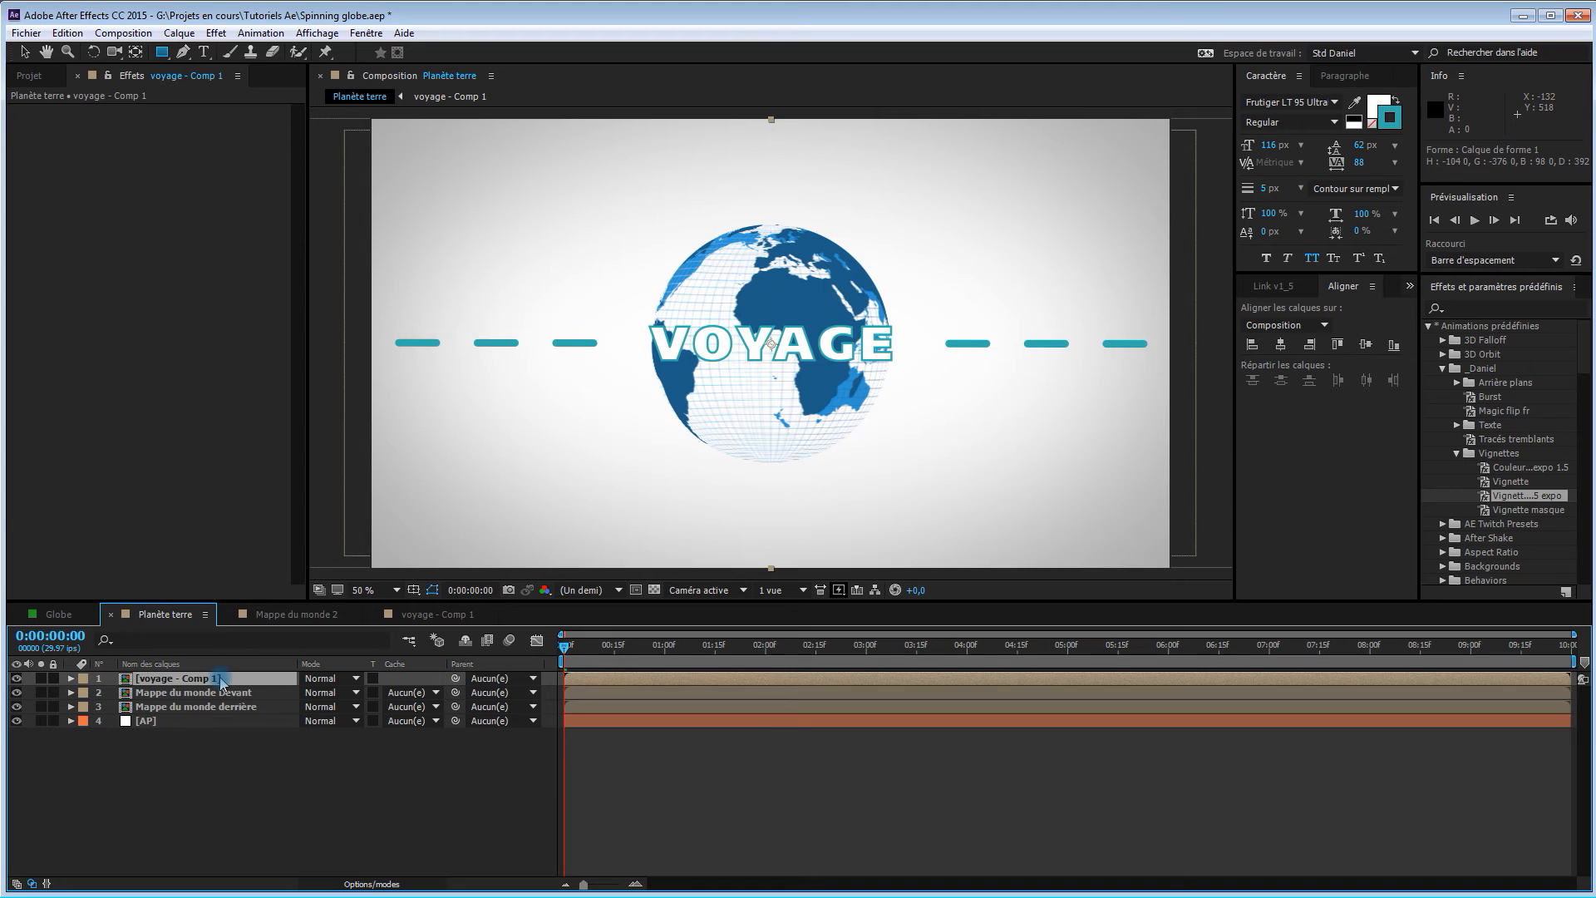
{"action": "left_click", "coordinate": [192, 679]}
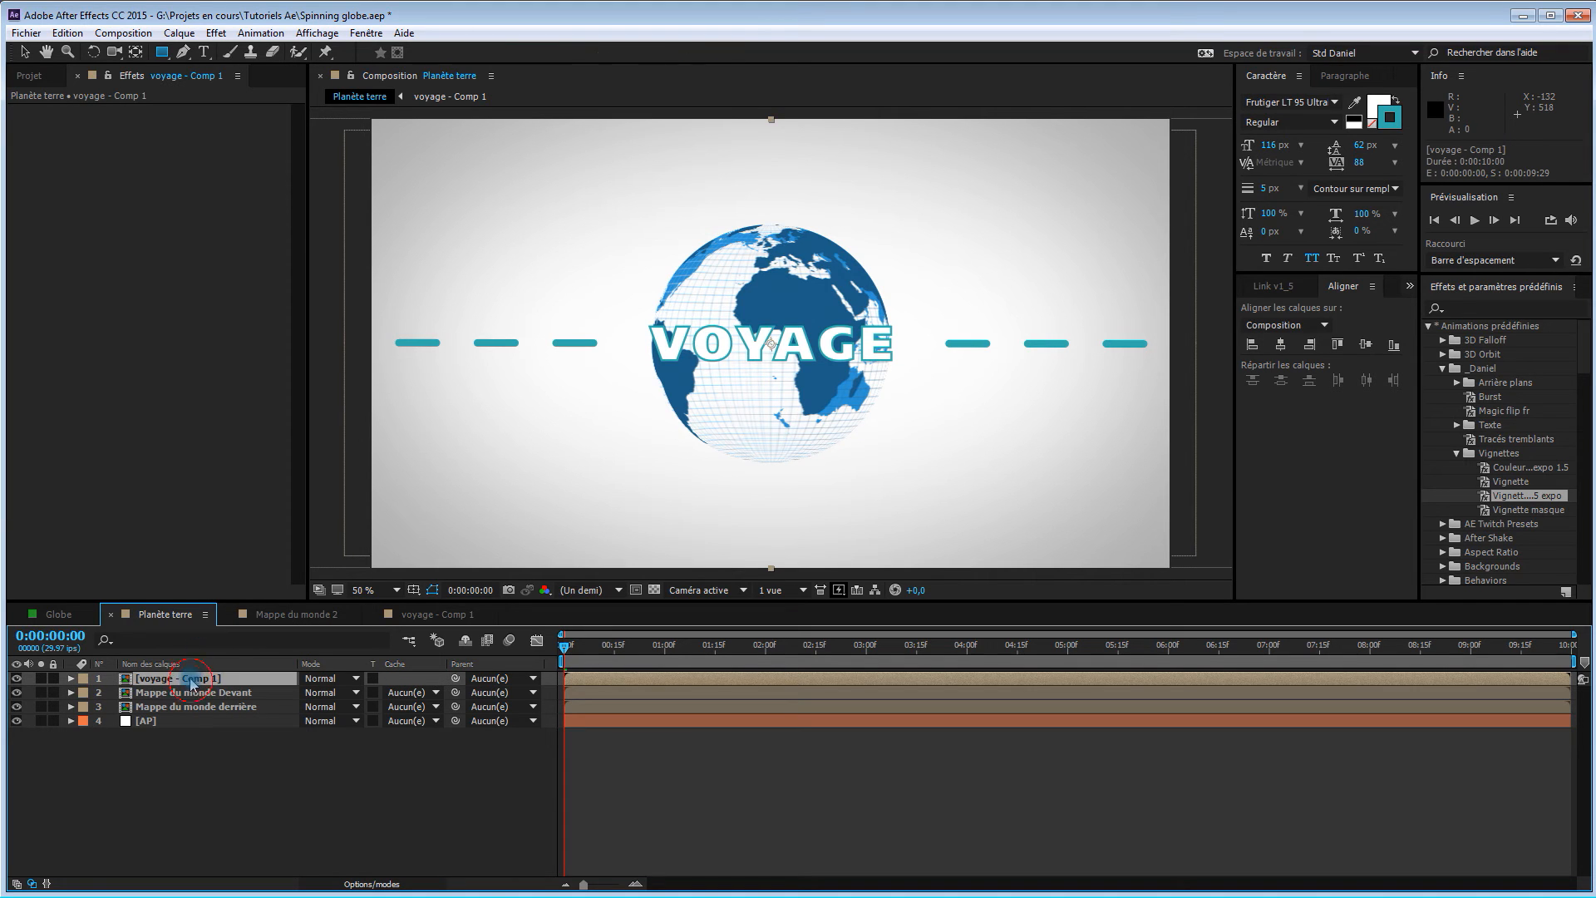
{"action": "right_click", "coordinate": [162, 200]}
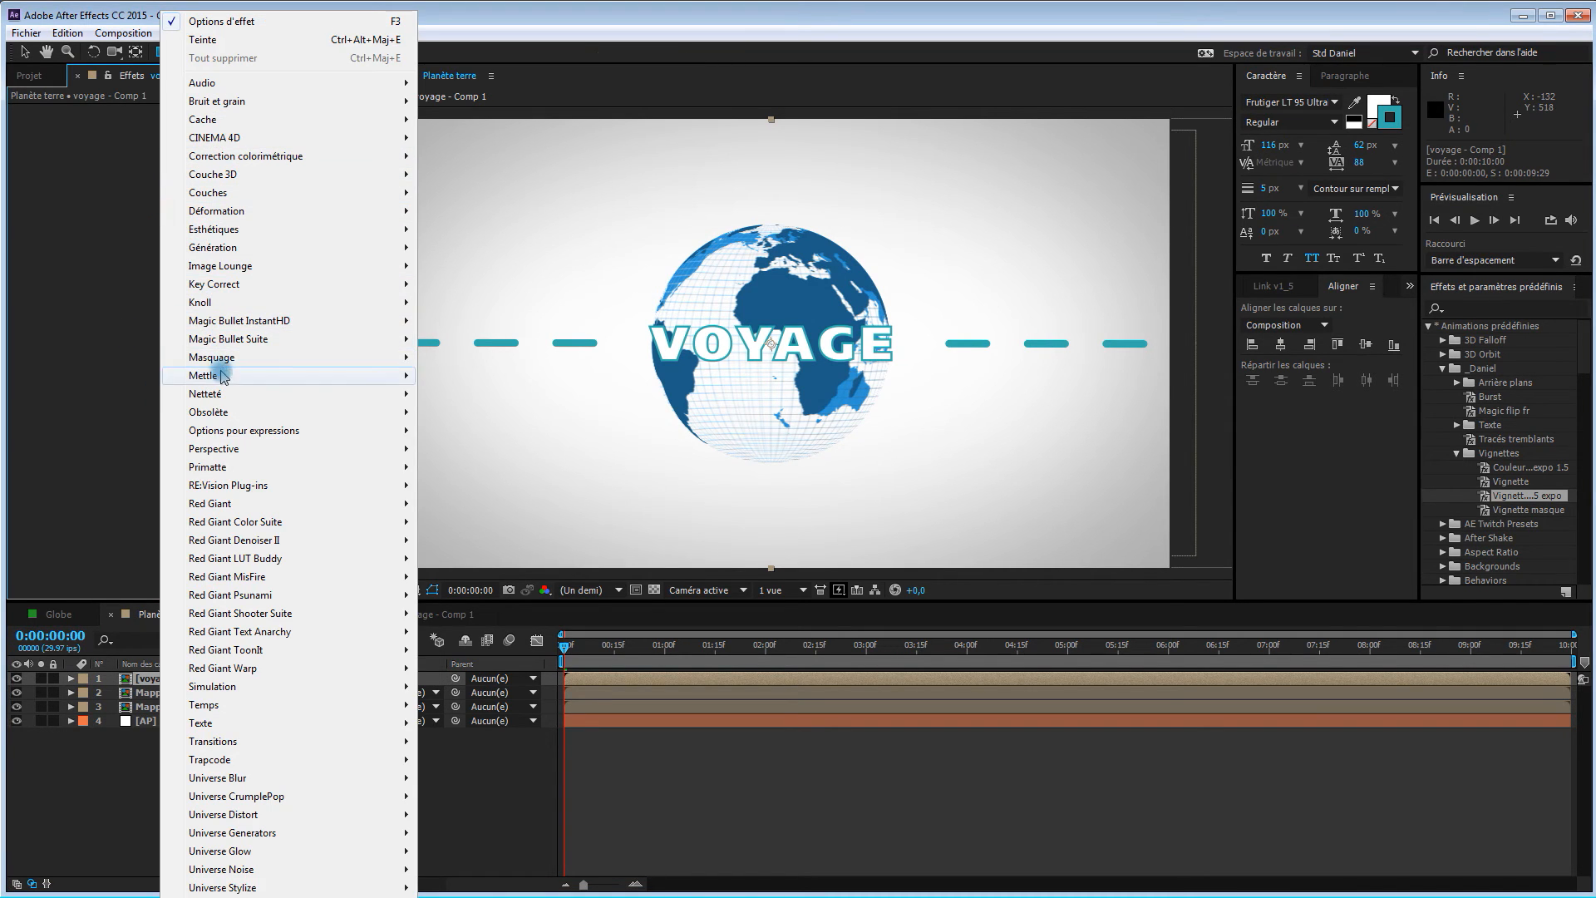
{"action": "mouse_move", "coordinate": [239, 449]}
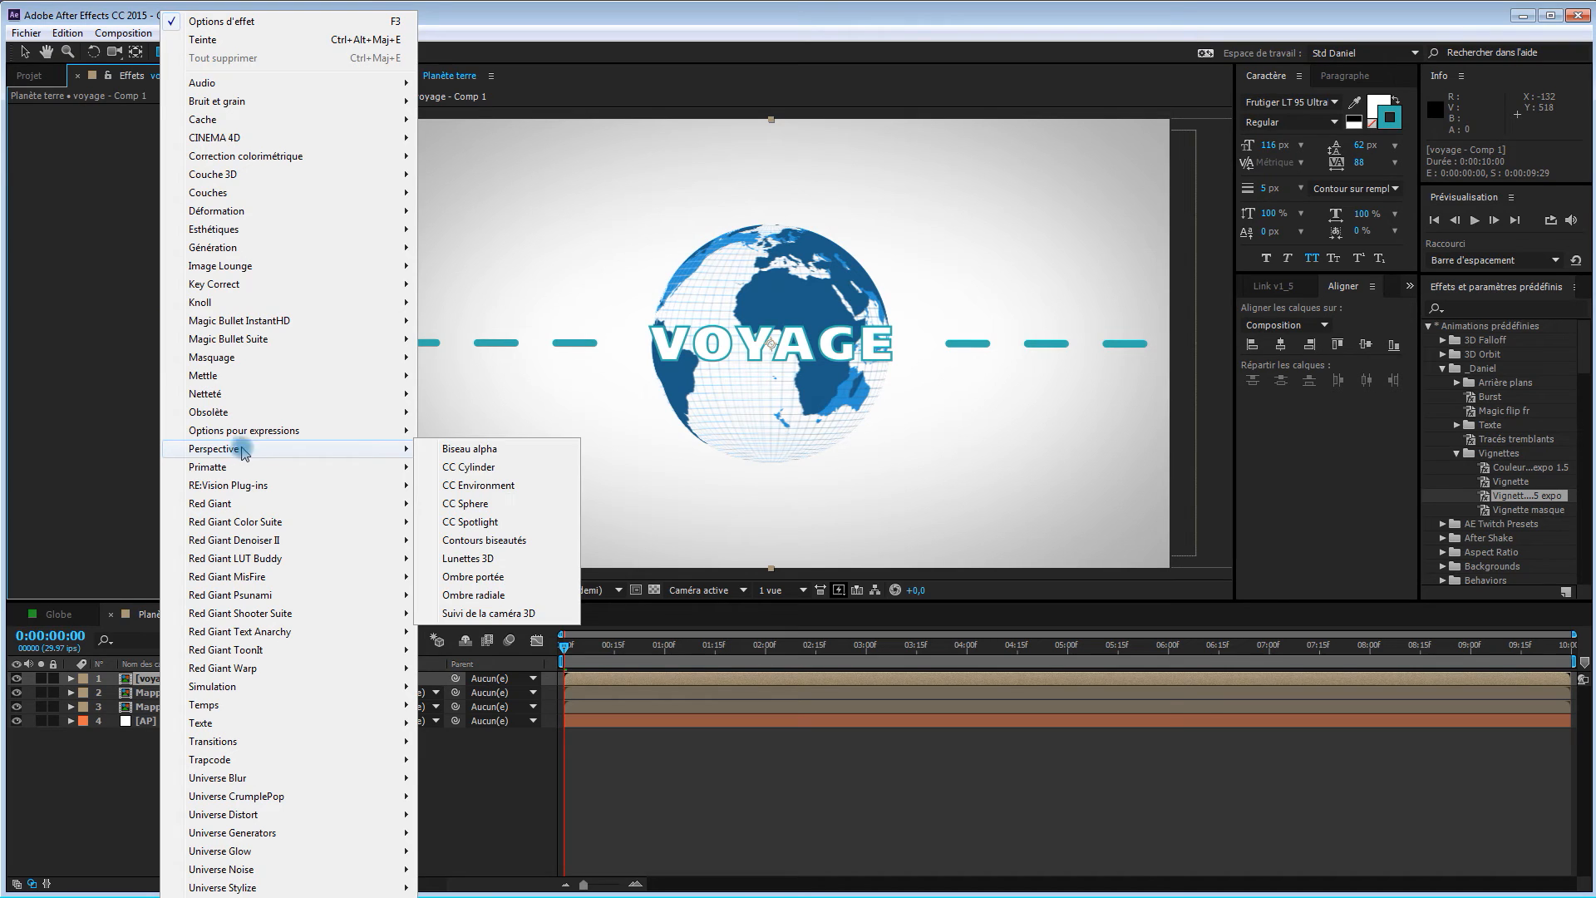
{"action": "left_click", "coordinate": [497, 467]}
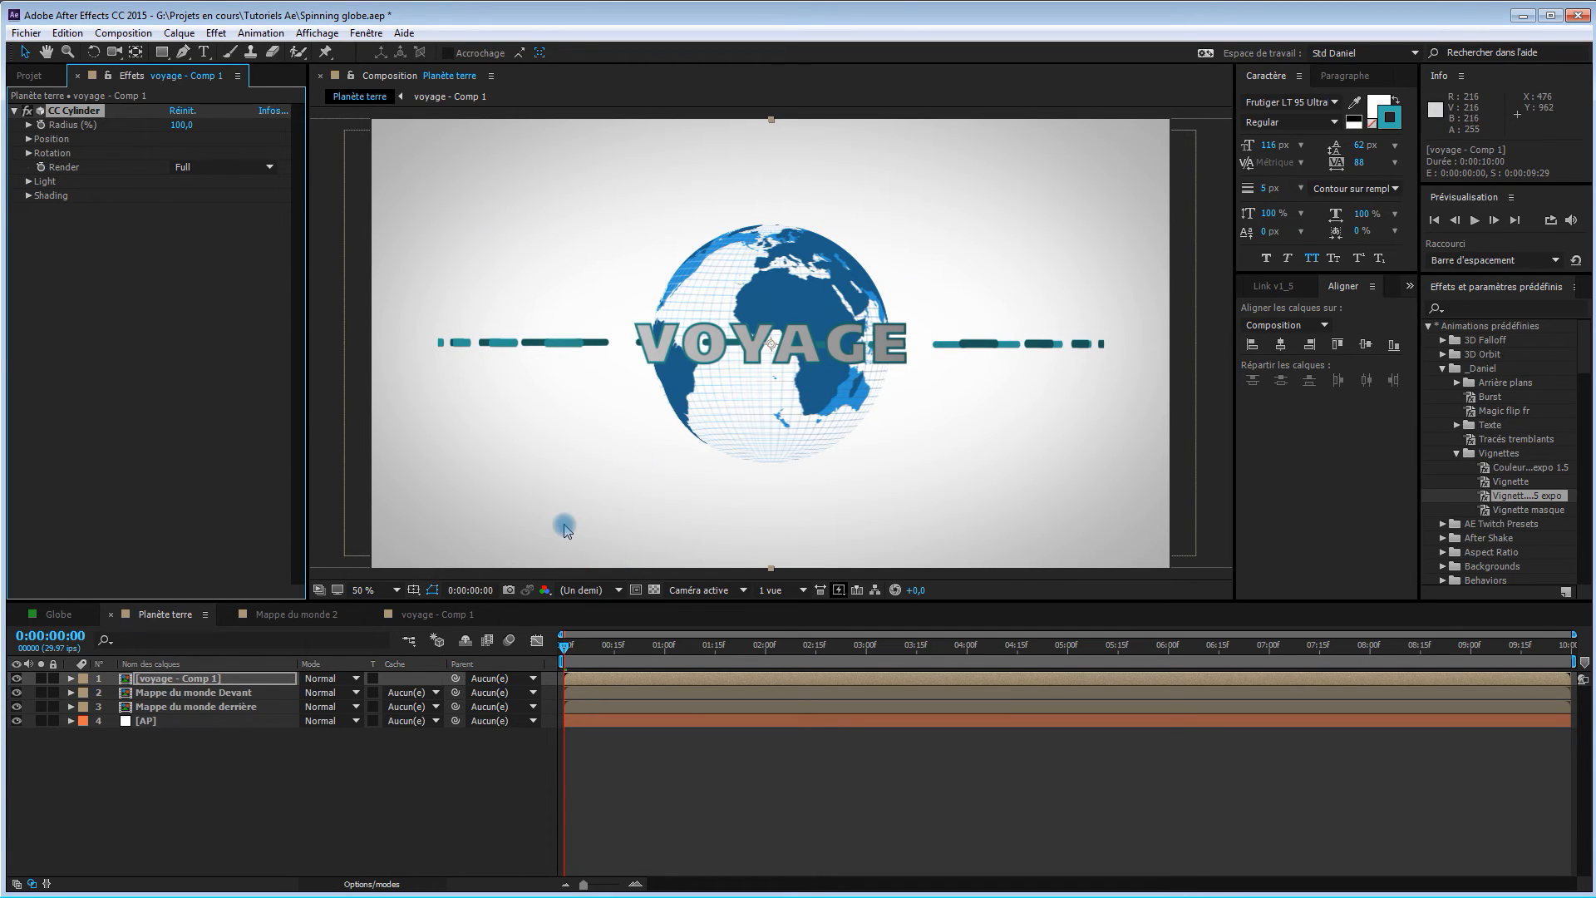
{"action": "left_click", "coordinate": [188, 679]}
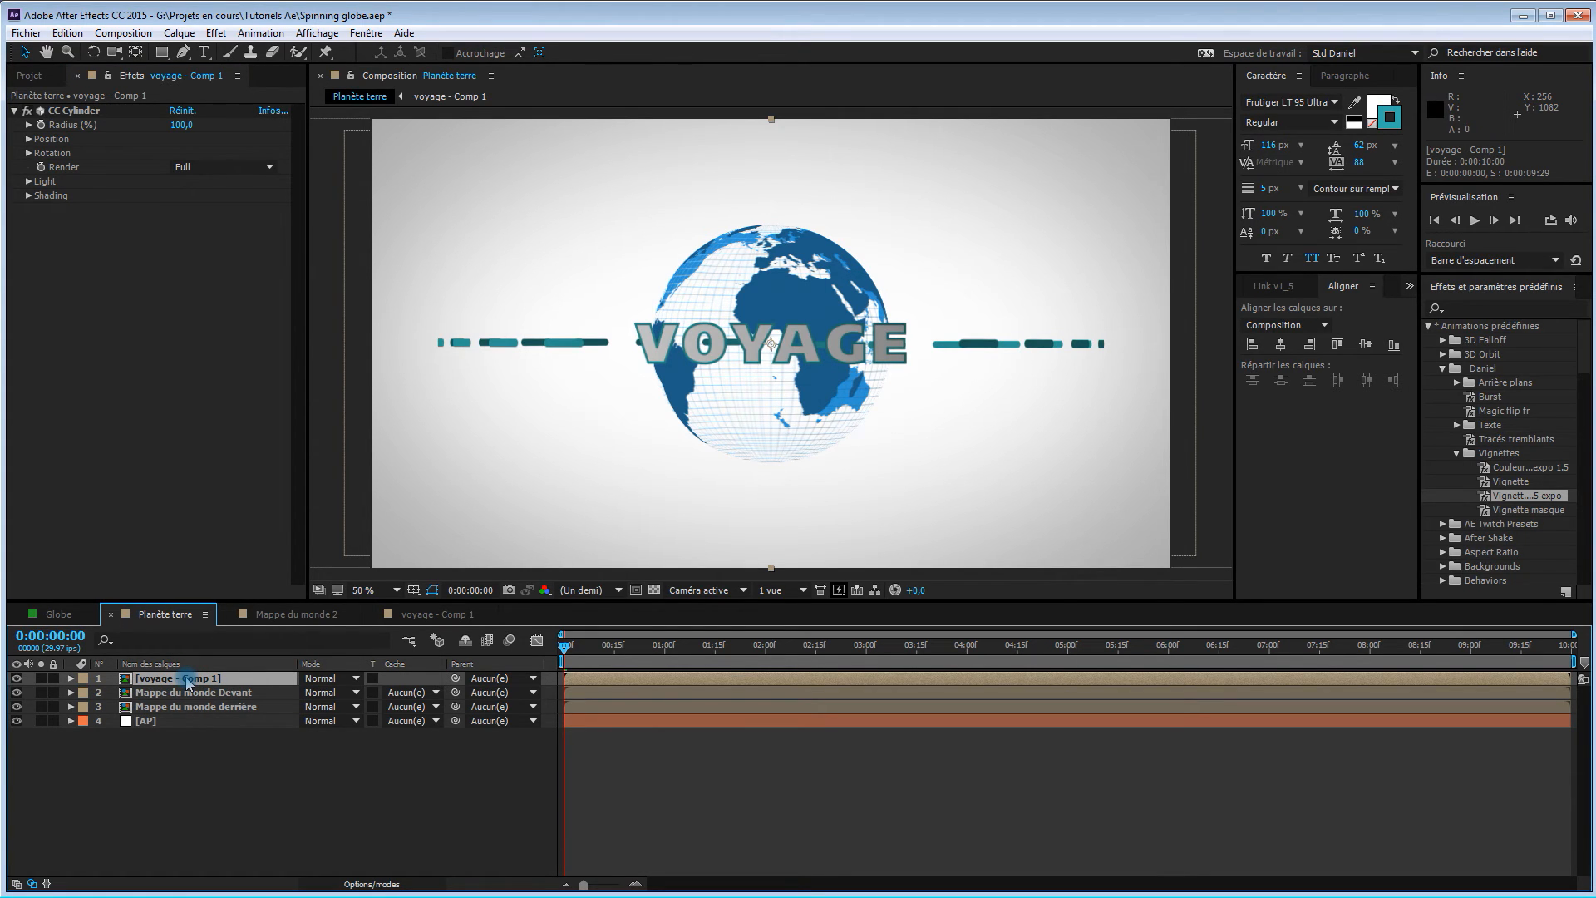
Duplicate the voyage - Comp 1 layer and rename the lower copy voyage - derrière.
{"action": "key", "text": "ctrl+d"}
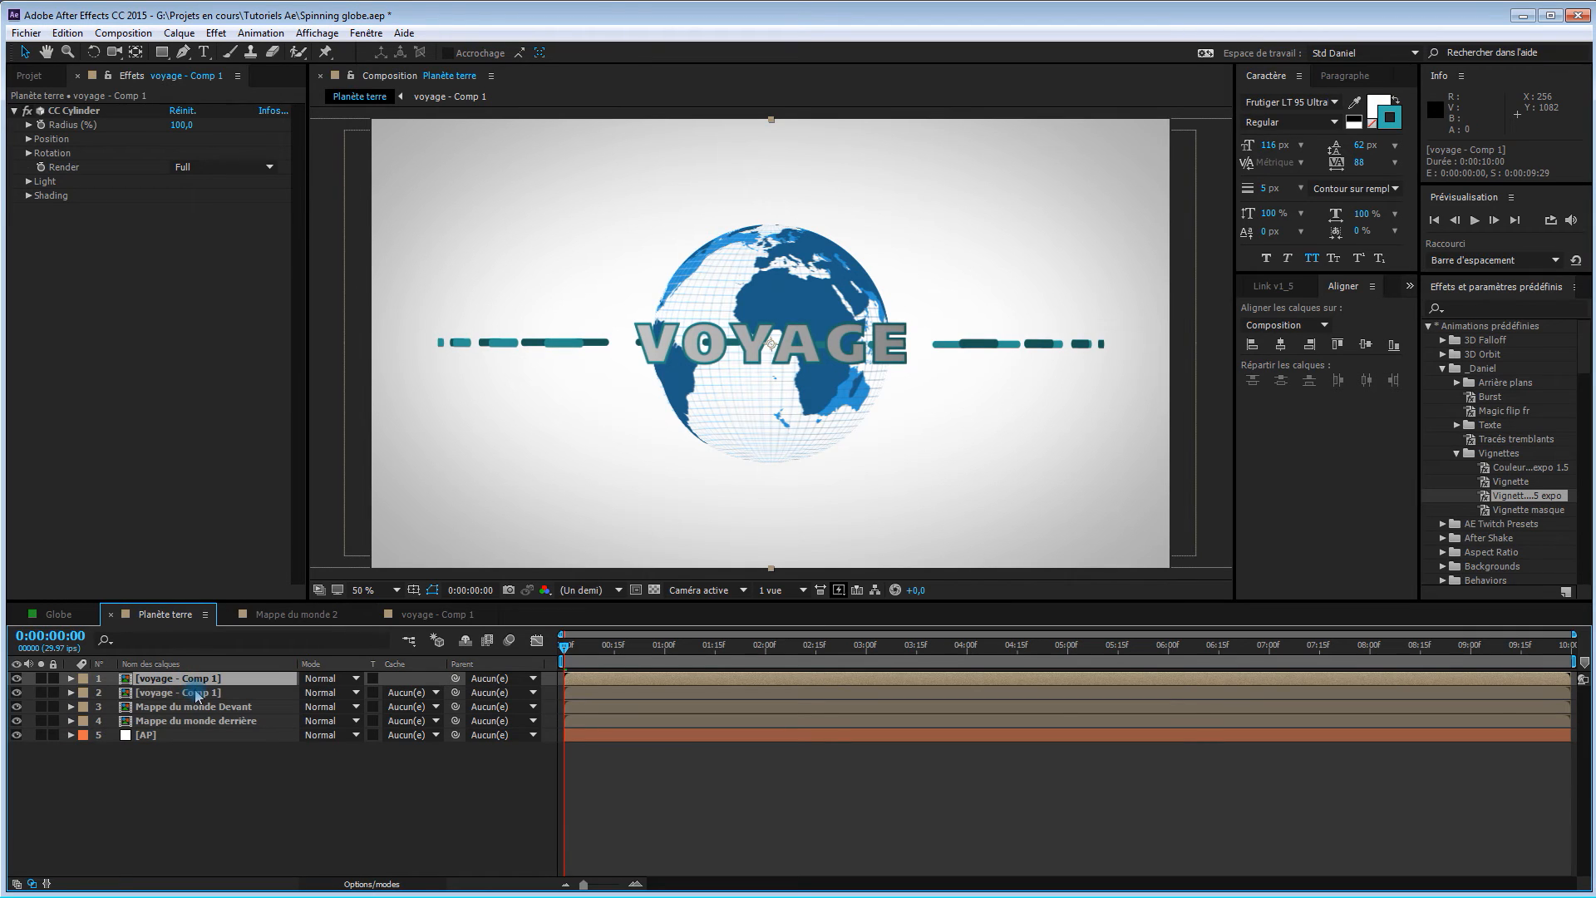
{"action": "left_click", "coordinate": [196, 696]}
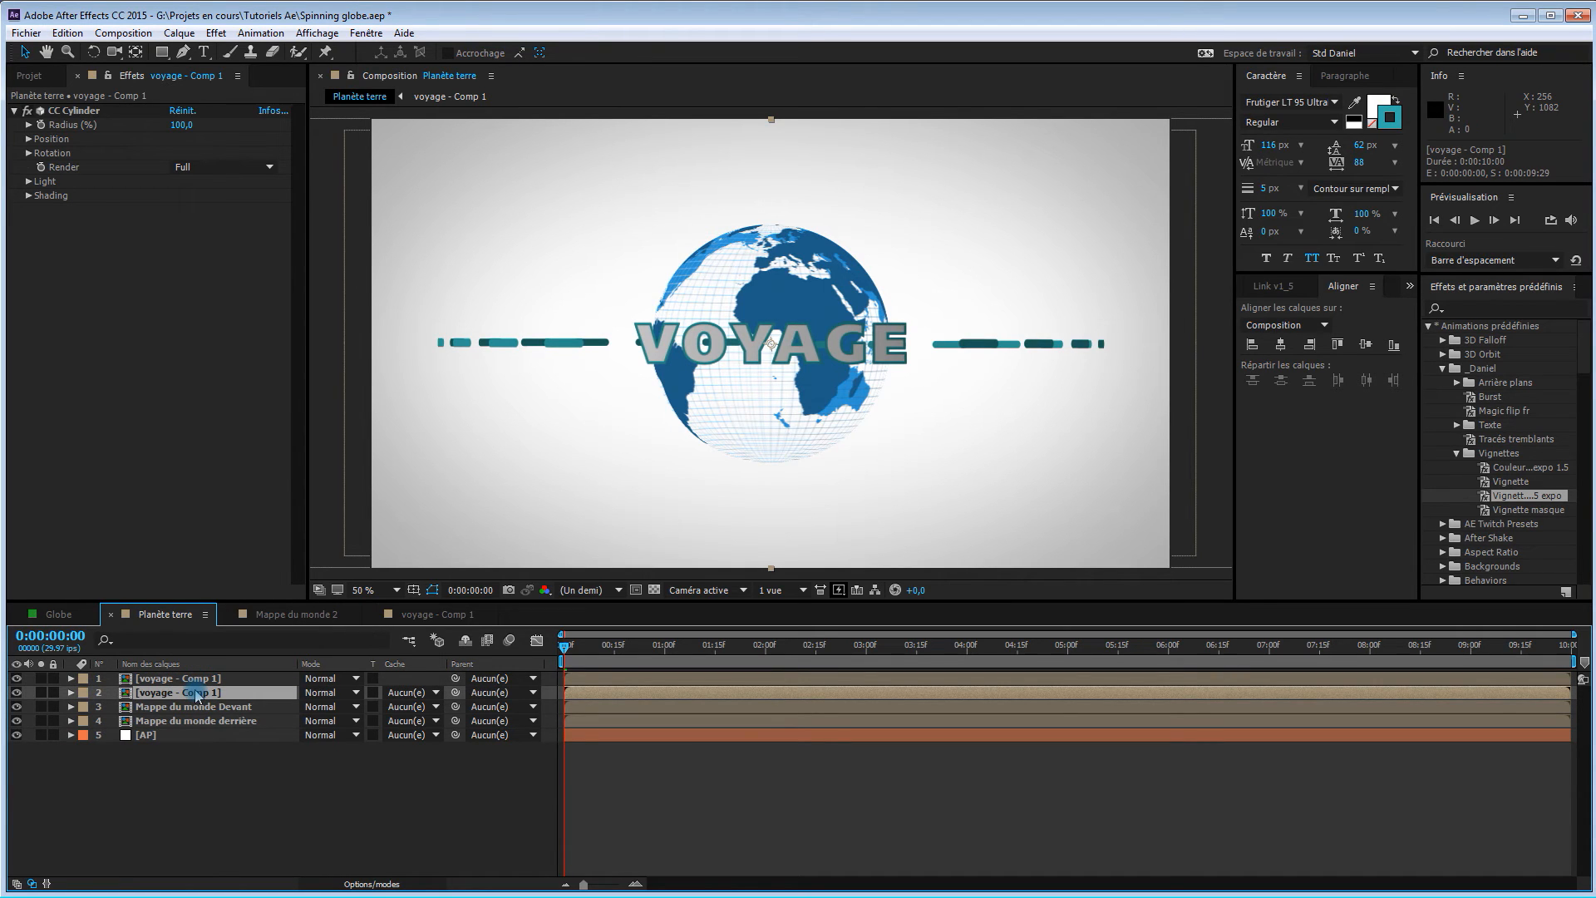
{"action": "key", "text": "Return"}
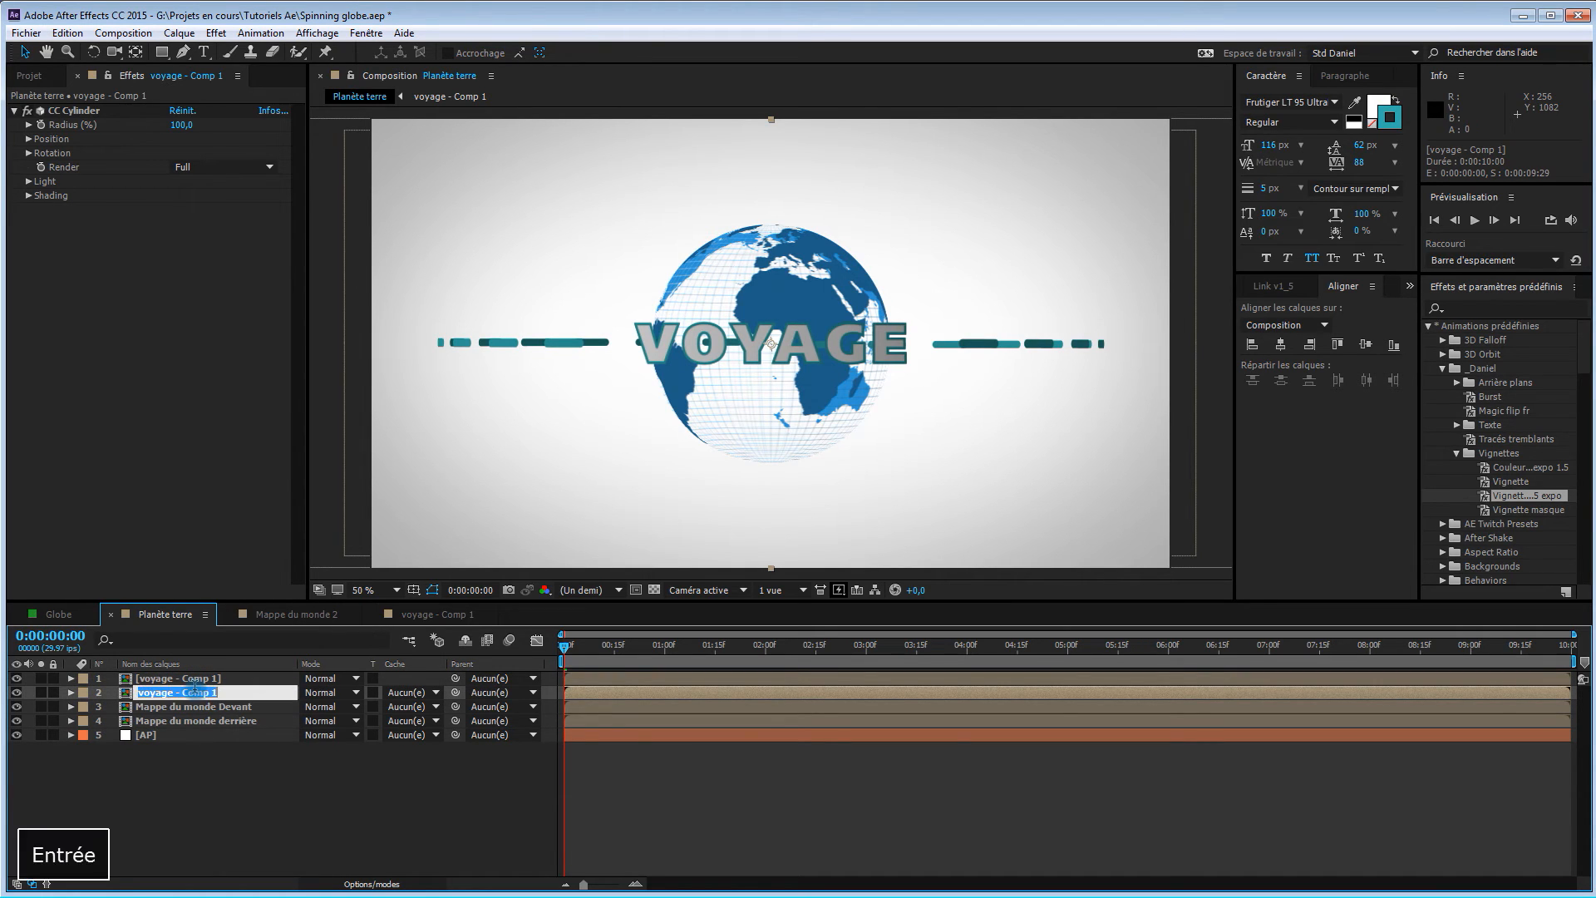
{"action": "key", "text": "Right"}
{"action": "key", "text": "BackSpace"}
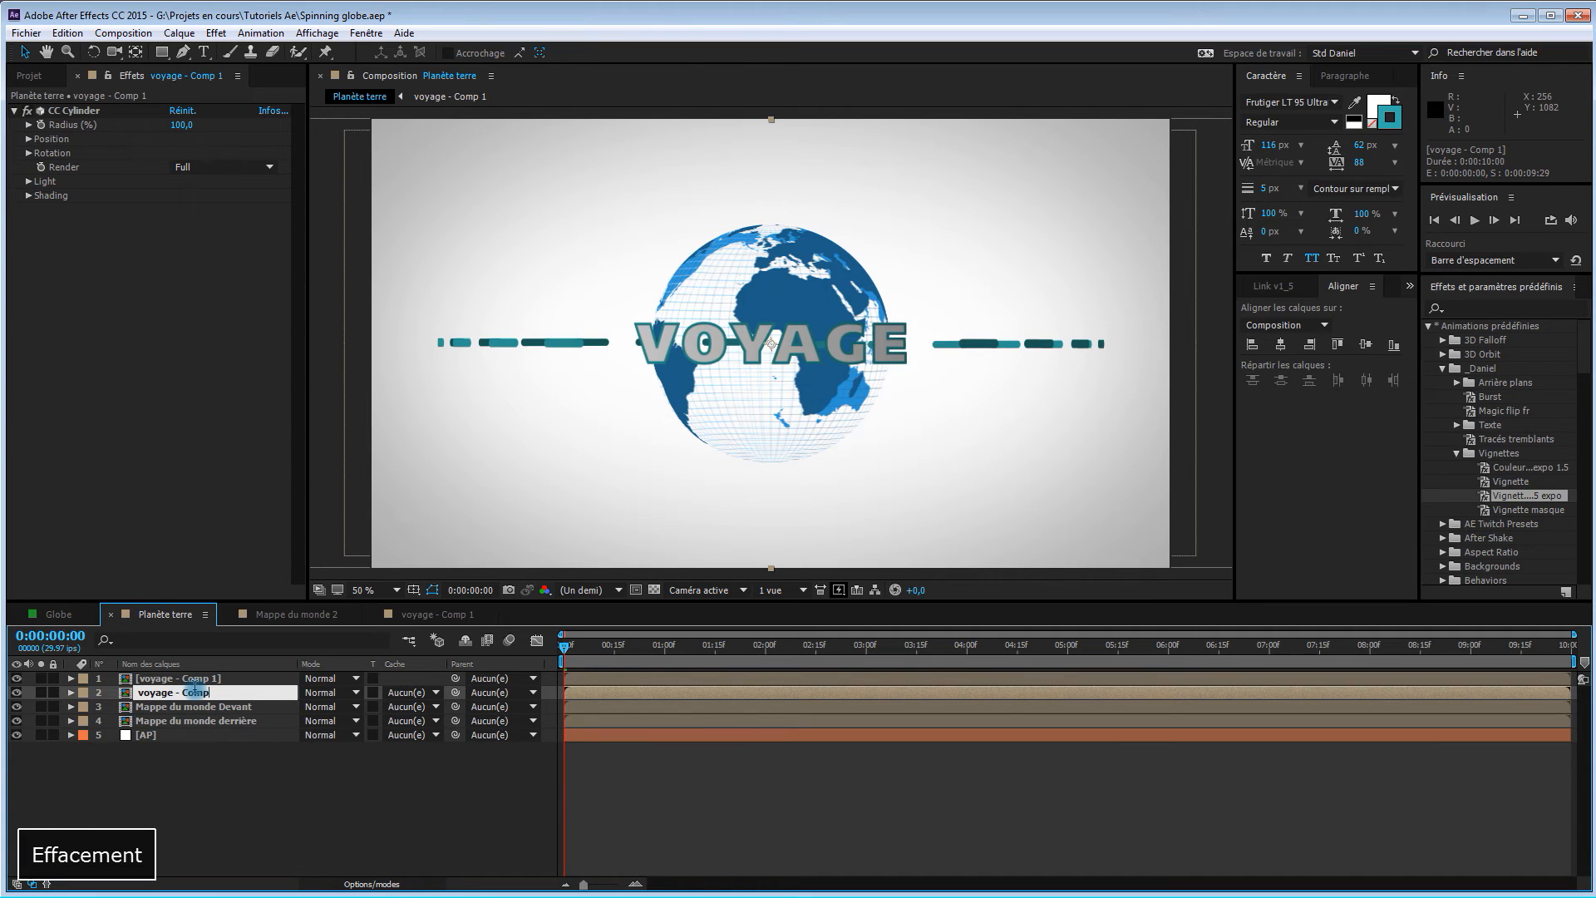
{"action": "type", "text": "derrière"}
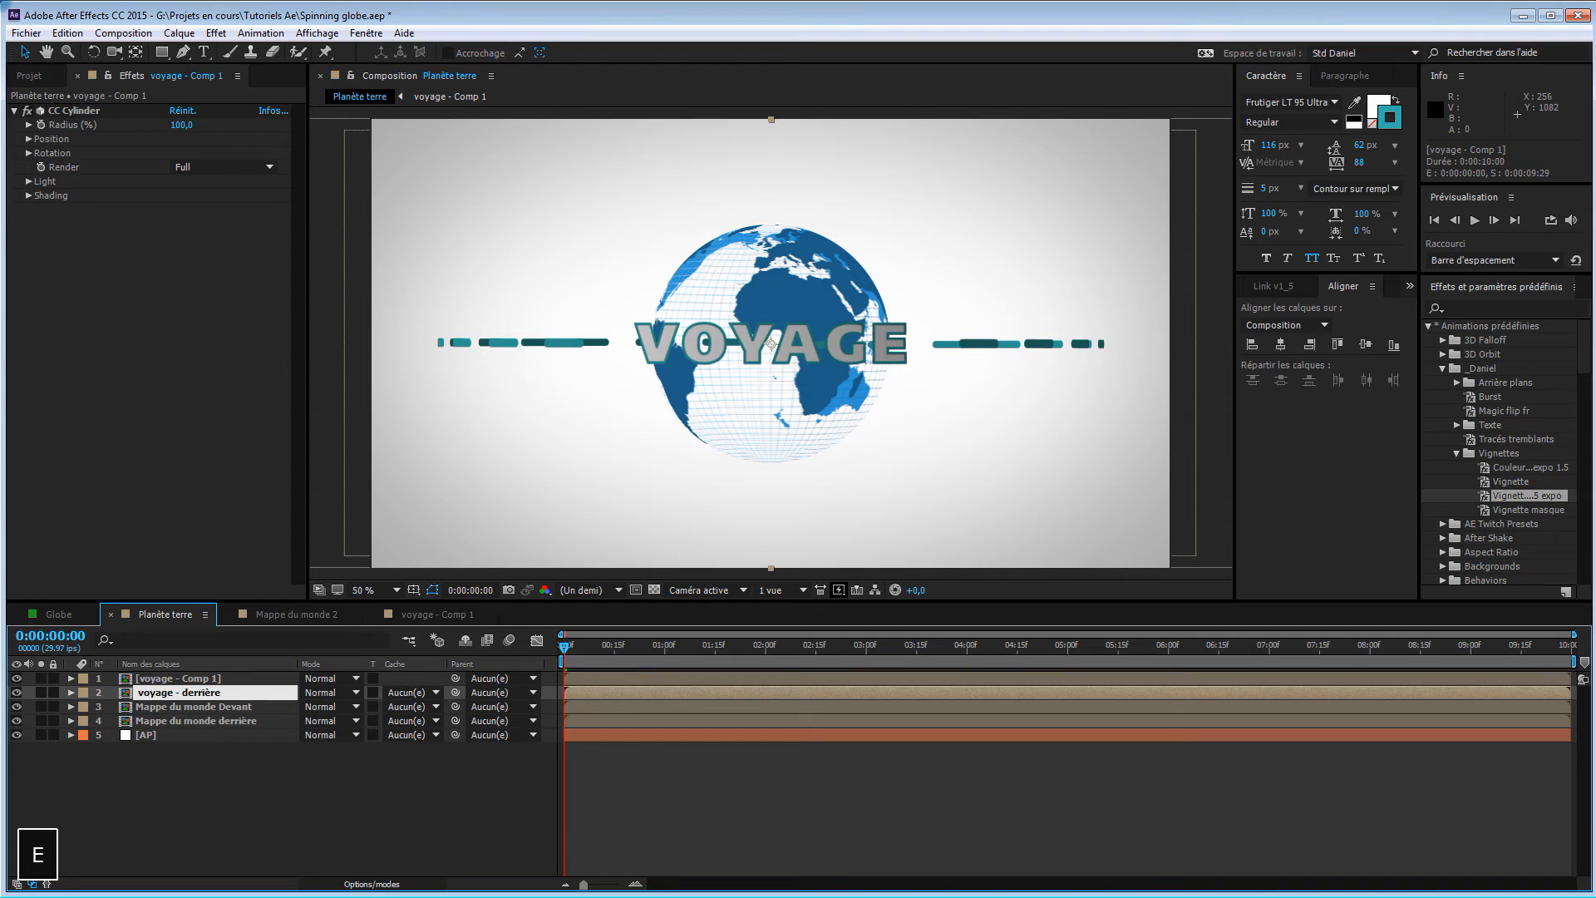
Rename the remaining voyage - Comp 1 layer as voyage - devant.
{"action": "left_click", "coordinate": [200, 680]}
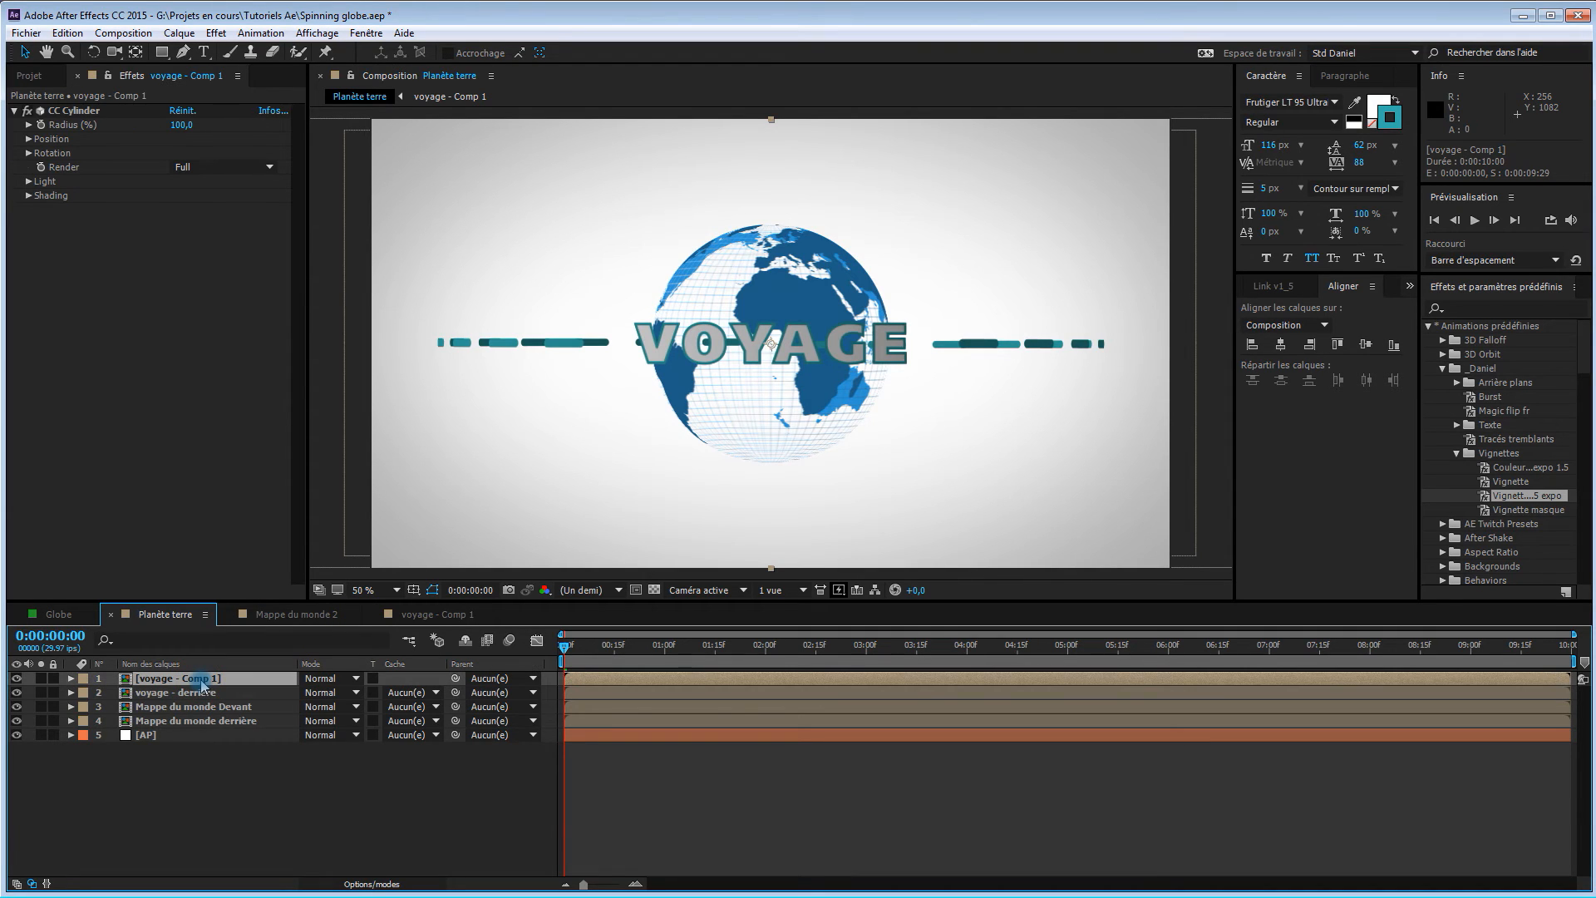
{"action": "key", "text": "Return"}
{"action": "key", "text": "Right"}
{"action": "key", "text": "BackSpace"}
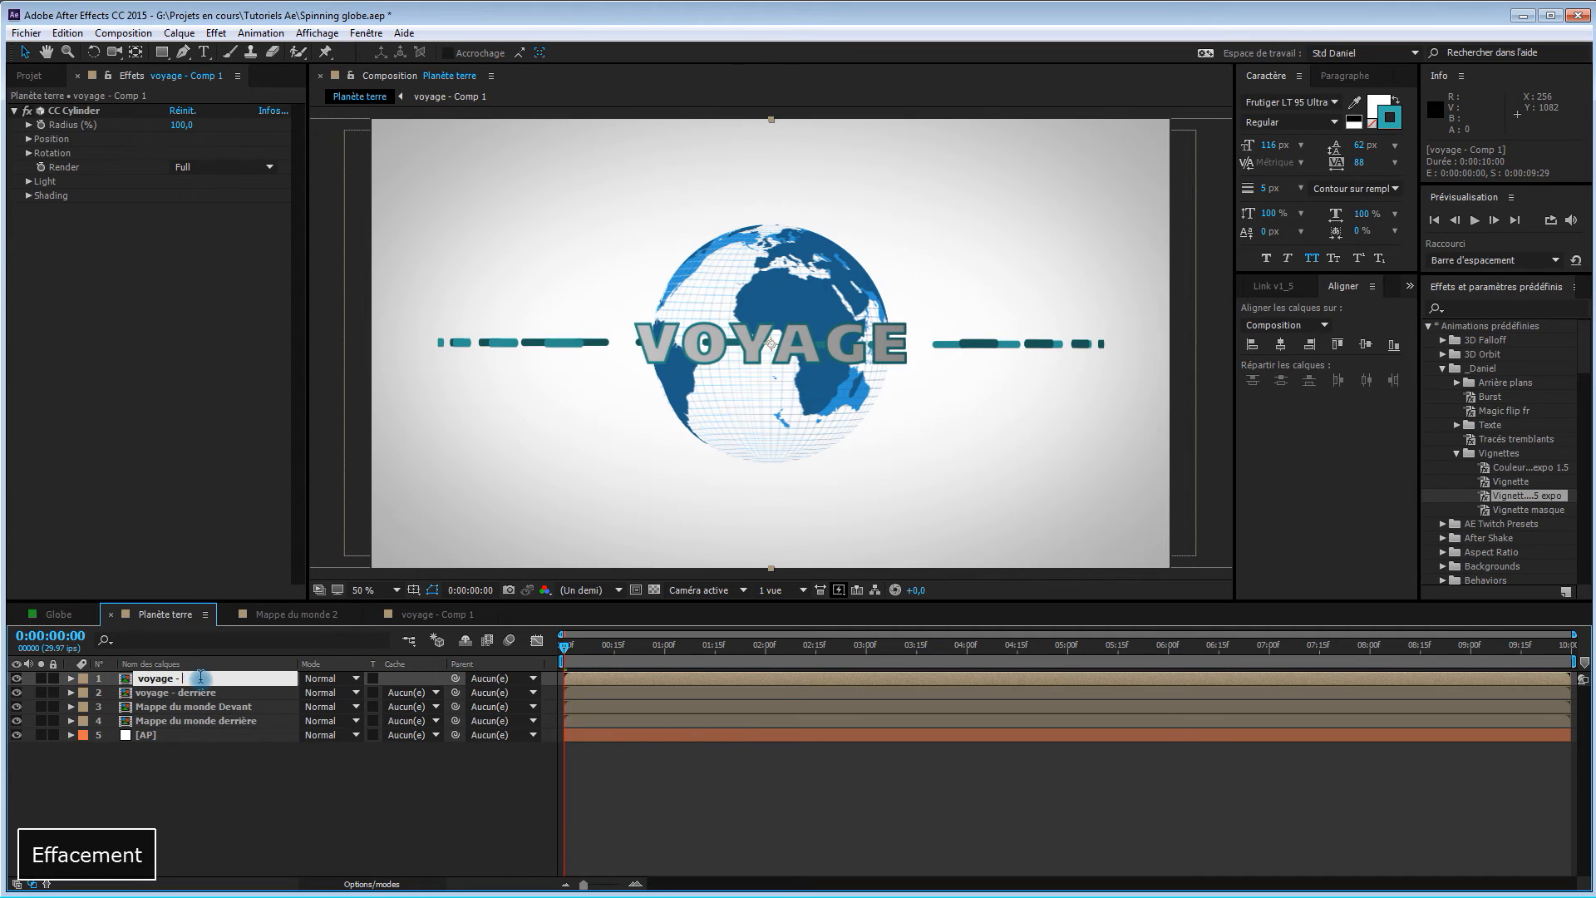
{"action": "type", "text": "devan"}
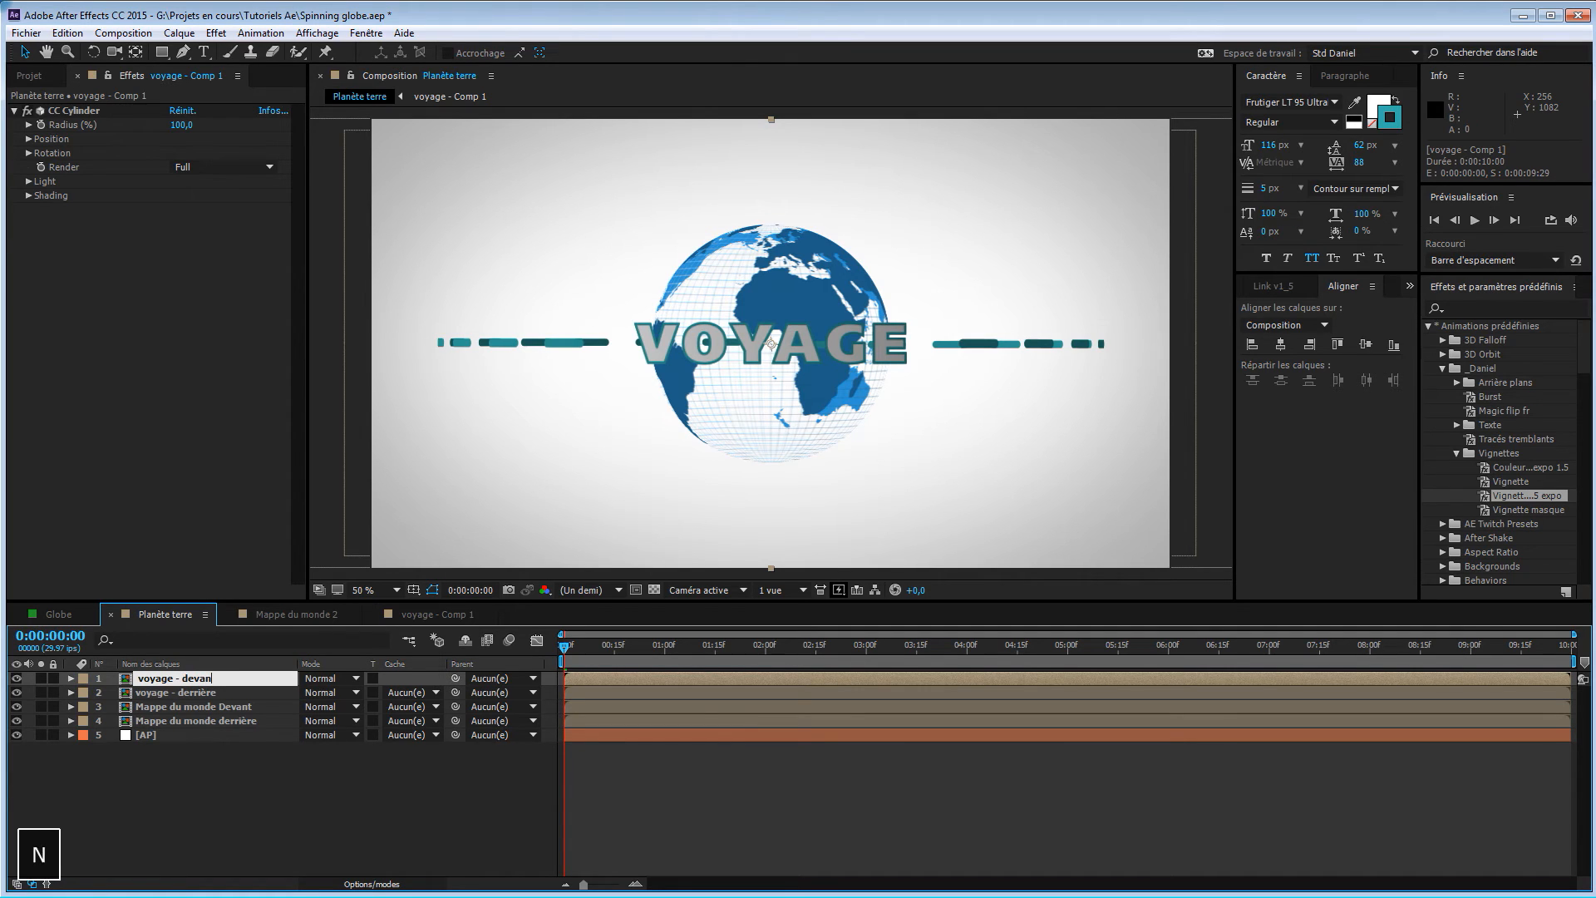
{"action": "type", "text": "t"}
{"action": "left_click", "coordinate": [231, 793]}
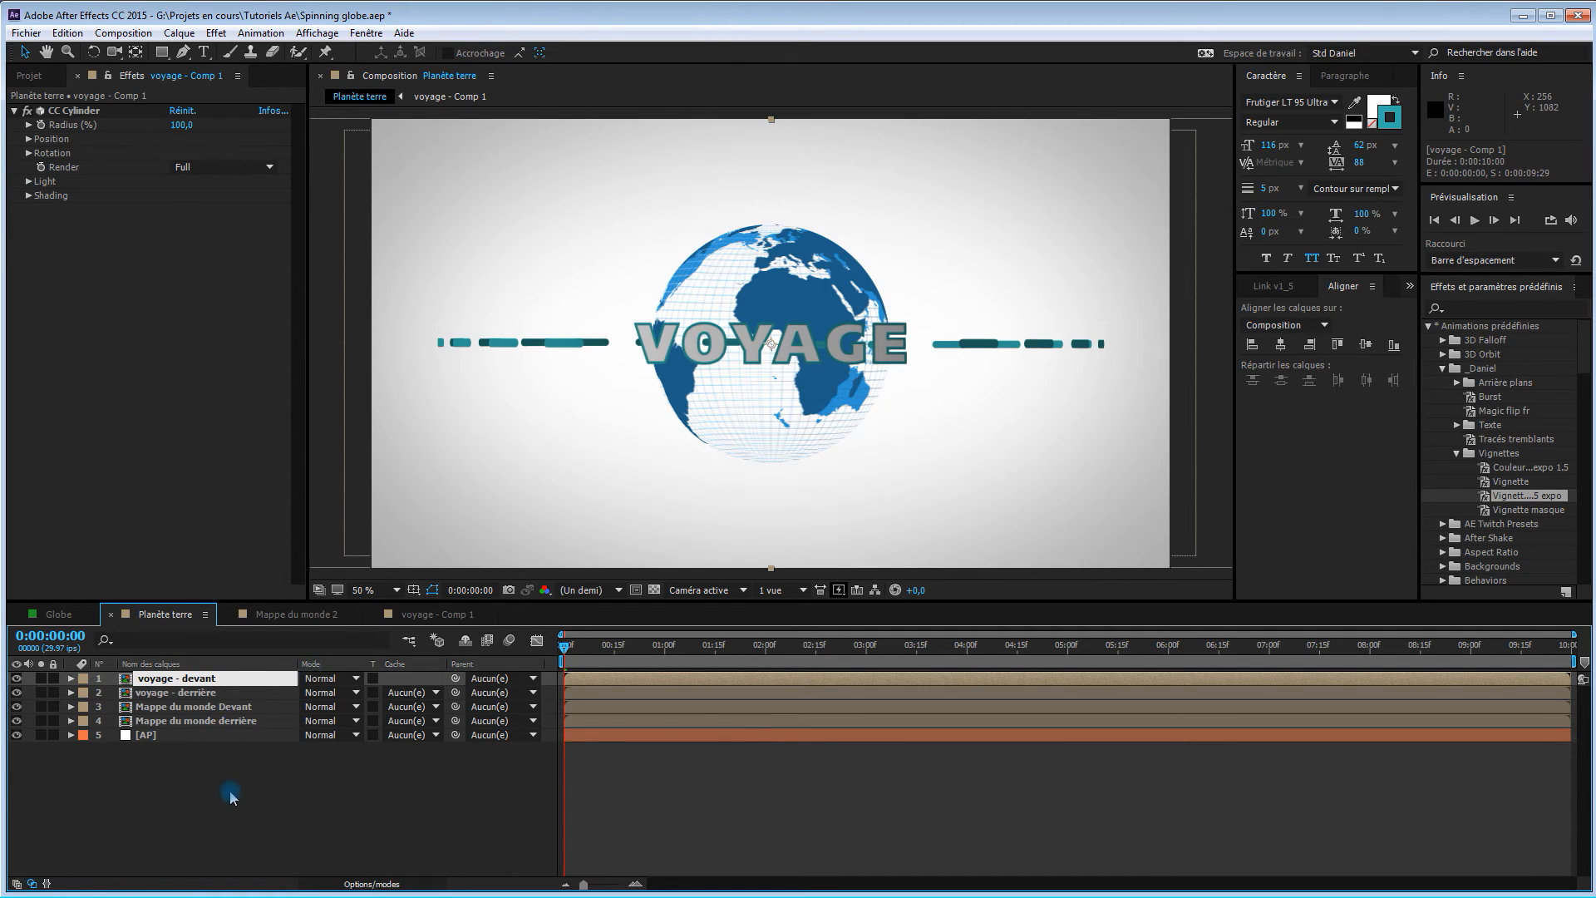
Set the CC Cylinder render mode of the voyage - devant layer to Outside.
{"action": "left_click", "coordinate": [206, 680]}
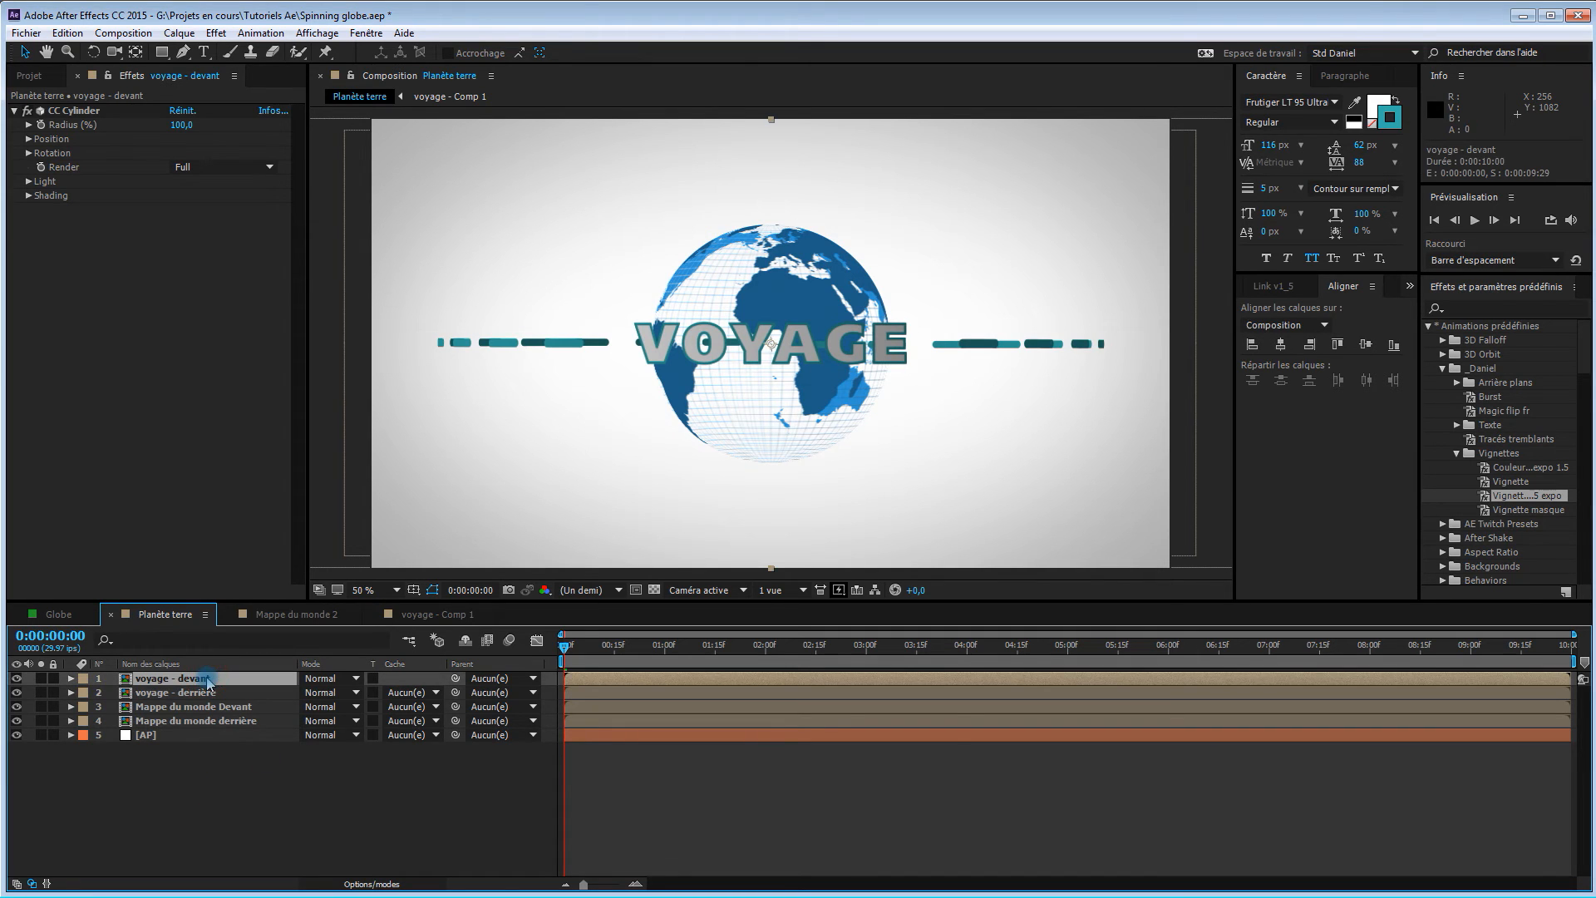
{"action": "left_click", "coordinate": [232, 164]}
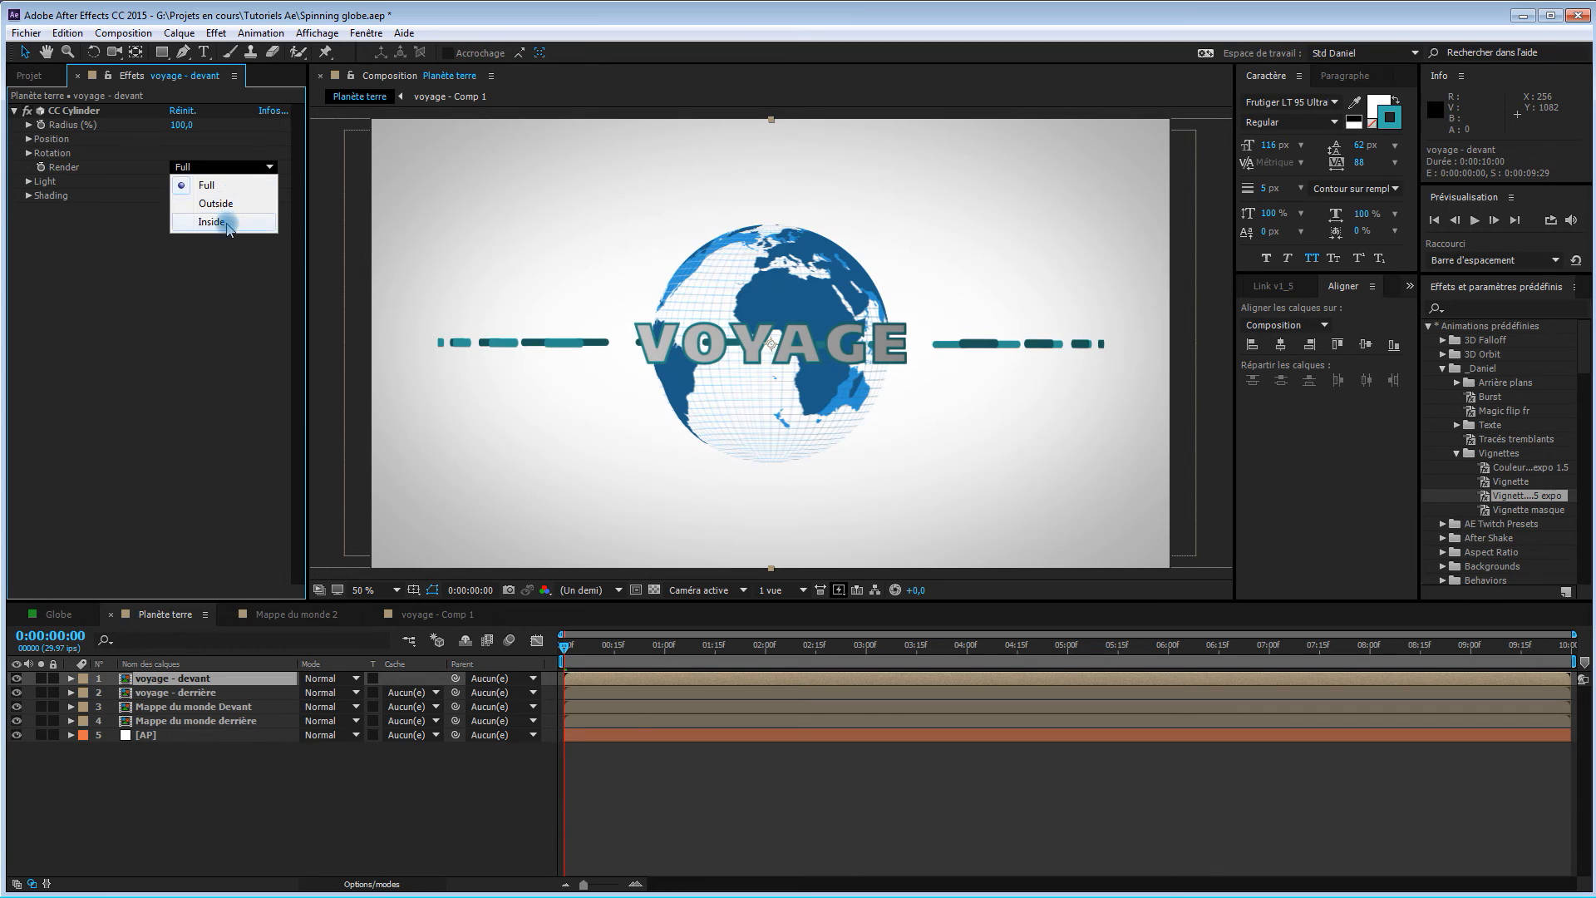
{"action": "left_click", "coordinate": [233, 202]}
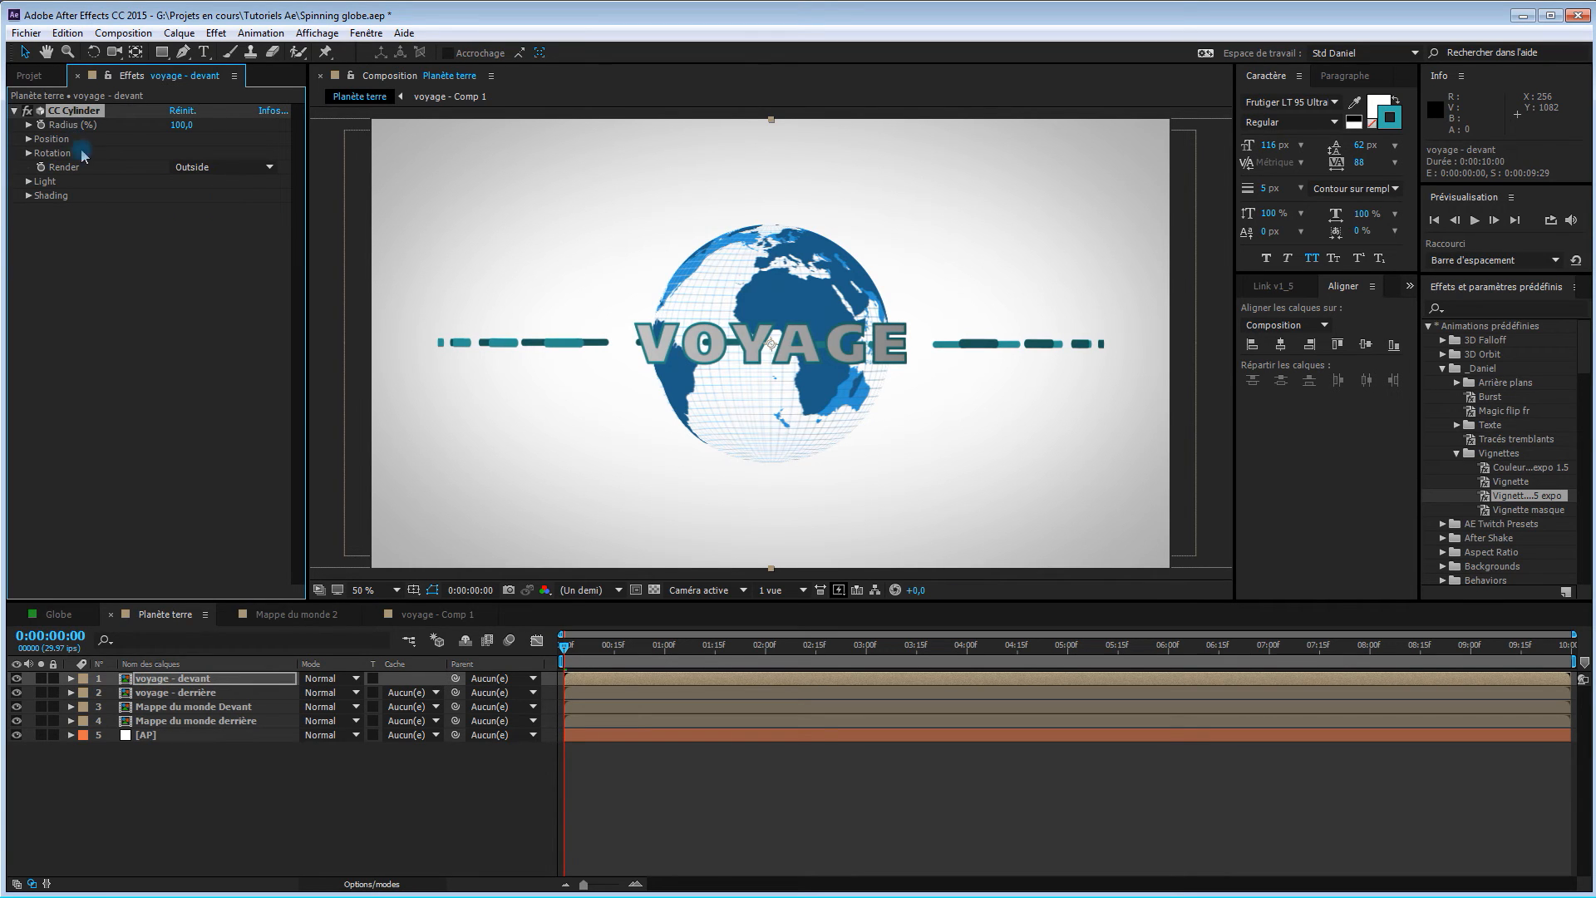
Set the CC Cylinder render mode of voyage - derrière to Inside and move that layer below both Mappe du monde layers.
{"action": "left_click", "coordinate": [207, 693]}
{"action": "left_click", "coordinate": [215, 166]}
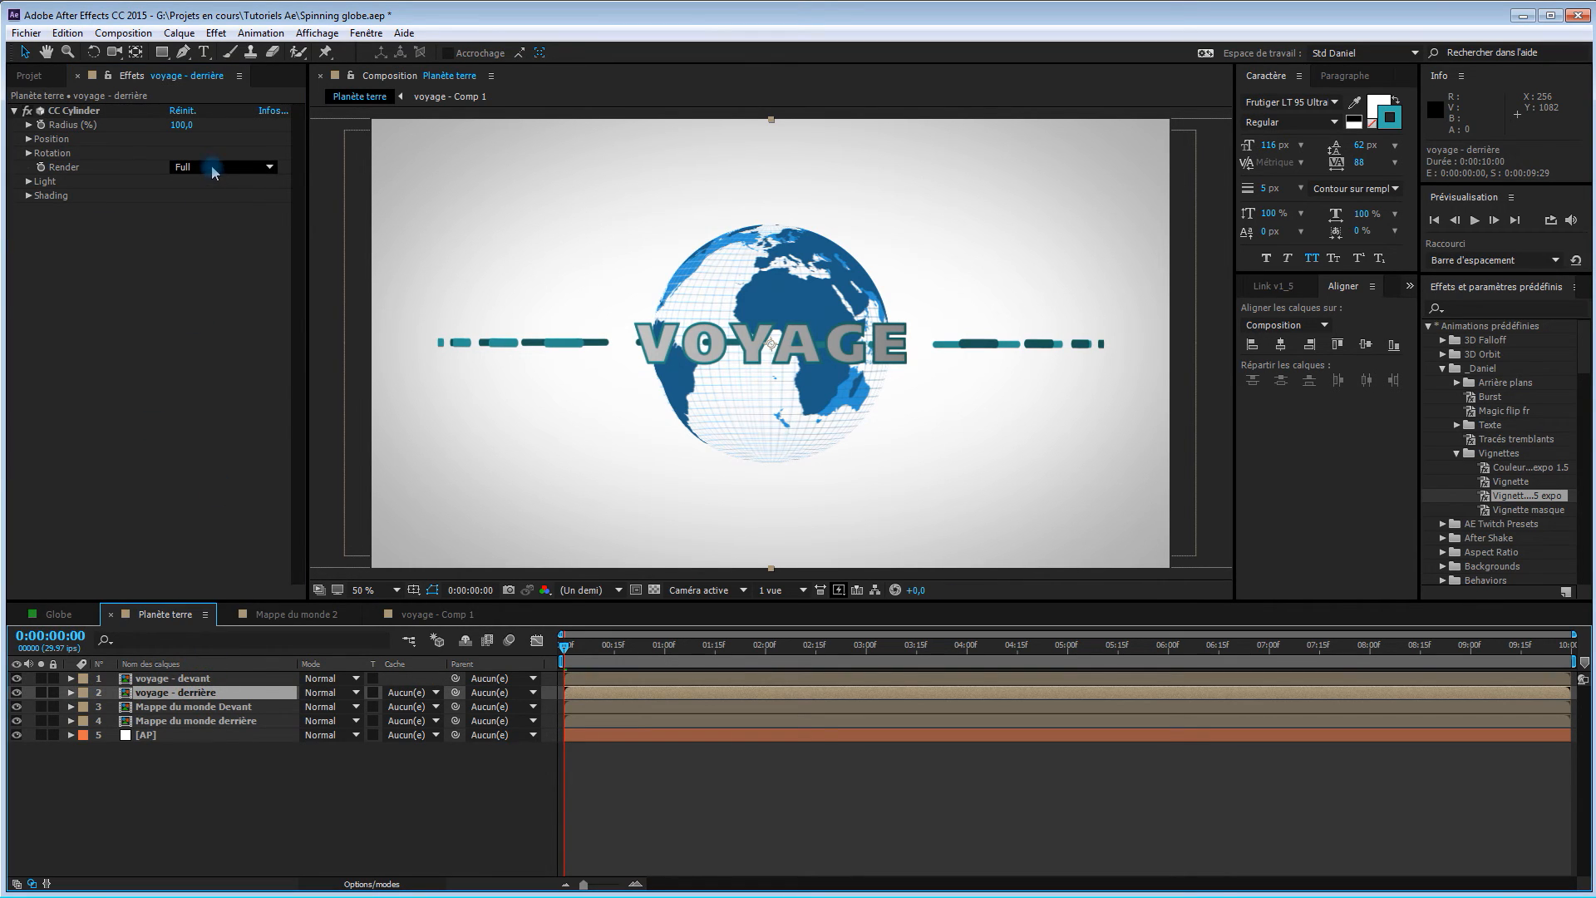
{"action": "left_click", "coordinate": [219, 223]}
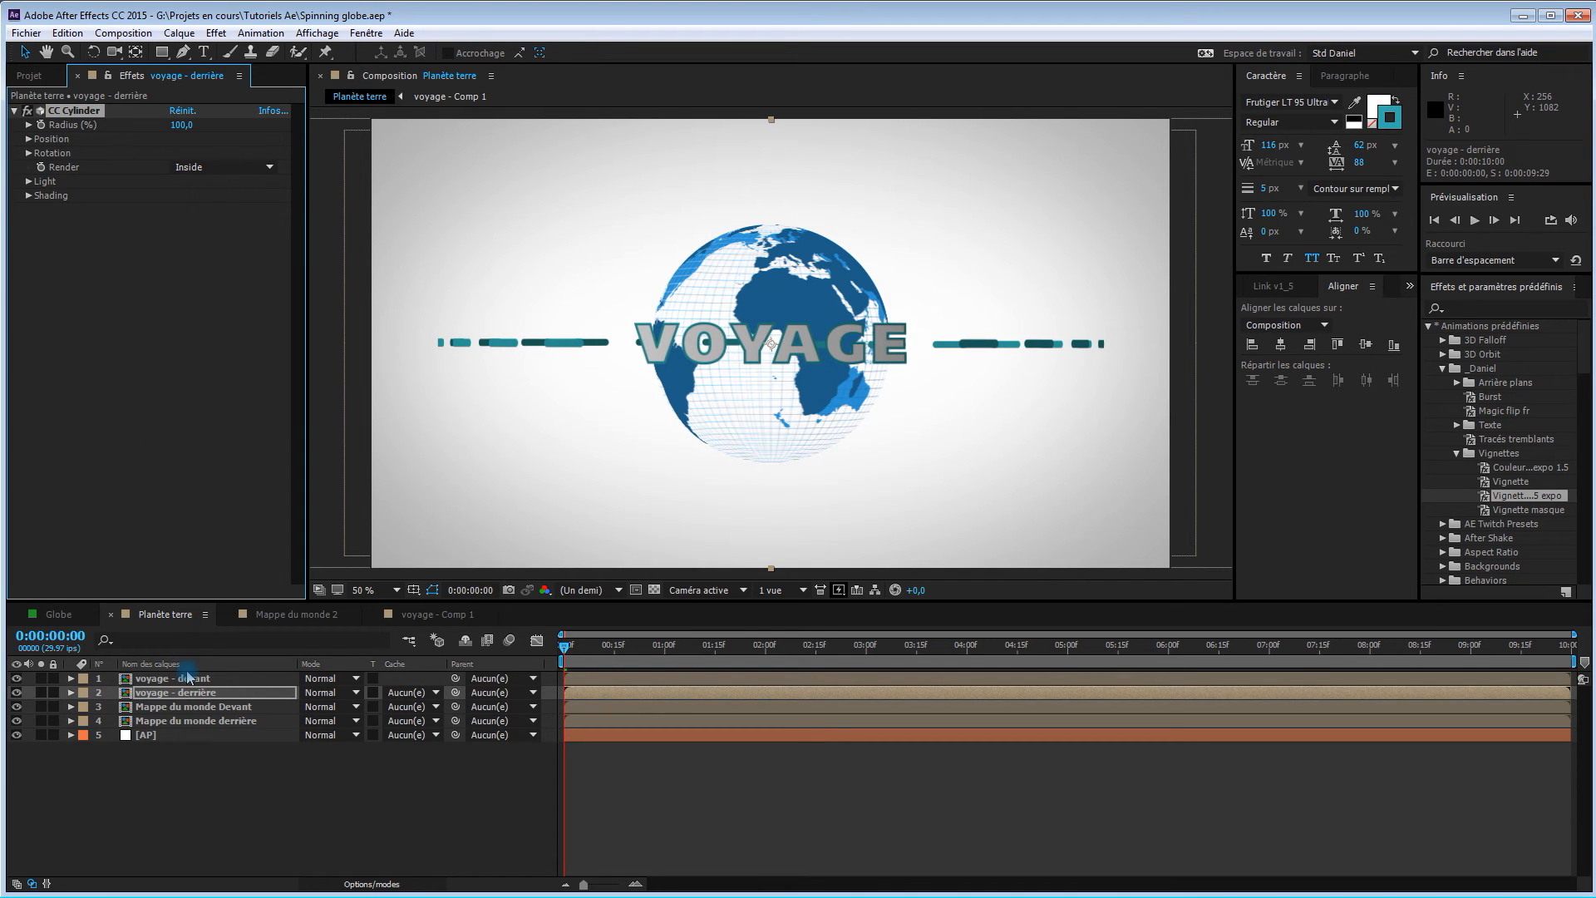
{"action": "left_click_drag", "start_coordinate": [197, 697], "coordinate": [197, 733]}
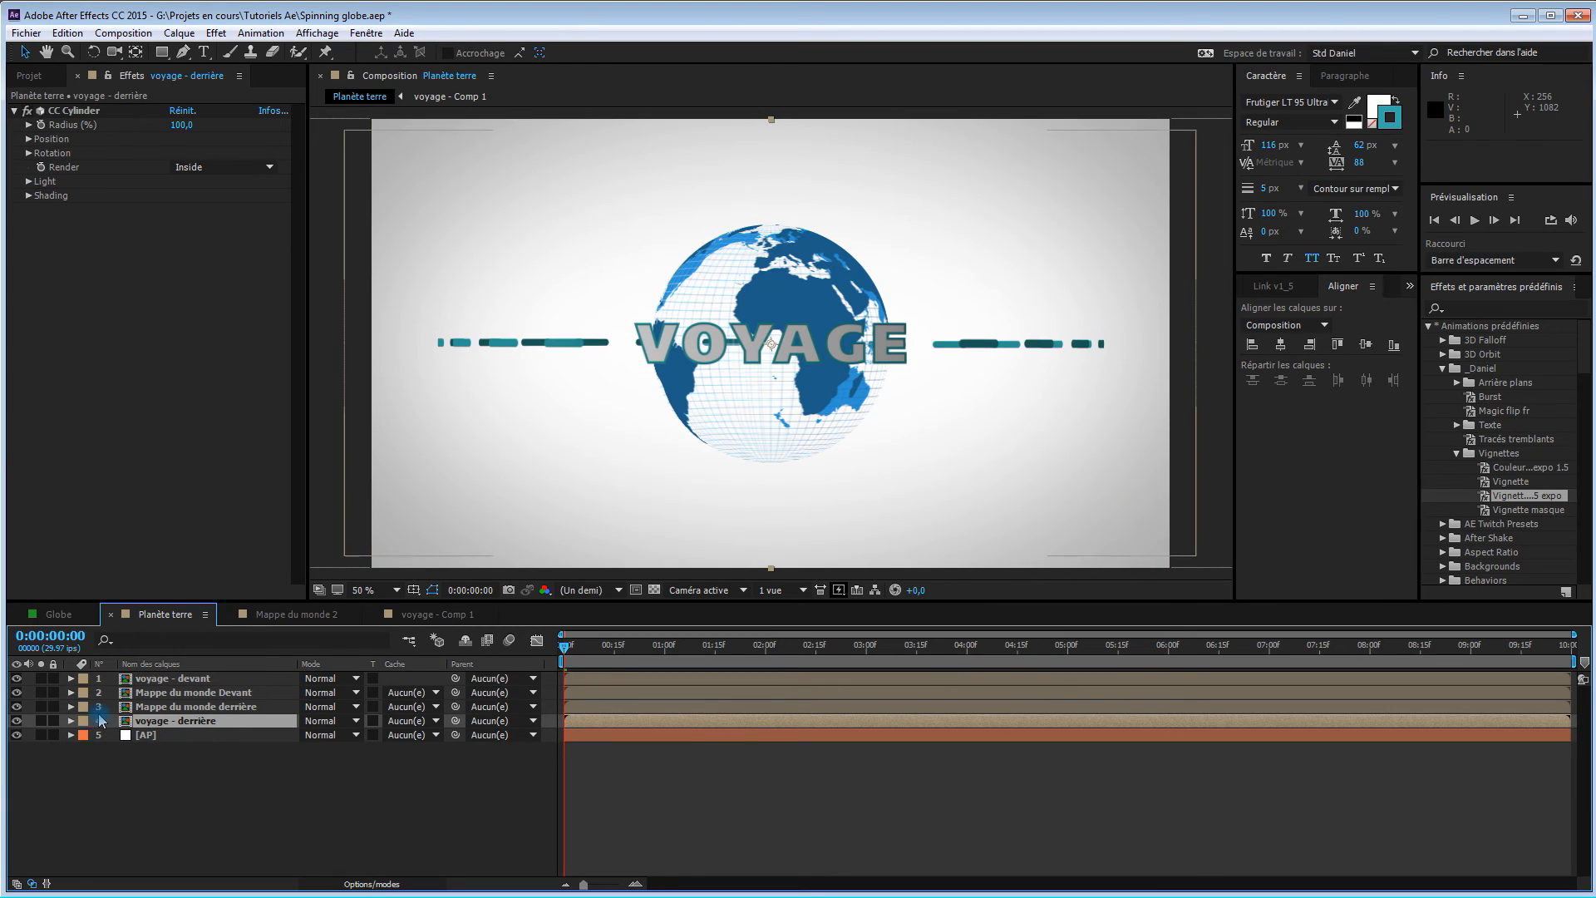
Expand the CC Cylinder properties of both voyage layers and link voyage - derrière's Radius to voyage - devant's Radius with an expression.
{"action": "left_click", "coordinate": [177, 680], "text": "ctrl"}
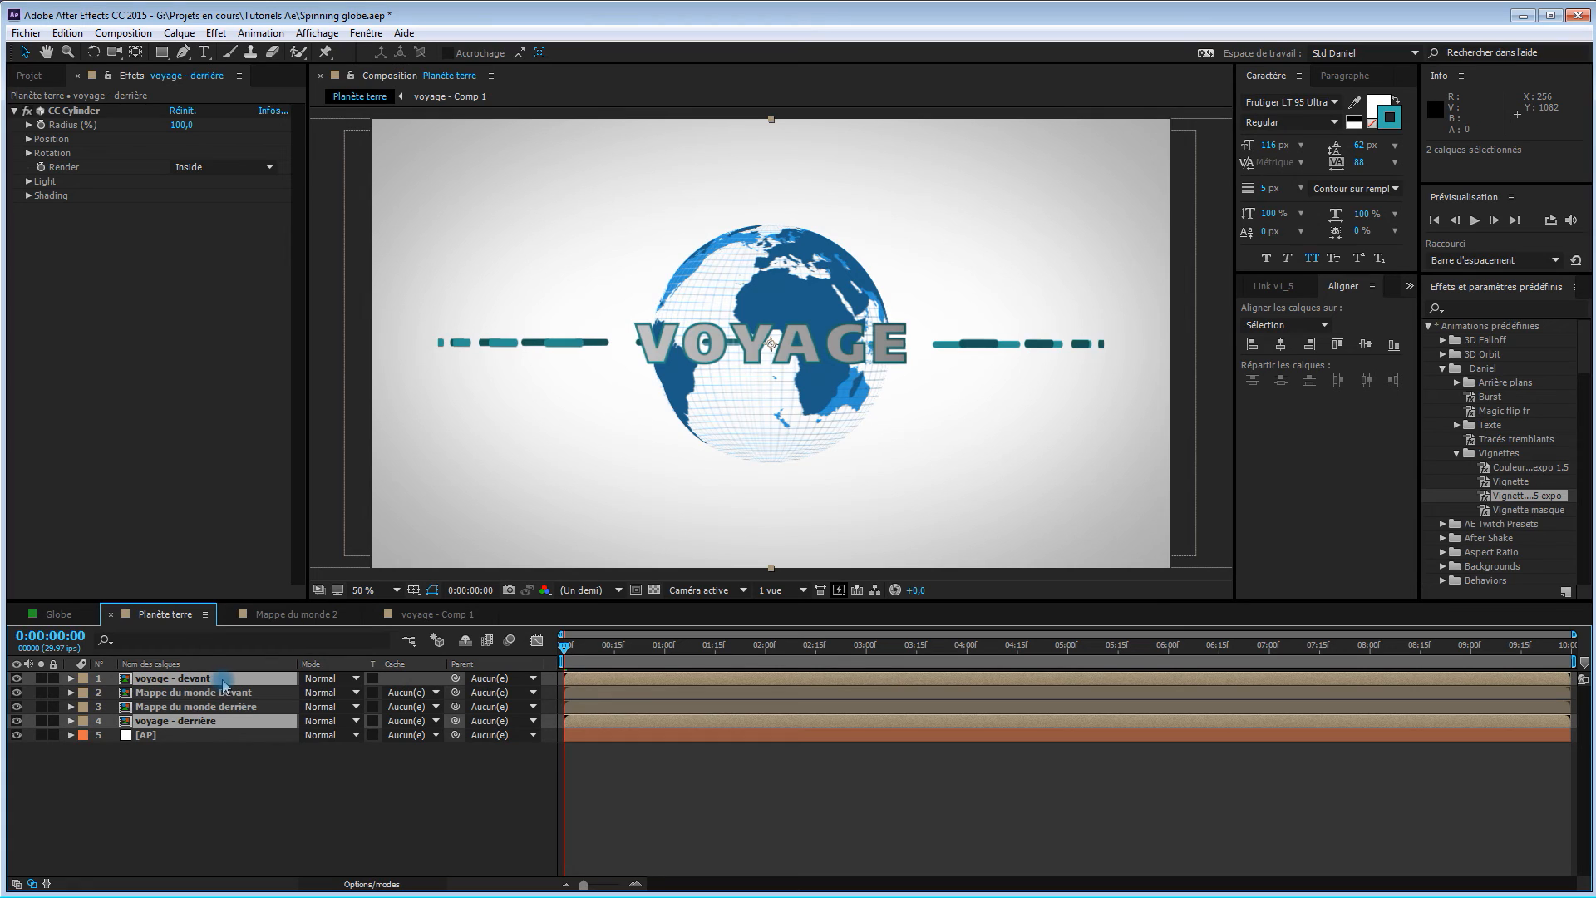
{"action": "key", "text": "e"}
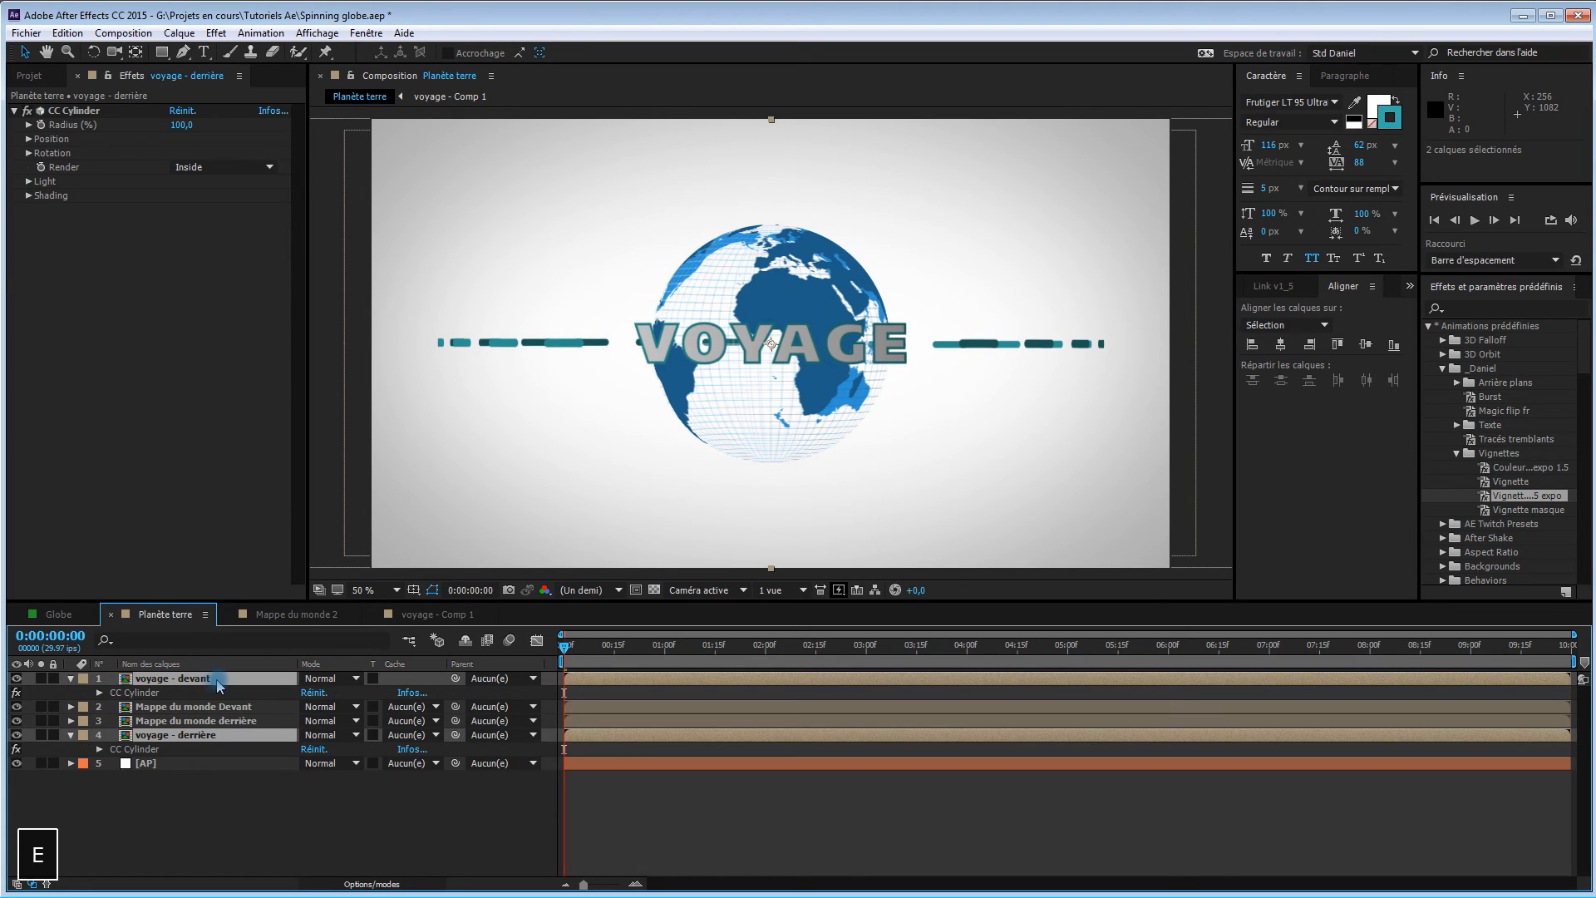
{"action": "left_click", "coordinate": [98, 692]}
{"action": "left_click", "coordinate": [99, 848]}
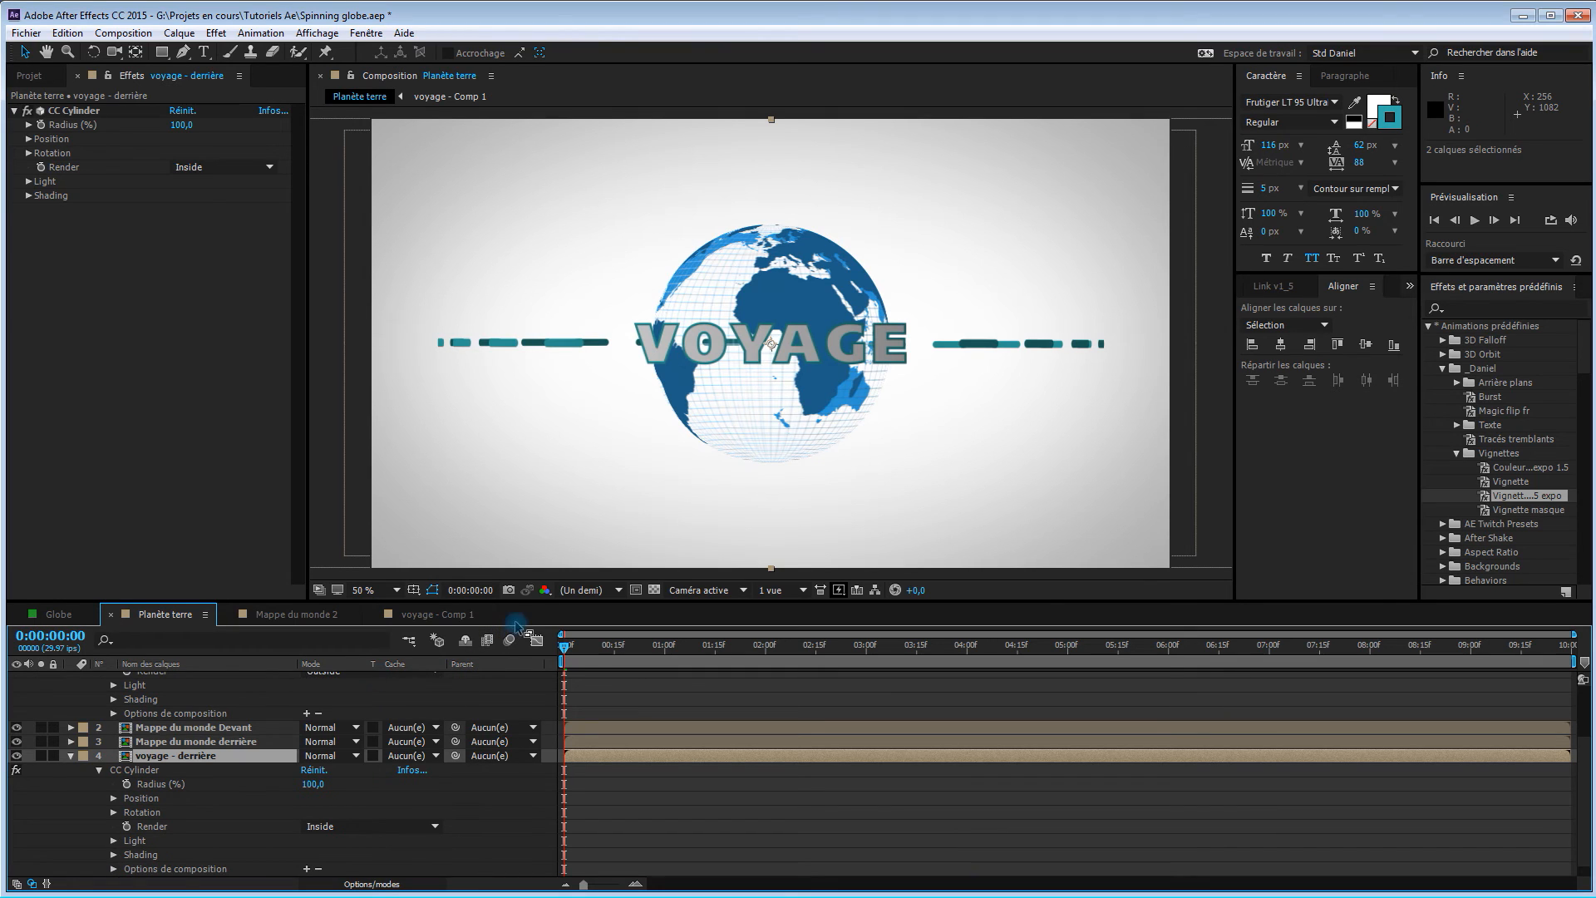
{"action": "left_click_drag", "start_coordinate": [524, 600], "coordinate": [525, 429]}
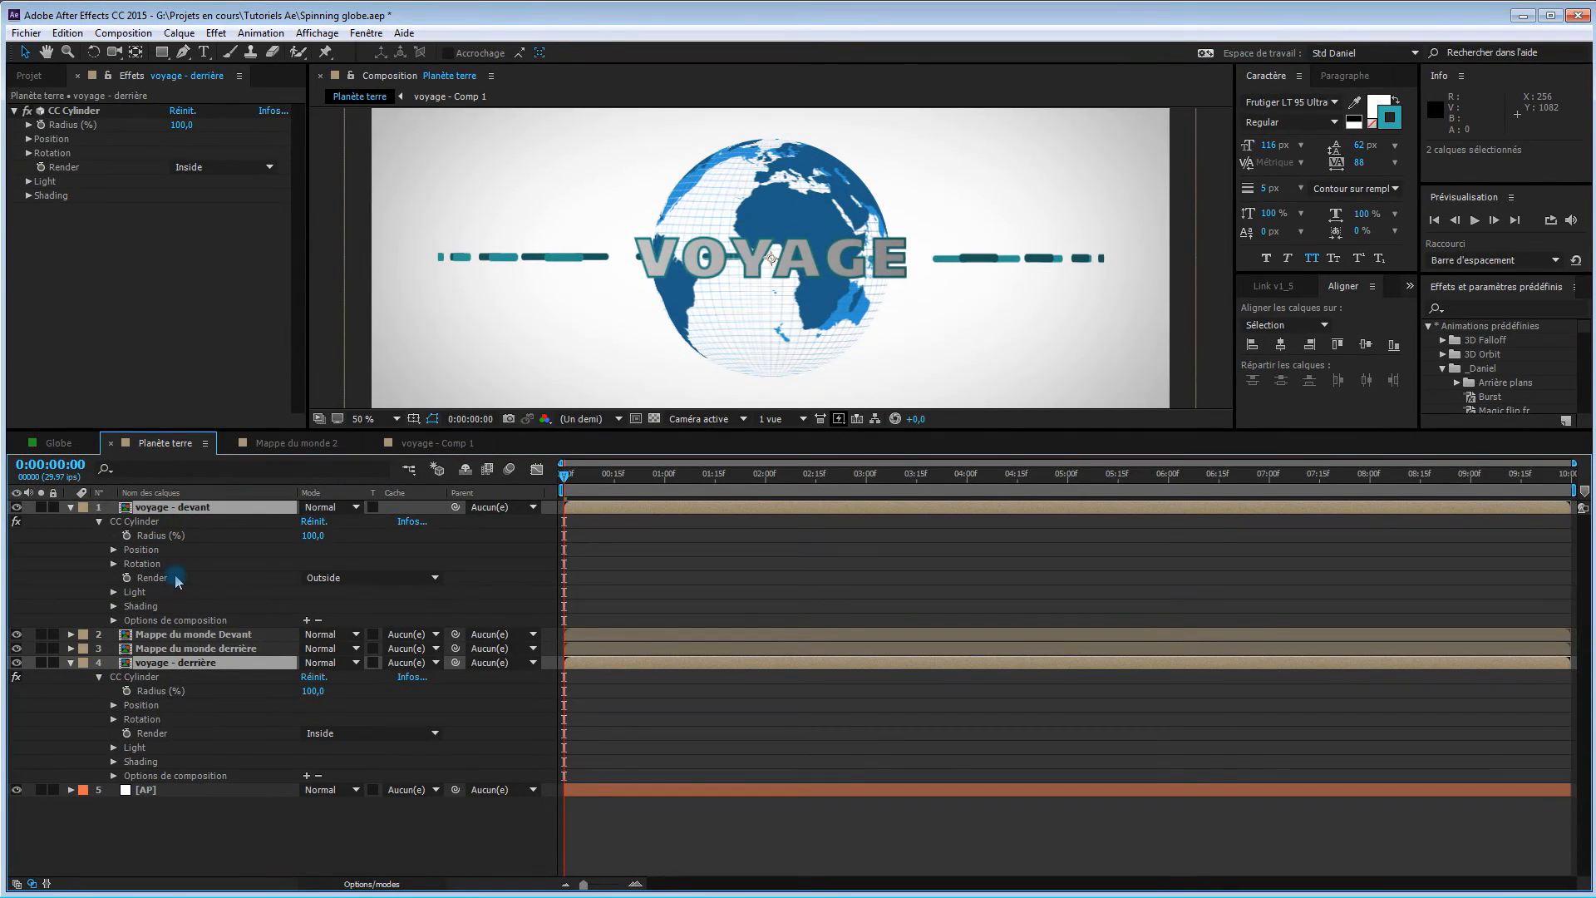
{"action": "left_click", "coordinate": [113, 719]}
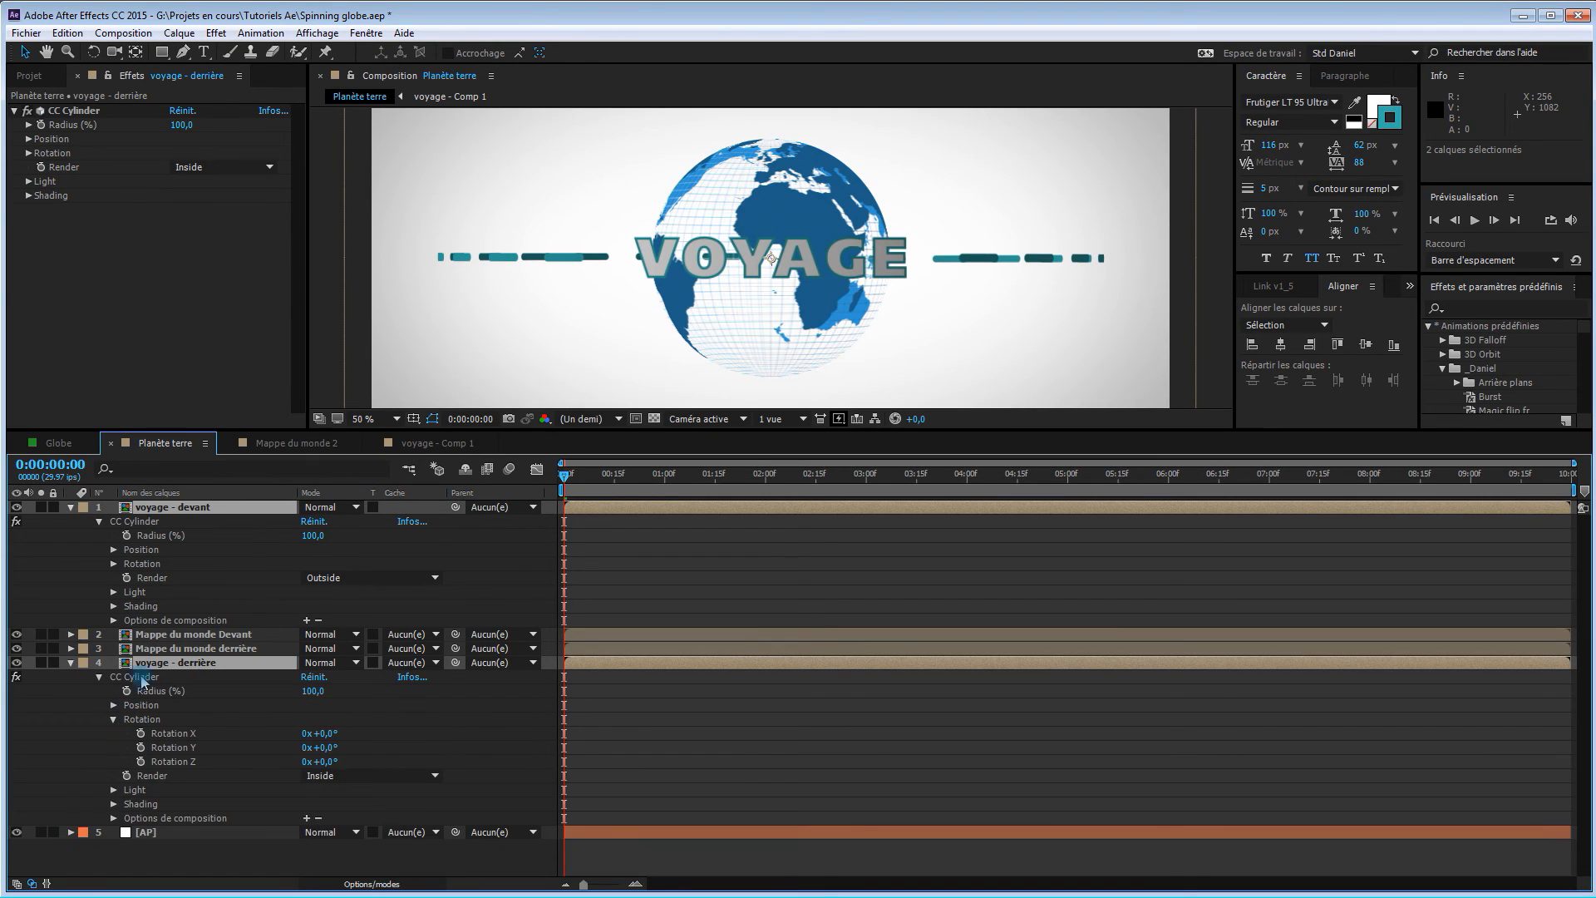
{"action": "left_click", "coordinate": [114, 563]}
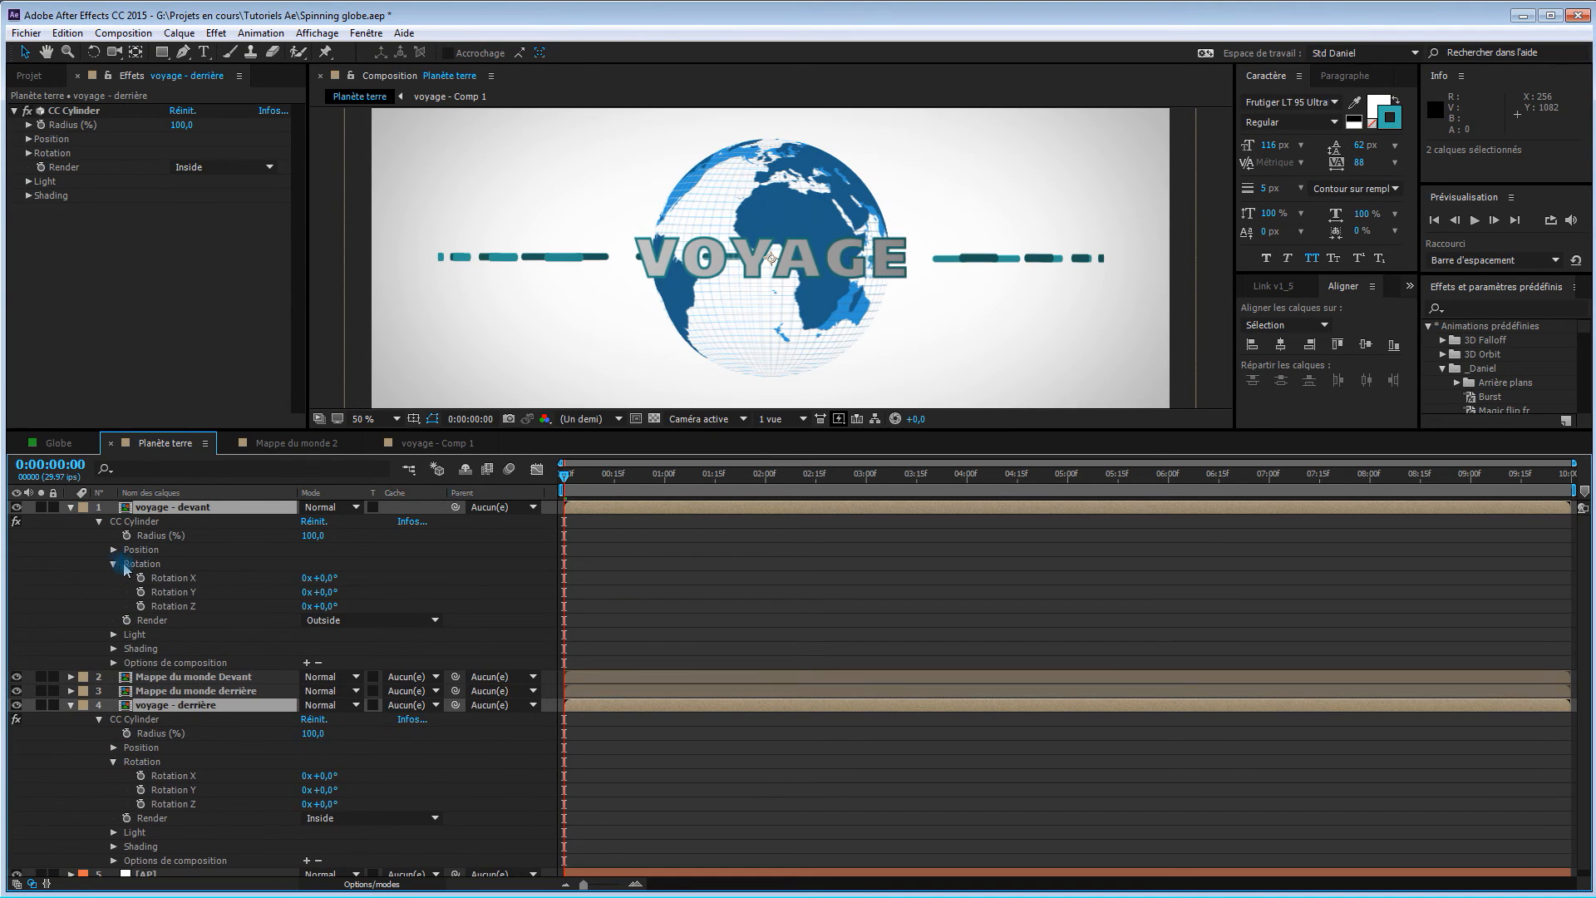
{"action": "left_click", "coordinate": [128, 734], "text": "alt"}
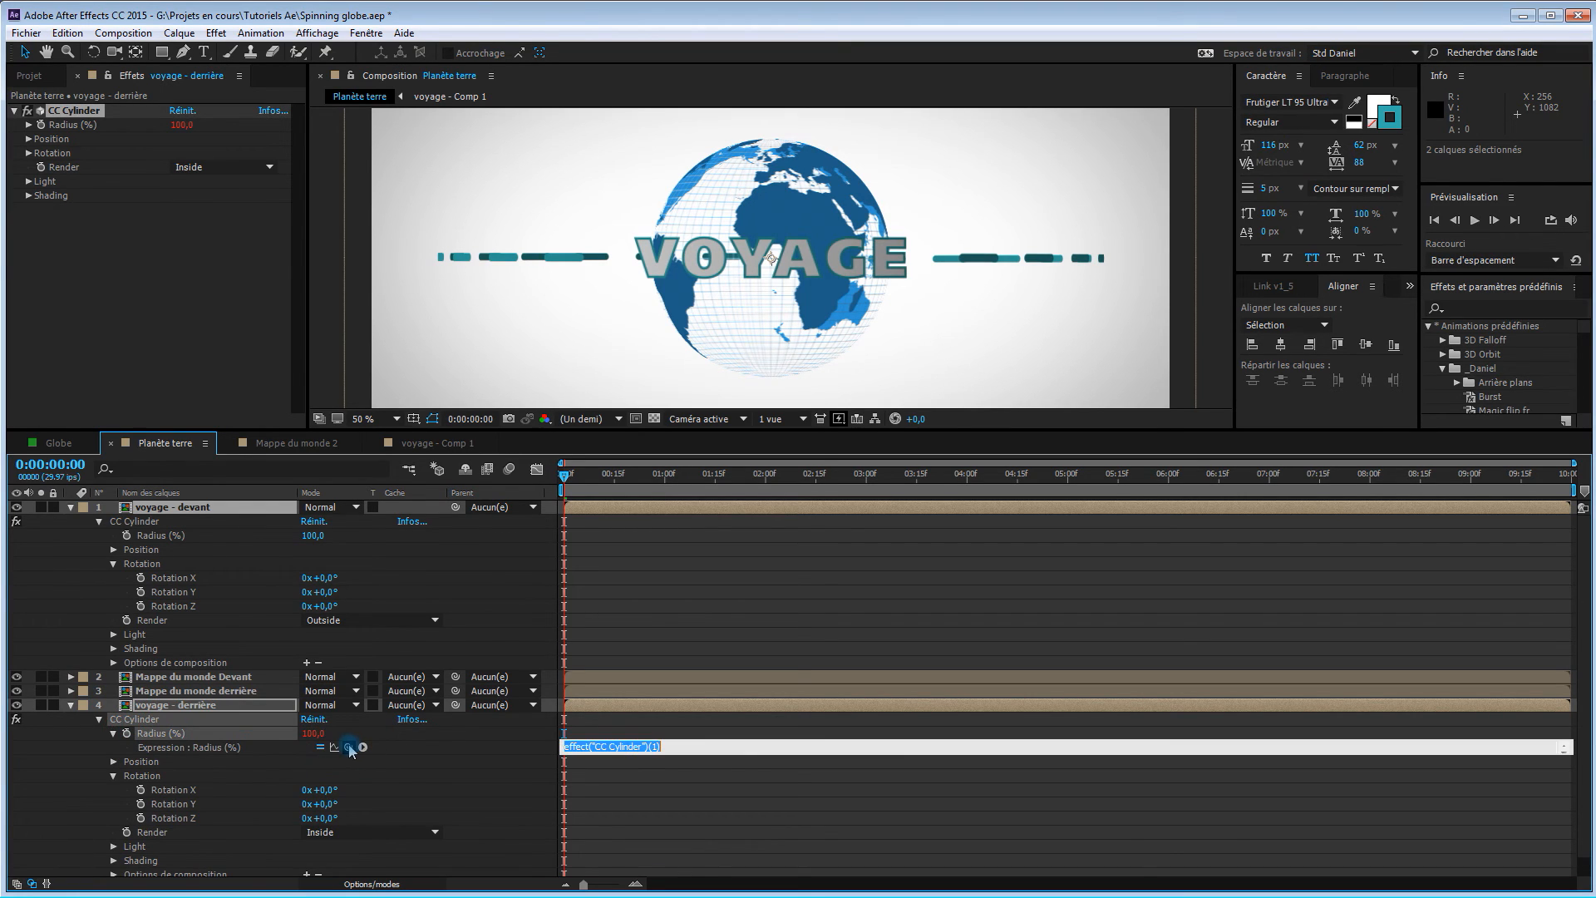
{"action": "left_click_drag", "start_coordinate": [348, 746], "coordinate": [177, 536]}
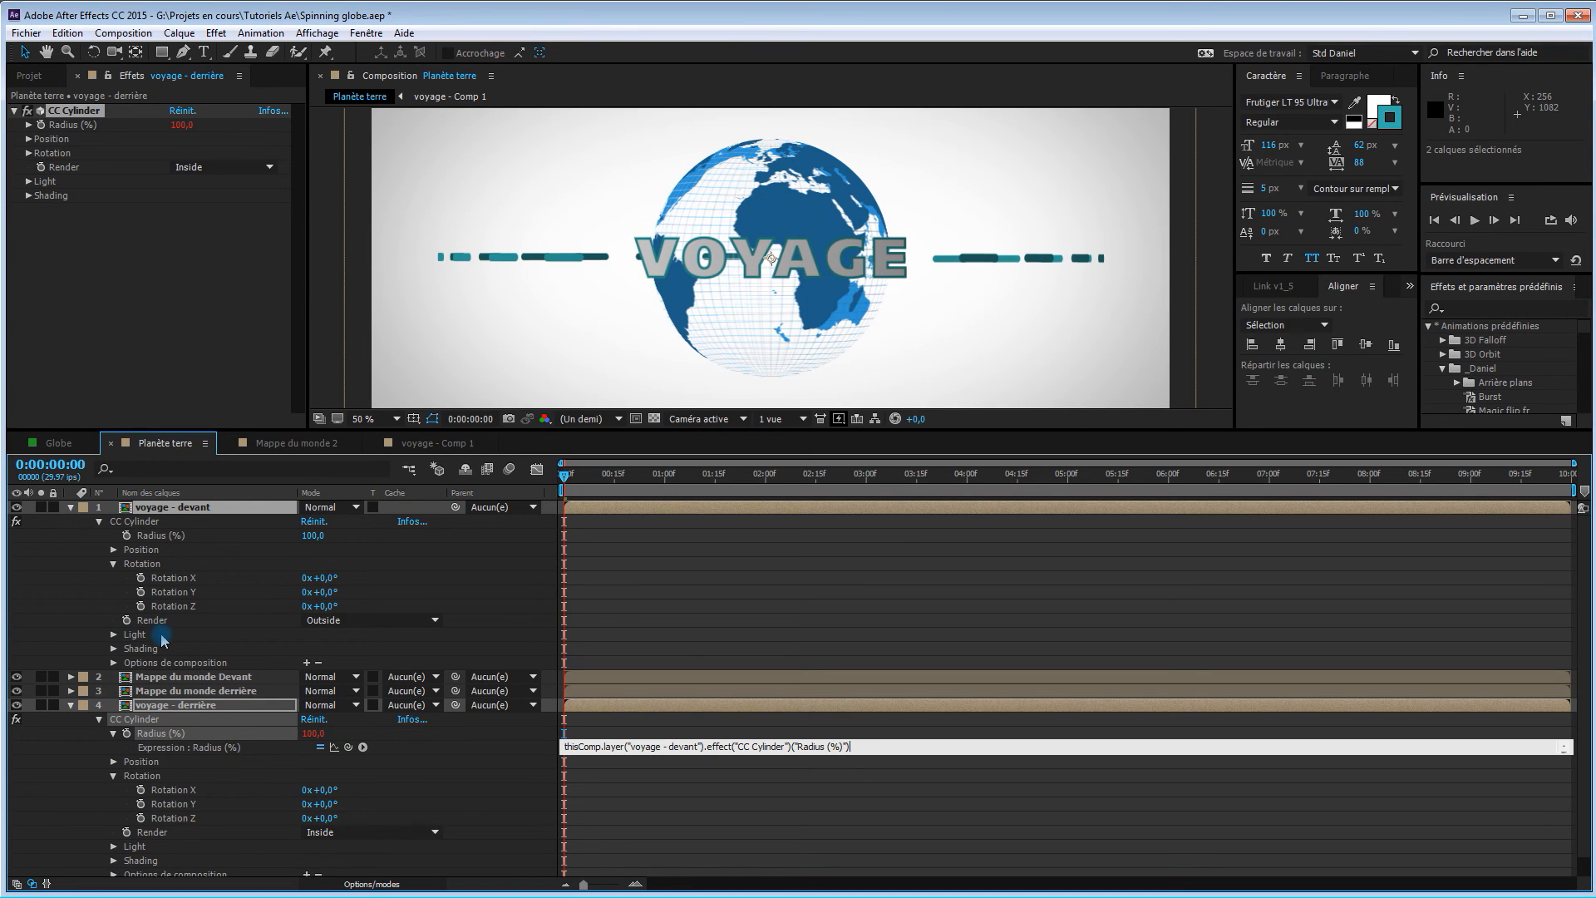
Link the CC Cylinder Rotation Z, Y and X of voyage - derrière to the matching voyage - devant rotations with expressions.
{"action": "left_click", "coordinate": [139, 818], "text": "alt"}
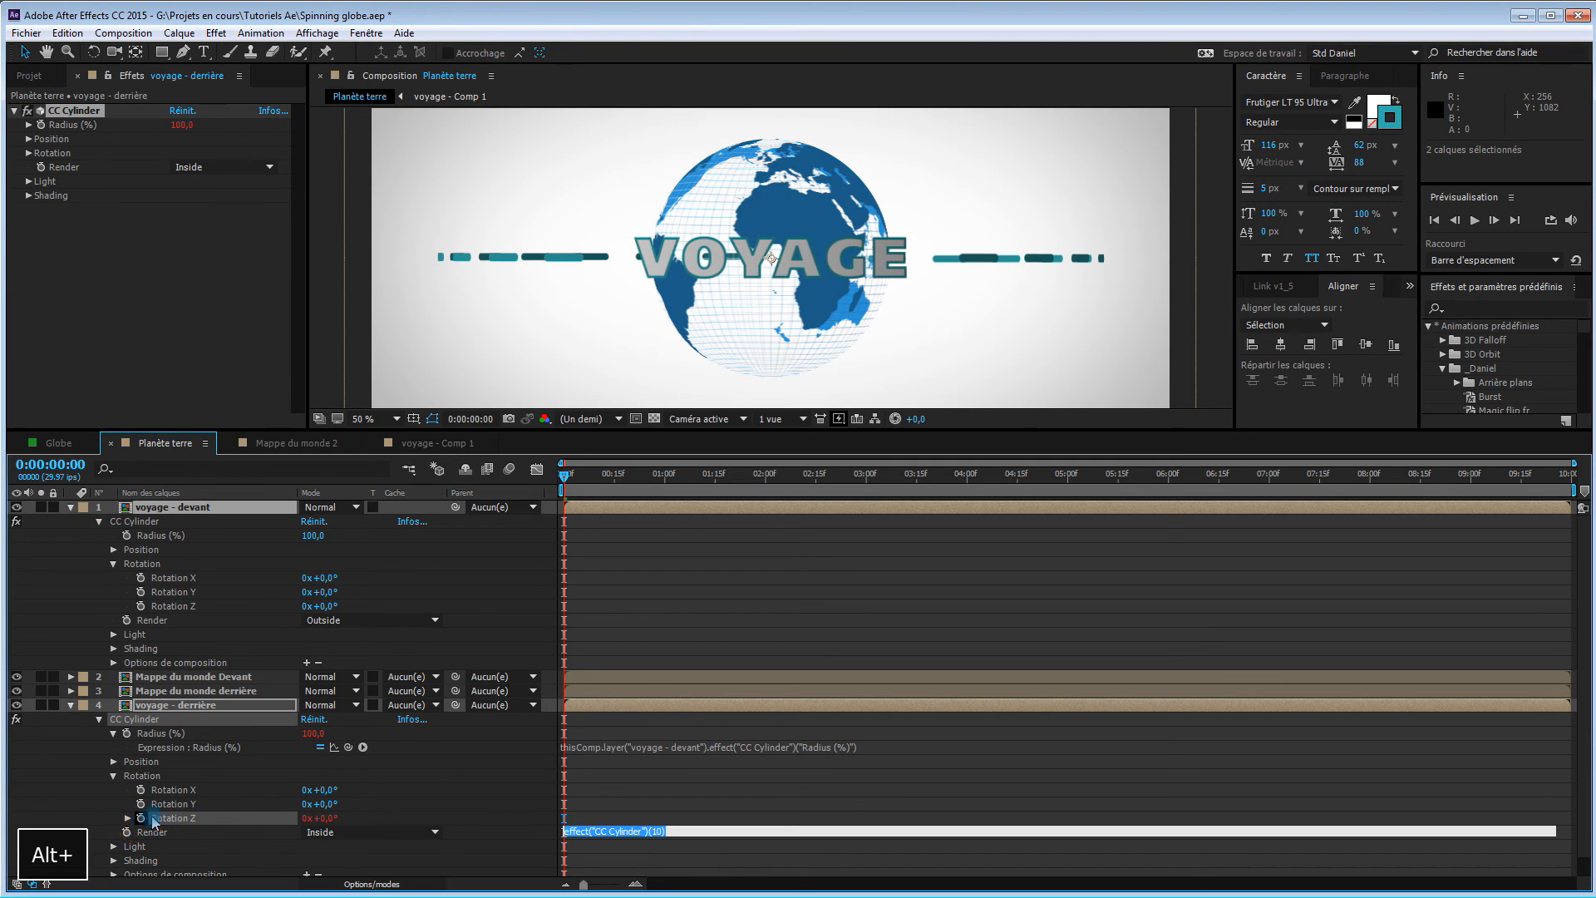
{"action": "left_click_drag", "start_coordinate": [348, 832], "coordinate": [178, 606]}
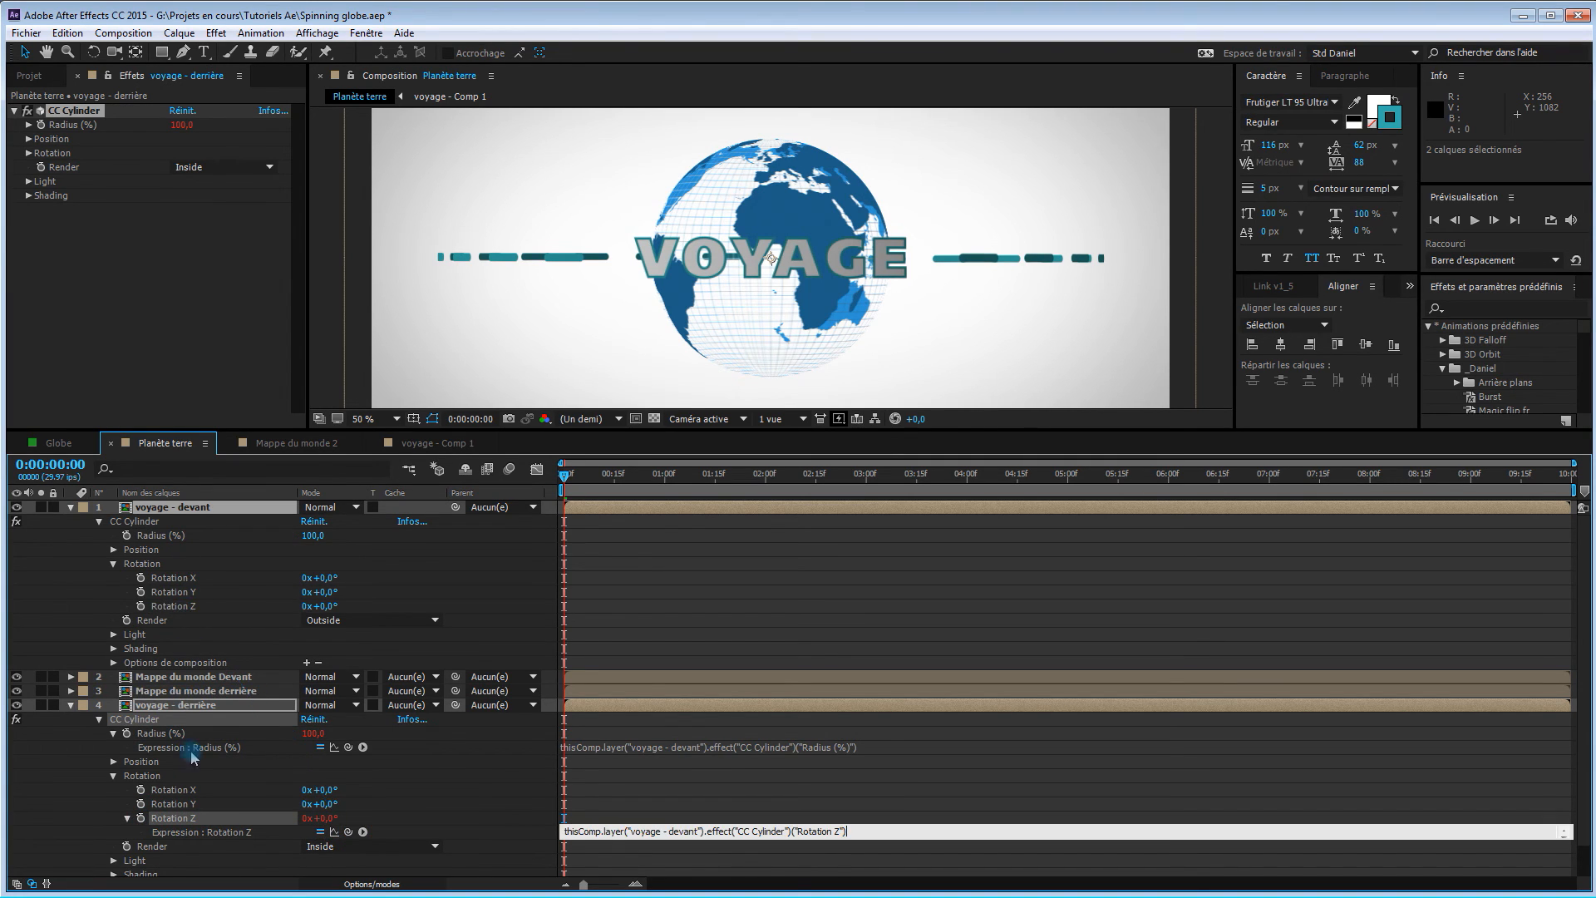
{"action": "left_click", "coordinate": [141, 803], "text": "alt"}
{"action": "left_click_drag", "start_coordinate": [348, 817], "coordinate": [173, 591]}
{"action": "left_click", "coordinate": [140, 790], "text": "alt"}
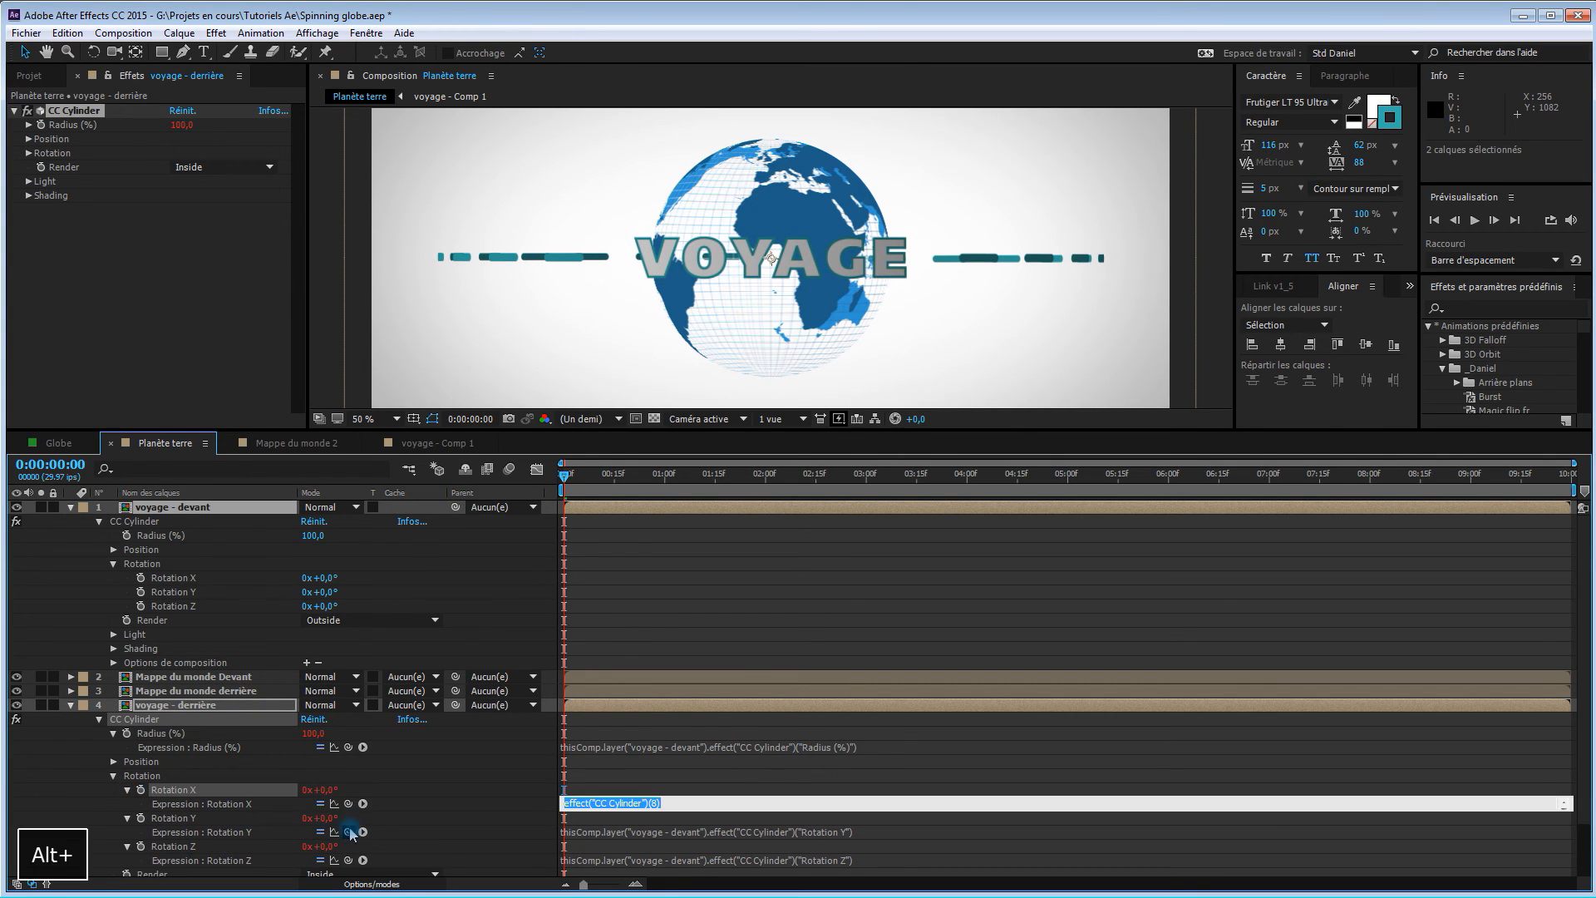
{"action": "left_click_drag", "start_coordinate": [348, 803], "coordinate": [173, 578]}
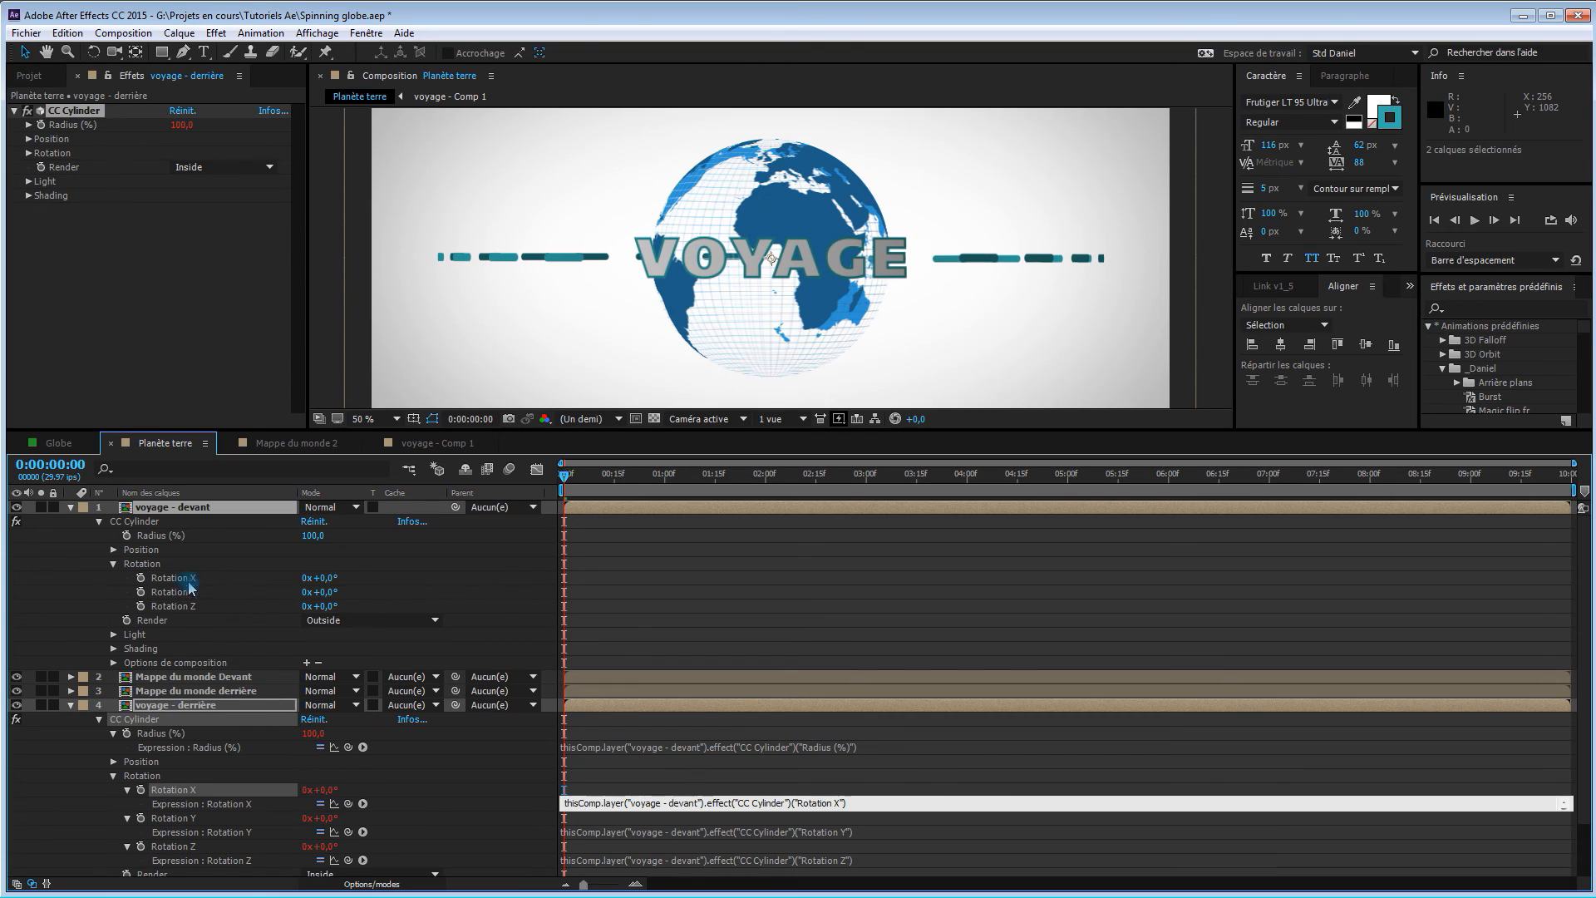
{"action": "left_click", "coordinate": [100, 720]}
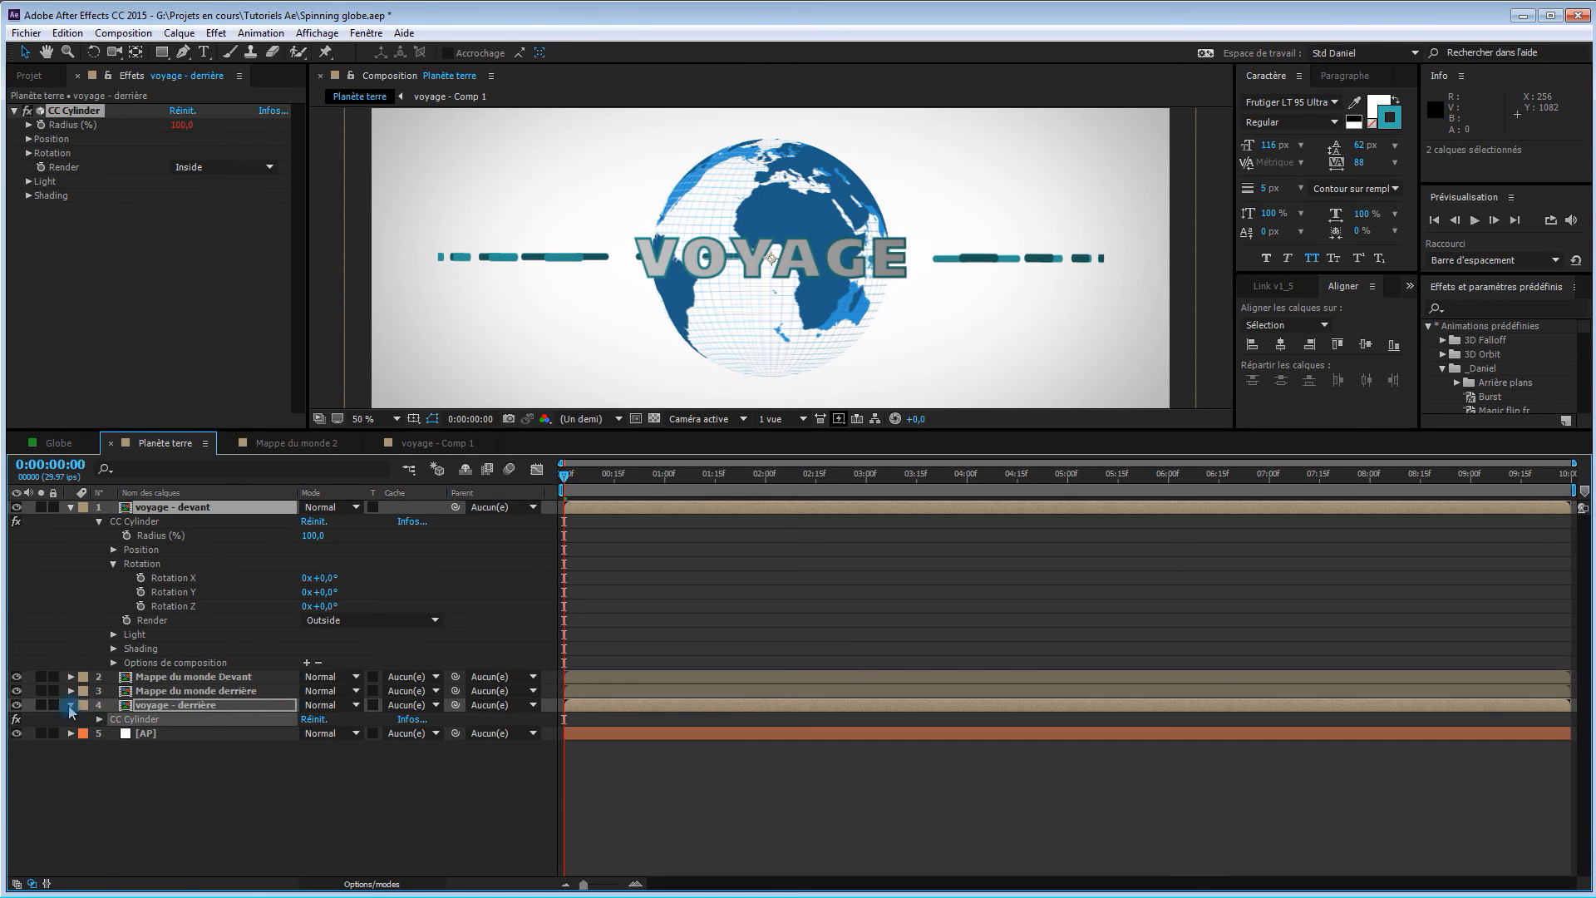
{"action": "left_click", "coordinate": [71, 706]}
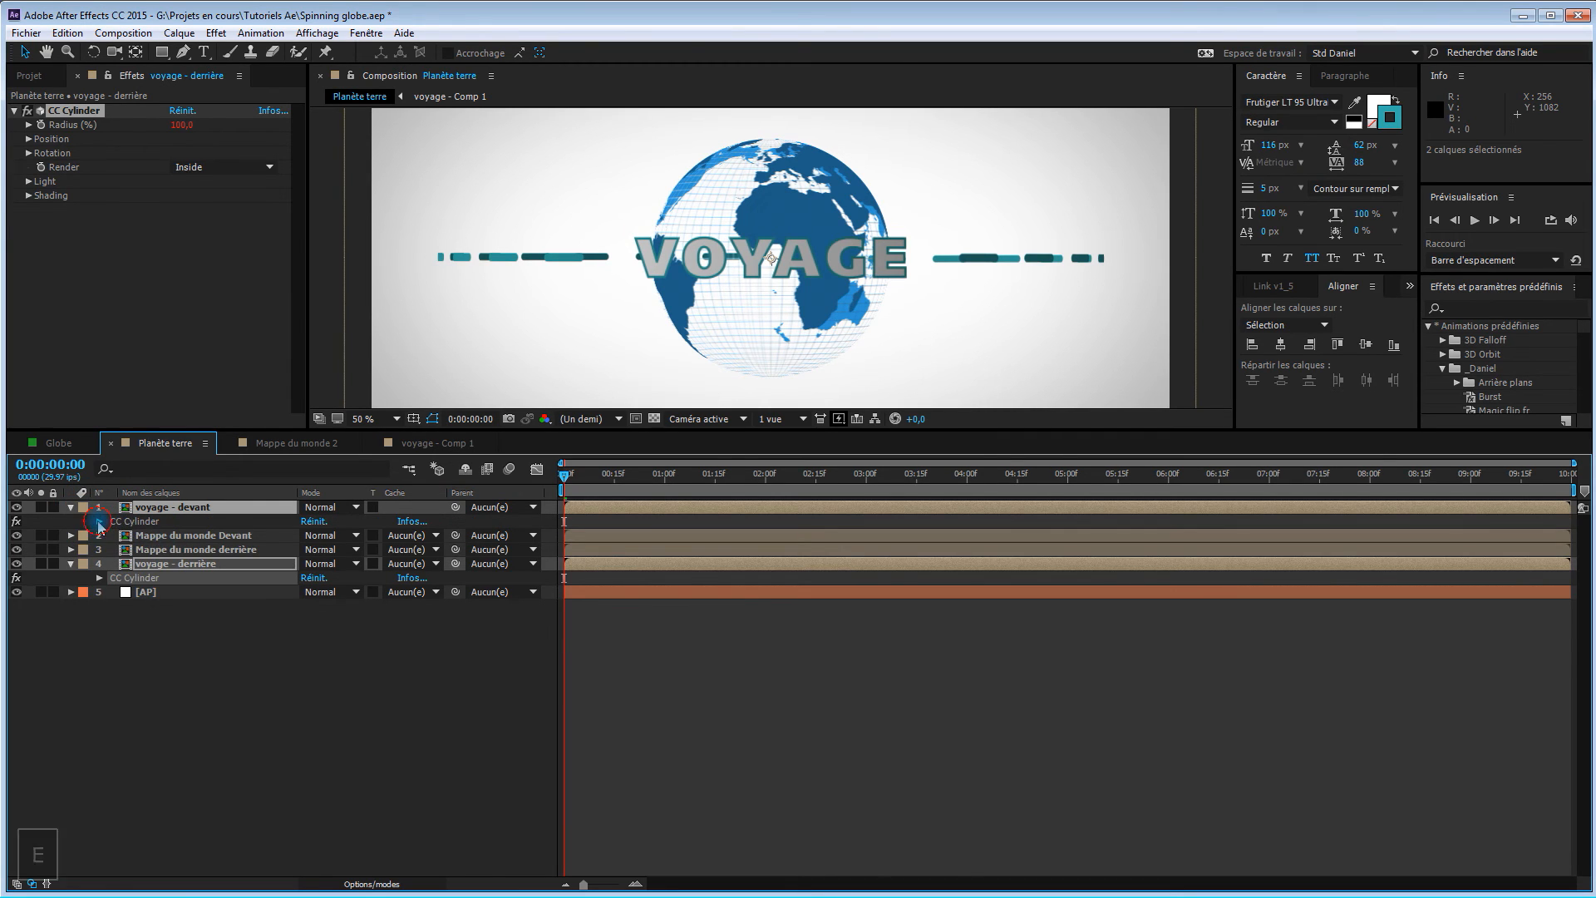
Set the CC Cylinder Rotation Y of the voyage - devant layer to 154°.
{"action": "key", "text": "e"}
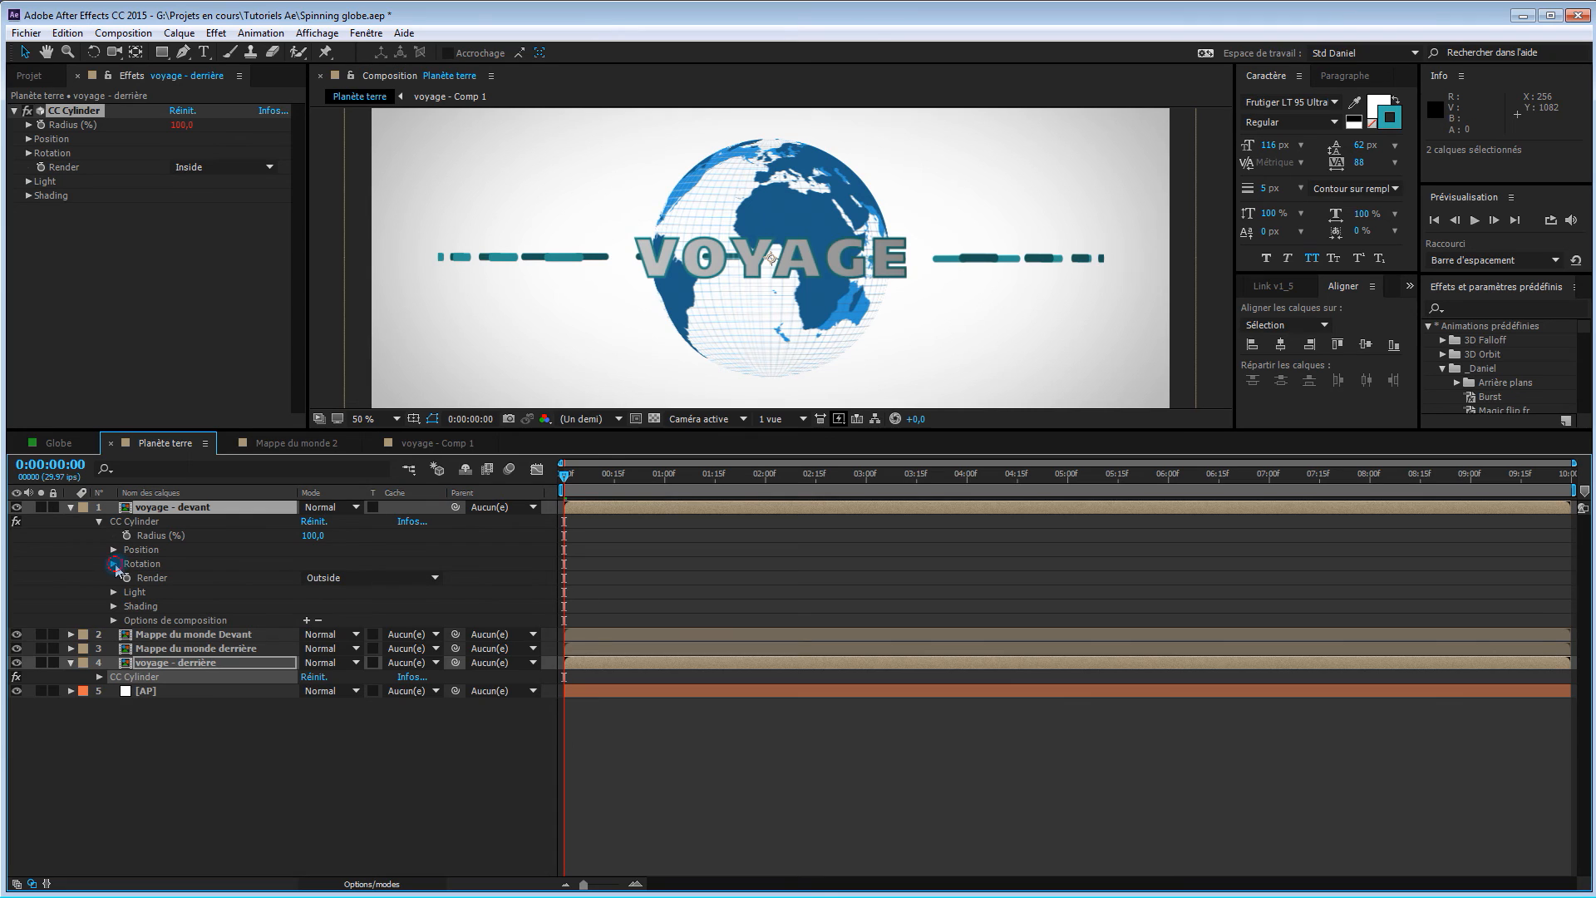
{"action": "left_click", "coordinate": [114, 563]}
{"action": "left_click_drag", "start_coordinate": [323, 595], "coordinate": [455, 595]}
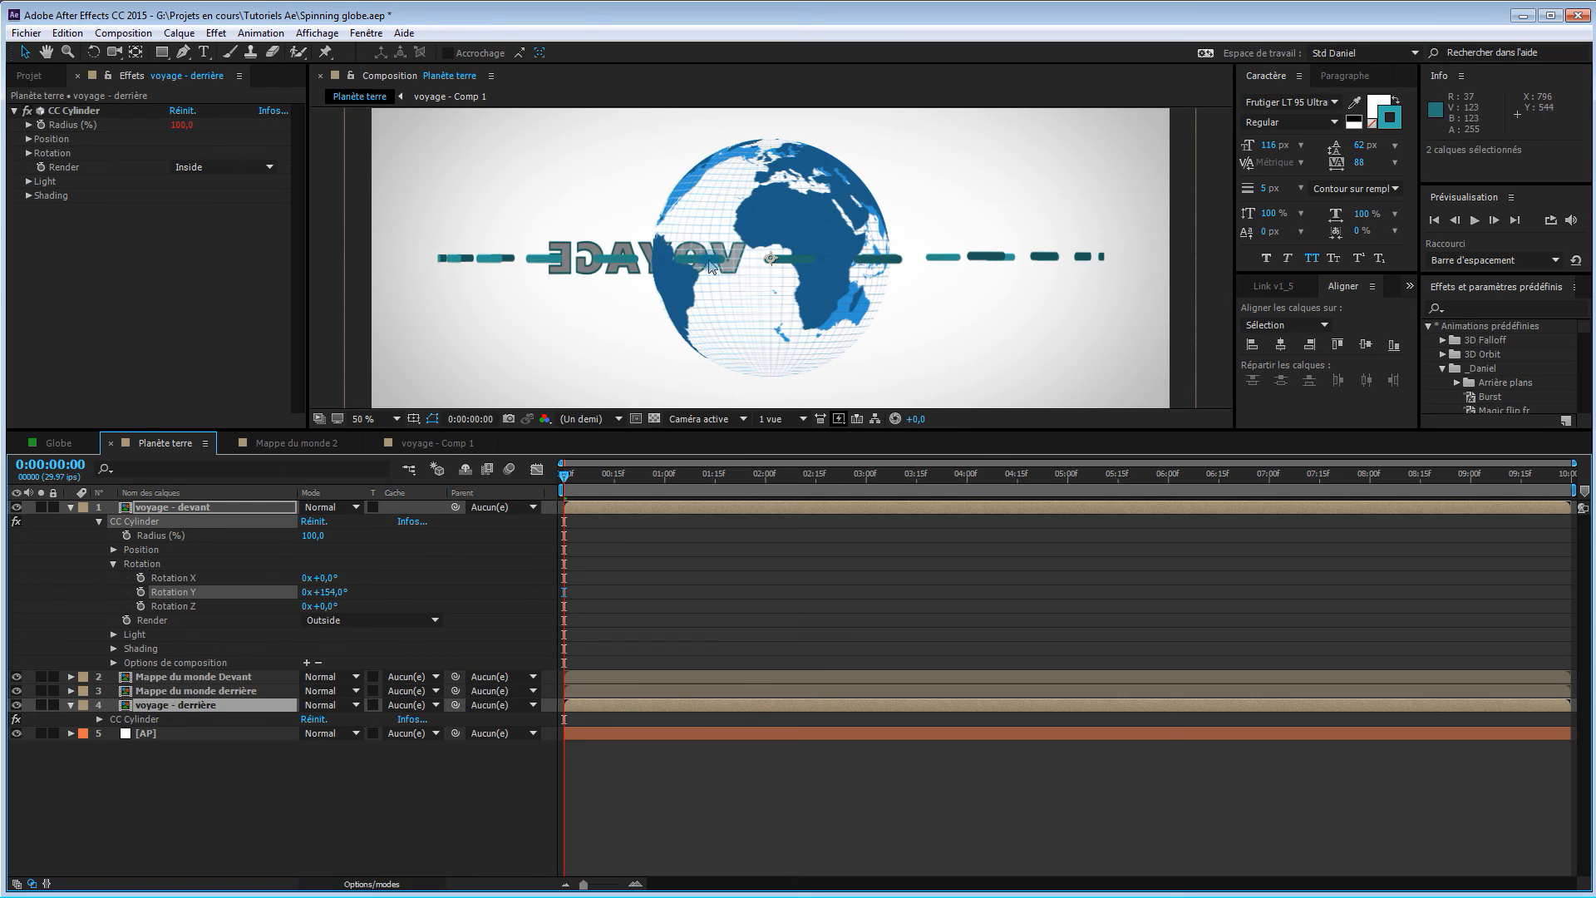
Fit the composition preview to its viewer and adjust the space shared between the preview and the timeline.
{"action": "left_click_drag", "start_coordinate": [774, 429], "coordinate": [805, 549]}
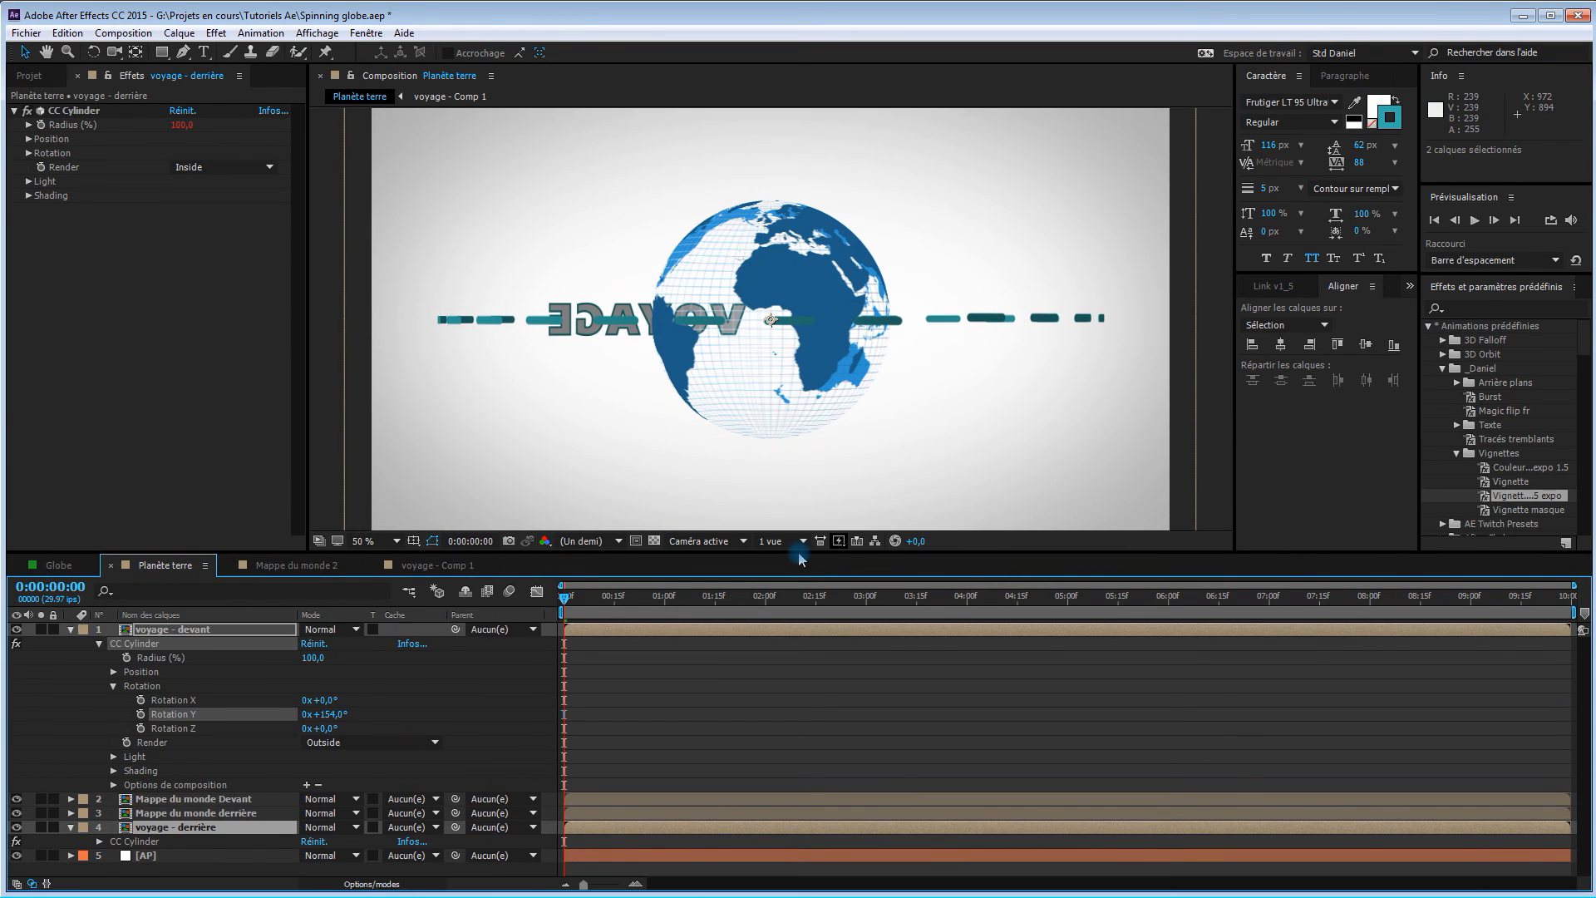
{"action": "left_click", "coordinate": [382, 539]}
{"action": "left_click", "coordinate": [391, 572]}
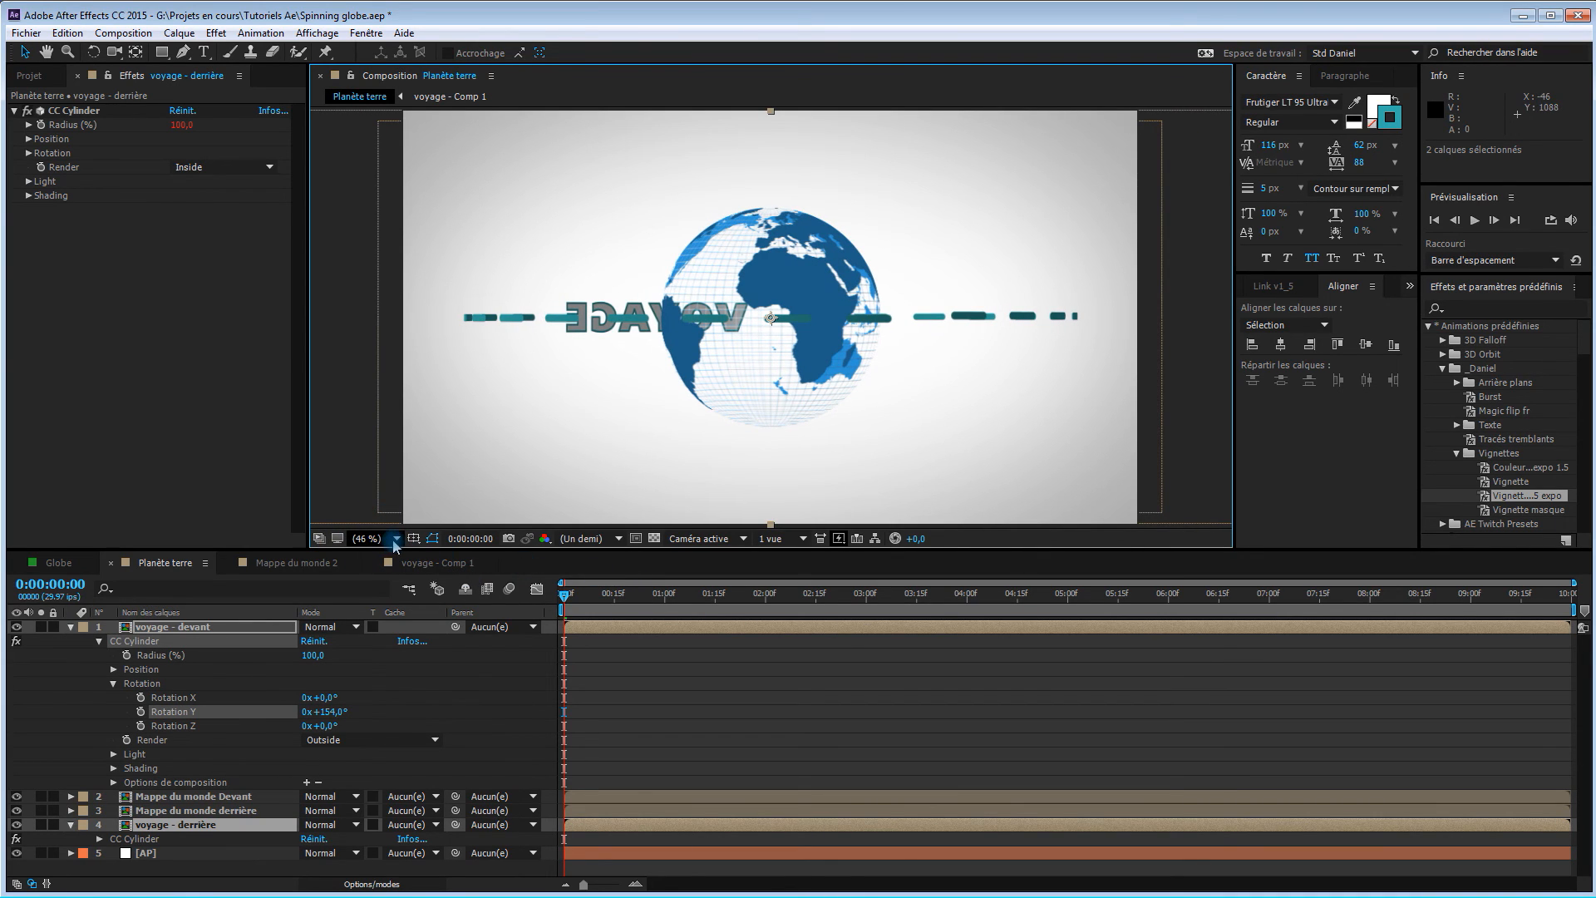
{"action": "left_click_drag", "start_coordinate": [577, 549], "coordinate": [622, 562]}
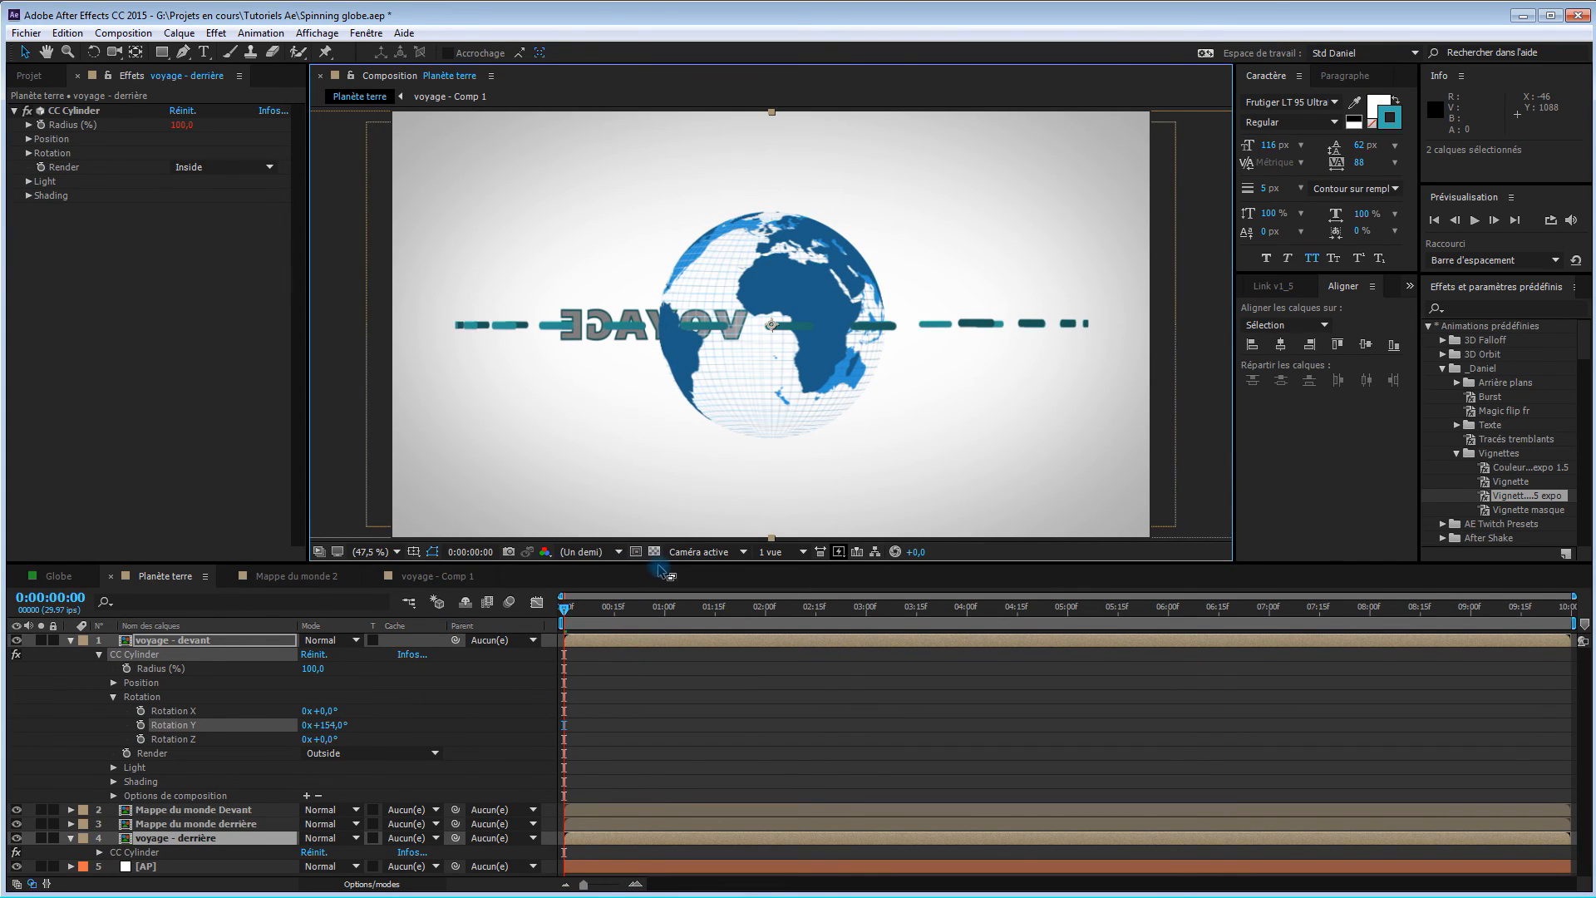
{"action": "left_click_drag", "start_coordinate": [658, 563], "coordinate": [653, 491]}
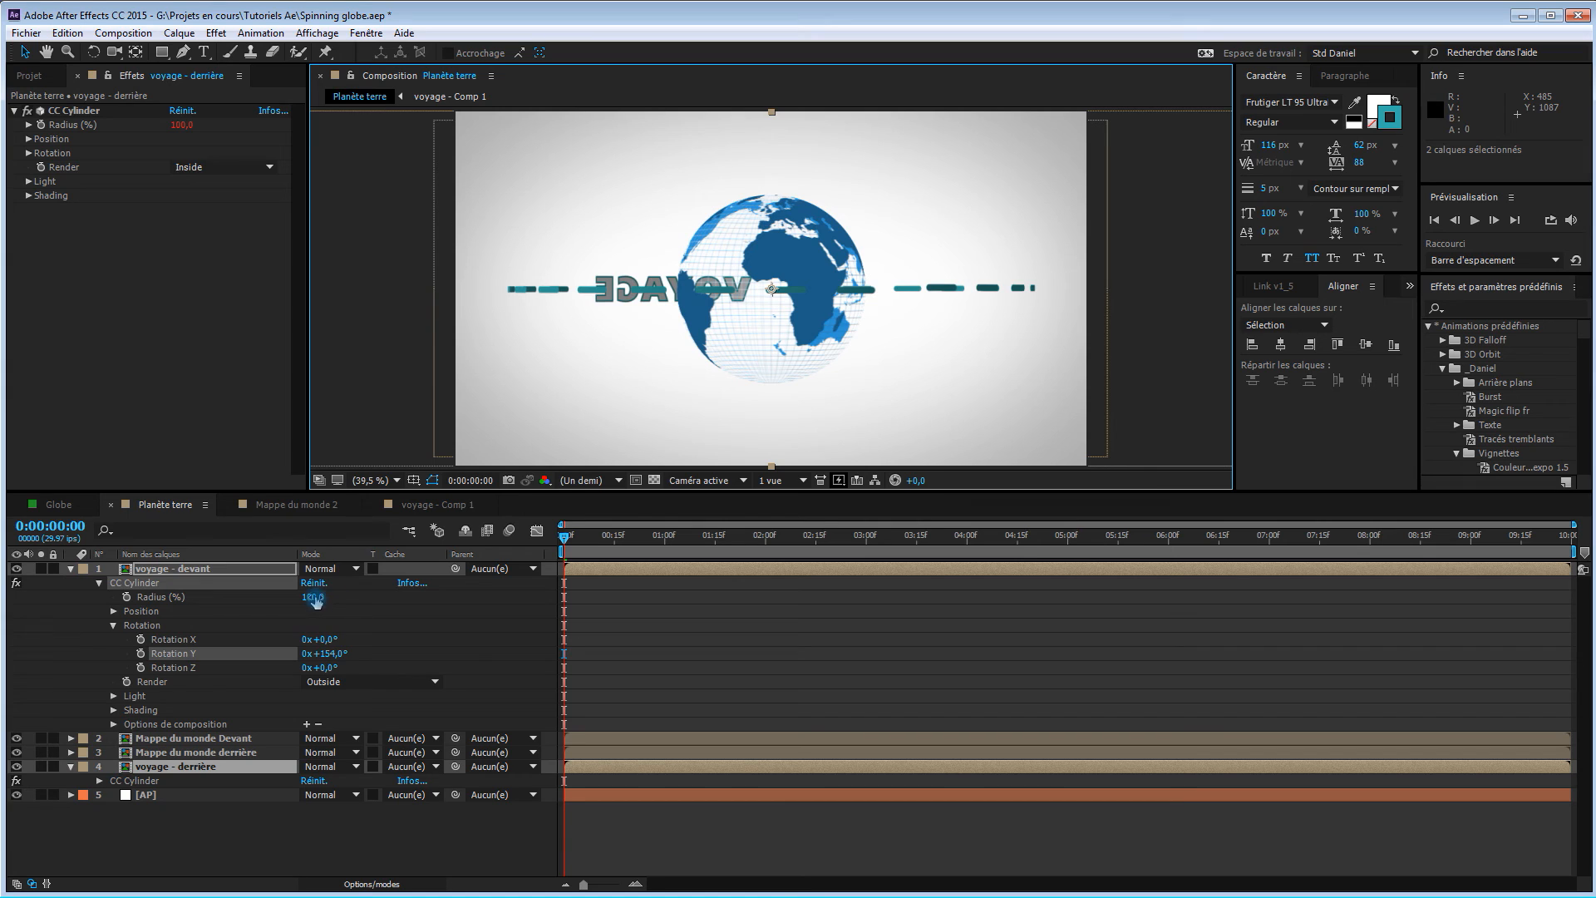
Set the CC Cylinder Radius of voyage - devant to 65% and give the composition preview more room above the timeline.
{"action": "left_click_drag", "start_coordinate": [312, 597], "coordinate": [298, 610]}
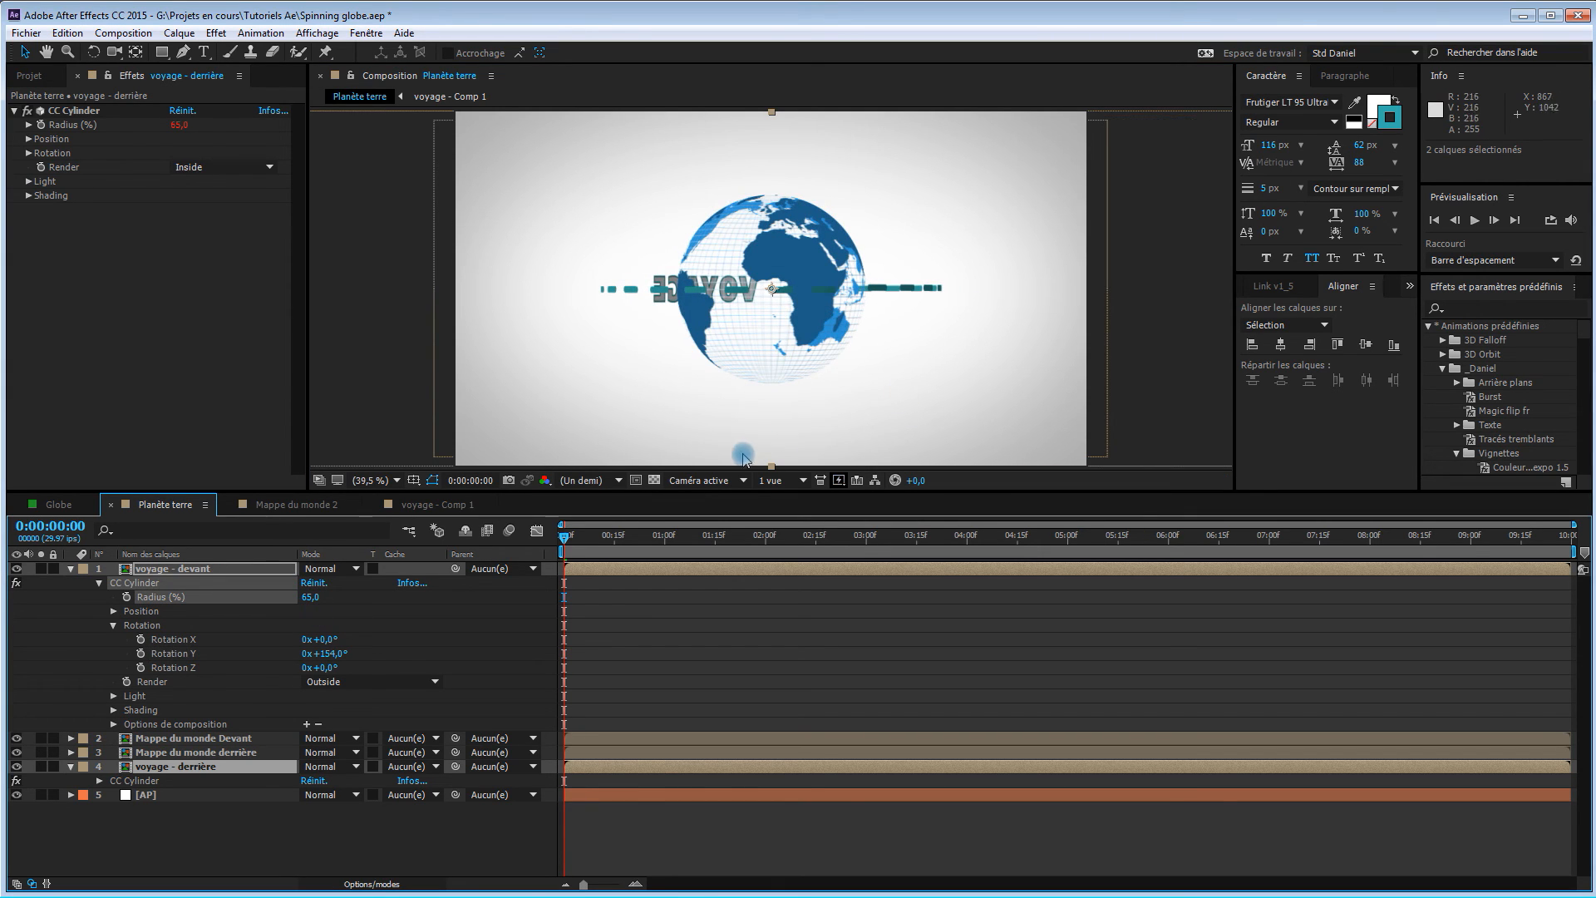
{"action": "left_click_drag", "start_coordinate": [610, 493], "coordinate": [611, 551]}
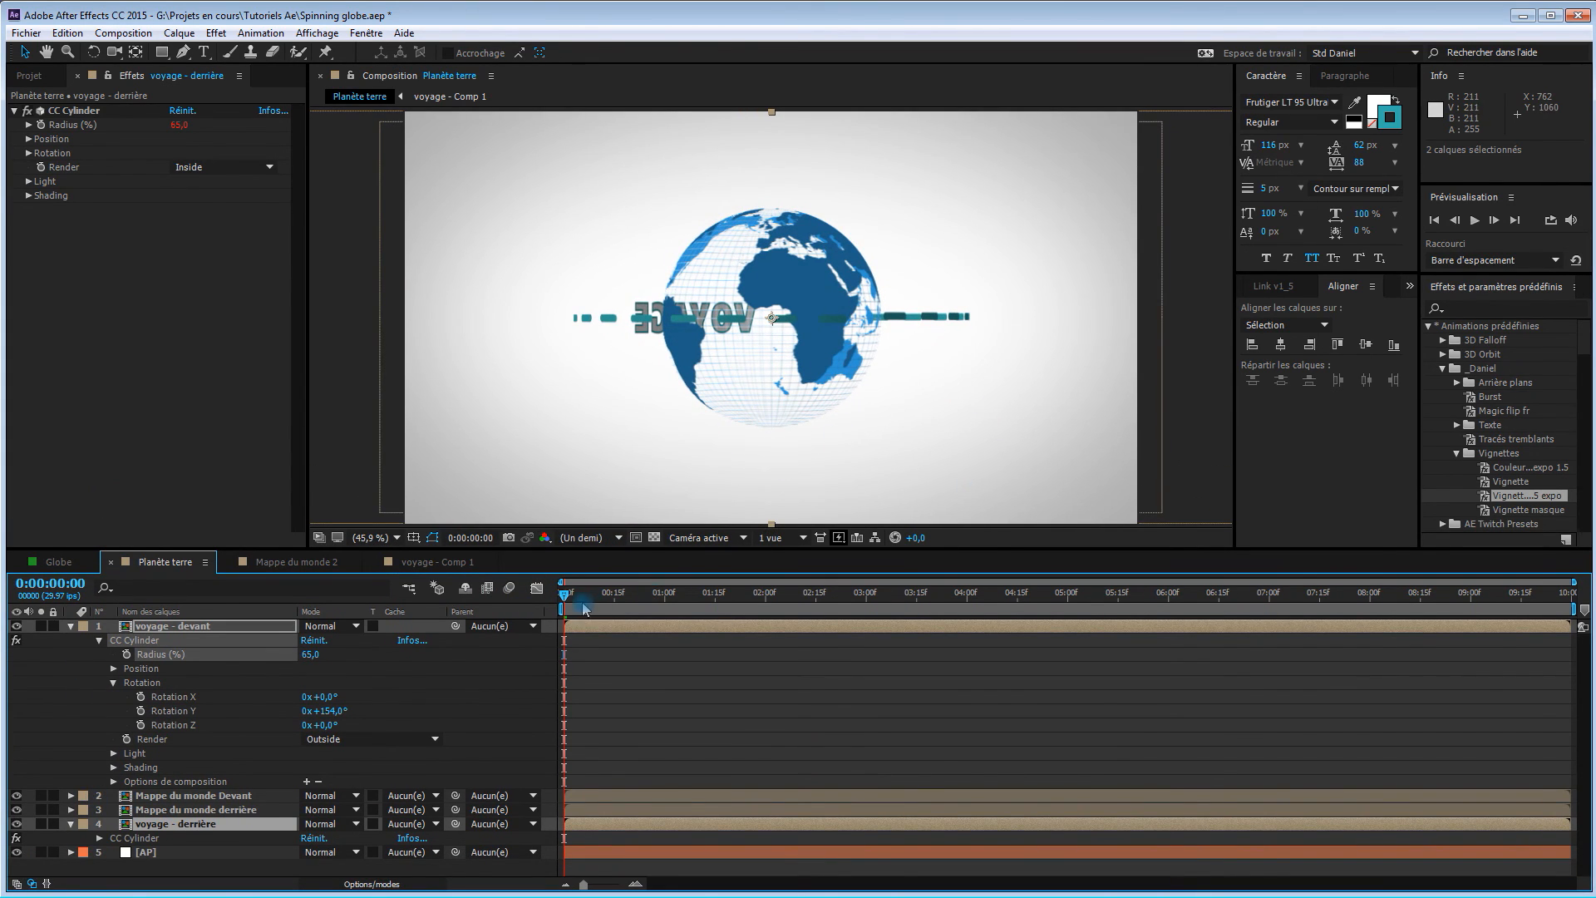
Set the CC Cylinder Rotation Y of voyage - devant to 0° and keyframe it at the first frame.
{"action": "left_click", "coordinate": [330, 712]}
{"action": "type", "text": "0"}
{"action": "key", "text": "Return"}
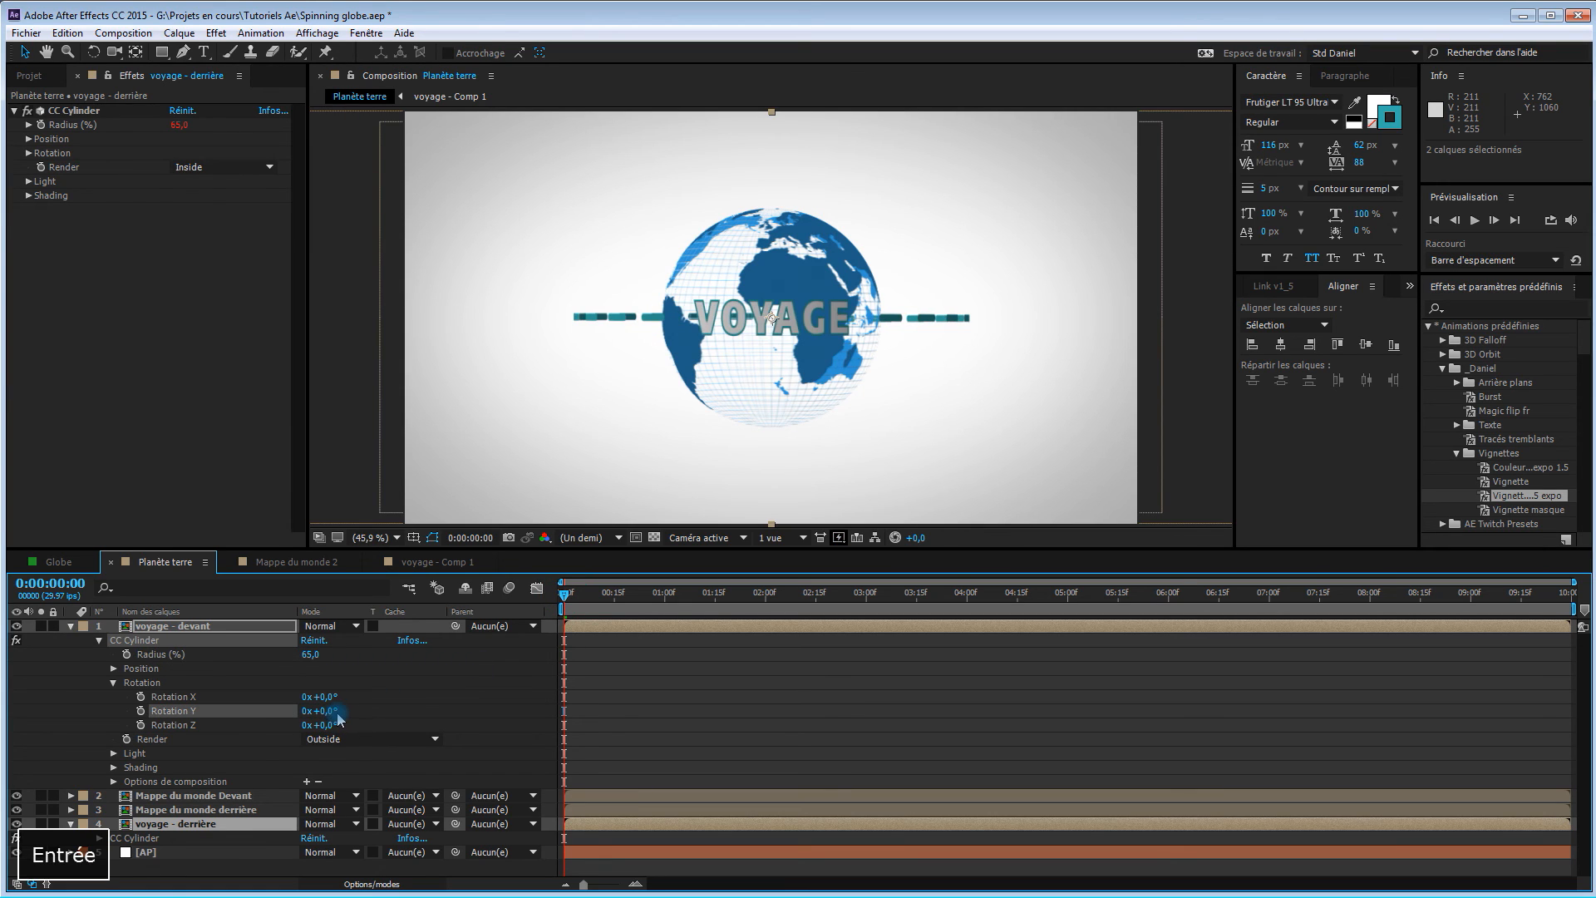
{"action": "left_click", "coordinate": [141, 711]}
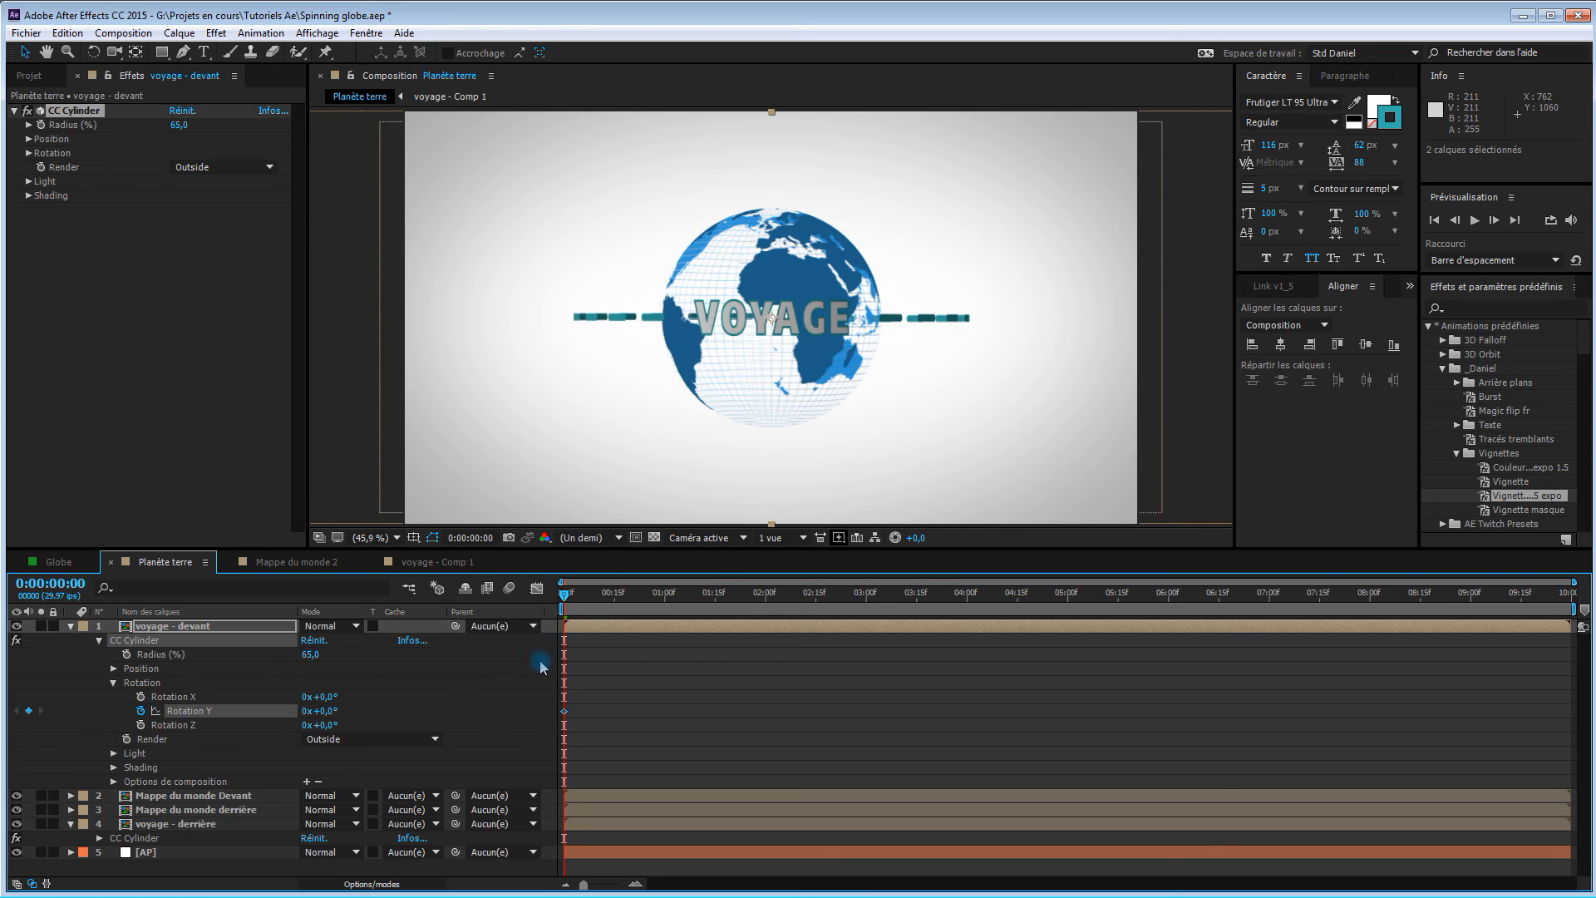
Keyframe voyage - devant's Rotation Y at 2 full revolutions on the last frame, 0:00:09:29, and scrub through the spin.
{"action": "left_click_drag", "start_coordinate": [565, 591], "coordinate": [1383, 591]}
{"action": "left_click_drag", "start_coordinate": [1489, 617], "coordinate": [1584, 605]}
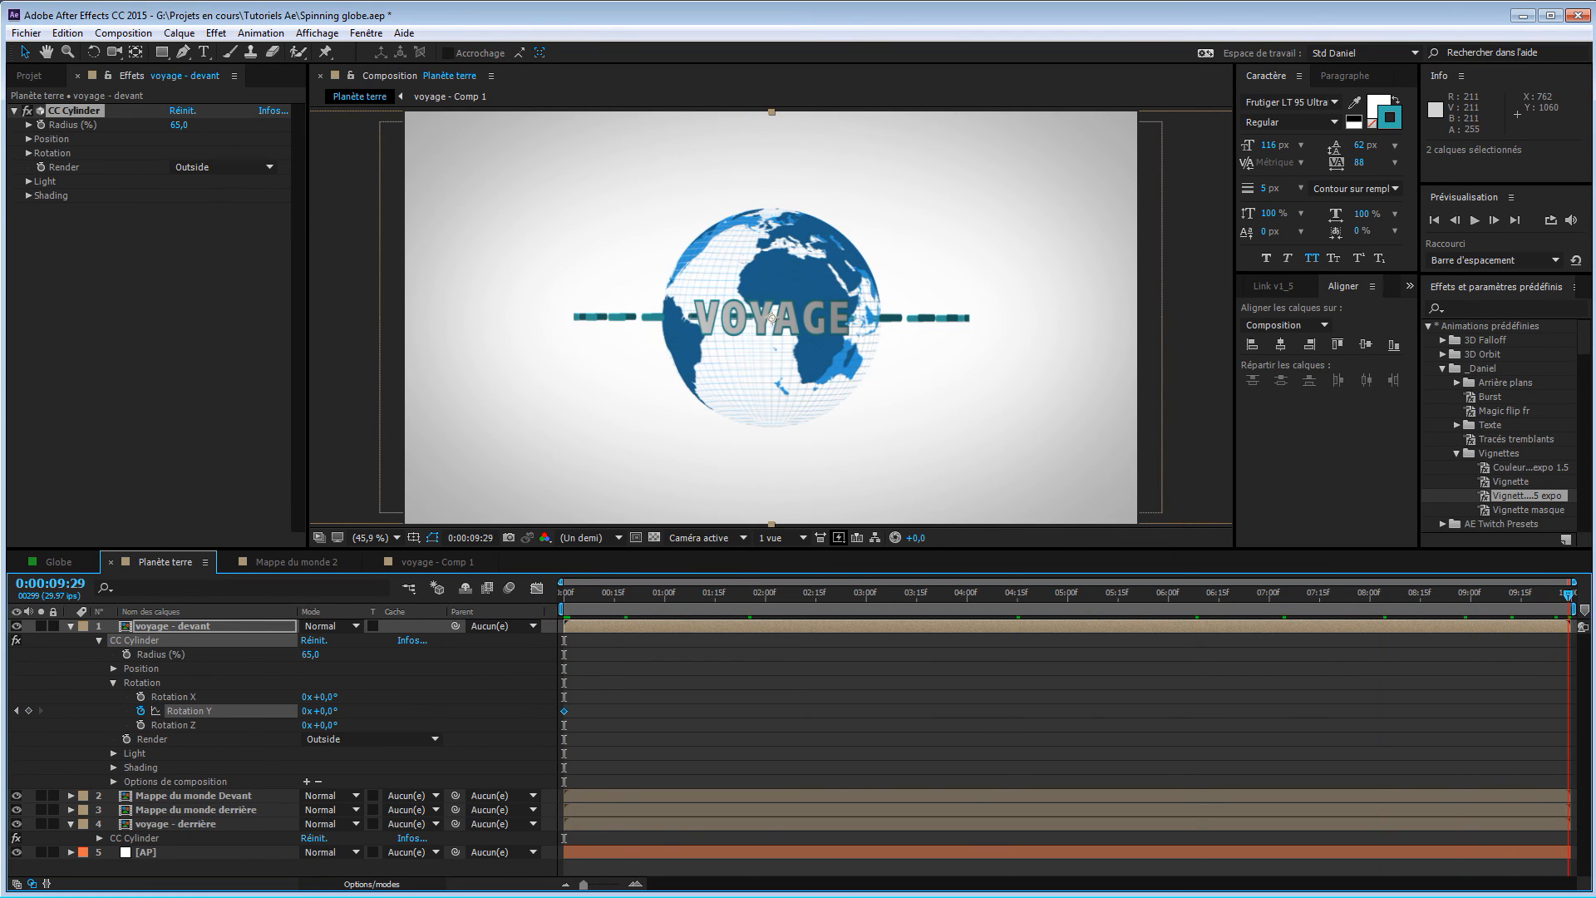
{"action": "left_click", "coordinate": [306, 711]}
{"action": "type", "text": "2"}
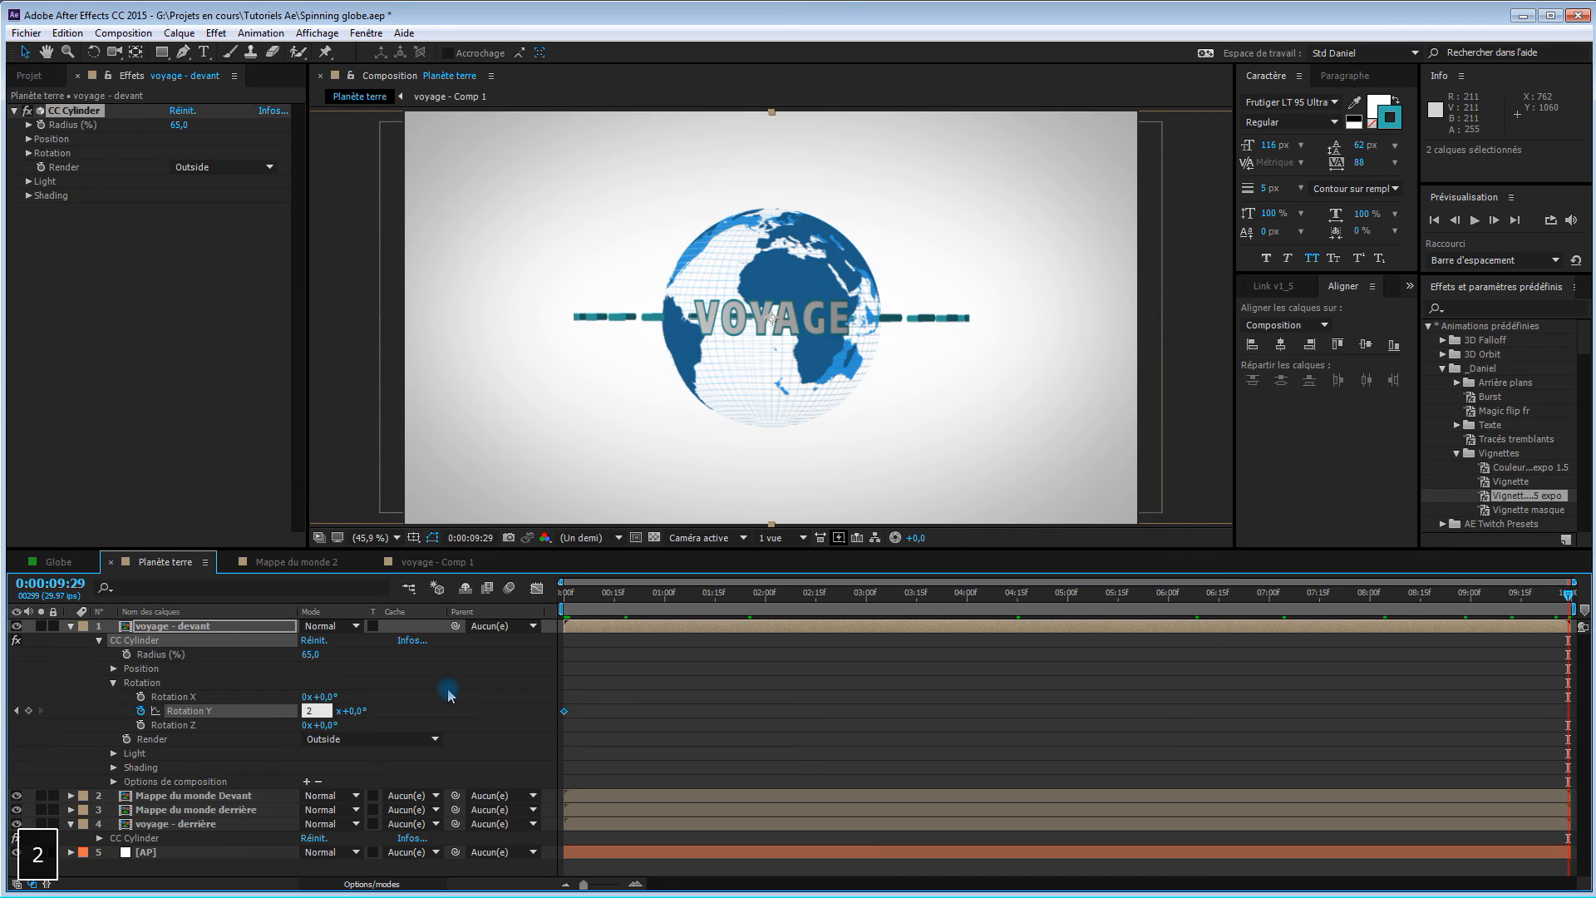
{"action": "key", "text": "Return"}
{"action": "left_click_drag", "start_coordinate": [565, 594], "coordinate": [1181, 600]}
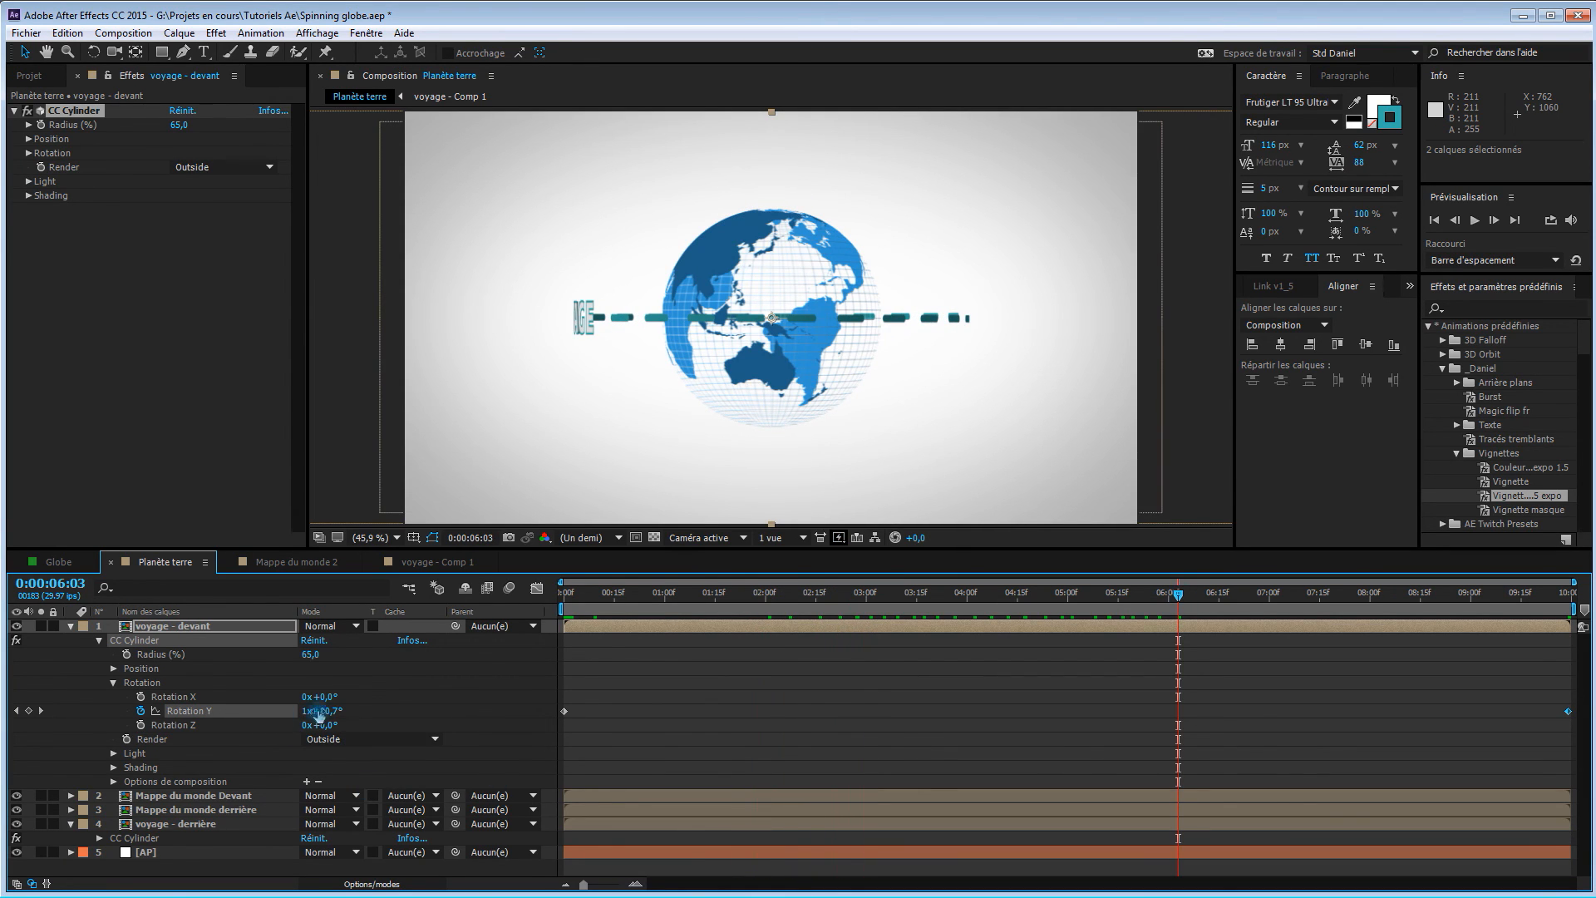
{"action": "left_click_drag", "start_coordinate": [1181, 597], "coordinate": [1363, 591]}
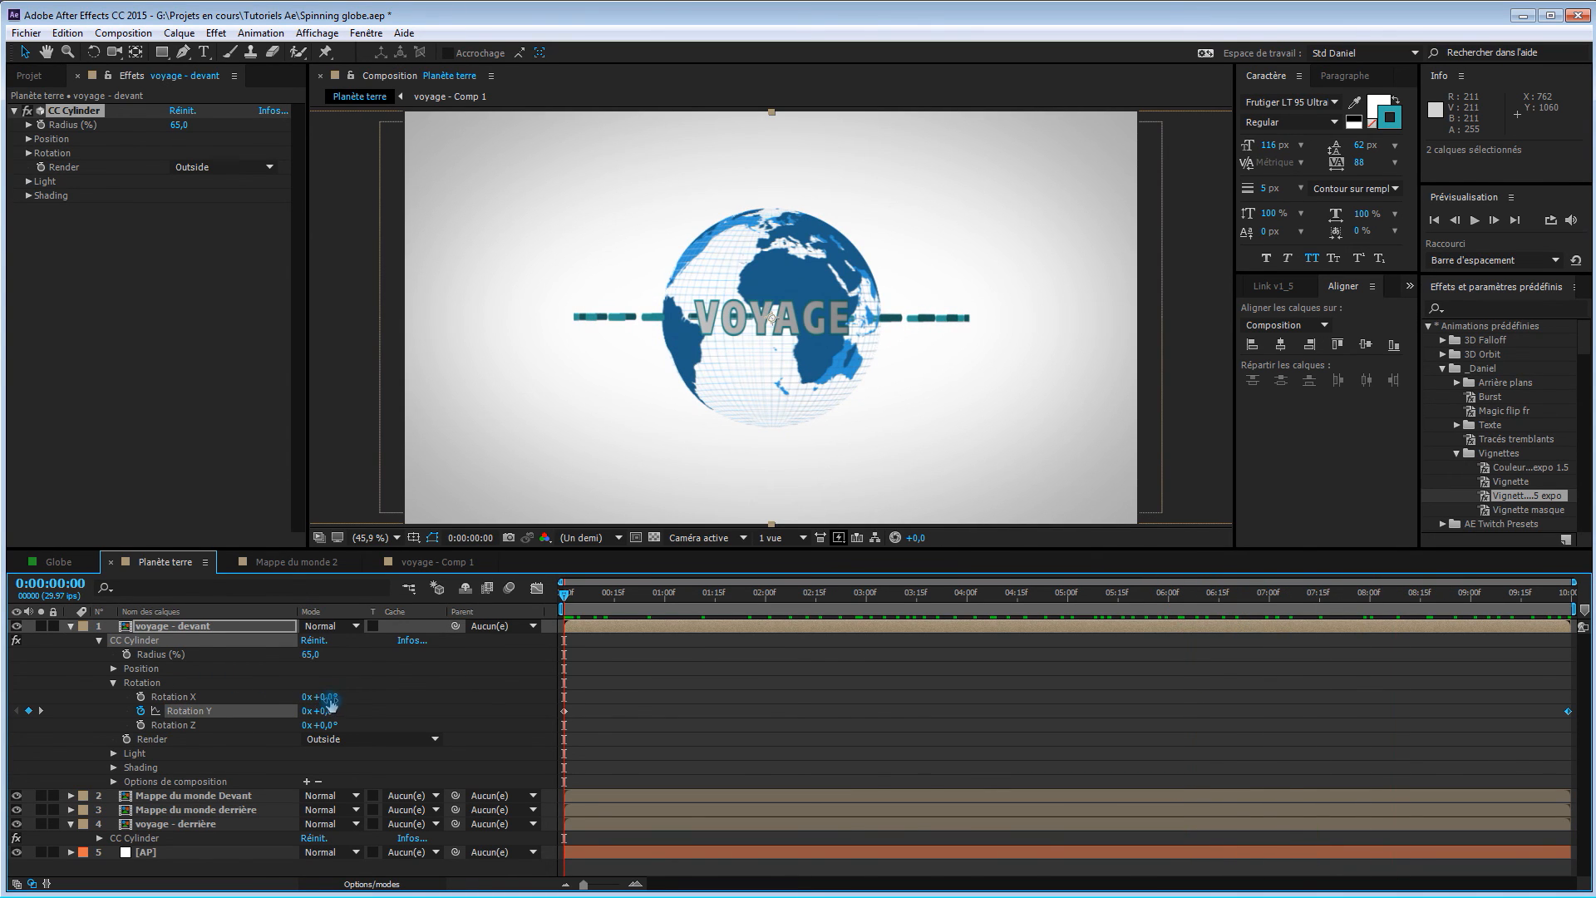
Tilt the text ring at the first frame by setting voyage - devant's Rotation X to 8° and Rotation Z to -9°.
{"action": "mouse_move", "coordinate": [329, 696]}
{"action": "left_mouse_down"}
{"action": "mouse_move", "coordinate": [318, 725]}
{"action": "mouse_move", "coordinate": [334, 728]}
{"action": "left_mouse_up"}
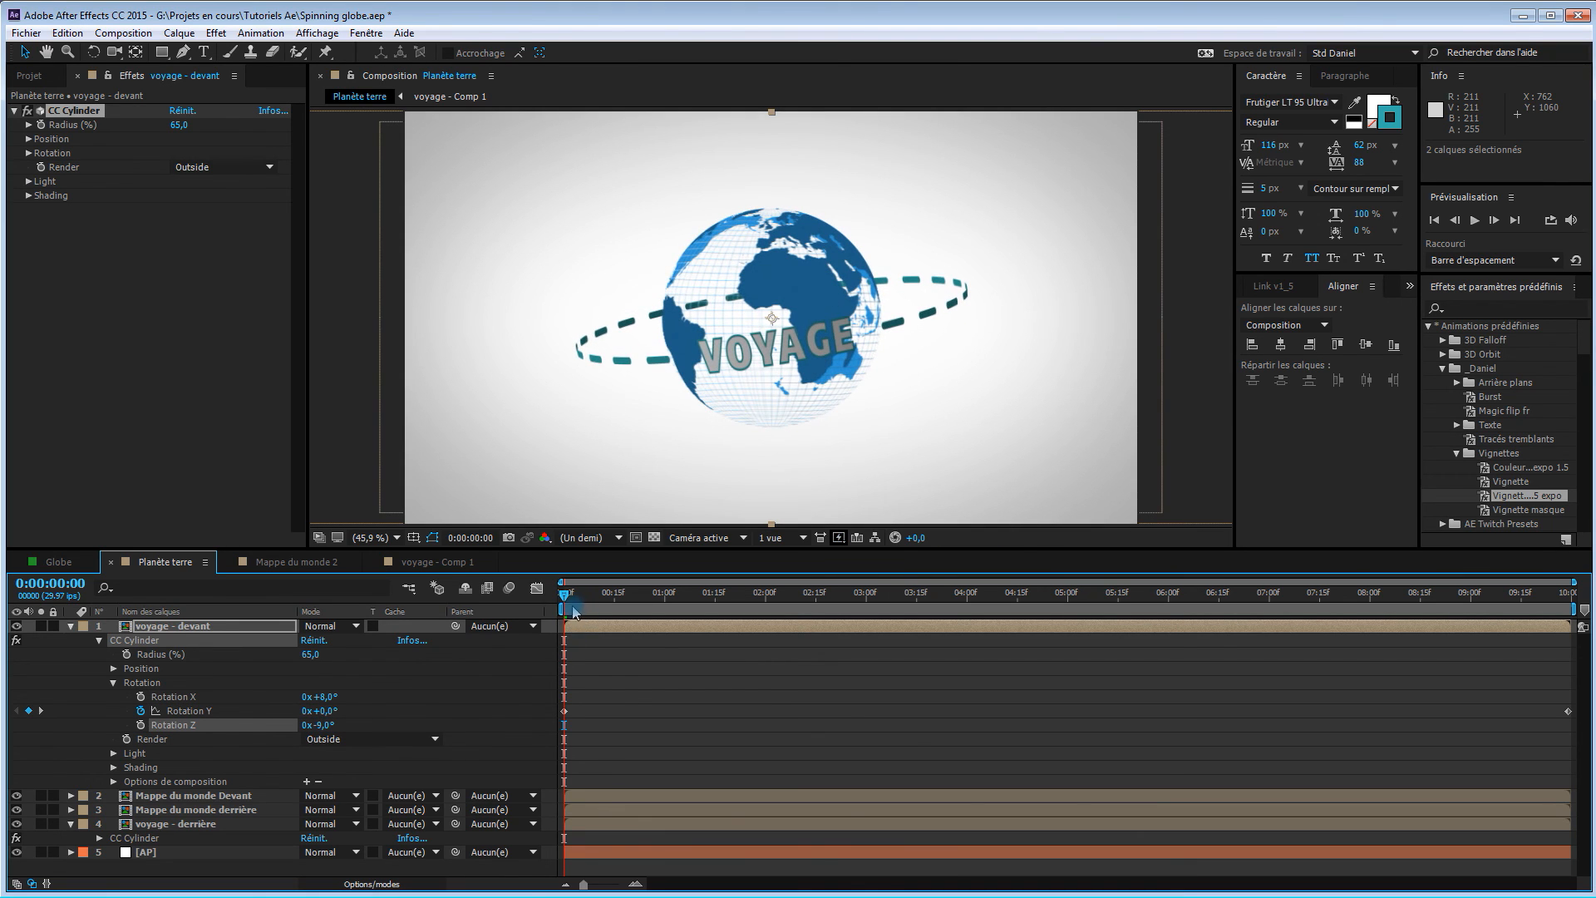
{"action": "mouse_move", "coordinate": [565, 597]}
{"action": "left_mouse_down"}
{"action": "mouse_move", "coordinate": [1394, 597]}
{"action": "mouse_move", "coordinate": [541, 598]}
{"action": "left_mouse_up"}
Try a CC Sphere Rotation X of -4° on the Mappe du monde Devant layer and undo the change.
{"action": "left_click", "coordinate": [70, 796]}
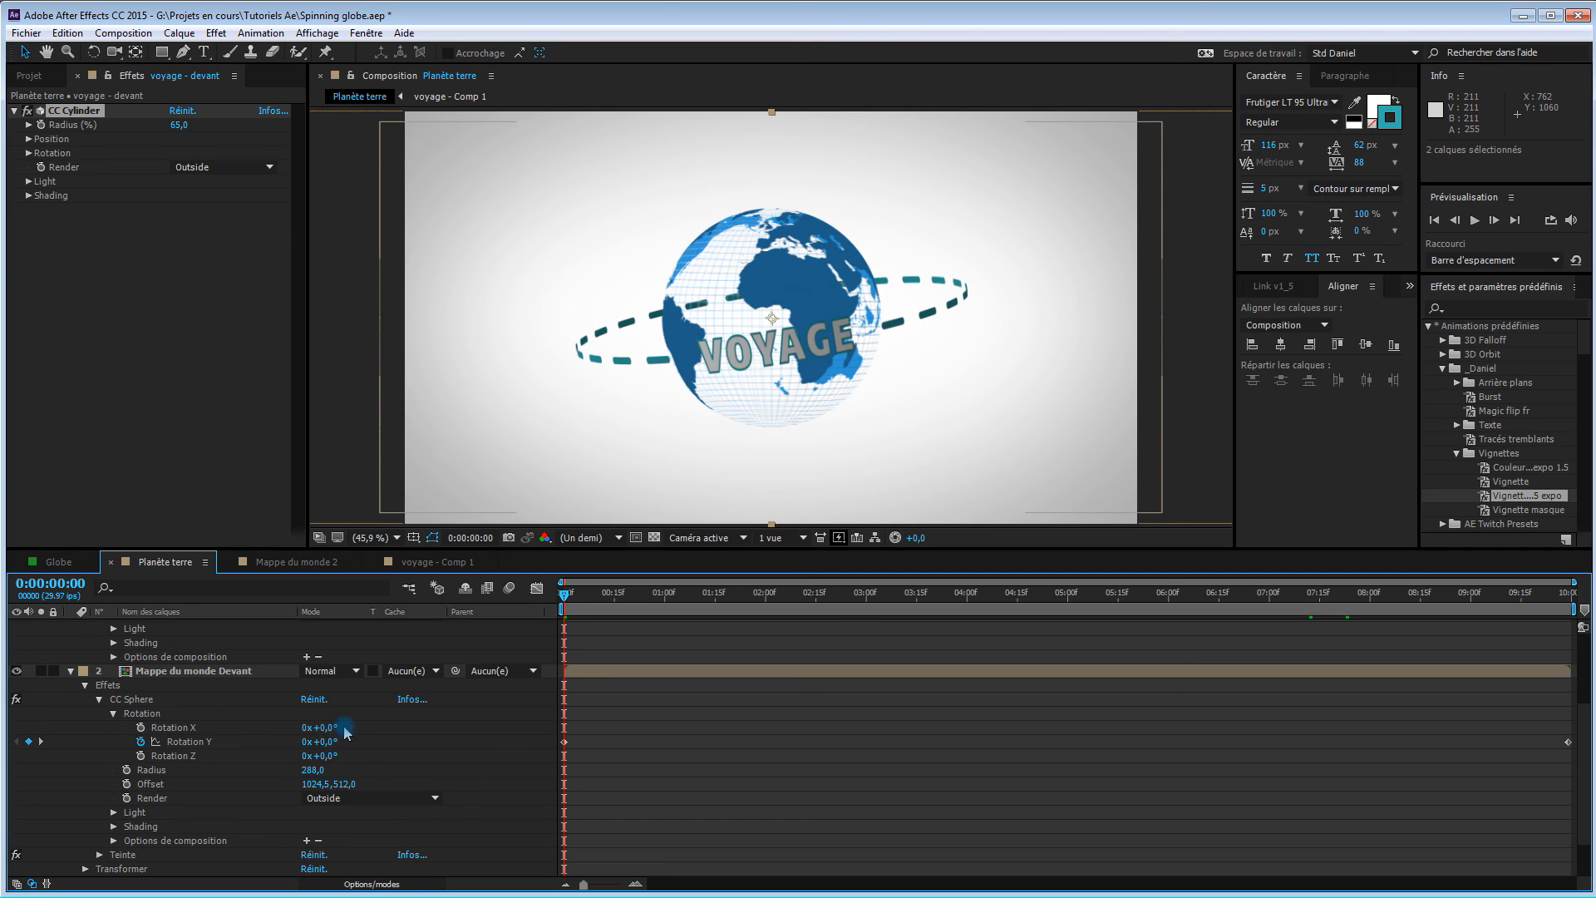
{"action": "left_click_drag", "start_coordinate": [324, 727], "coordinate": [287, 711]}
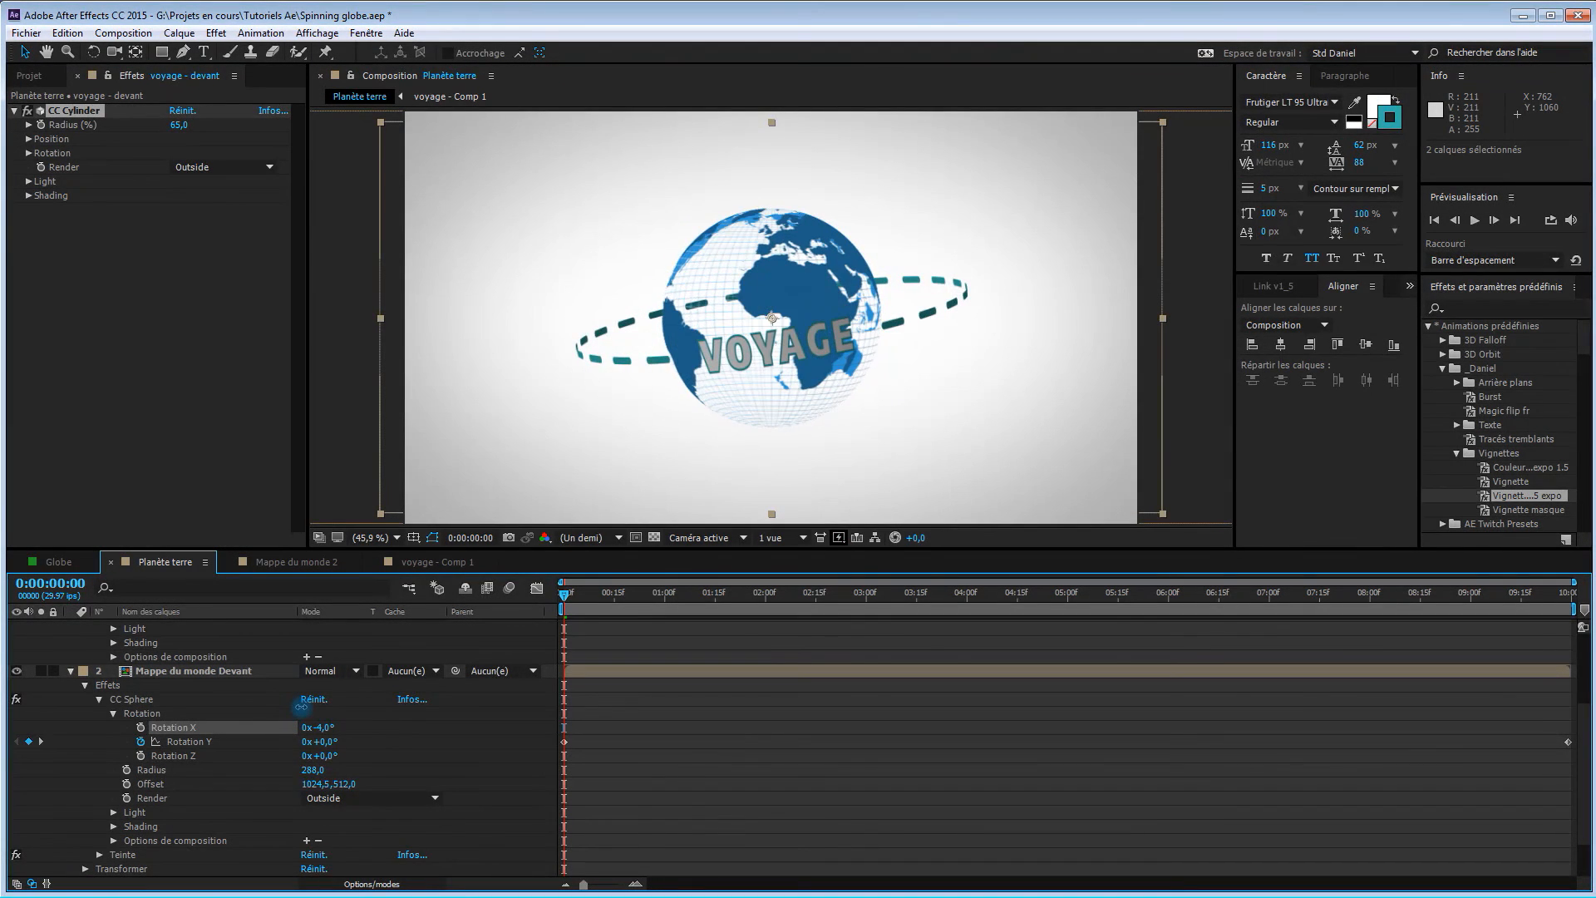
{"action": "key", "text": "ctrl+z"}
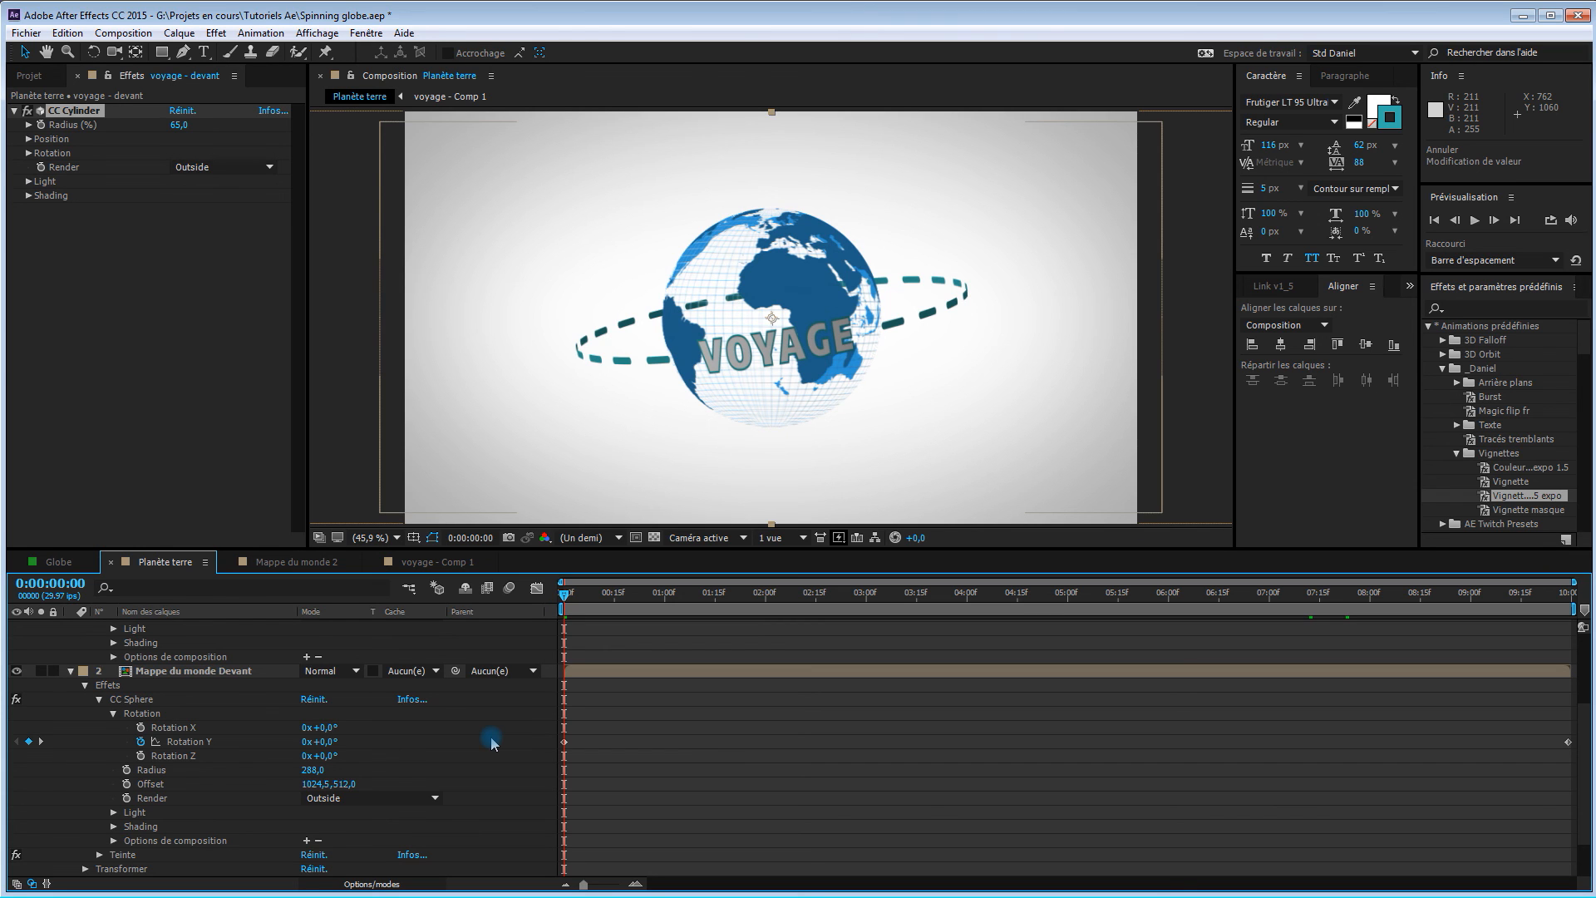
Play a preview of the Planète terre composition to check the spinning globe and text ring.
{"action": "key", "text": "space"}
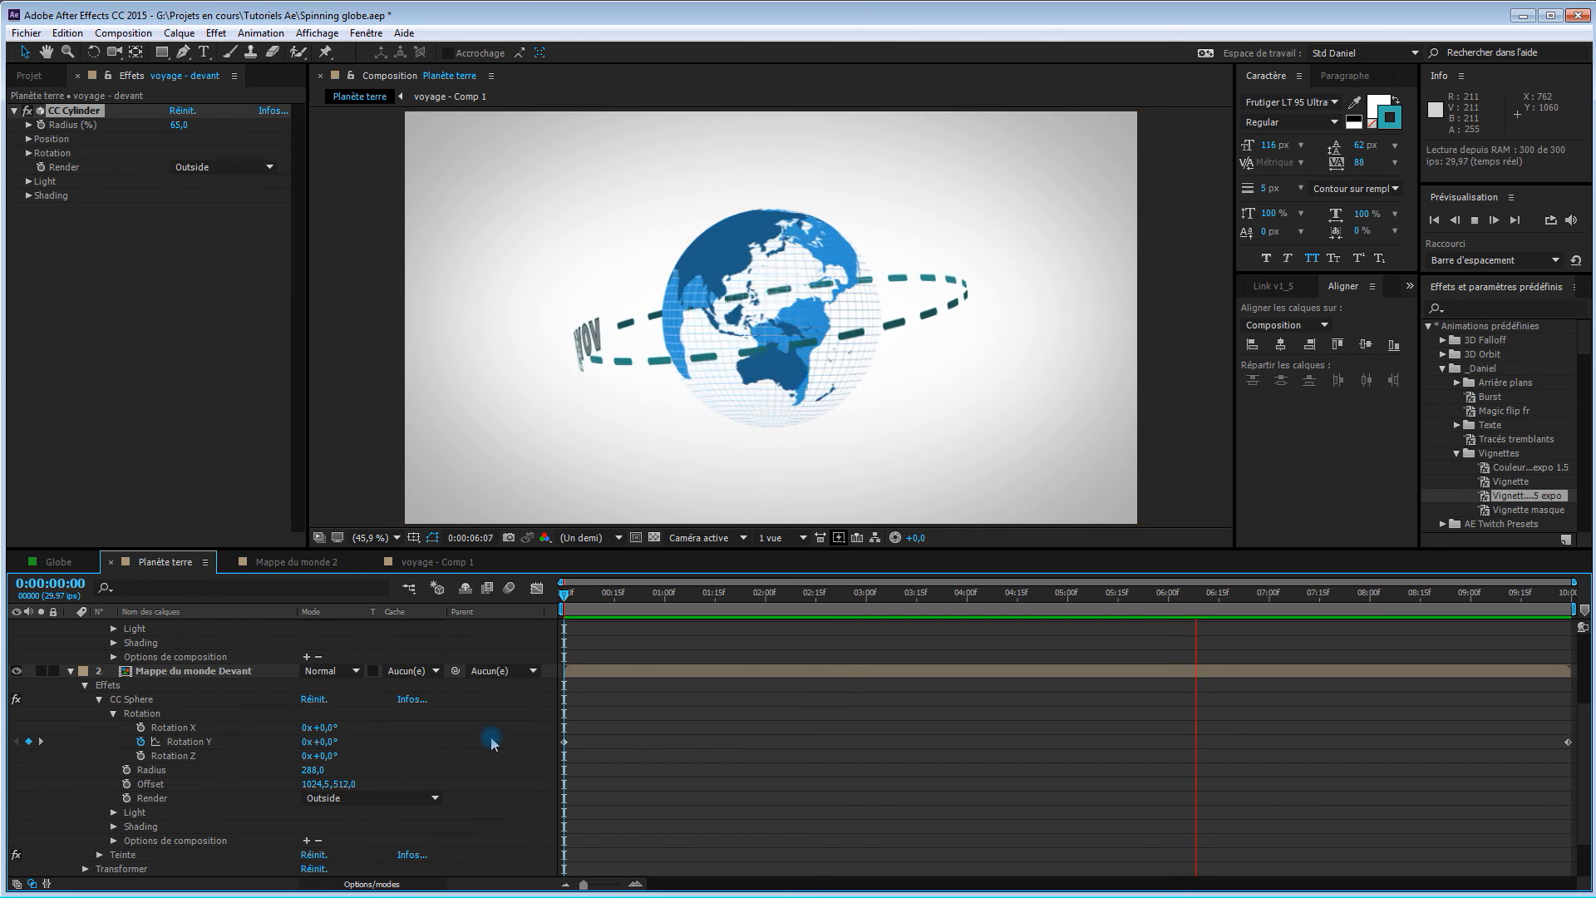